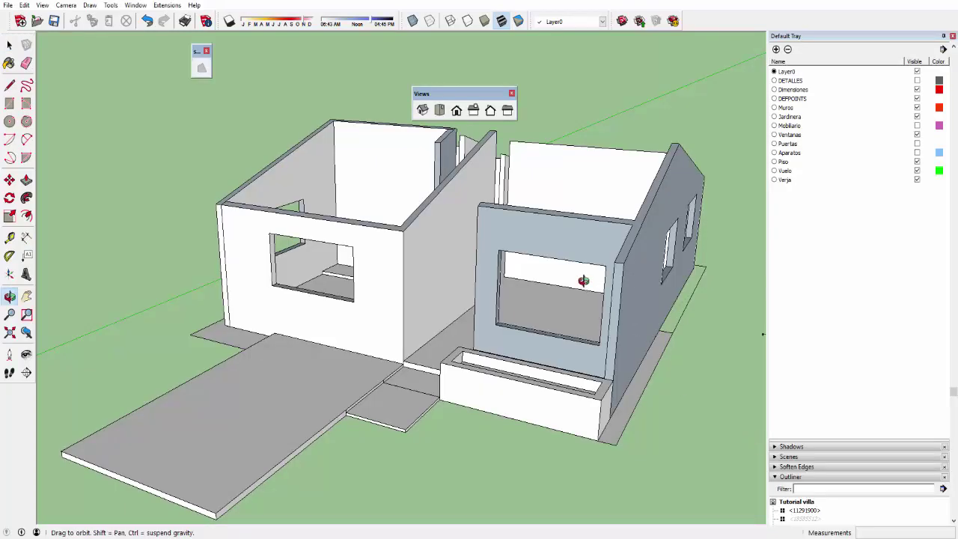
# Orbit to the planter front and open the left house group for editing
pyautogui.moveTo(586, 285)
pyautogui.mouseDown(button='middle')
pyautogui.moveTo(536, 278)
pyautogui.moveTo(513, 291)
pyautogui.moveTo(526, 320)
pyautogui.moveTo(455, 273)
pyautogui.moveTo(498, 274)
pyautogui.moveTo(352, 280)
pyautogui.moveTo(538, 238)
pyautogui.mouseUp(button='middle')
pyautogui.scroll(-2, 516, 273)
pyautogui.scroll(-2, 501, 270)
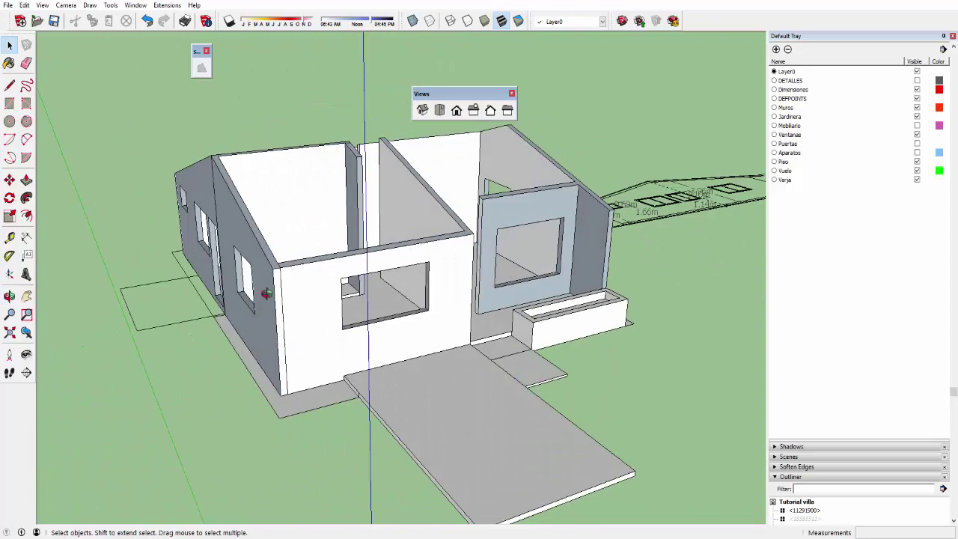
pyautogui.moveTo(265, 293)
pyautogui.mouseDown(button='middle')
pyautogui.moveTo(451, 271)
pyautogui.moveTo(359, 271)
pyautogui.moveTo(288, 257)
pyautogui.moveTo(380, 274)
pyautogui.moveTo(249, 278)
pyautogui.moveTo(419, 319)
pyautogui.mouseUp(button='middle')
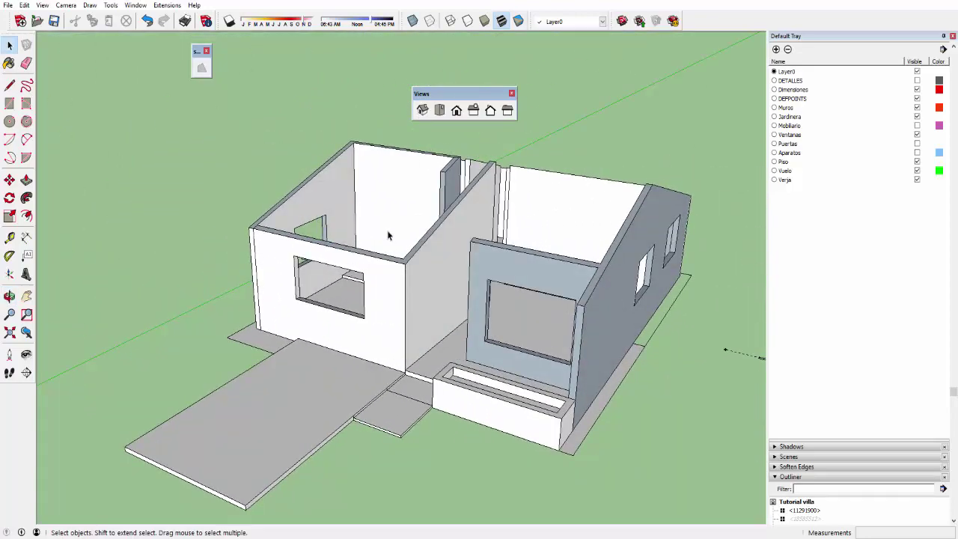
pyautogui.scroll(2, 450, 319)
pyautogui.scroll(2, 254, 264)
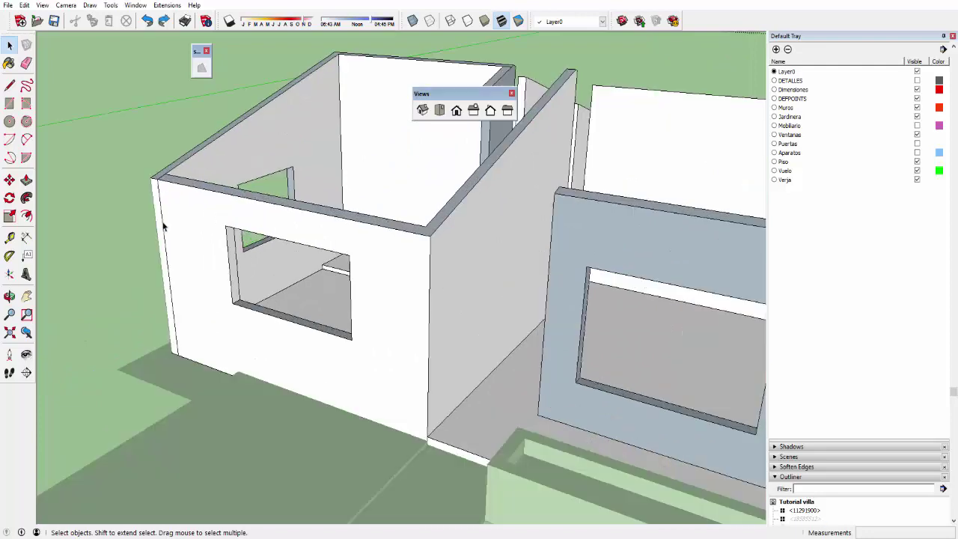
pyautogui.click(163, 225)
pyautogui.doubleClick(163, 226)
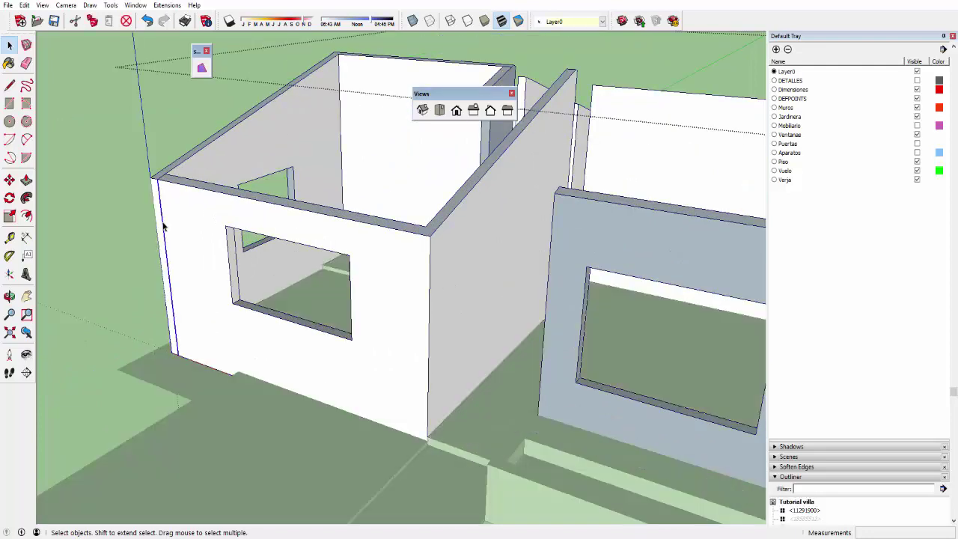
pyautogui.press('Escape')
# Orbit close to the blue window wall, selecting its face and then the middle grey wall
pyautogui.moveTo(117, 209); pyautogui.dragTo(434, 262, button='middle')
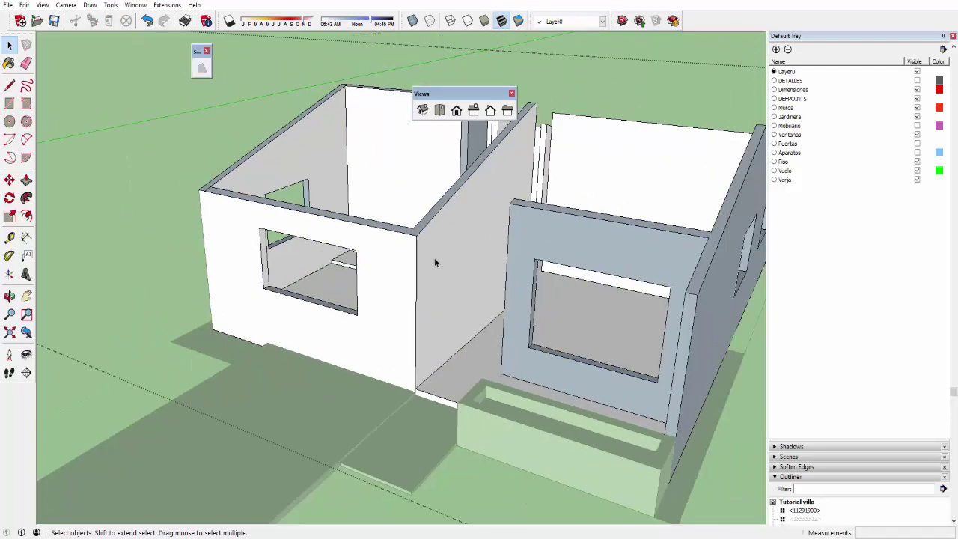
pyautogui.moveTo(573, 247); pyautogui.dragTo(544, 271, button='middle')
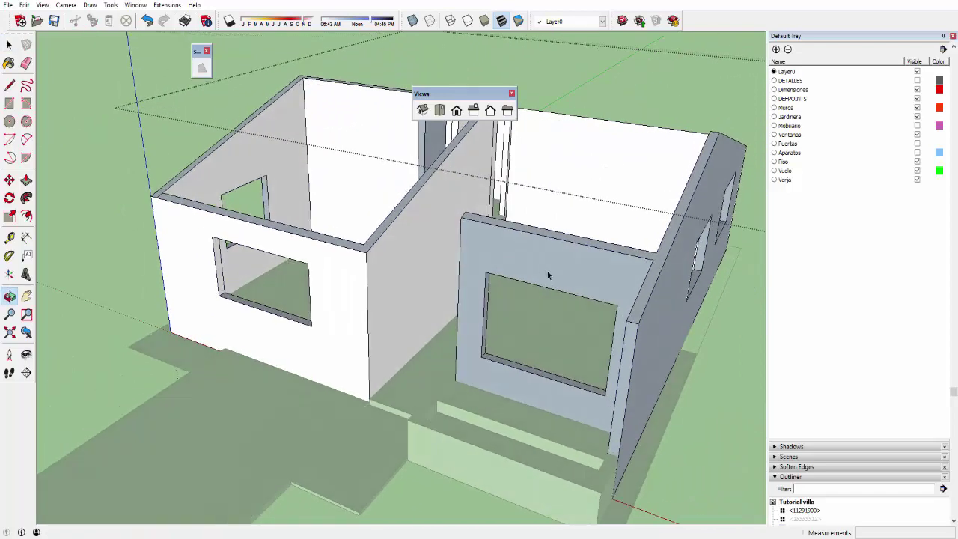
pyautogui.click(544, 270)
pyautogui.scroll(1, 544, 271)
pyautogui.scroll(1, 546, 257)
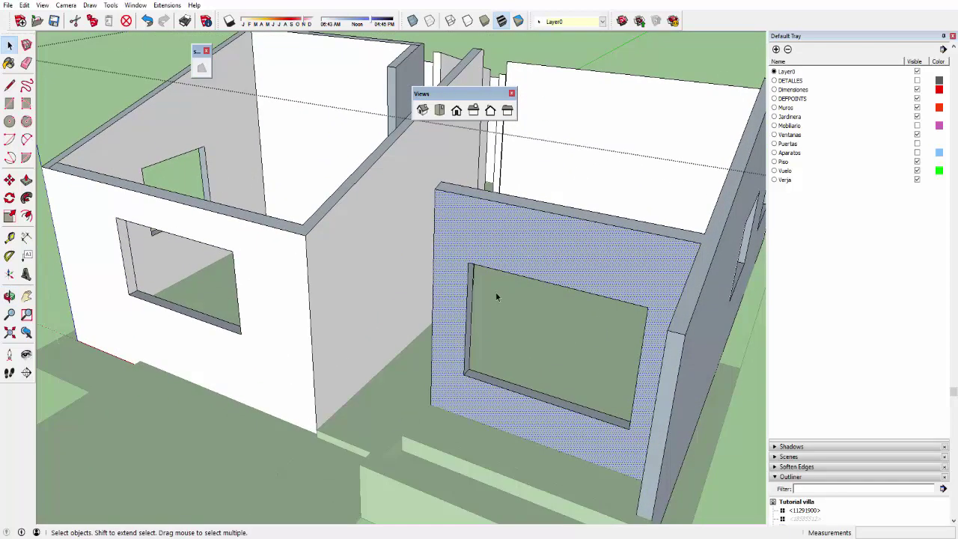
pyautogui.click(380, 278)
pyautogui.moveTo(438, 285)
pyautogui.mouseDown(button='middle')
pyautogui.moveTo(438, 359)
pyautogui.moveTo(592, 264)
pyautogui.moveTo(618, 264)
pyautogui.moveTo(494, 254)
pyautogui.moveTo(380, 296)
pyautogui.moveTo(367, 357)
pyautogui.mouseUp(button='middle')
pyautogui.scroll(2, 455, 338)
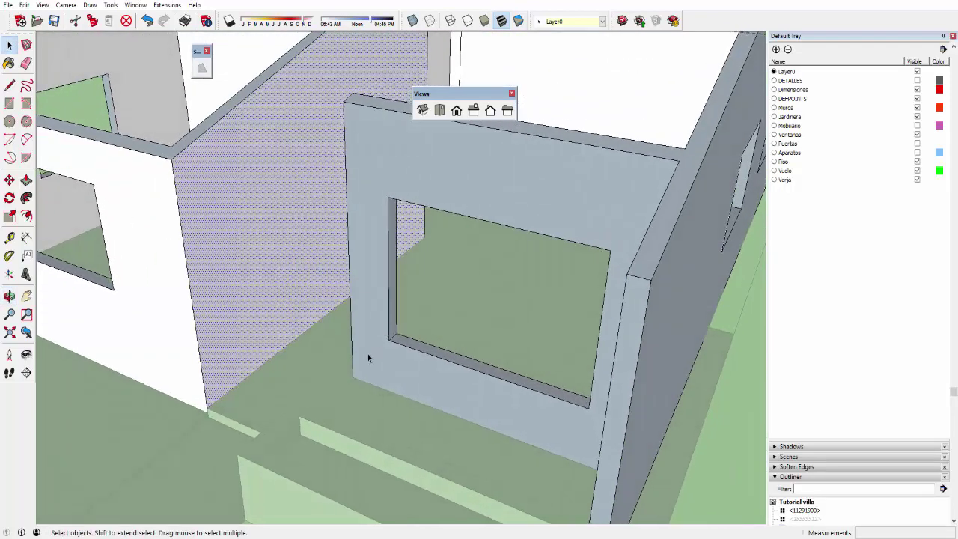
# Place a Tape Measure guide 2.1 m above the blue window wall's bottom corner
pyautogui.click(9, 238)
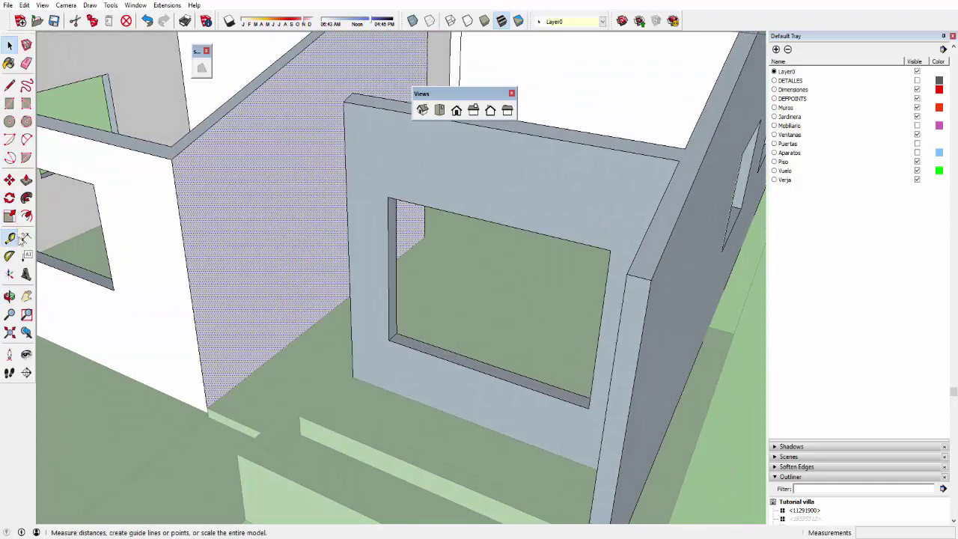
pyautogui.click(369, 383)
pyautogui.write('2.1')
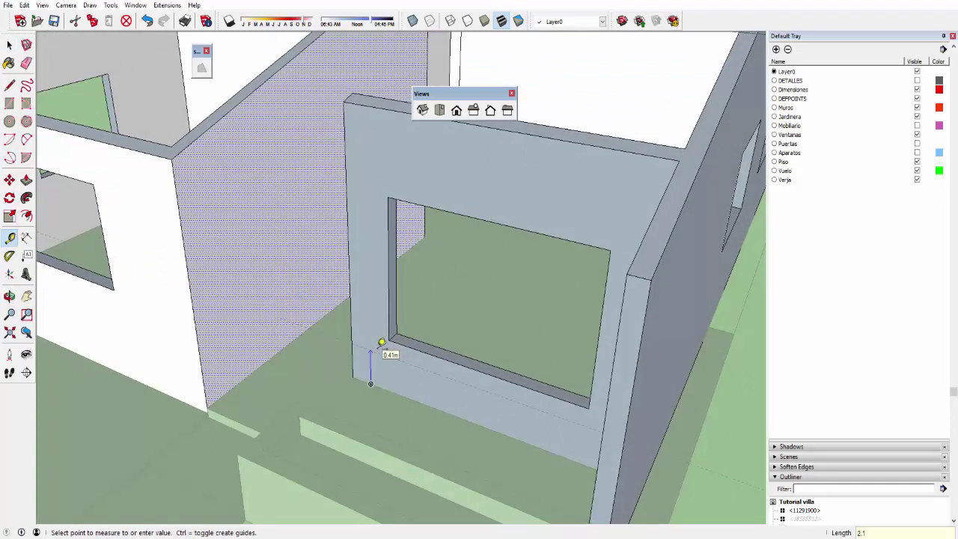
pyautogui.press('Return')
pyautogui.moveTo(383, 342)
pyautogui.mouseDown(button='middle')
pyautogui.moveTo(598, 267)
pyautogui.moveTo(588, 285)
pyautogui.moveTo(384, 406)
pyautogui.moveTo(402, 376)
pyautogui.mouseUp(button='middle')
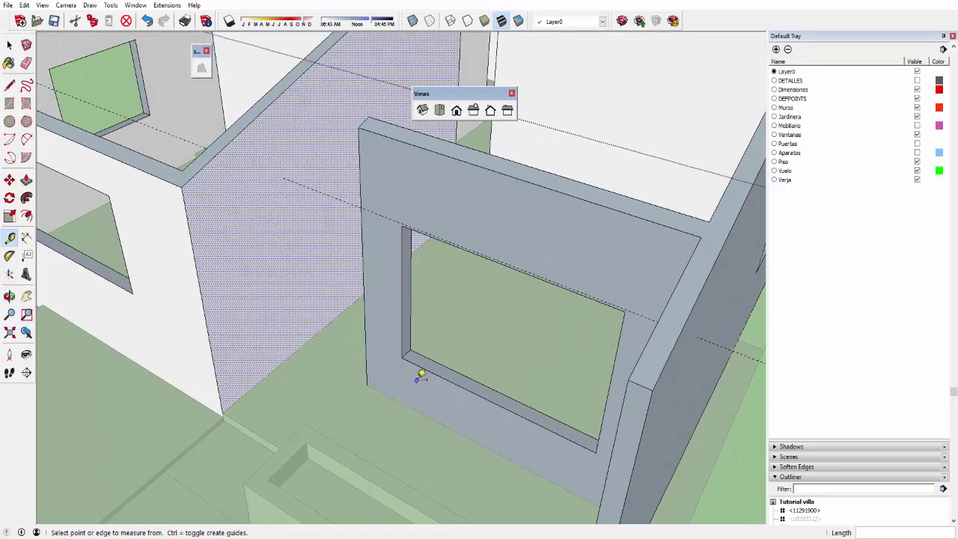
pyautogui.press('space')
# Orbit down to the planter and start a line at the blue wall's bottom corner
pyautogui.scroll(-3, 492, 376)
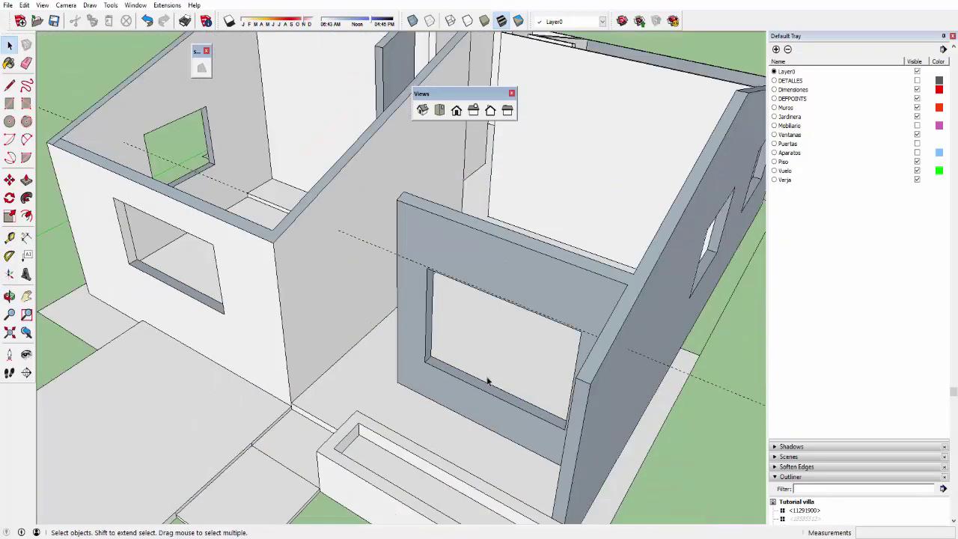
pyautogui.scroll(-2, 487, 380)
pyautogui.moveTo(491, 322)
pyautogui.mouseDown(button='middle')
pyautogui.moveTo(523, 310)
pyautogui.moveTo(622, 371)
pyautogui.moveTo(582, 367)
pyautogui.moveTo(676, 419)
pyautogui.moveTo(573, 284)
pyautogui.moveTo(359, 200)
pyautogui.moveTo(387, 117)
pyautogui.mouseUp(button='middle')
pyautogui.scroll(3, 317, 263)
pyautogui.scroll(2, 351, 211)
pyautogui.scroll(-2, 351, 211)
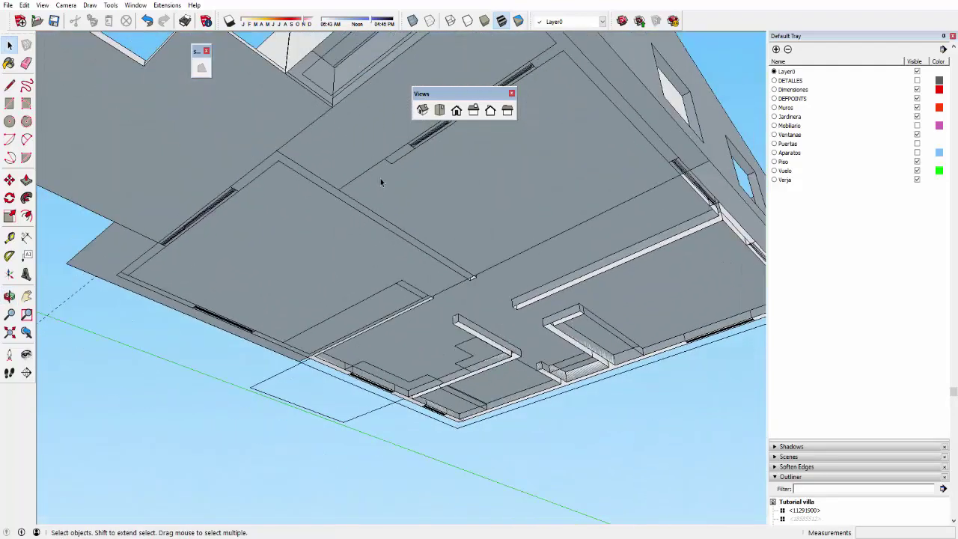
pyautogui.moveTo(380, 182)
pyautogui.mouseDown(button='middle')
pyautogui.moveTo(427, 413)
pyautogui.moveTo(433, 376)
pyautogui.mouseUp(button='middle')
pyautogui.scroll(3, 488, 372)
pyautogui.scroll(3, 479, 355)
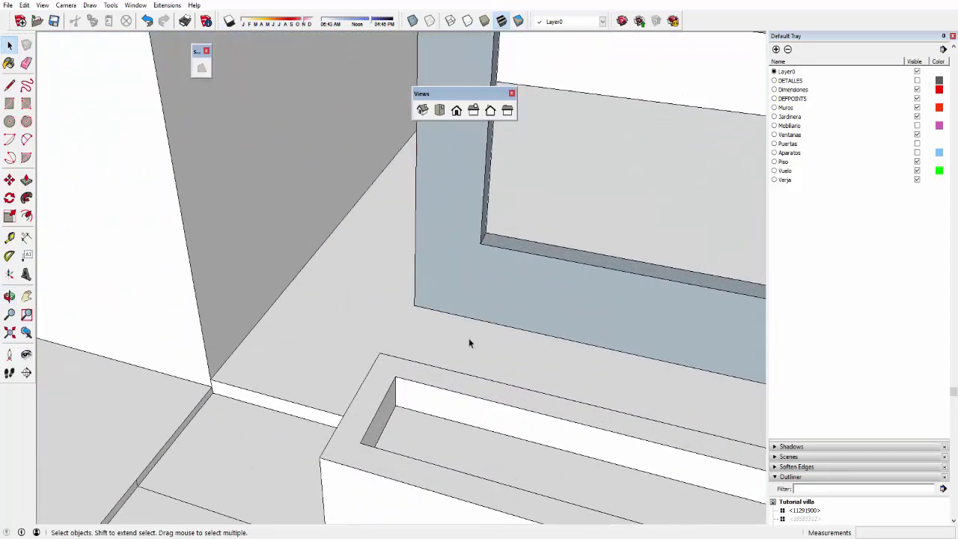
pyautogui.moveTo(468, 337); pyautogui.dragTo(576, 305, button='middle')
pyautogui.press('l')
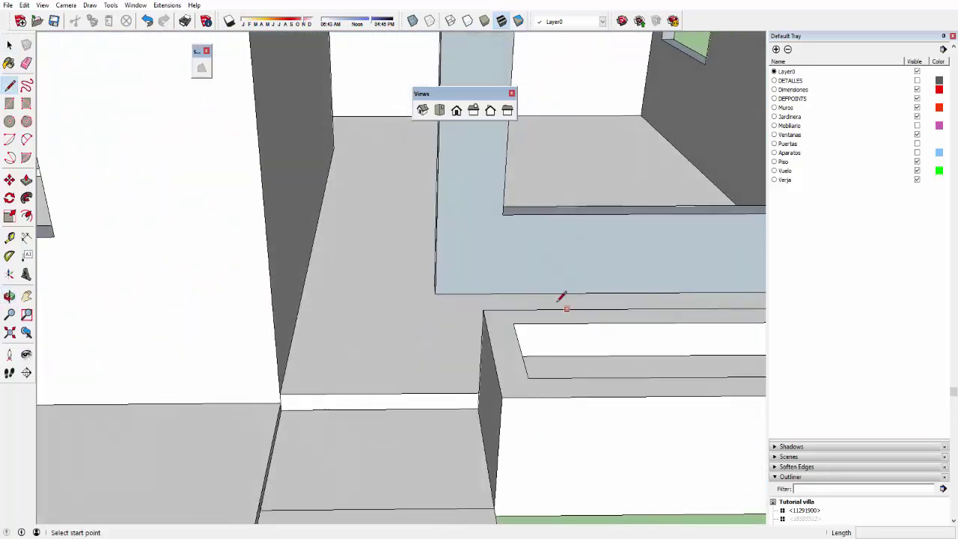
pyautogui.click(435, 292)
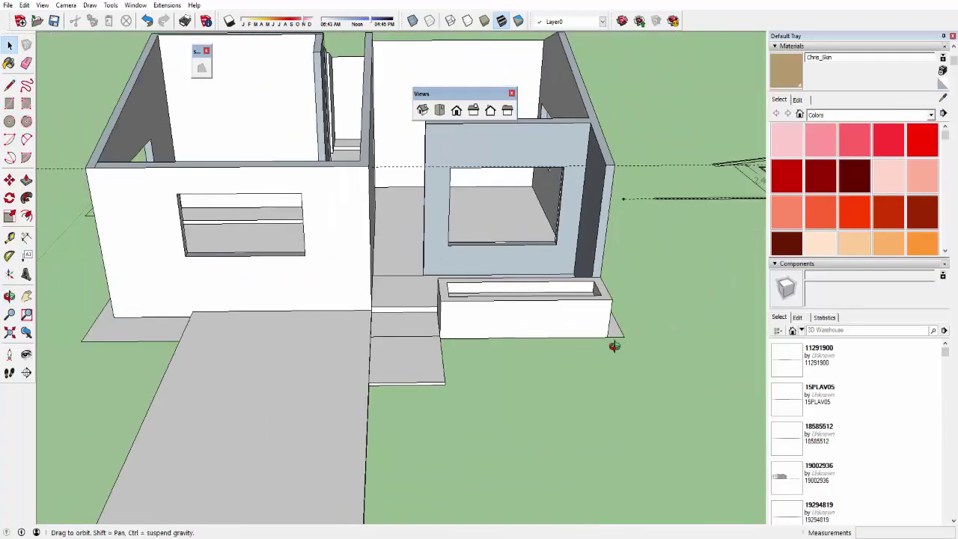
# Orbit around the house, selecting the house wall group from two sides
pyautogui.moveTo(614, 345)
pyautogui.mouseDown(button='middle')
pyautogui.moveTo(613, 364)
pyautogui.moveTo(564, 269)
pyautogui.mouseUp(button='middle')
pyautogui.scroll(-2, 633, 307)
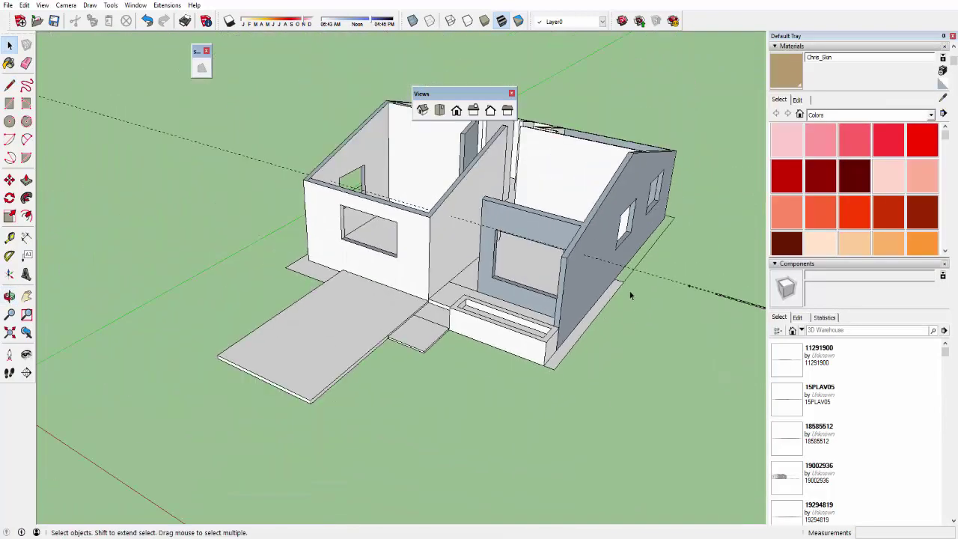
pyautogui.scroll(3, 556, 294)
pyautogui.click(402, 314)
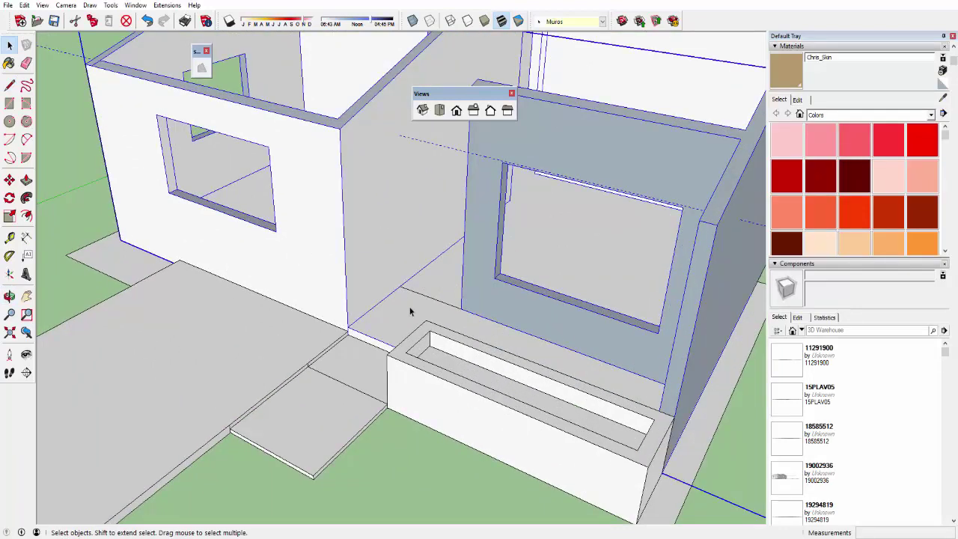
pyautogui.scroll(-3, 410, 311)
pyautogui.click(679, 354)
pyautogui.moveTo(588, 203); pyautogui.dragTo(567, 274, button='middle')
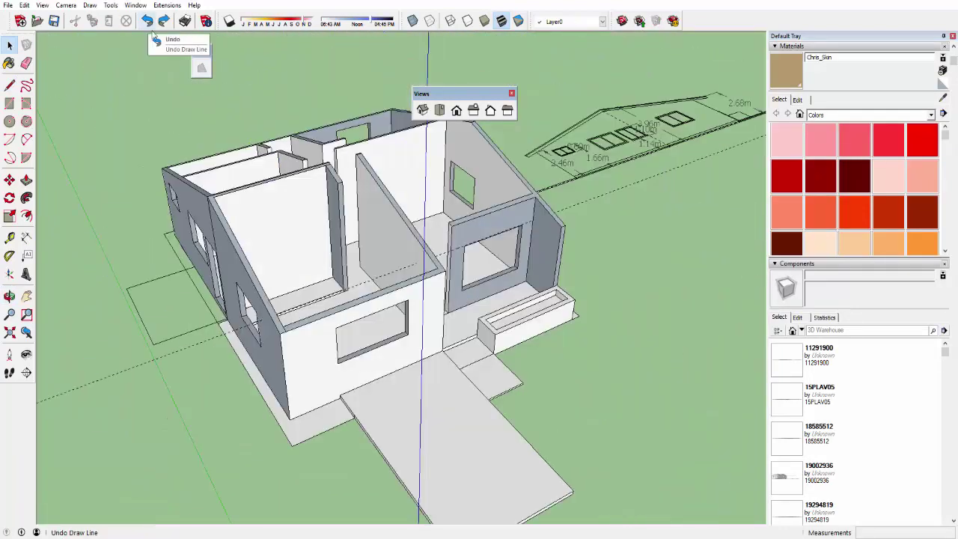
pyautogui.scroll(2, 566, 270)
pyautogui.scroll(3, 566, 261)
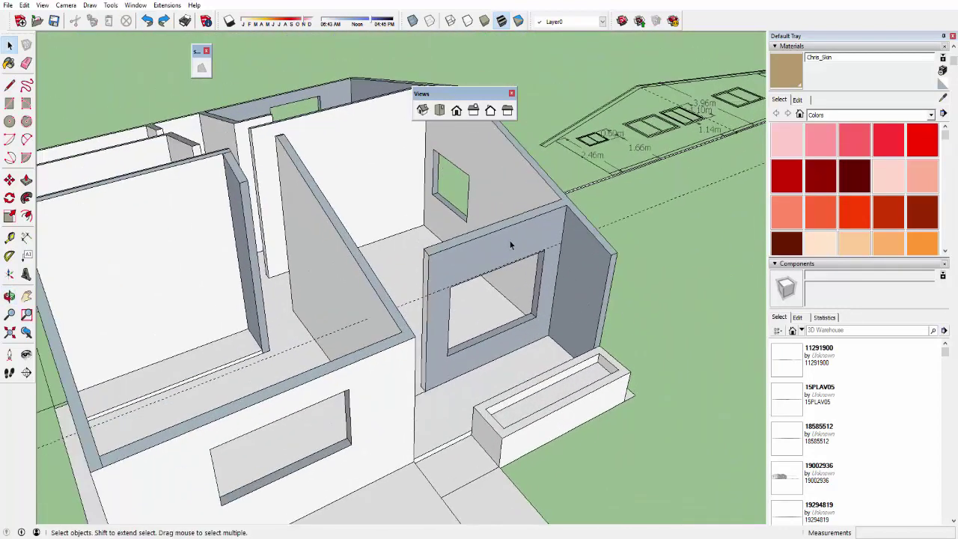
pyautogui.click(513, 245)
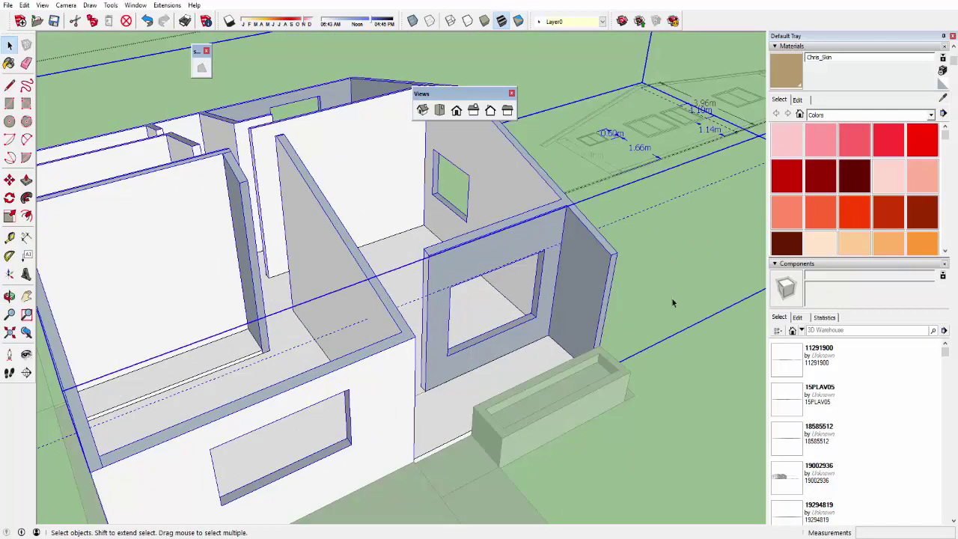
pyautogui.click(672, 302)
# Hide the house walls group and select the floor slab with its edges
pyautogui.doubleClick(512, 249)
pyautogui.click(511, 249)
pyautogui.rightClick(511, 249)
pyautogui.click(537, 267)
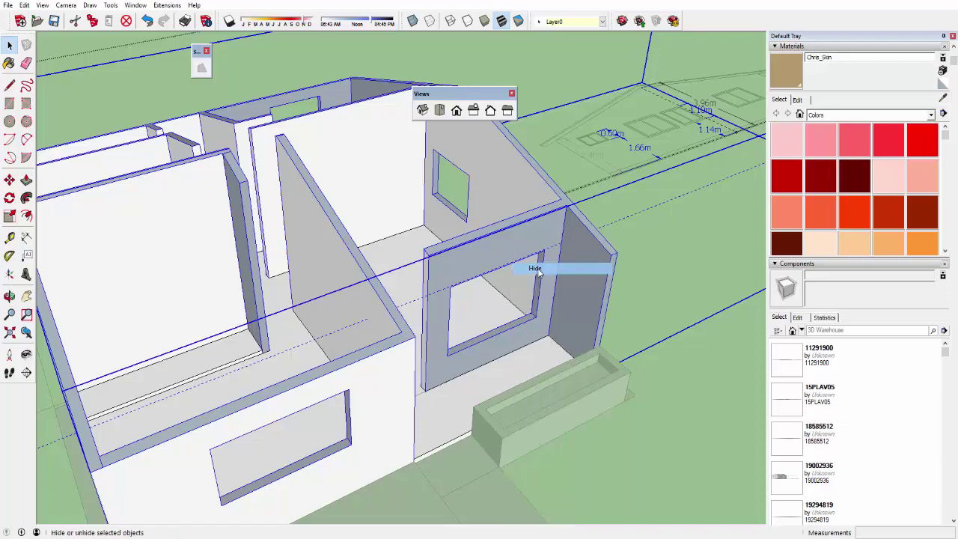
pyautogui.moveTo(537, 267)
pyautogui.mouseDown(button='middle')
pyautogui.moveTo(543, 195)
pyautogui.moveTo(530, 261)
pyautogui.moveTo(571, 220)
pyautogui.moveTo(407, 305)
pyautogui.moveTo(447, 248)
pyautogui.moveTo(451, 292)
pyautogui.mouseUp(button='middle')
pyautogui.doubleClick(442, 280)
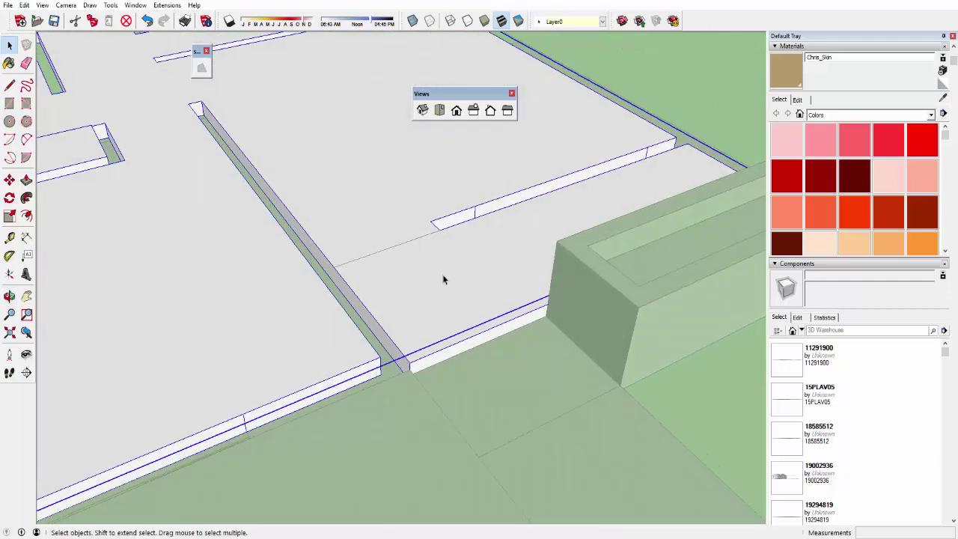
# Draw an edge across the doorway gap in the slab, creating a new floor strip
pyautogui.press('Escape')
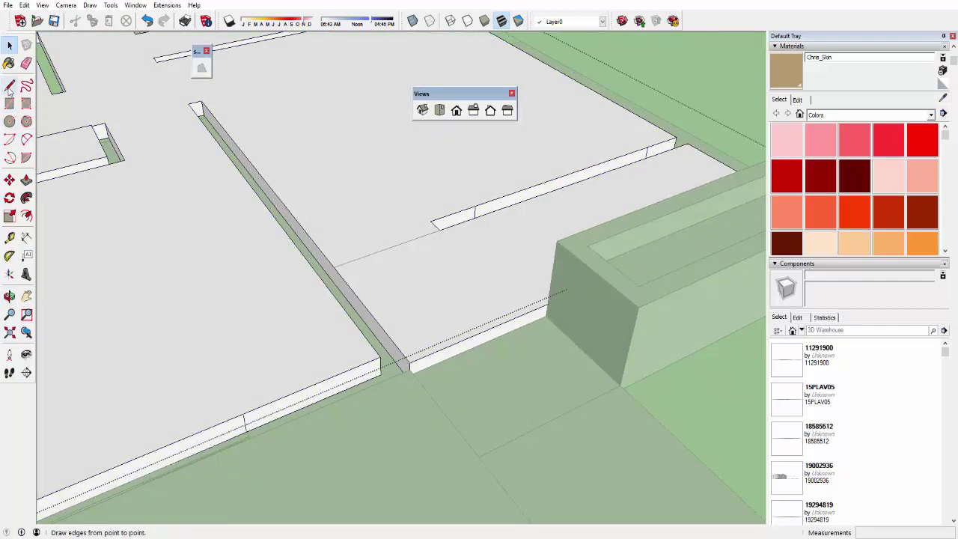
pyautogui.click(9, 86)
pyautogui.click(439, 230)
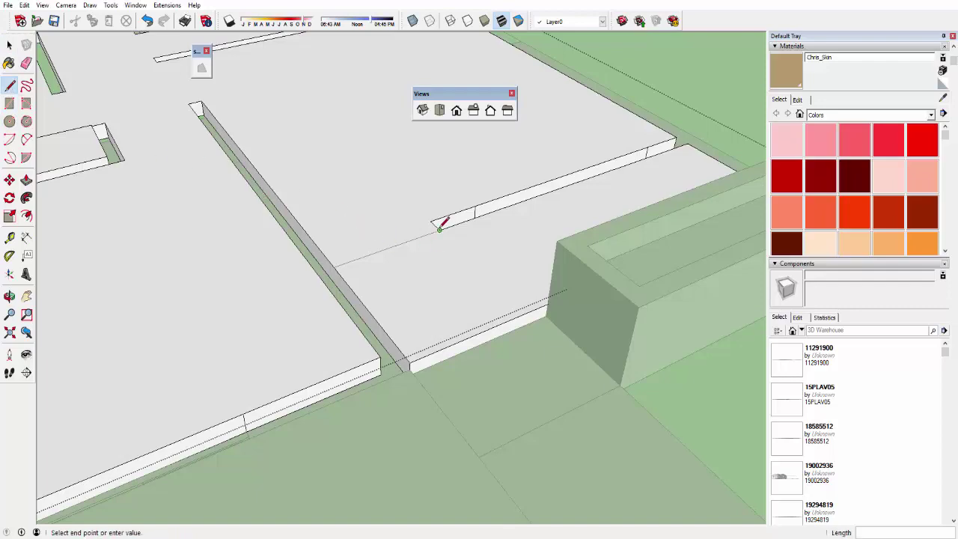
pyautogui.click(335, 266)
pyautogui.press('space')
pyautogui.click(430, 271)
# Push/pull the new doorway floor strip to adjust its height slightly
pyautogui.scroll(2, 519, 272)
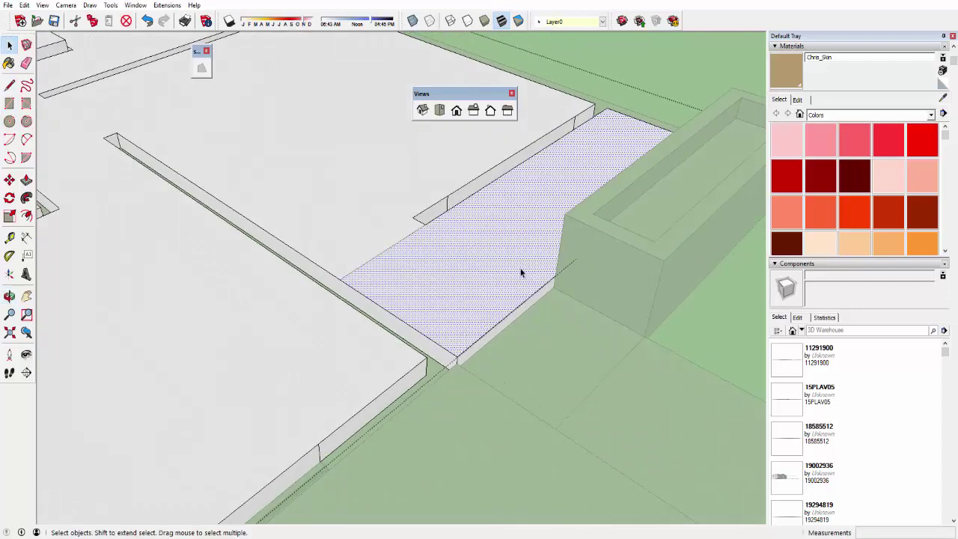
pyautogui.scroll(2, 515, 269)
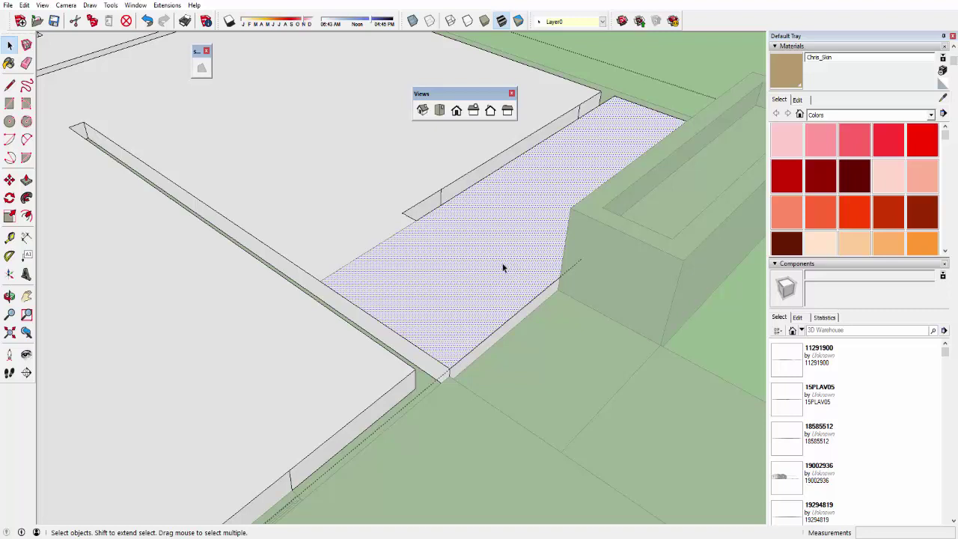
pyautogui.press('p')
pyautogui.click(468, 265)
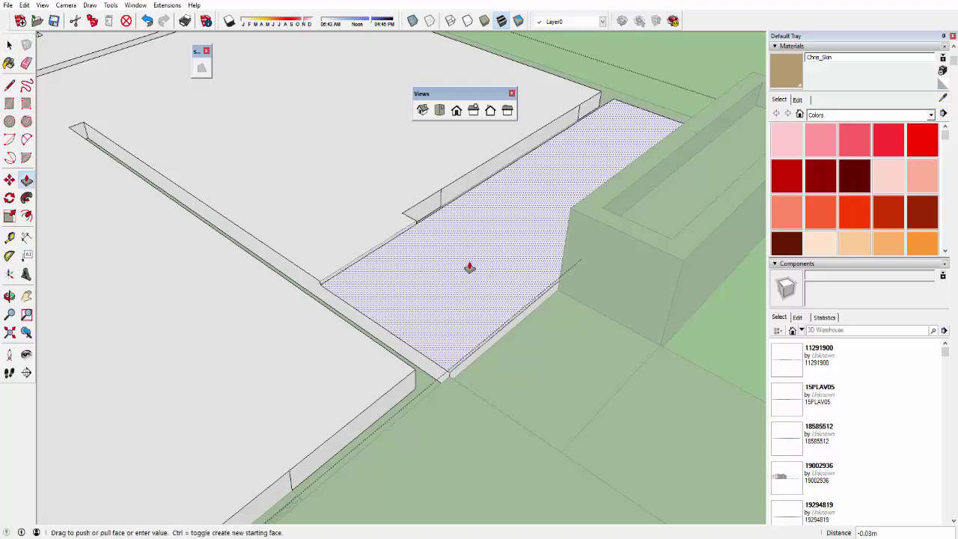
pyautogui.click(469, 267)
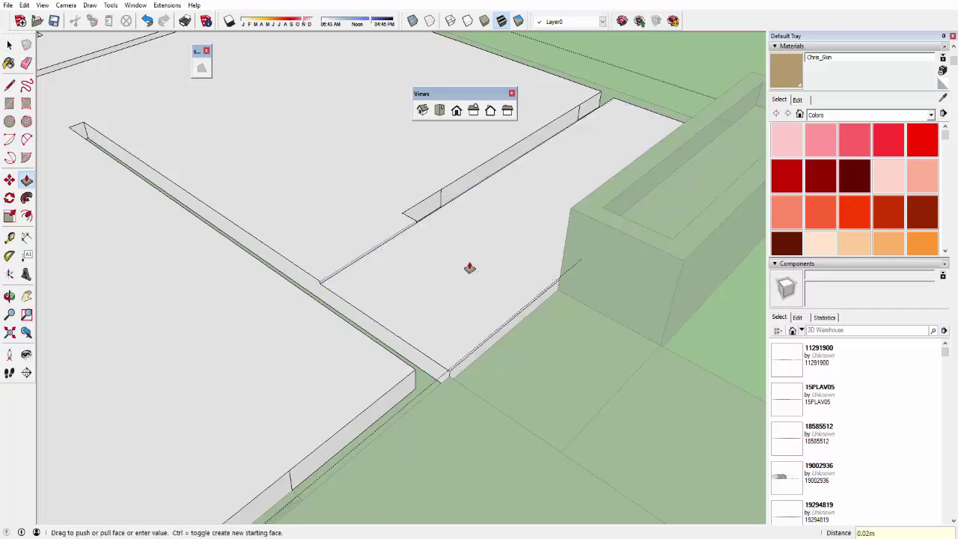
pyautogui.press('space')
pyautogui.scroll(2, 411, 225)
pyautogui.scroll(3, 417, 203)
pyautogui.scroll(-3, 417, 204)
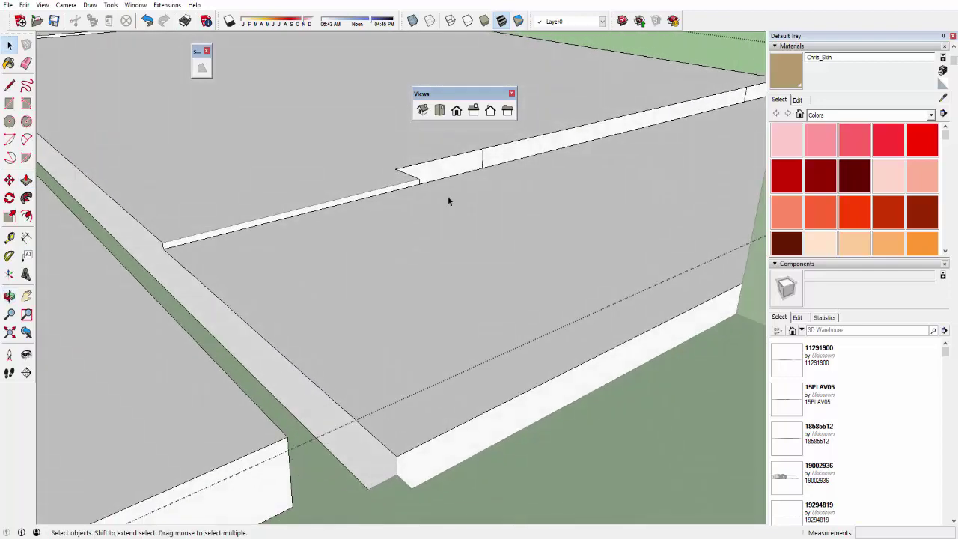
pyautogui.scroll(-2, 447, 196)
pyautogui.scroll(-2, 424, 234)
pyautogui.scroll(-2, 522, 210)
# Exit the slab group and unhide all hidden geometry with Edit > Unhide > All
pyautogui.scroll(-2, 521, 211)
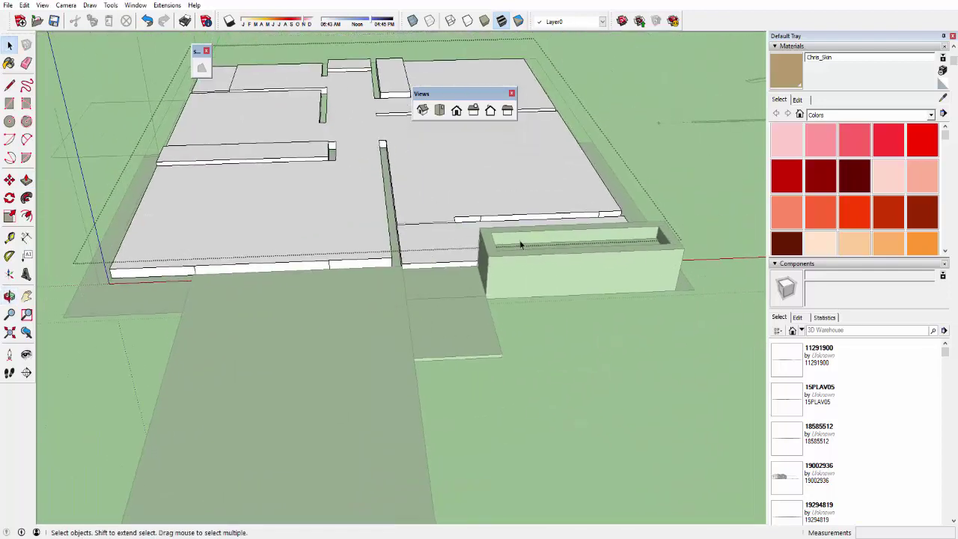
pyautogui.scroll(1, 621, 239)
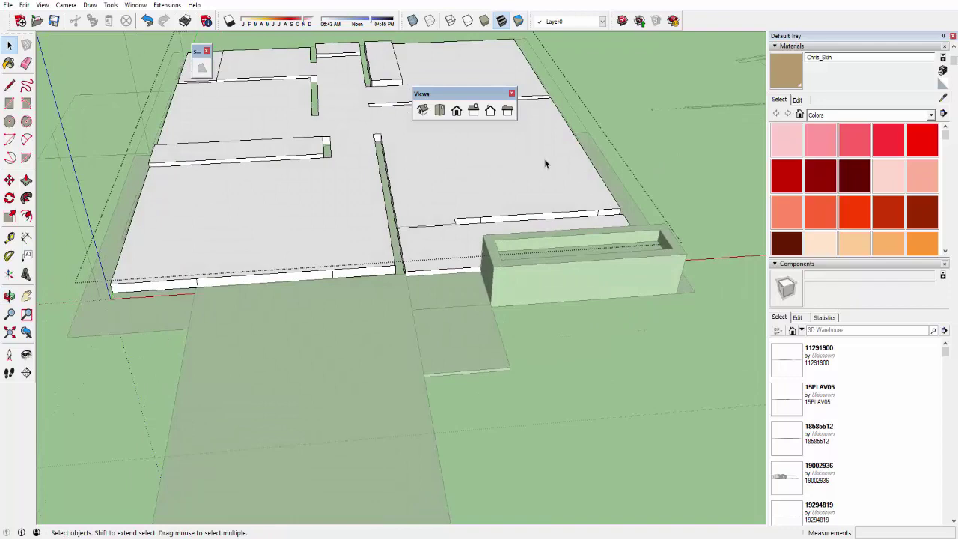
pyautogui.press('Escape')
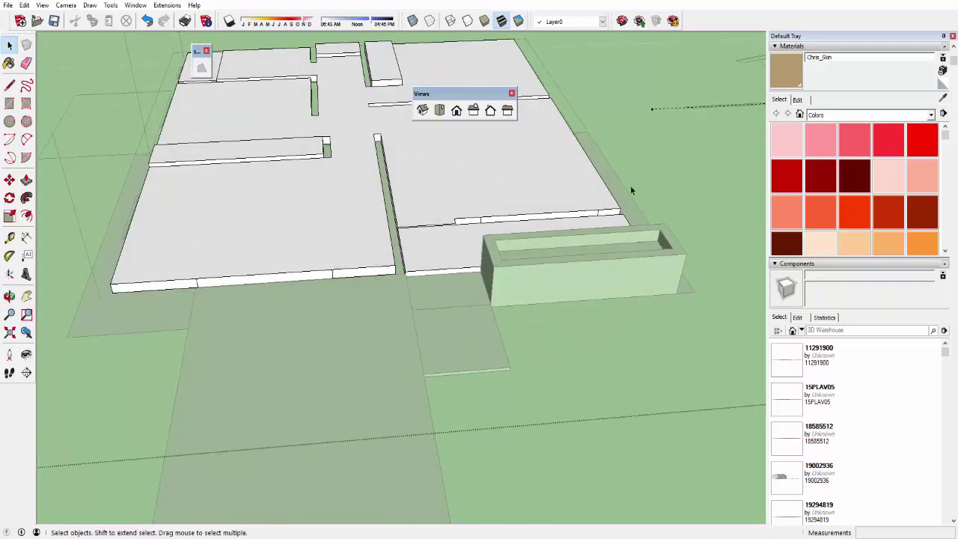
pyautogui.moveTo(630, 191)
pyautogui.mouseDown(button='middle')
pyautogui.moveTo(654, 160)
pyautogui.moveTo(631, 216)
pyautogui.mouseUp(button='middle')
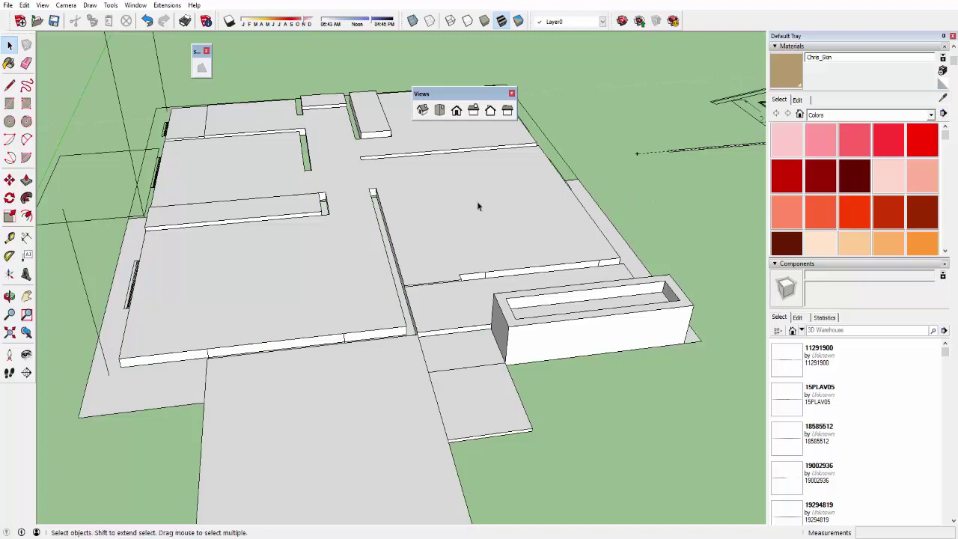
pyautogui.click(26, 6)
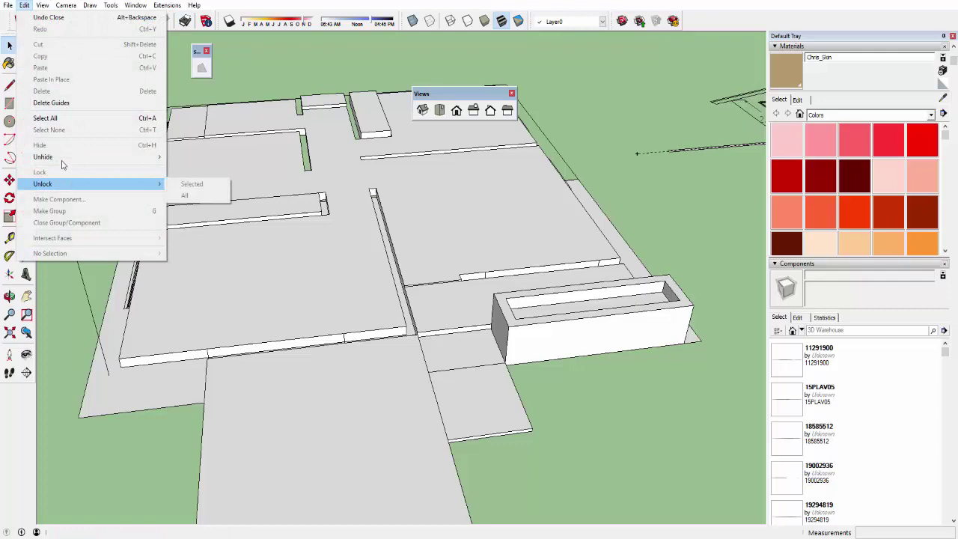
pyautogui.click(196, 181)
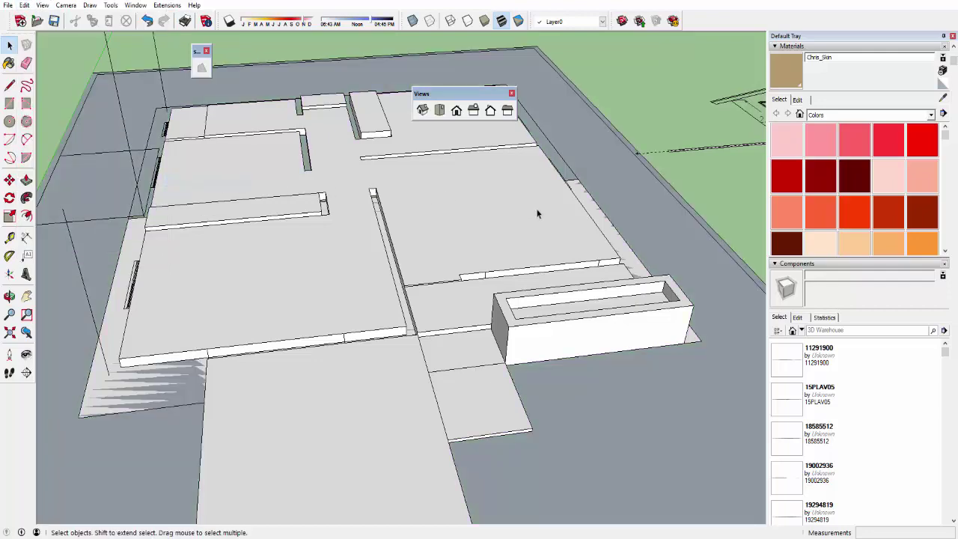
# Hide the grey ground face and re-enter the floor slab group
pyautogui.scroll(-3, 553, 225)
pyautogui.moveTo(679, 371); pyautogui.dragTo(695, 341, button='middle')
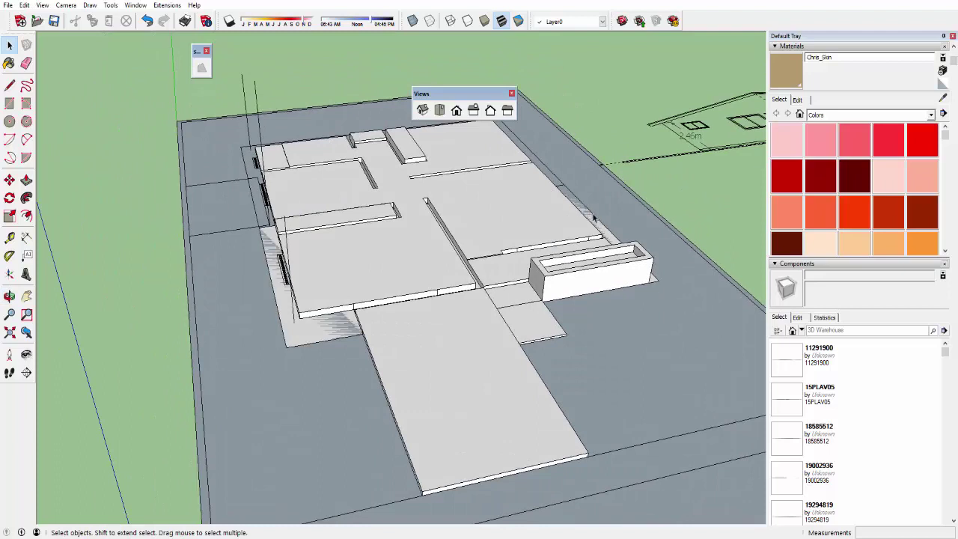
pyautogui.click(675, 262)
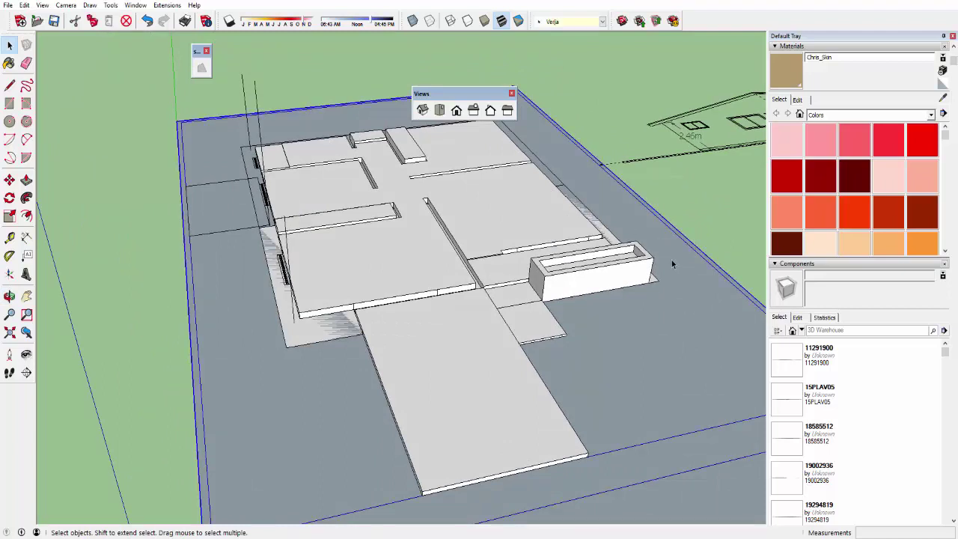
pyautogui.rightClick(671, 262)
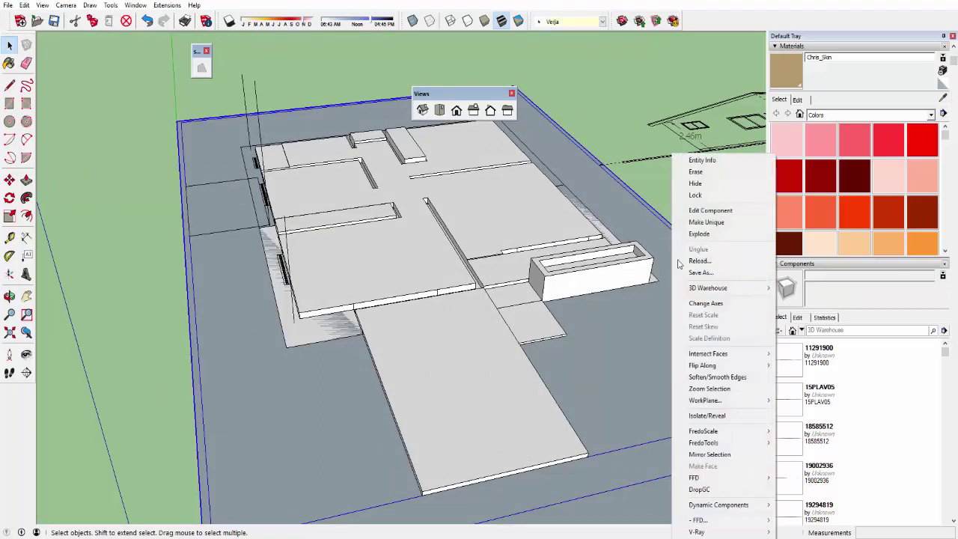
pyautogui.click(702, 184)
pyautogui.scroll(3, 598, 207)
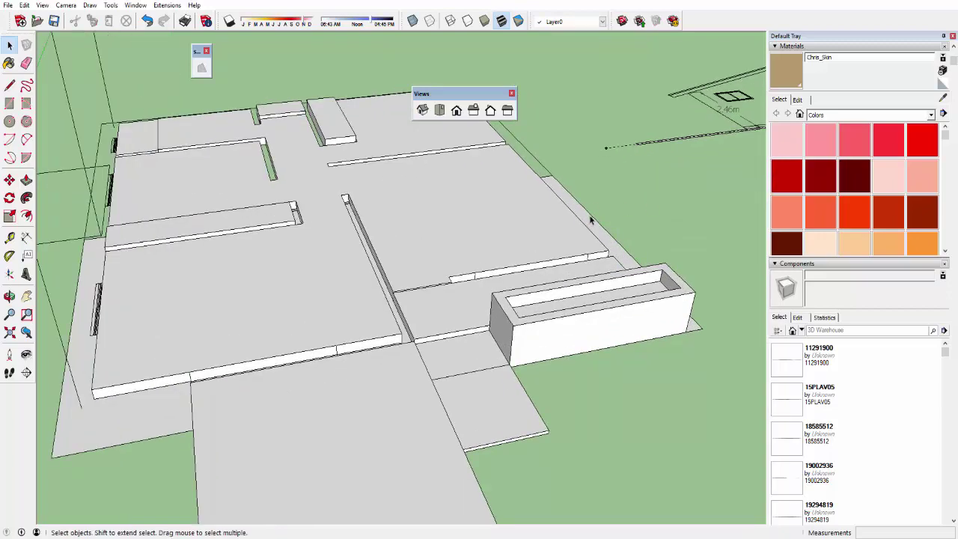
pyautogui.doubleClick(493, 229)
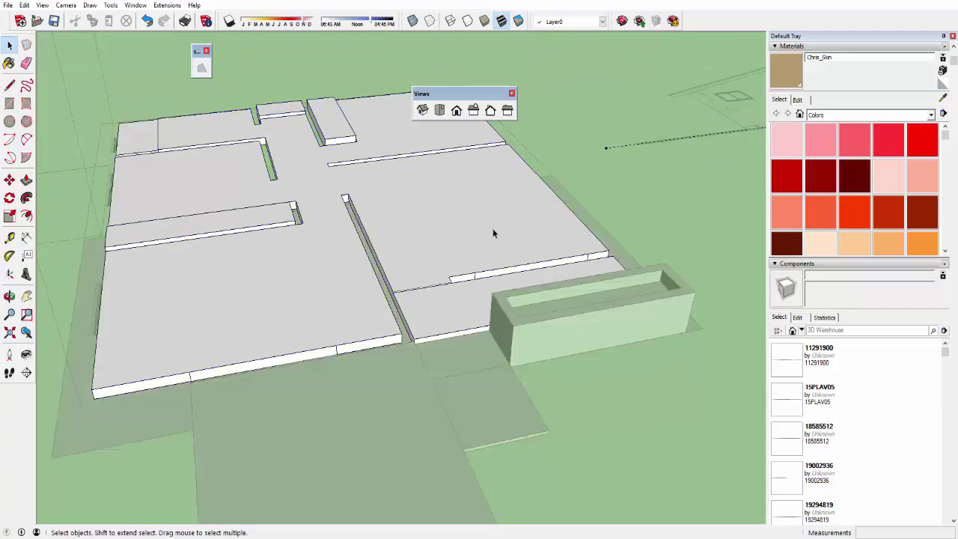
pyautogui.click(24, 5)
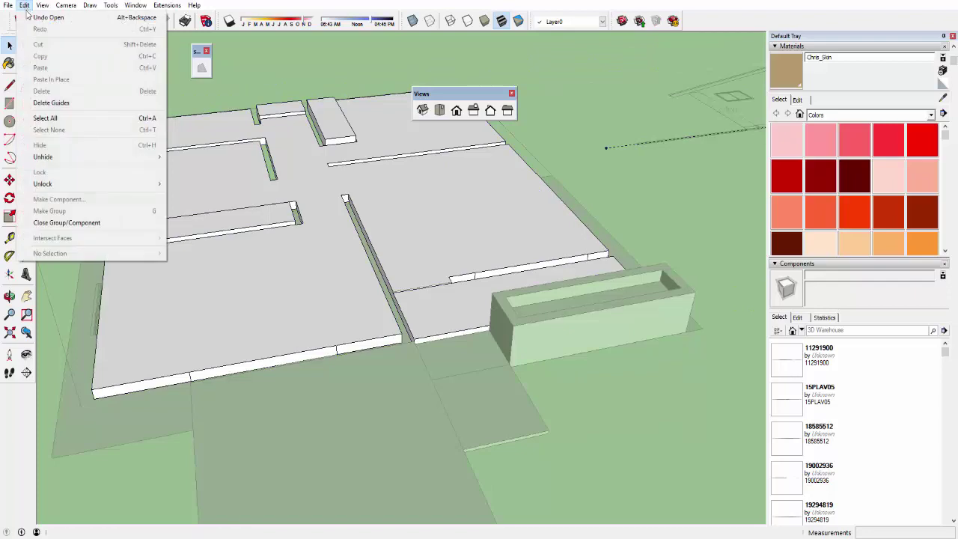
pyautogui.moveTo(90, 156)
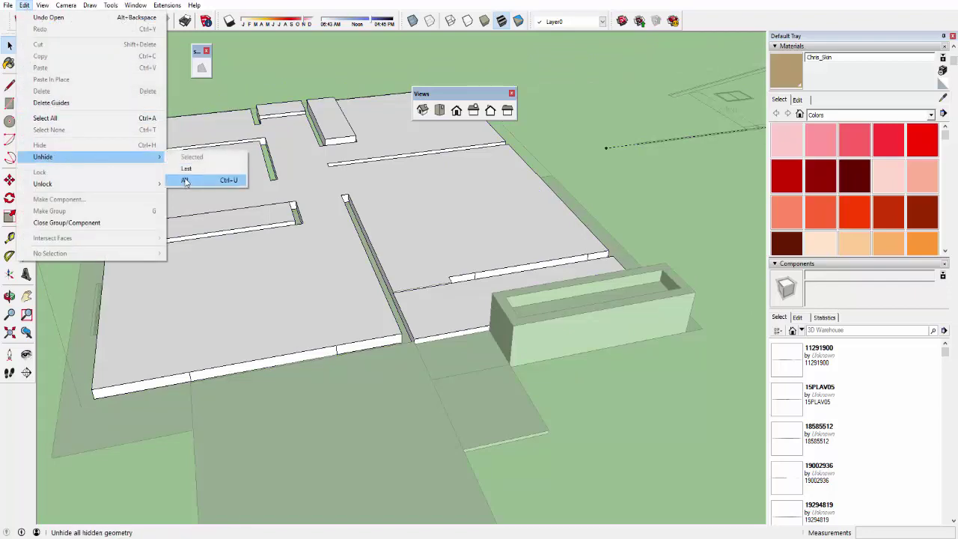
# Unhide all walls inside the group and orbit toward the wall base
pyautogui.click(209, 179)
pyautogui.scroll(-3, 332, 201)
pyautogui.moveTo(577, 278); pyautogui.dragTo(427, 241, button='middle')
pyautogui.scroll(4, 428, 242)
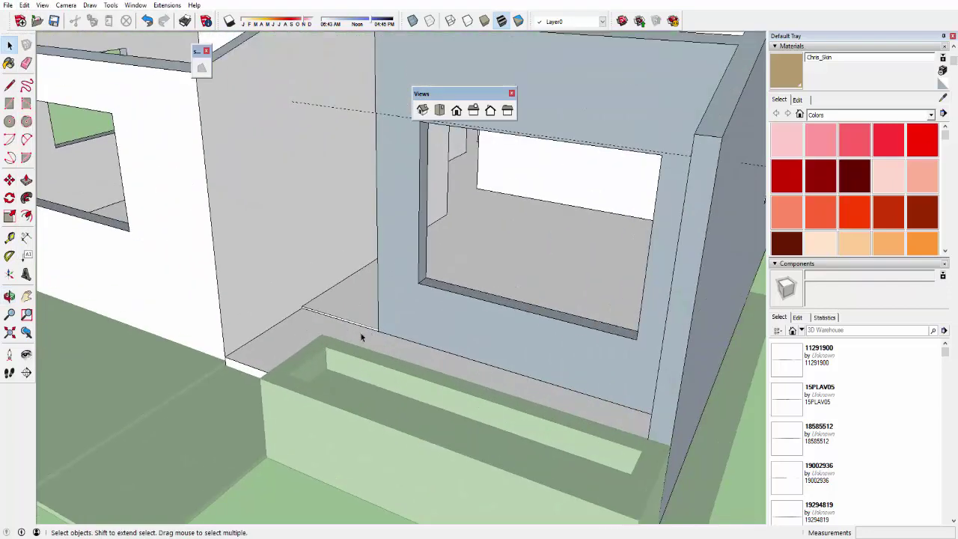
pyautogui.scroll(3, 364, 335)
pyautogui.moveTo(315, 302); pyautogui.dragTo(354, 282, button='middle')
pyautogui.scroll(-2, 396, 304)
pyautogui.scroll(2, 370, 365)
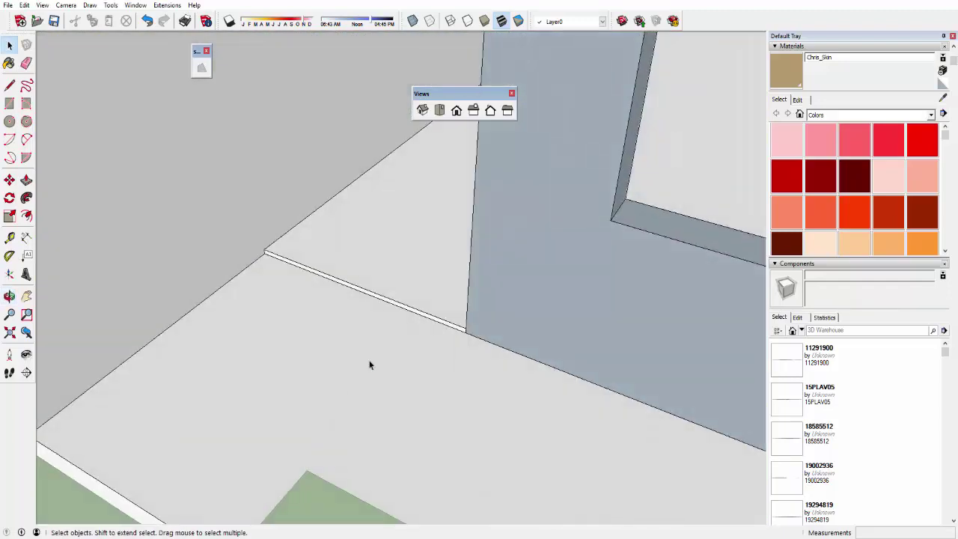
pyautogui.scroll(-1, 419, 343)
pyautogui.scroll(-4, 393, 352)
# Measure with the Tape Measure from the window edge toward the window's top corner
pyautogui.press('t')
pyautogui.moveTo(449, 268); pyautogui.dragTo(364, 271, button='middle')
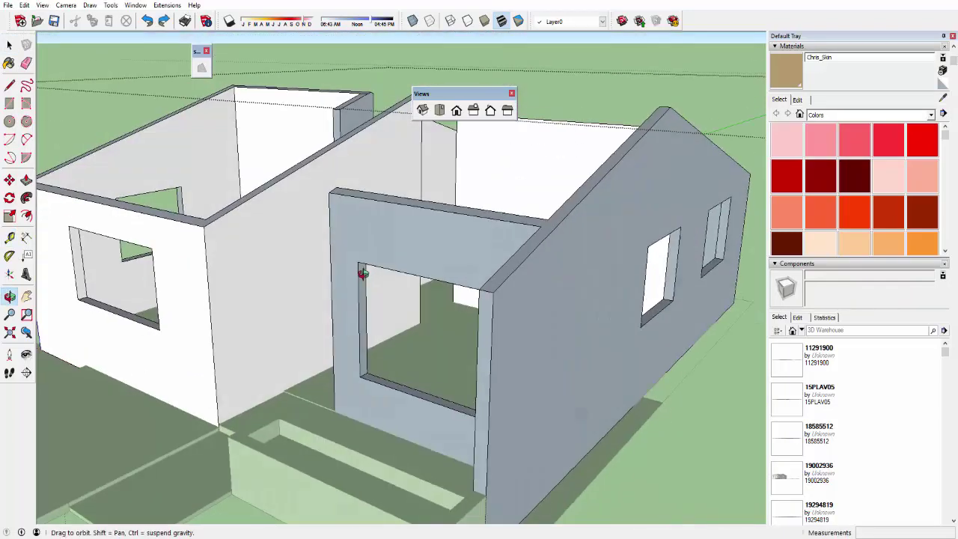
pyautogui.scroll(4, 364, 290)
pyautogui.click(365, 291)
pyautogui.scroll(-4, 419, 262)
pyautogui.scroll(3, 459, 348)
pyautogui.scroll(-3, 483, 321)
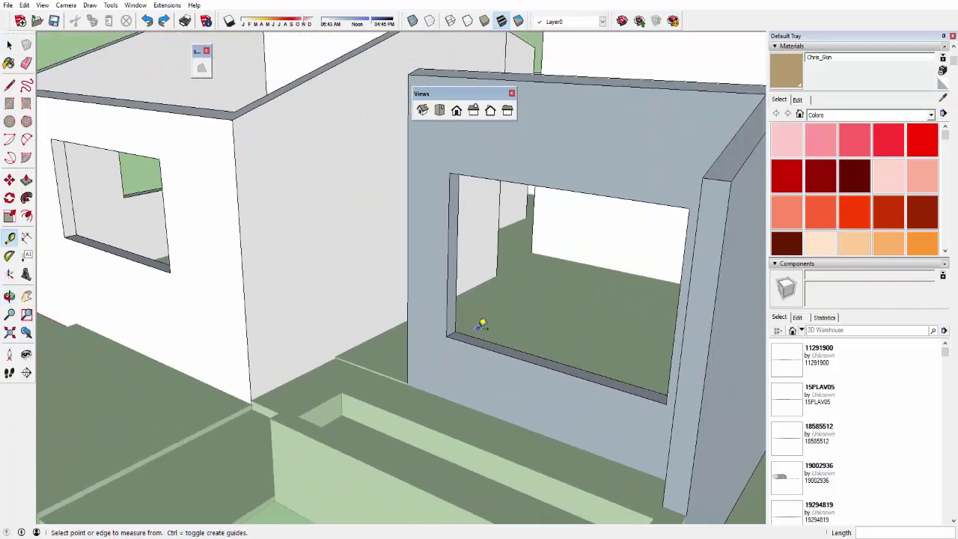
pyautogui.moveTo(483, 321); pyautogui.dragTo(529, 317, button='middle')
pyautogui.scroll(-2, 530, 317)
pyautogui.moveTo(592, 413)
pyautogui.mouseDown(button='middle')
pyautogui.moveTo(502, 254)
pyautogui.moveTo(498, 300)
pyautogui.moveTo(533, 227)
pyautogui.mouseUp(button='middle')
pyautogui.scroll(2, 513, 208)
pyautogui.scroll(1, 492, 241)
pyautogui.scroll(-2, 498, 299)
pyautogui.scroll(2, 533, 227)
pyautogui.scroll(1, 540, 190)
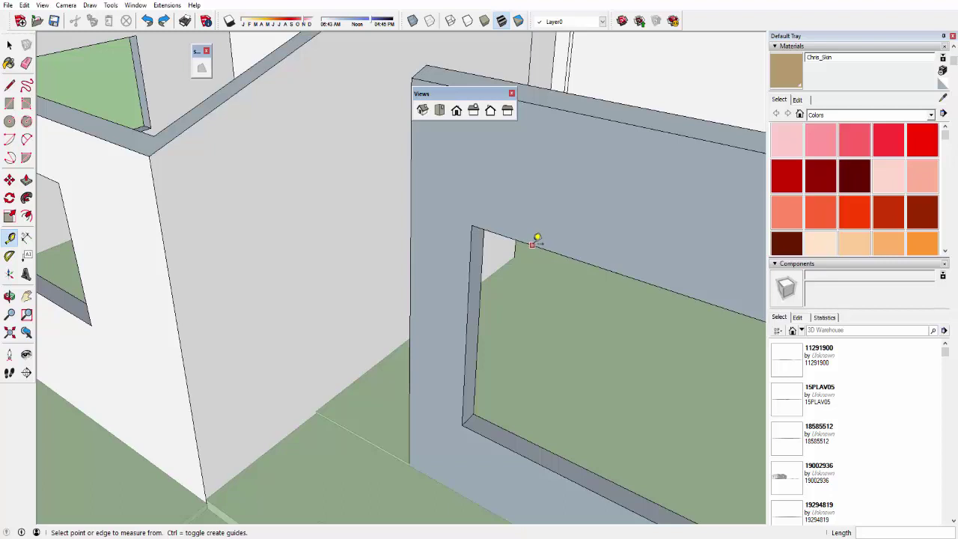
pyautogui.click(532, 244)
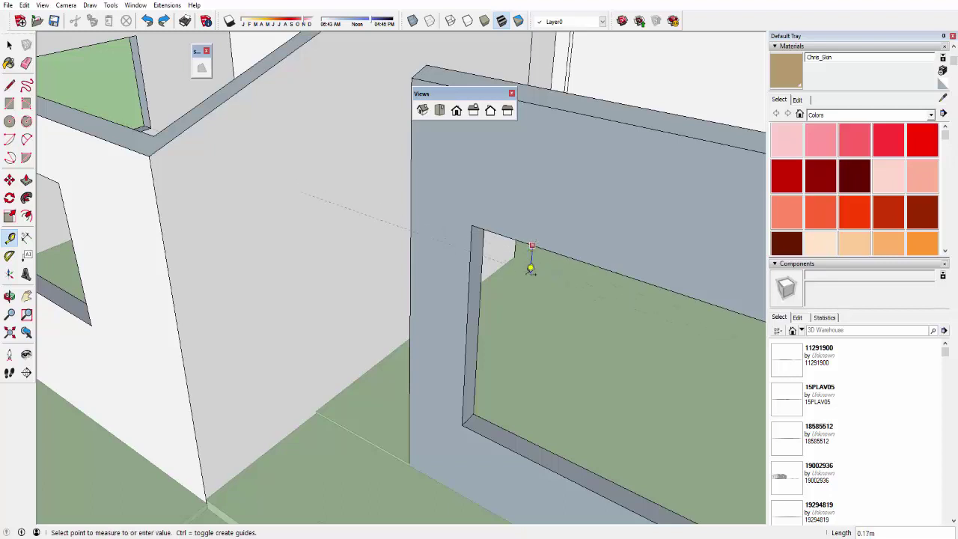
pyautogui.press('Escape')
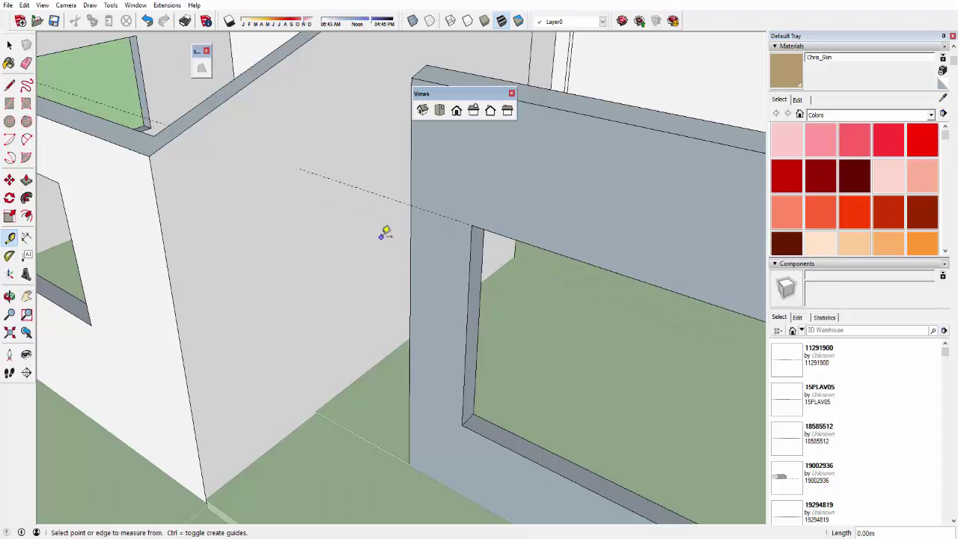
# Draw a line along the guide, splitting the narrow end of the blue window wall
pyautogui.moveTo(389, 237)
pyautogui.mouseDown(button='middle')
pyautogui.moveTo(498, 289)
pyautogui.moveTo(318, 271)
pyautogui.moveTo(528, 254)
pyautogui.moveTo(490, 267)
pyautogui.mouseUp(button='middle')
pyautogui.press('space')
pyautogui.click(492, 266)
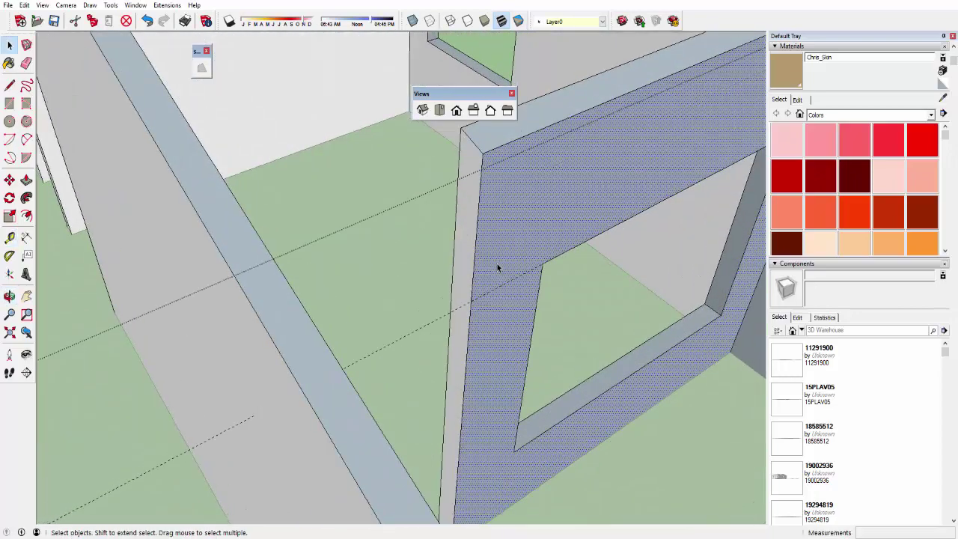
pyautogui.scroll(3, 497, 263)
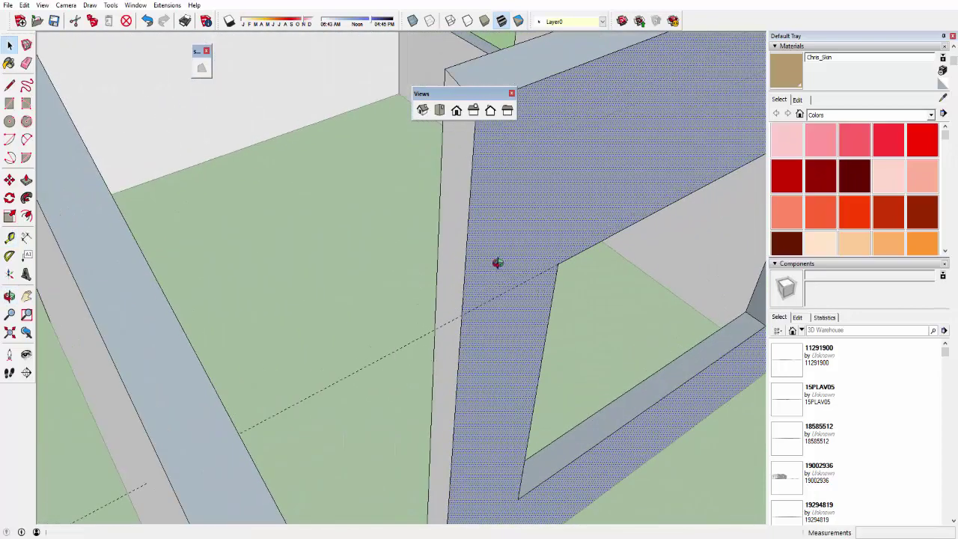
pyautogui.click(9, 84)
pyautogui.click(462, 314)
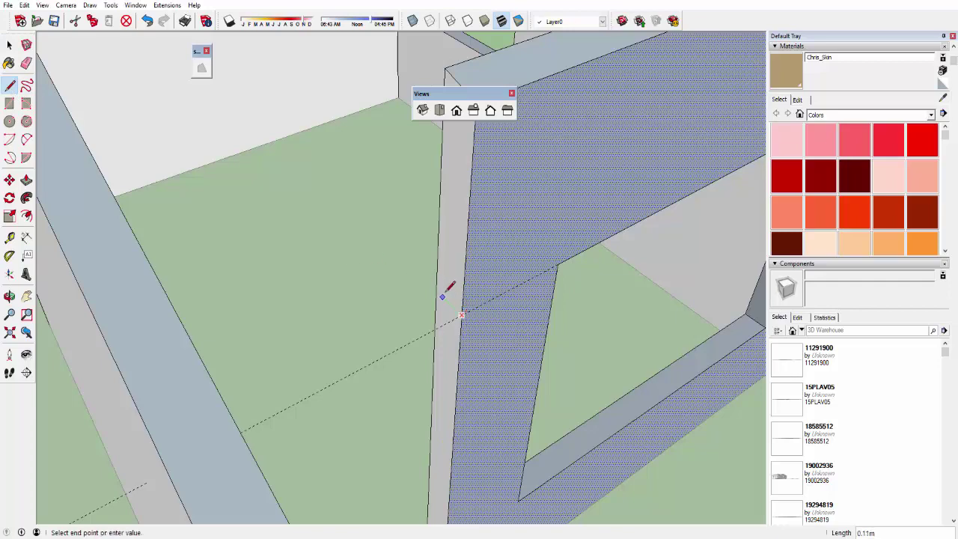
pyautogui.click(436, 290)
pyautogui.scroll(-3, 498, 267)
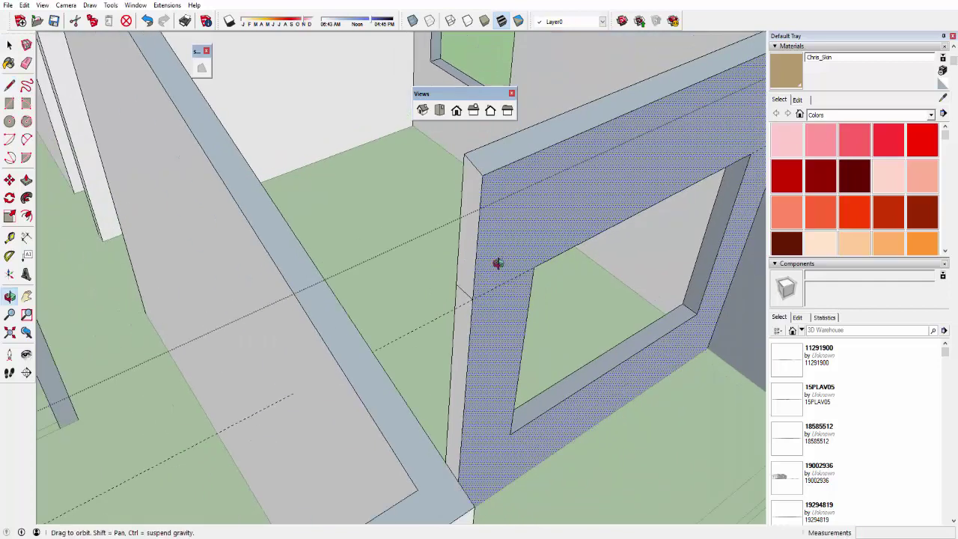
# Push/pull the narrow face above the line 0.79 m sideways across the gap
pyautogui.press('p')
pyautogui.press('space')
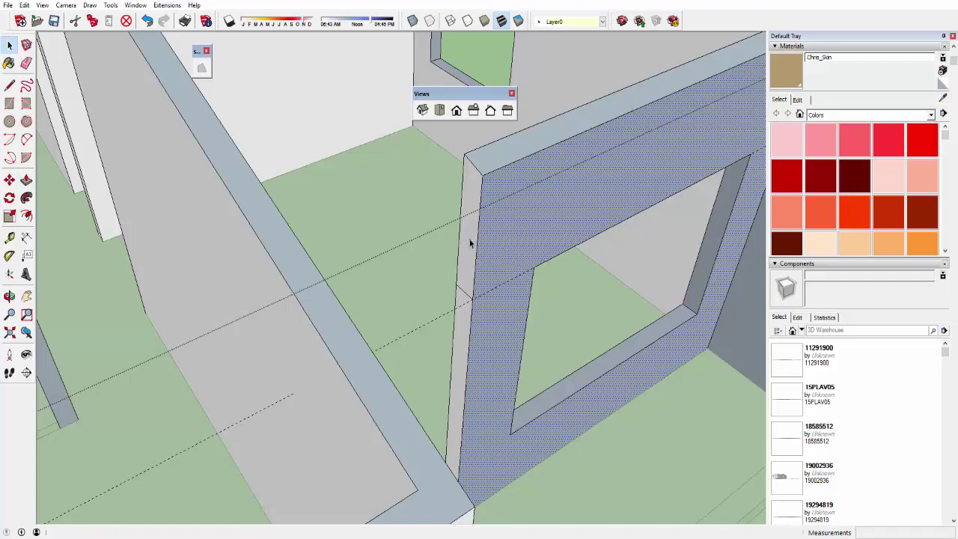
pyautogui.click(470, 242)
pyautogui.press('p')
pyautogui.moveTo(466, 242); pyautogui.dragTo(252, 174)
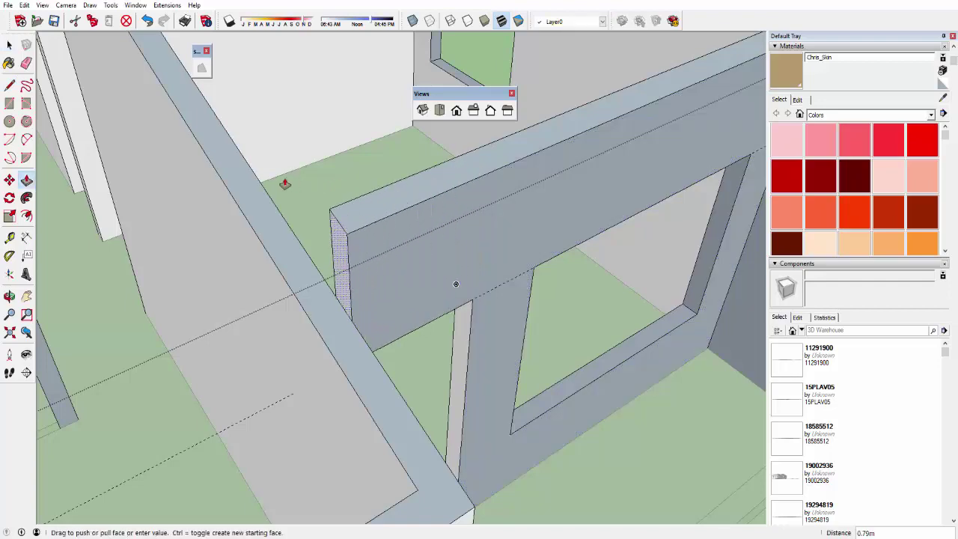
pyautogui.press('space')
pyautogui.moveTo(347, 220)
pyautogui.mouseDown(button='middle')
pyautogui.moveTo(391, 235)
pyautogui.moveTo(599, 237)
pyautogui.moveTo(349, 202)
pyautogui.moveTo(479, 235)
pyautogui.moveTo(304, 222)
pyautogui.moveTo(365, 216)
pyautogui.moveTo(367, 238)
pyautogui.mouseUp(button='middle')
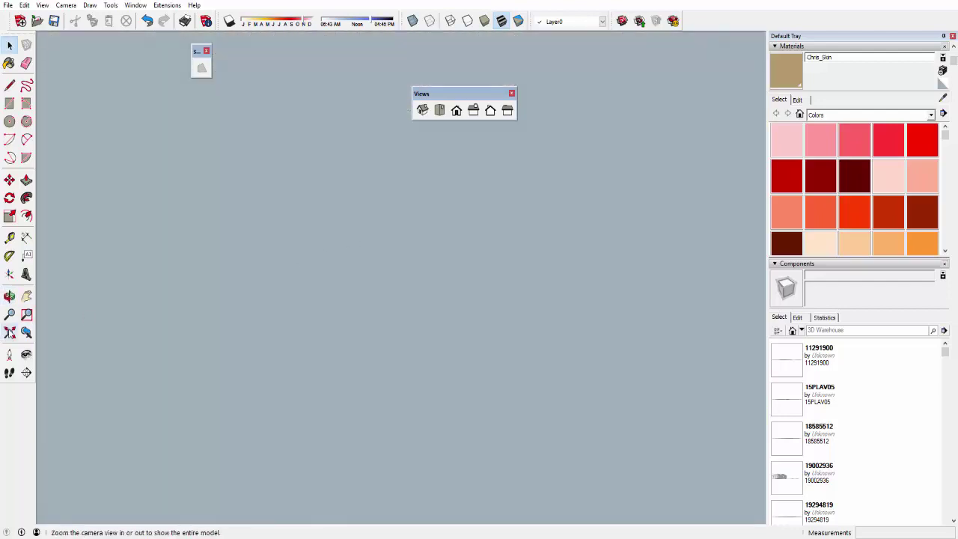
# Go back two camera views and orbit over the walls
pyautogui.click(26, 331)
pyautogui.click(27, 331)
pyautogui.scroll(-2, 401, 323)
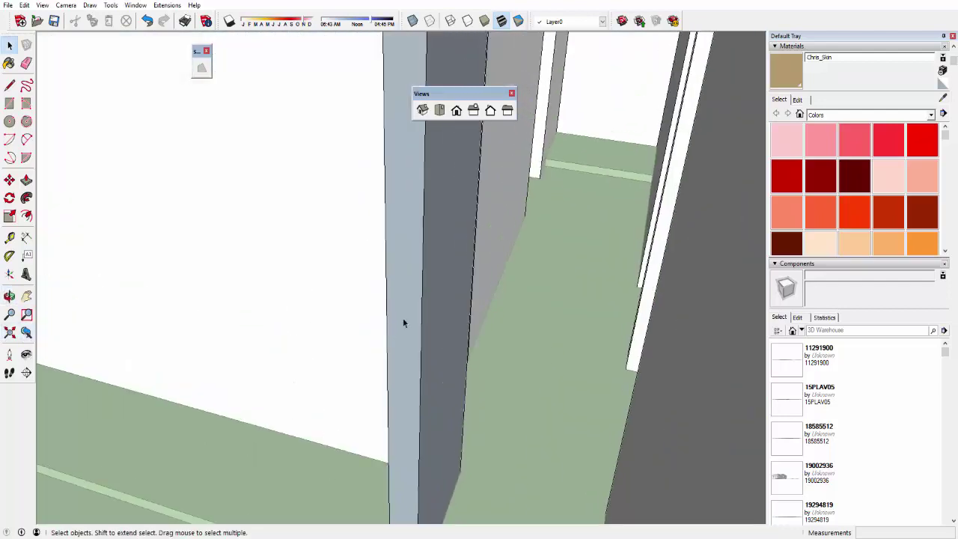
pyautogui.scroll(-3, 427, 317)
pyautogui.scroll(-2, 423, 292)
pyautogui.scroll(-2, 473, 279)
pyautogui.moveTo(473, 279)
pyautogui.mouseDown(button='middle')
pyautogui.moveTo(393, 424)
pyautogui.moveTo(397, 366)
pyautogui.moveTo(522, 289)
pyautogui.mouseUp(button='middle')
# Select the dark grey outer wall and zoom in toward the interior wall gap
pyautogui.scroll(3, 393, 423)
pyautogui.scroll(-3, 522, 290)
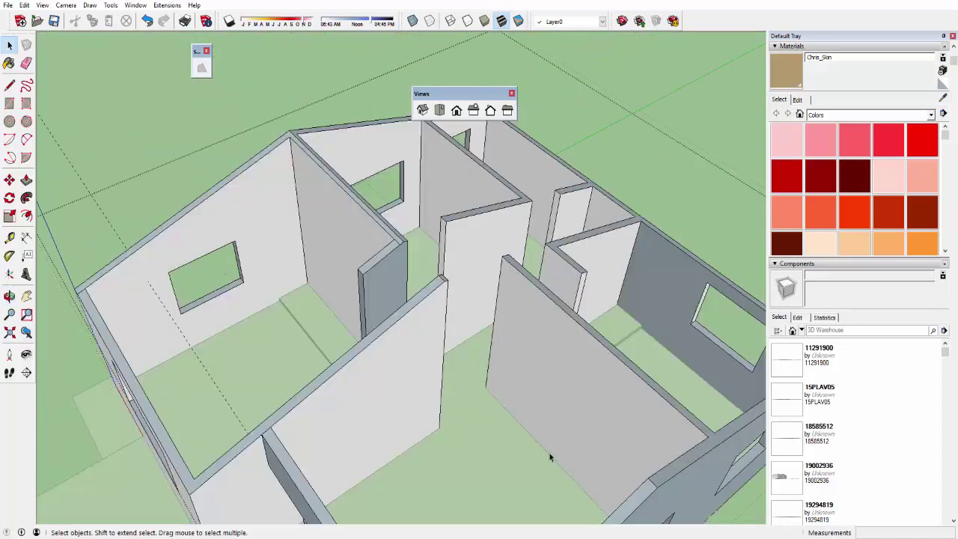
pyautogui.click(627, 264)
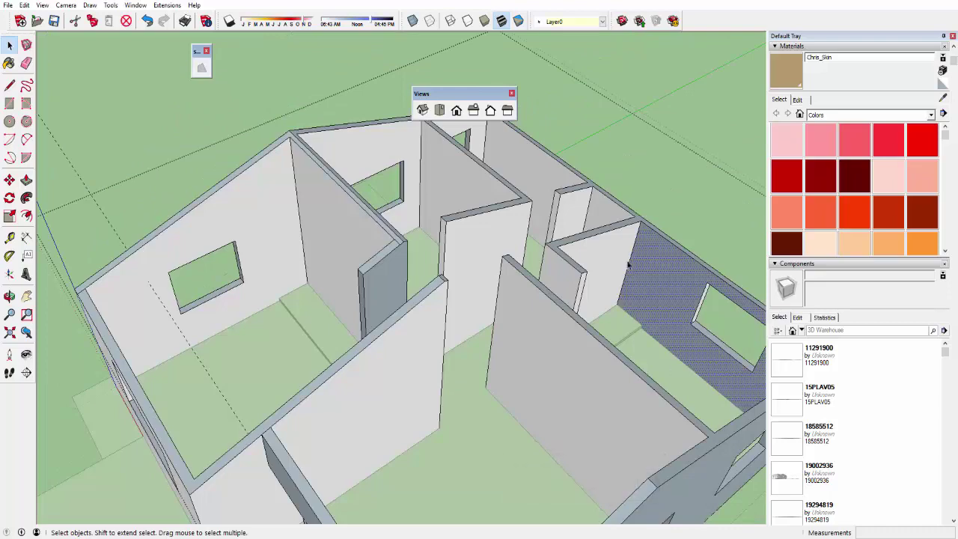
pyautogui.scroll(1, 599, 310)
pyautogui.scroll(2, 541, 386)
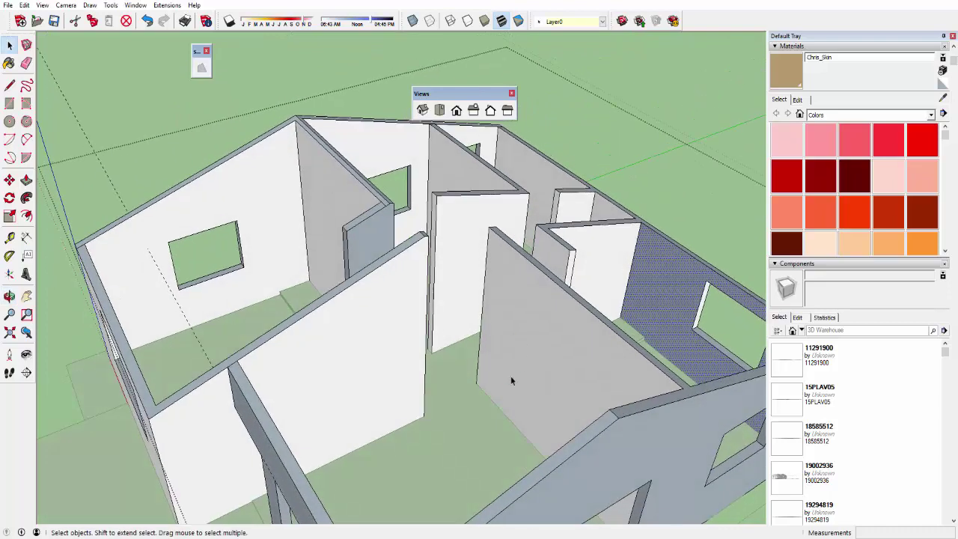
pyautogui.scroll(3, 508, 380)
pyautogui.moveTo(569, 376)
pyautogui.mouseDown(button='middle')
pyautogui.moveTo(562, 400)
pyautogui.moveTo(539, 404)
pyautogui.mouseUp(button='middle')
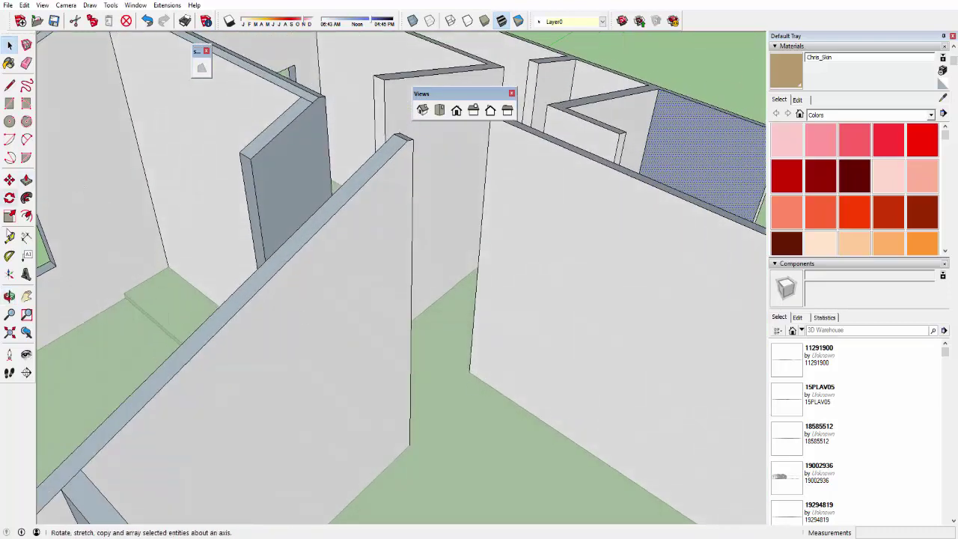
# Place a height guide across the wall, measured from its bottom corner beside the doorway
pyautogui.click(7, 239)
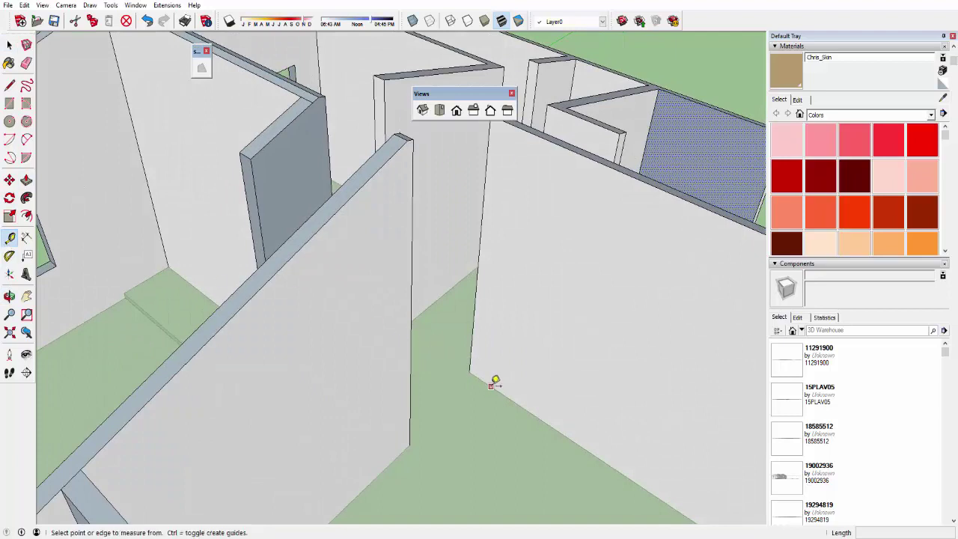
pyautogui.click(491, 385)
pyautogui.write('2.1')
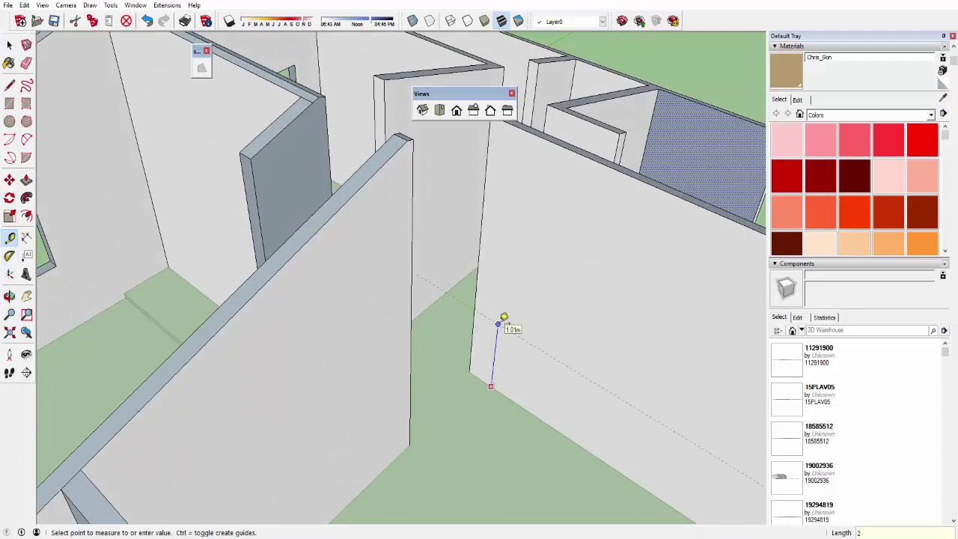
pyautogui.click(499, 322)
pyautogui.press('space')
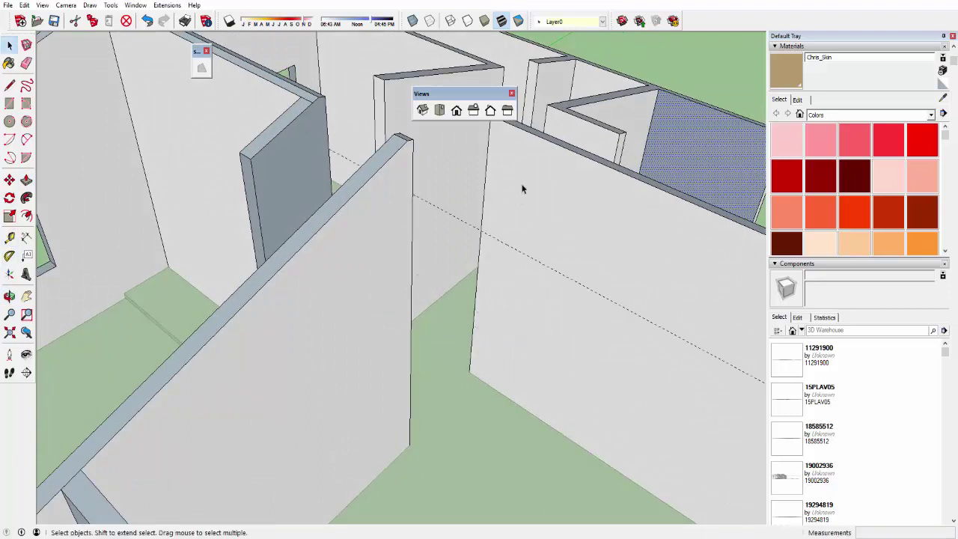
pyautogui.click(523, 188)
pyautogui.moveTo(533, 197)
pyautogui.mouseDown(button='middle')
pyautogui.moveTo(481, 229)
pyautogui.moveTo(522, 220)
pyautogui.moveTo(507, 263)
pyautogui.moveTo(487, 223)
pyautogui.moveTo(474, 247)
pyautogui.mouseUp(button='middle')
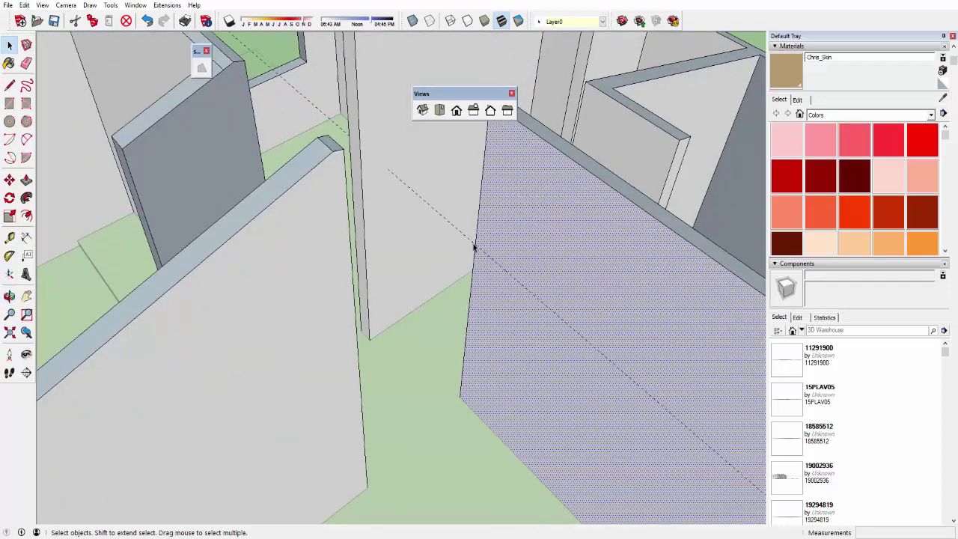
# Draw lines from the guide to the opposite wall and up to the top corner, closing the gap face
pyautogui.click(9, 85)
pyautogui.scroll(3, 443, 269)
pyautogui.scroll(1, 442, 270)
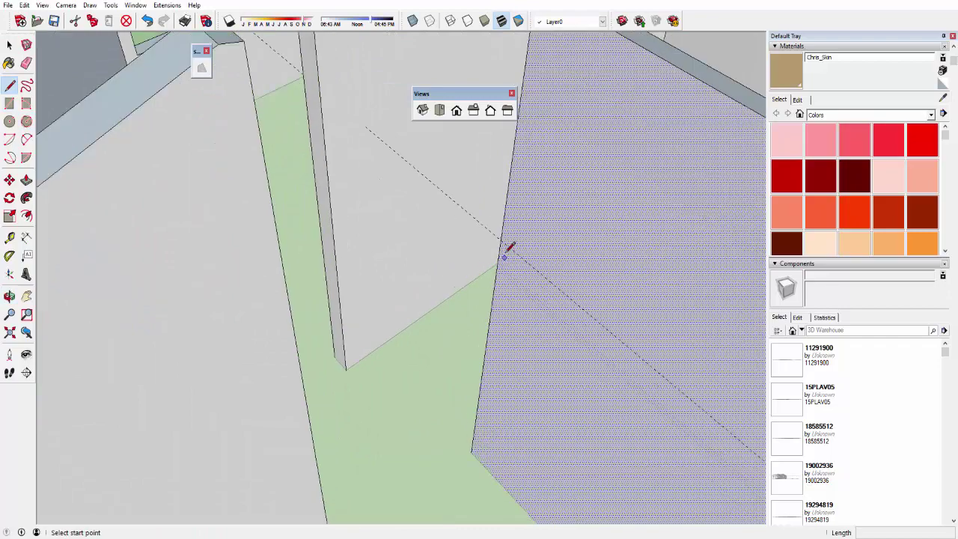
pyautogui.click(504, 239)
pyautogui.moveTo(489, 250)
pyautogui.mouseDown(button='middle')
pyautogui.moveTo(409, 257)
pyautogui.moveTo(421, 241)
pyautogui.moveTo(241, 267)
pyautogui.moveTo(343, 239)
pyautogui.moveTo(292, 250)
pyautogui.mouseUp(button='middle')
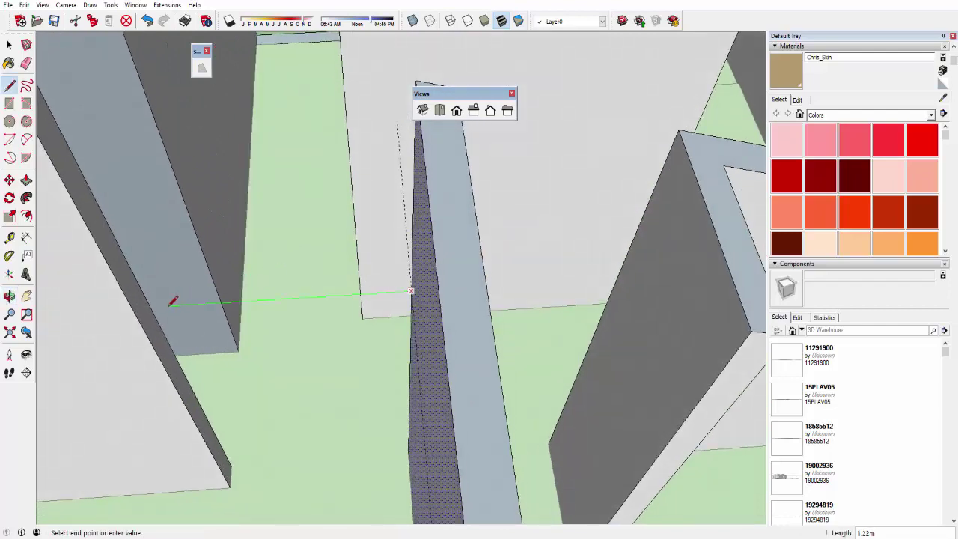
pyautogui.moveTo(160, 299)
pyautogui.mouseDown(button='middle')
pyautogui.moveTo(202, 293)
pyautogui.moveTo(335, 305)
pyautogui.moveTo(398, 296)
pyautogui.mouseUp(button='middle')
pyautogui.moveTo(442, 274); pyautogui.dragTo(427, 288, button='middle')
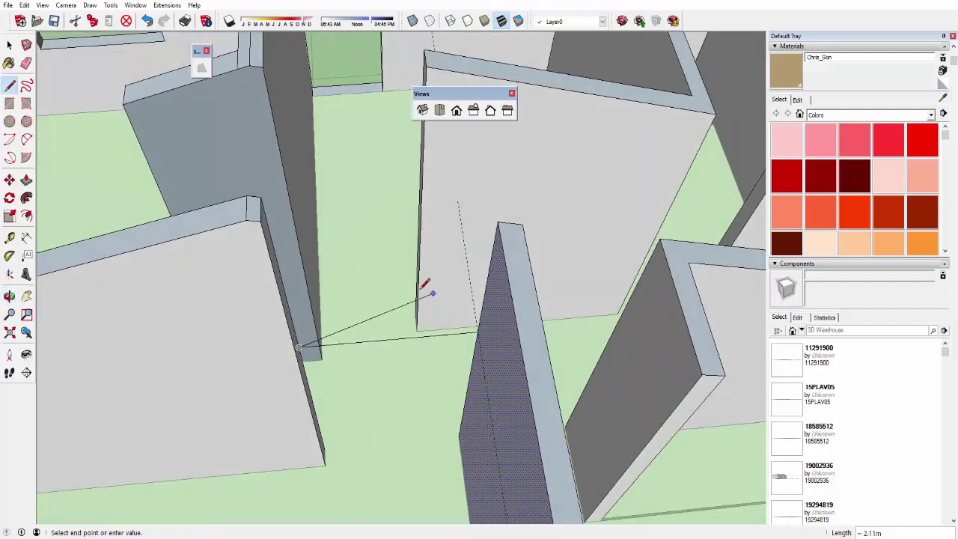
pyautogui.click(417, 330)
pyautogui.click(497, 221)
# Push/pull the new infill face 0.15 m to wall thickness and erase the leftover edge beside it
pyautogui.moveTo(476, 261); pyautogui.dragTo(525, 228, button='middle')
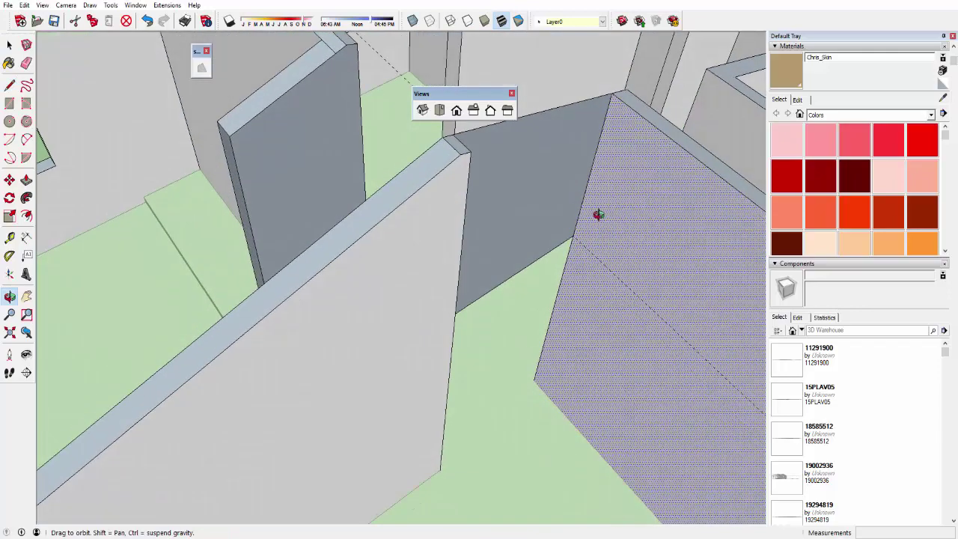
pyautogui.press('o')
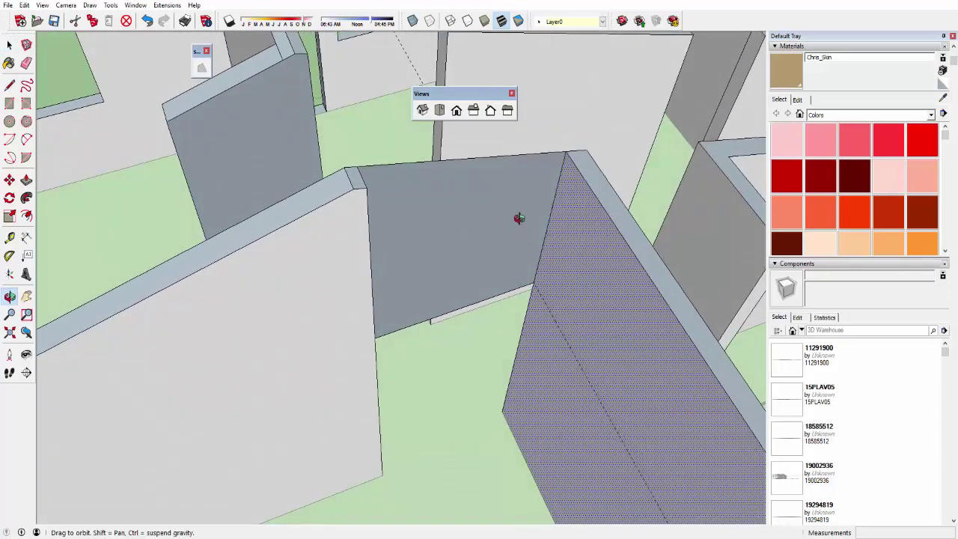
pyautogui.moveTo(500, 214); pyautogui.dragTo(510, 230)
pyautogui.press('space')
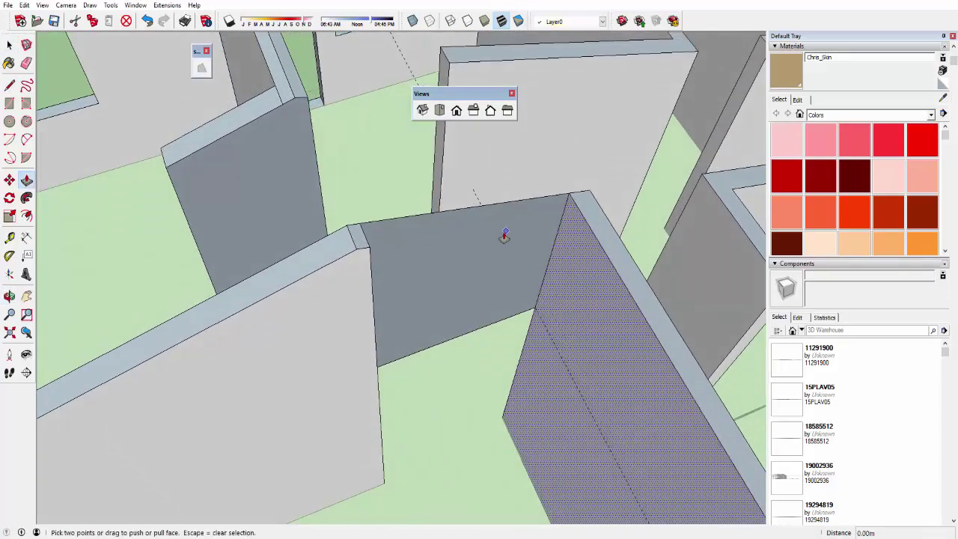
pyautogui.click(479, 238)
pyautogui.press('p')
pyautogui.moveTo(490, 240); pyautogui.dragTo(369, 251)
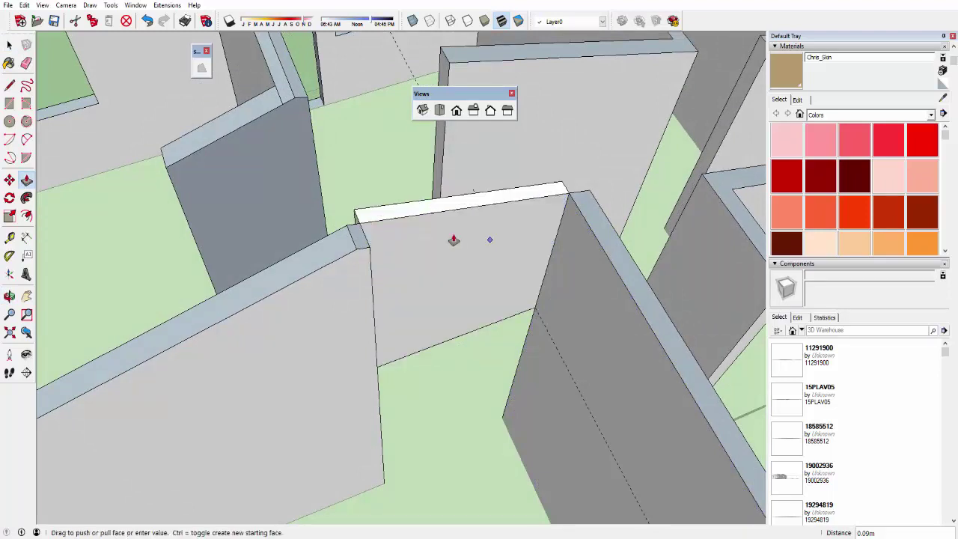
pyautogui.click(369, 251)
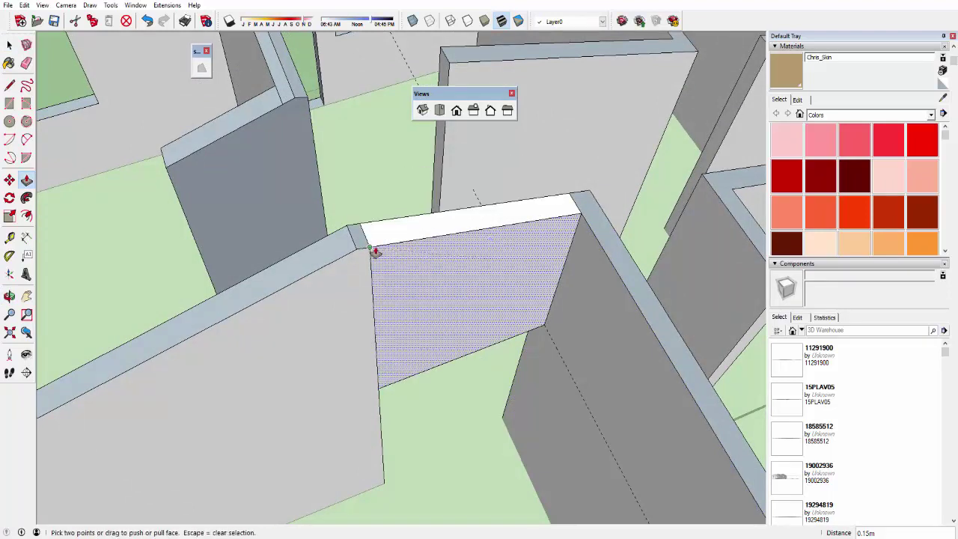
pyautogui.press('space')
pyautogui.click(26, 63)
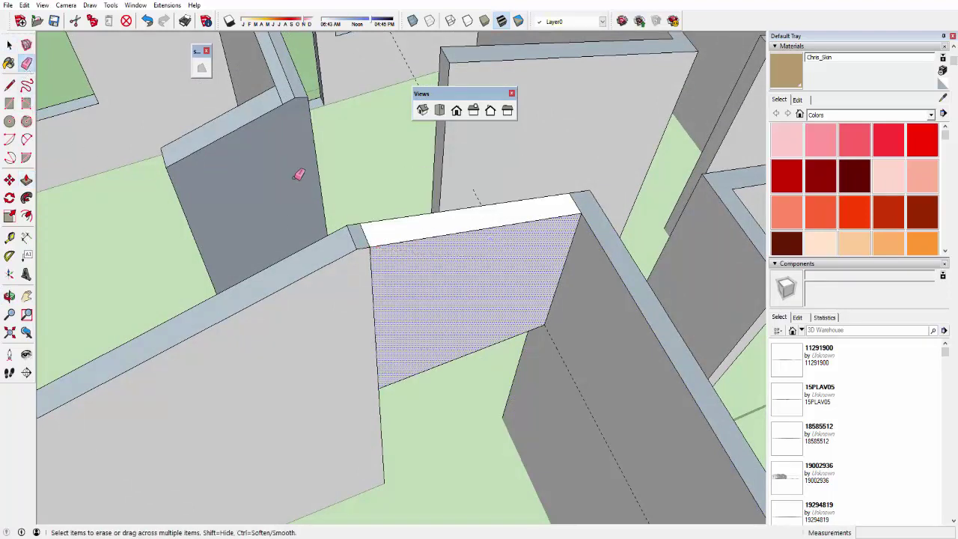
pyautogui.click(364, 232)
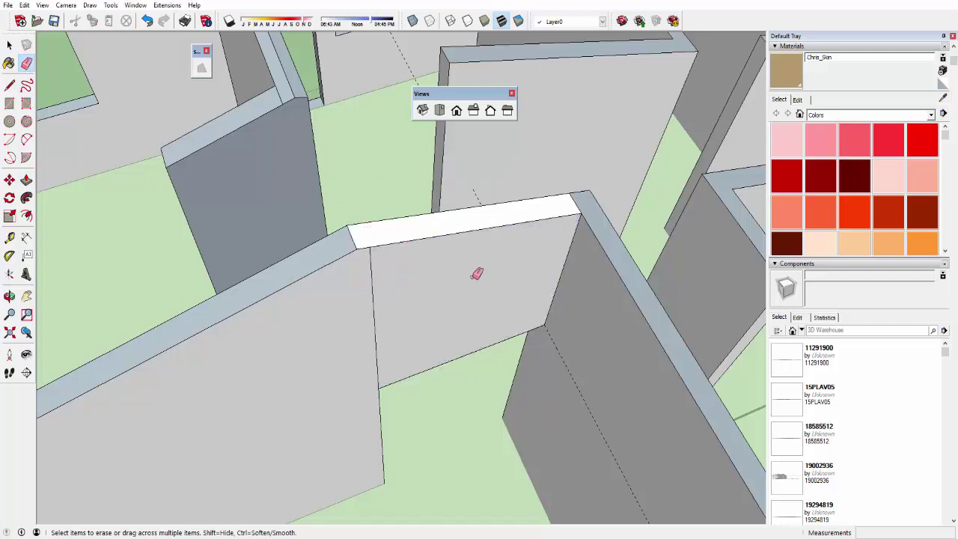
# Erase the seam edge on the filled wall's top, then move to the next gap above an opening
pyautogui.moveTo(511, 281)
pyautogui.mouseDown(button='middle')
pyautogui.moveTo(528, 293)
pyautogui.moveTo(599, 217)
pyautogui.moveTo(474, 271)
pyautogui.moveTo(464, 292)
pyautogui.moveTo(466, 235)
pyautogui.mouseUp(button='middle')
pyautogui.click(590, 220)
pyautogui.scroll(3, 571, 267)
pyautogui.moveTo(571, 267)
pyautogui.mouseDown(button='middle')
pyautogui.moveTo(487, 247)
pyautogui.moveTo(506, 259)
pyautogui.moveTo(489, 240)
pyautogui.moveTo(546, 235)
pyautogui.moveTo(564, 243)
pyautogui.moveTo(397, 241)
pyautogui.mouseUp(button='middle')
pyautogui.scroll(-3, 487, 247)
pyautogui.scroll(2, 489, 240)
pyautogui.scroll(1, 554, 231)
# Place a guide 2.1 m up the wall from its corner
pyautogui.click(9, 237)
pyautogui.scroll(2, 404, 255)
pyautogui.click(395, 362)
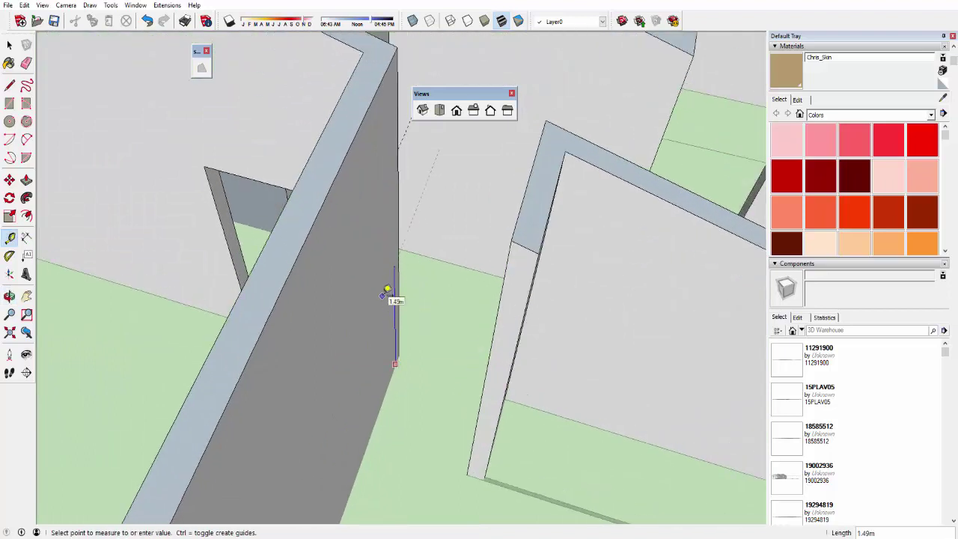
pyautogui.press('Return')
pyautogui.press('space')
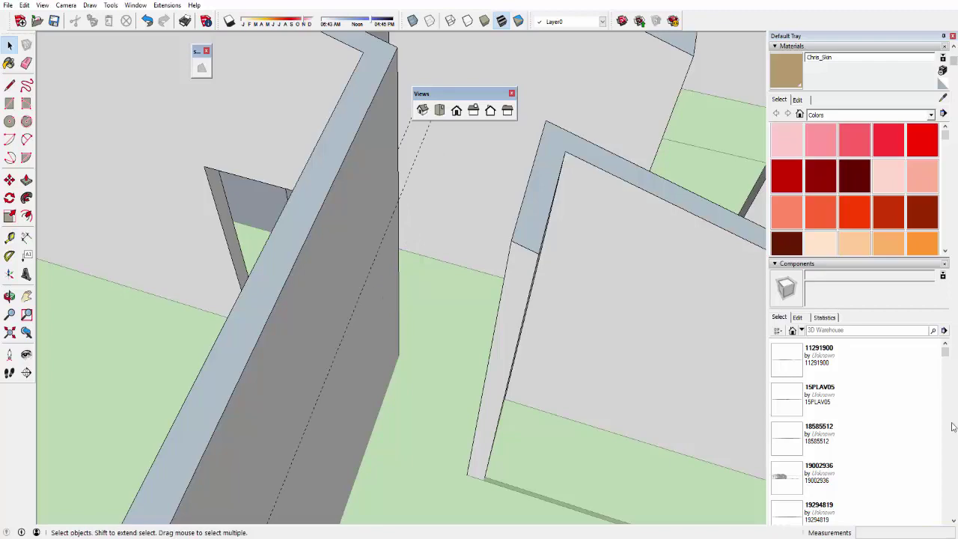
# Draw a line along the 2.1 m guide across the gap to the opposite wall
pyautogui.click(9, 85)
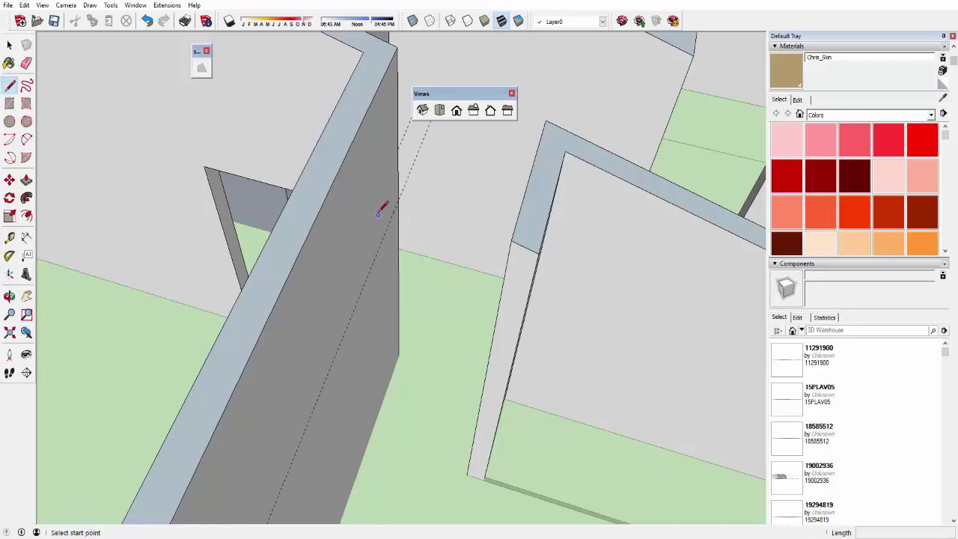
pyautogui.click(396, 201)
pyautogui.moveTo(424, 211)
pyautogui.mouseDown(button='middle')
pyautogui.moveTo(539, 217)
pyautogui.moveTo(595, 196)
pyautogui.mouseUp(button='middle')
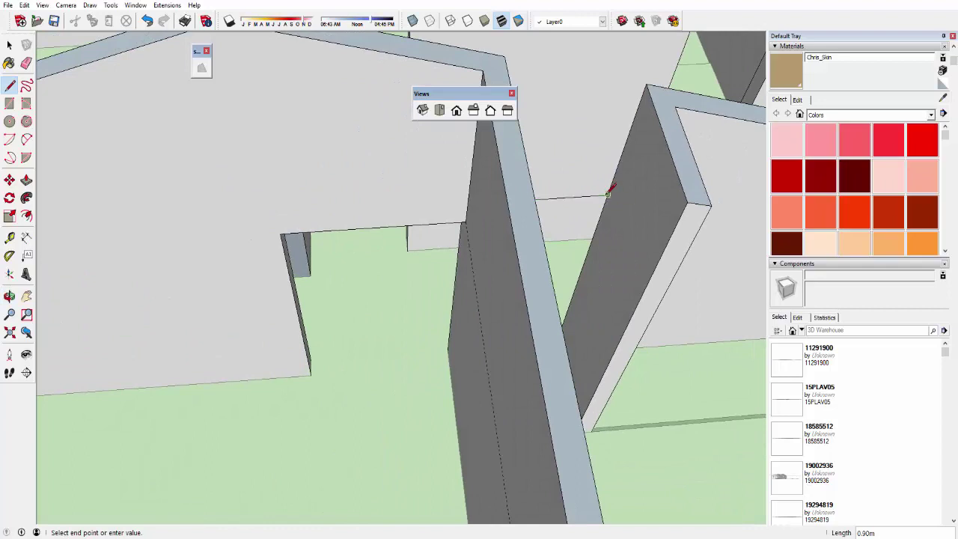
pyautogui.click(607, 194)
pyautogui.press('space')
# Draw the top edge across the wall tops to close the face, and delete the unwanted top face
pyautogui.click(644, 154)
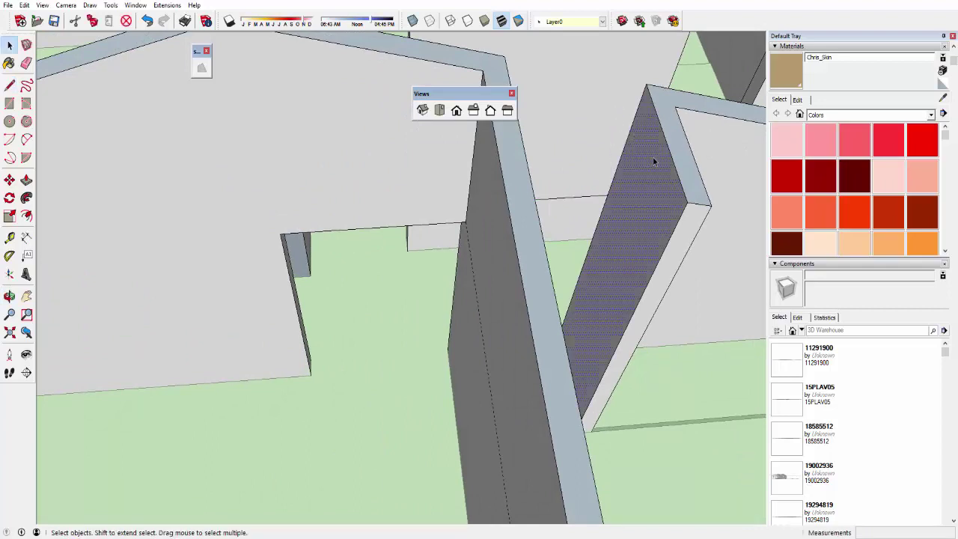
pyautogui.moveTo(654, 158); pyautogui.dragTo(633, 184, button='middle')
pyautogui.press('l')
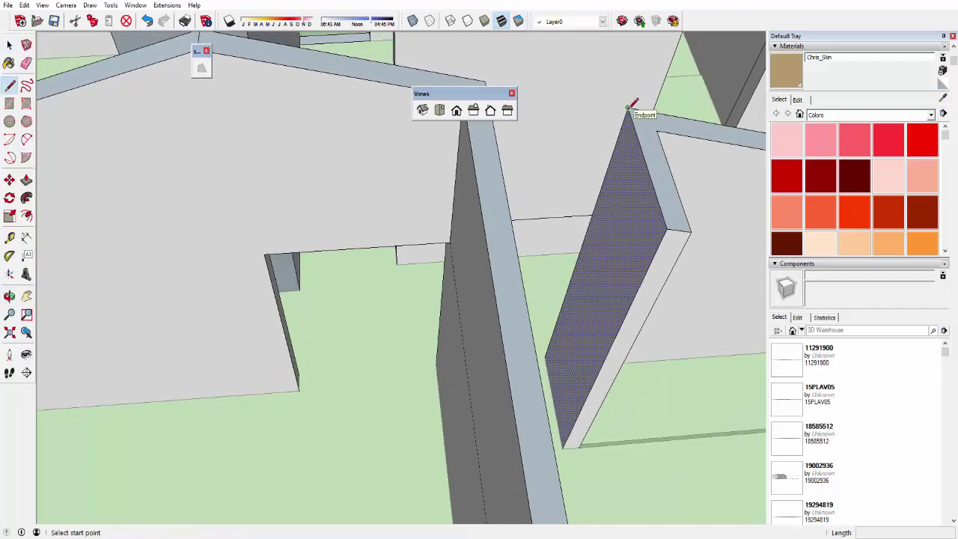
pyautogui.click(627, 107)
pyautogui.moveTo(626, 108); pyautogui.dragTo(545, 132, button='middle')
pyautogui.click(500, 135)
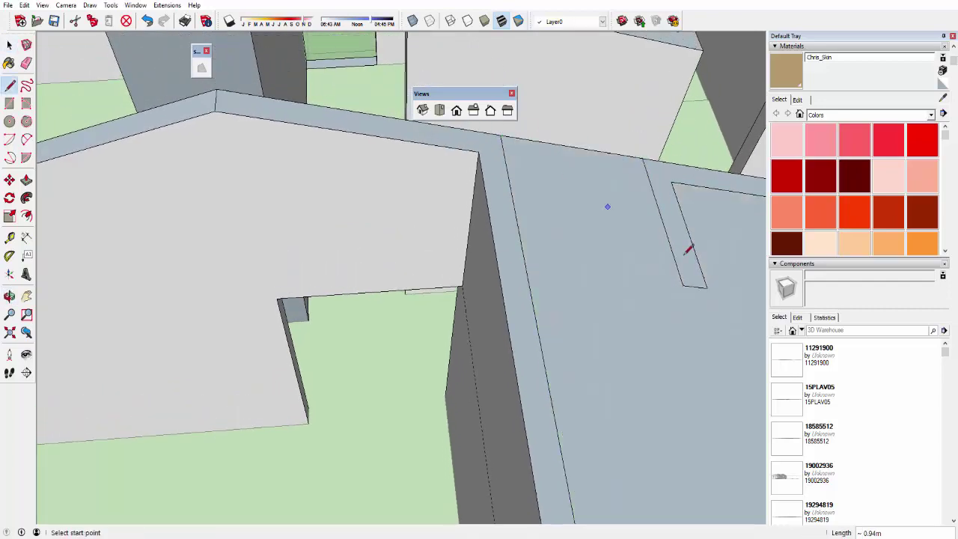
pyautogui.scroll(3, 609, 246)
pyautogui.press('space')
pyautogui.click(576, 331)
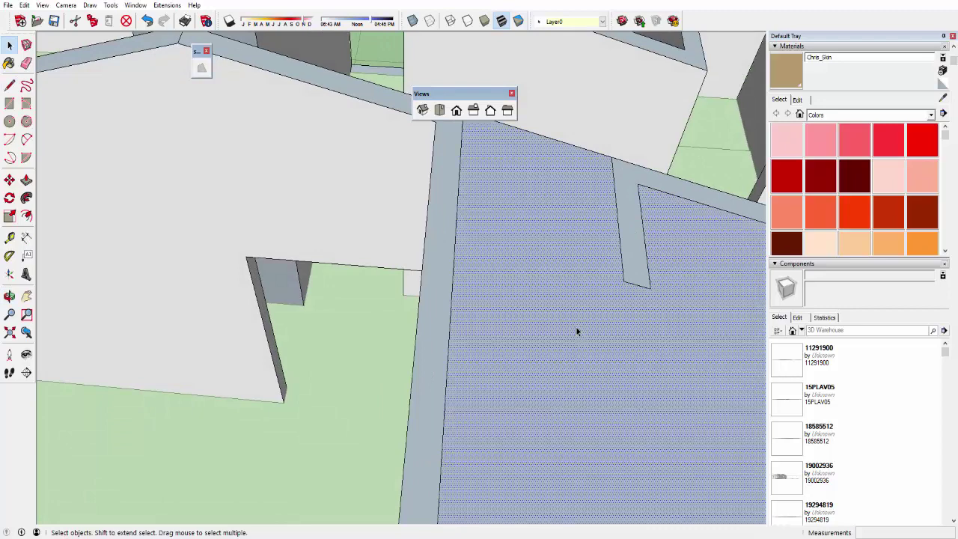
pyautogui.press('Delete')
# Push/pull the infill face out 0.15 m and erase the seam edge on its top
pyautogui.moveTo(613, 315); pyautogui.dragTo(532, 277, button='middle')
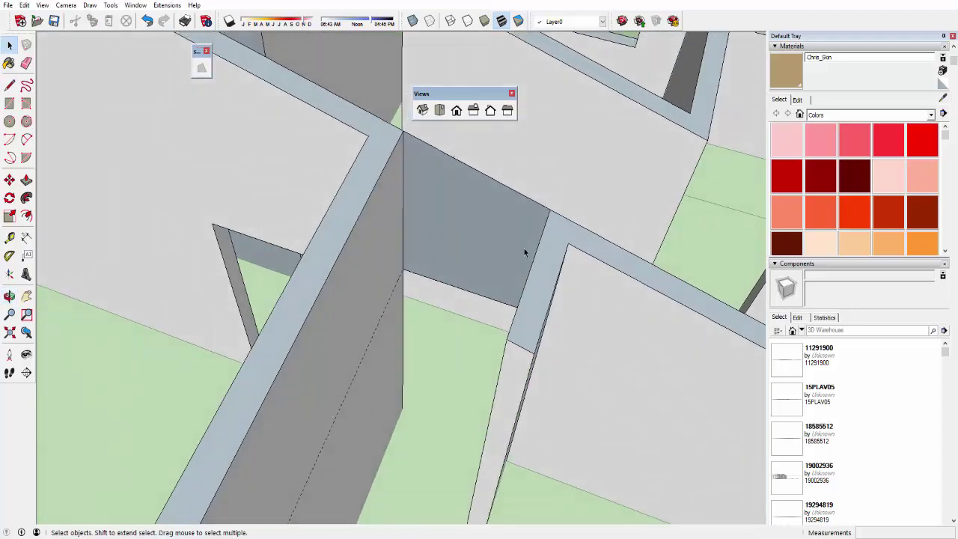
pyautogui.press('p')
pyautogui.click(480, 221)
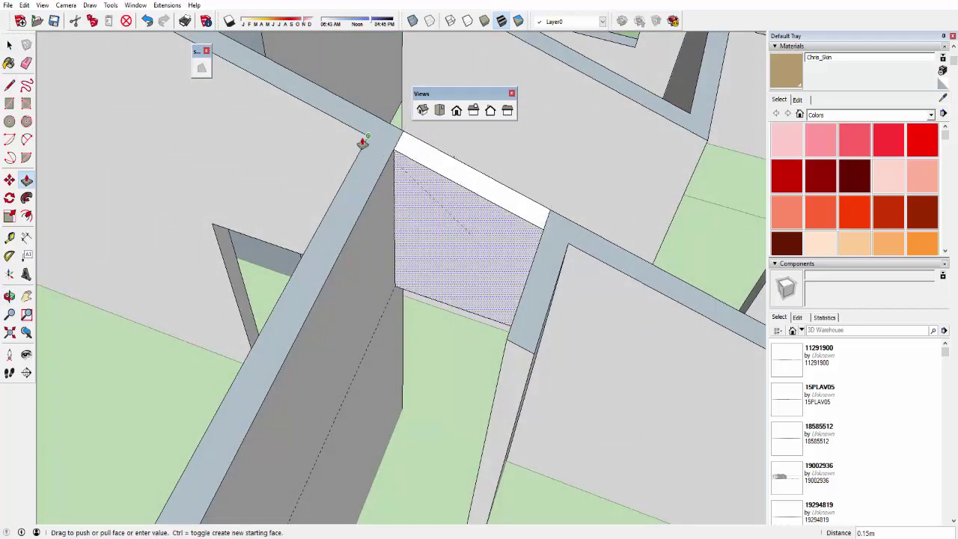
pyautogui.click(374, 146)
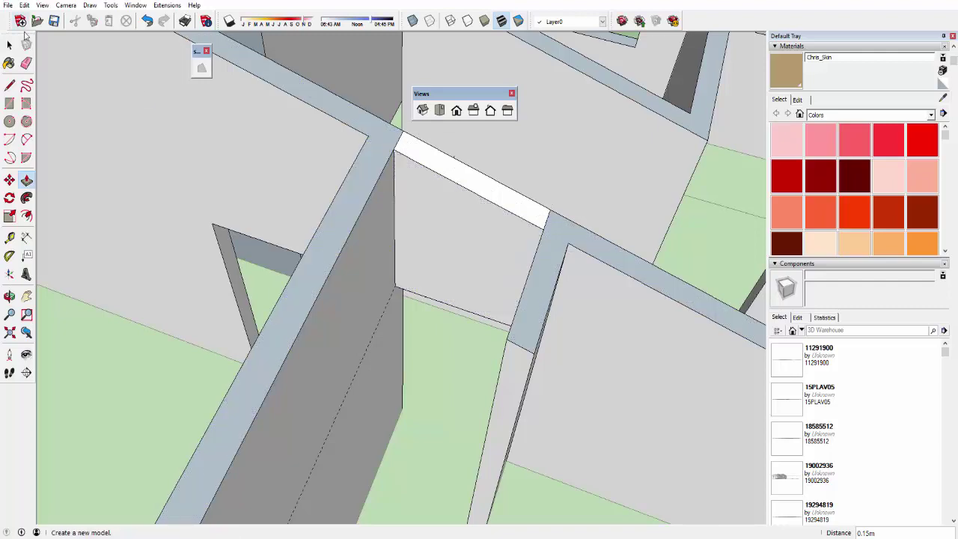
pyautogui.click(26, 64)
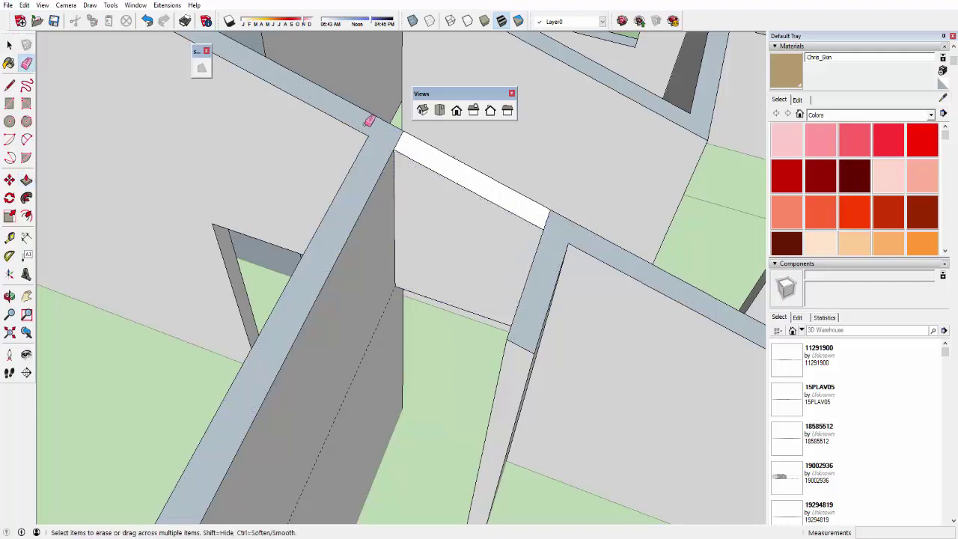
pyautogui.click(407, 138)
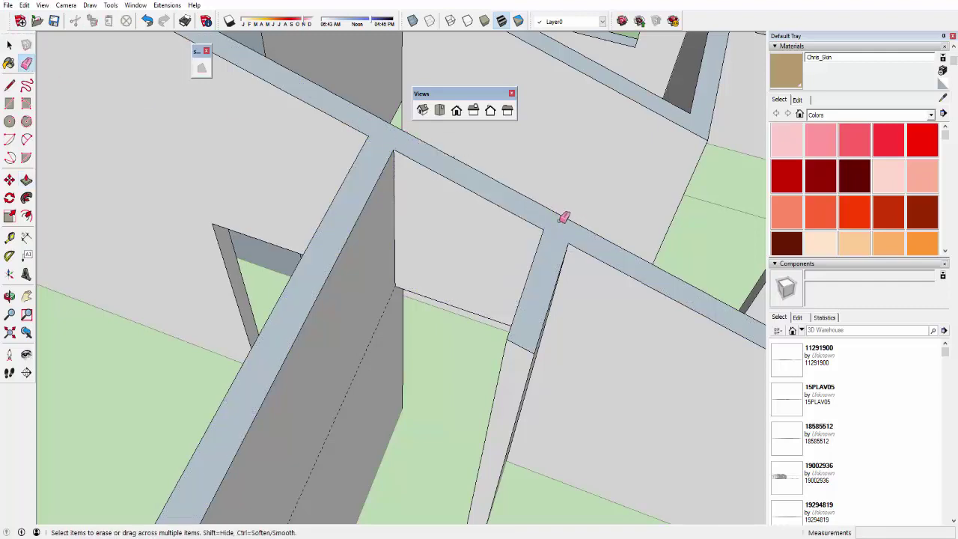
pyautogui.scroll(-2, 564, 217)
pyautogui.scroll(-1, 569, 225)
pyautogui.scroll(-2, 577, 277)
# Place a guide 2.46 m up the wall from the base beside the opening
pyautogui.moveTo(505, 274)
pyautogui.mouseDown(button='middle')
pyautogui.moveTo(633, 172)
pyautogui.moveTo(666, 214)
pyautogui.moveTo(530, 231)
pyautogui.moveTo(369, 271)
pyautogui.moveTo(573, 297)
pyautogui.moveTo(585, 401)
pyautogui.moveTo(496, 299)
pyautogui.moveTo(566, 353)
pyautogui.moveTo(481, 387)
pyautogui.moveTo(509, 416)
pyautogui.moveTo(459, 445)
pyautogui.moveTo(413, 434)
pyautogui.moveTo(423, 408)
pyautogui.moveTo(386, 434)
pyautogui.mouseUp(button='middle')
pyautogui.scroll(3, 566, 353)
pyautogui.press('l')
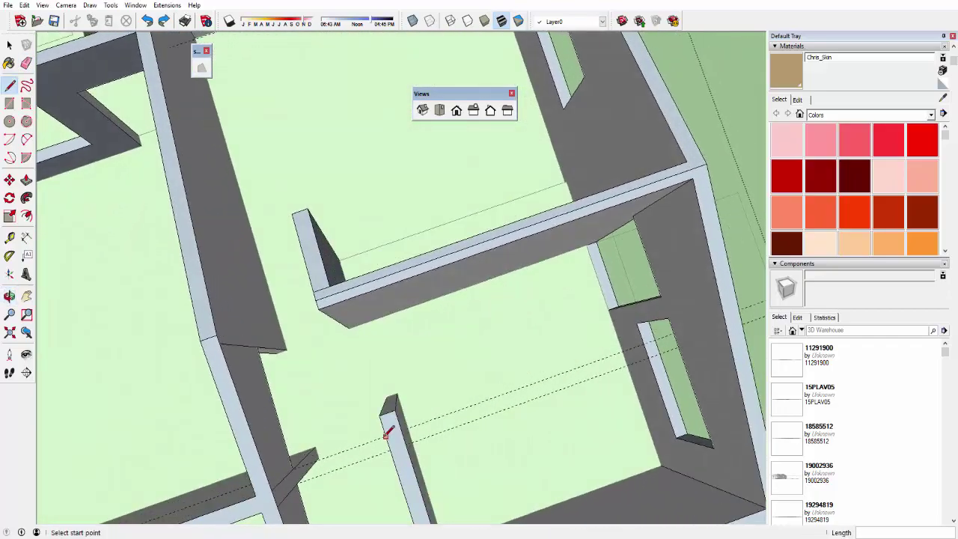
pyautogui.moveTo(413, 350)
pyautogui.mouseDown(button='middle')
pyautogui.moveTo(466, 334)
pyautogui.moveTo(451, 332)
pyautogui.mouseUp(button='middle')
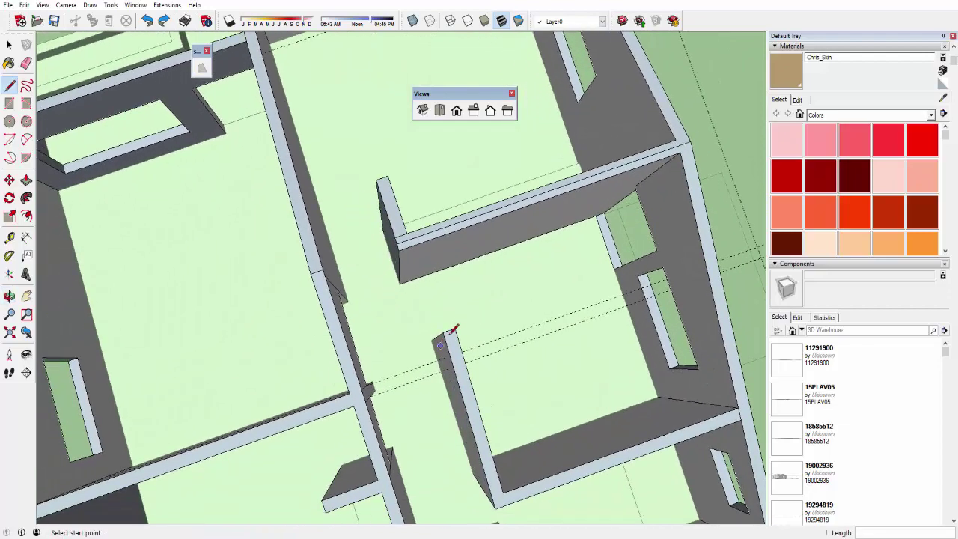
pyautogui.moveTo(497, 388)
pyautogui.mouseDown(button='middle')
pyautogui.moveTo(434, 349)
pyautogui.moveTo(613, 291)
pyautogui.moveTo(476, 274)
pyautogui.moveTo(457, 320)
pyautogui.moveTo(427, 331)
pyautogui.moveTo(402, 396)
pyautogui.mouseUp(button='middle')
pyautogui.press('t')
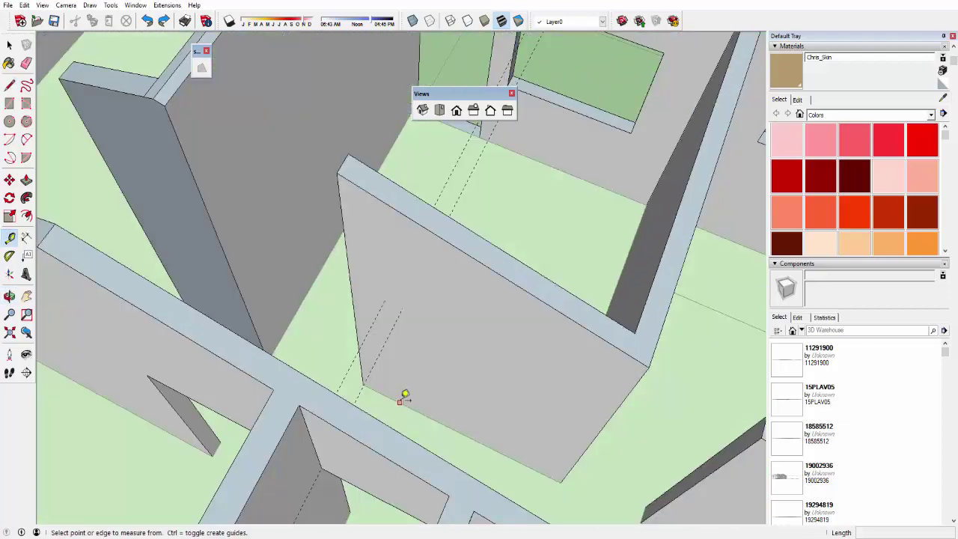
pyautogui.click(399, 403)
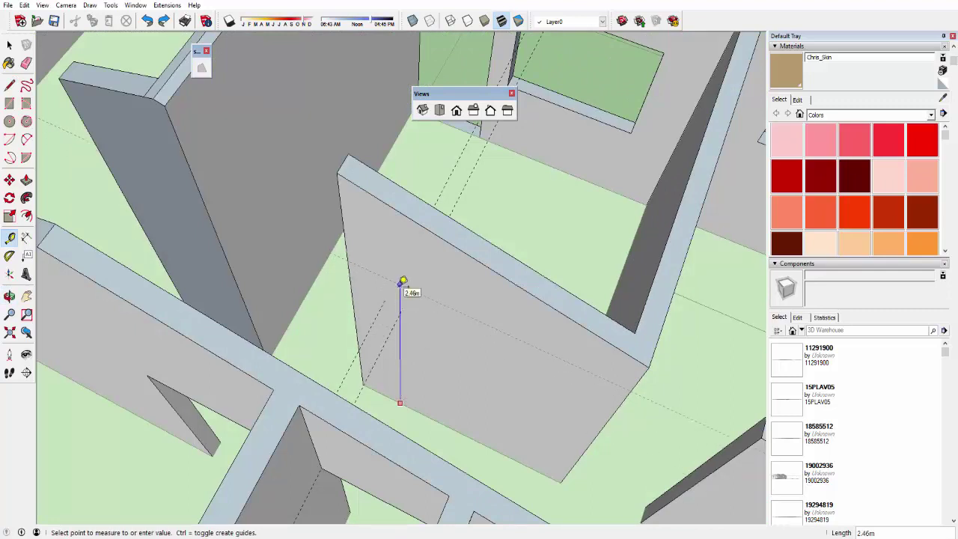
pyautogui.write('2.1')
pyautogui.click(402, 281)
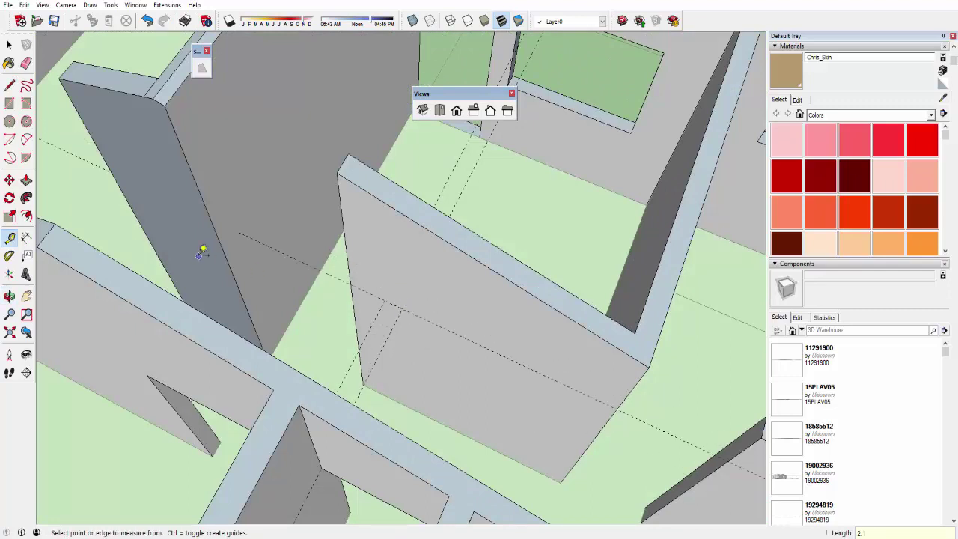
# Draw lines from the guide intersection to the opposite wall top to close the gap face, removing the stray face
pyautogui.click(9, 85)
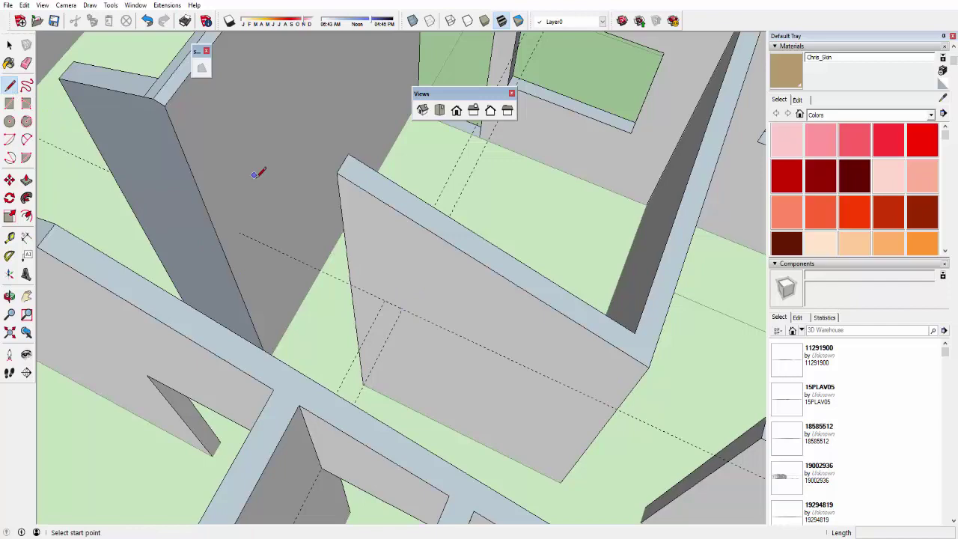
pyautogui.click(241, 231)
pyautogui.moveTo(242, 201); pyautogui.dragTo(241, 222, button='middle')
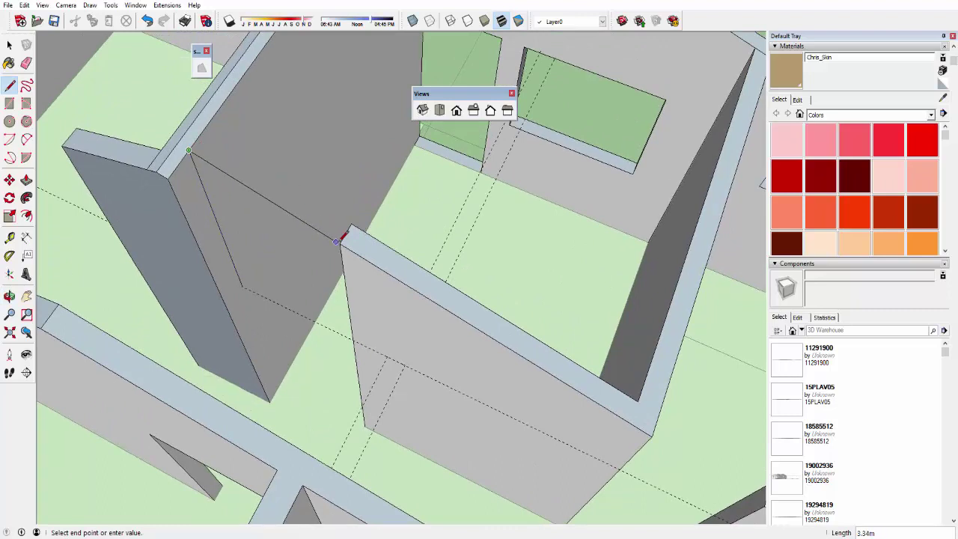
pyautogui.click(340, 244)
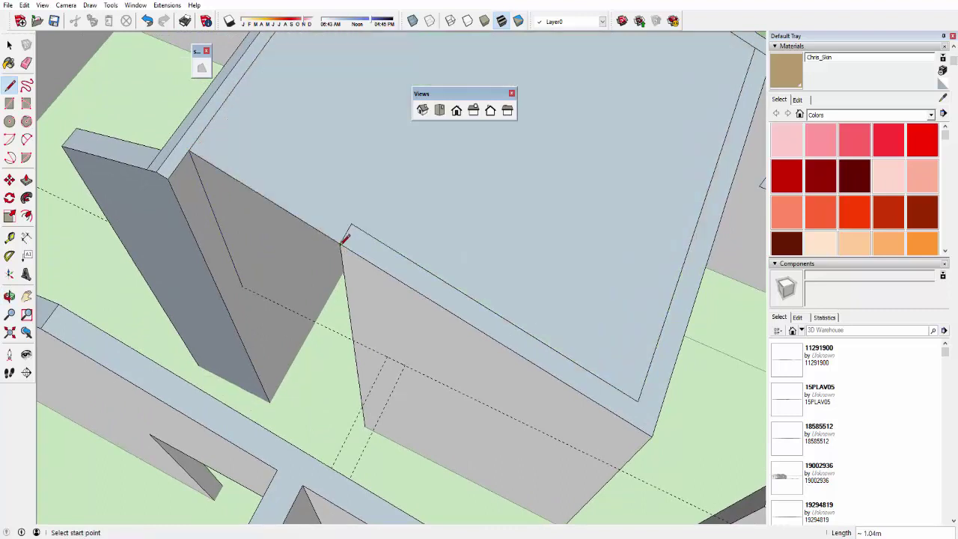
pyautogui.click(250, 289)
pyautogui.press('space')
pyautogui.click(413, 200)
pyautogui.press('Delete')
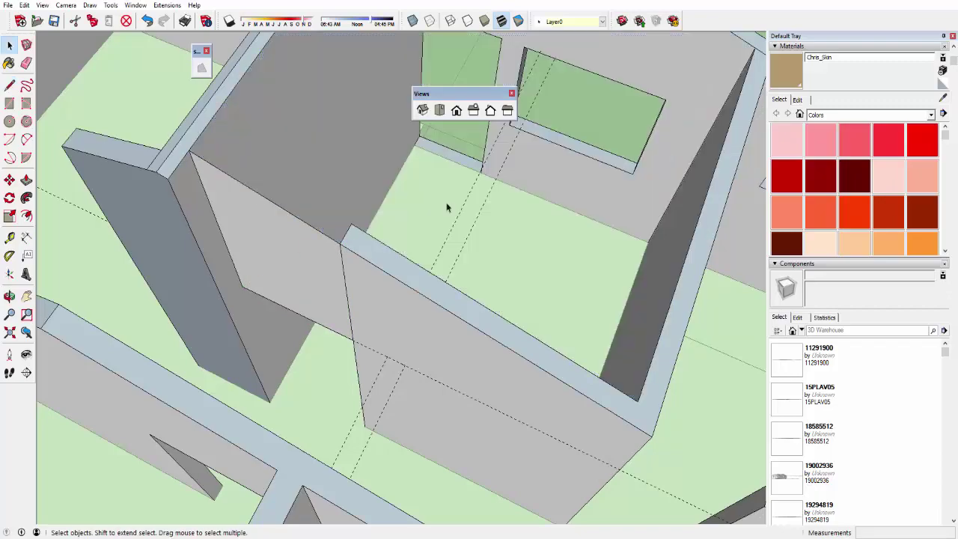
# Thicken the gap face 0.15 m with Push/Pull and erase the seam across the wall top
pyautogui.moveTo(447, 207)
pyautogui.mouseDown(button='middle')
pyautogui.moveTo(614, 241)
pyautogui.moveTo(346, 283)
pyautogui.mouseUp(button='middle')
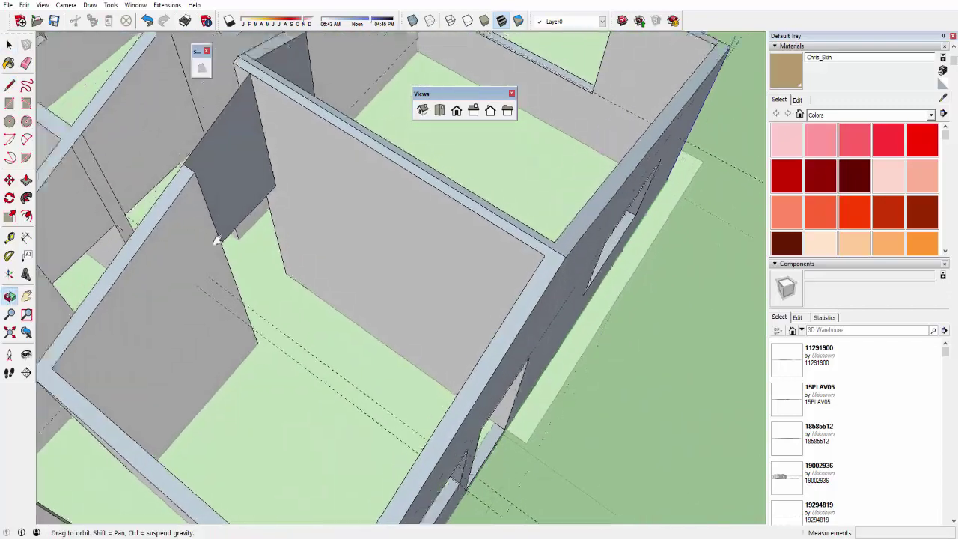
pyautogui.press('p')
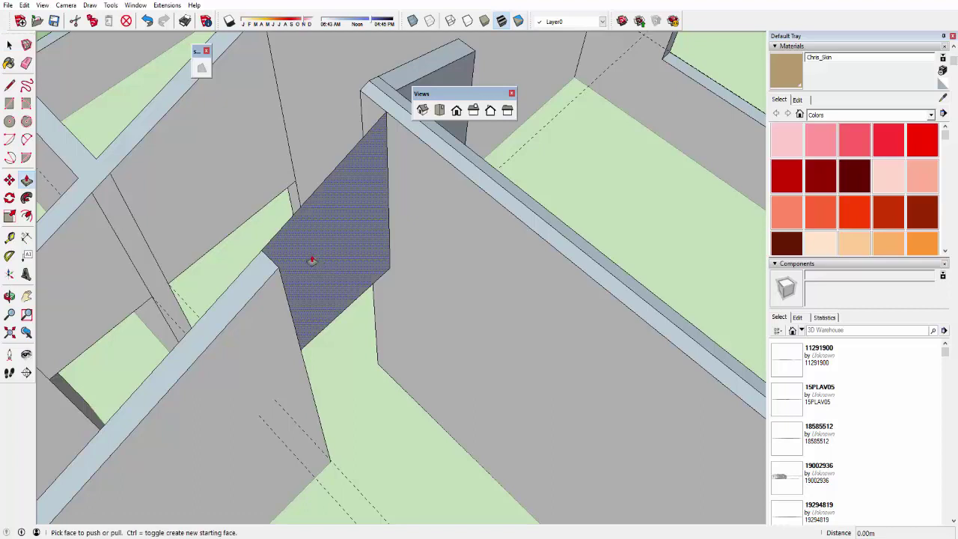
pyautogui.moveTo(312, 261); pyautogui.dragTo(269, 277)
pyautogui.press('e')
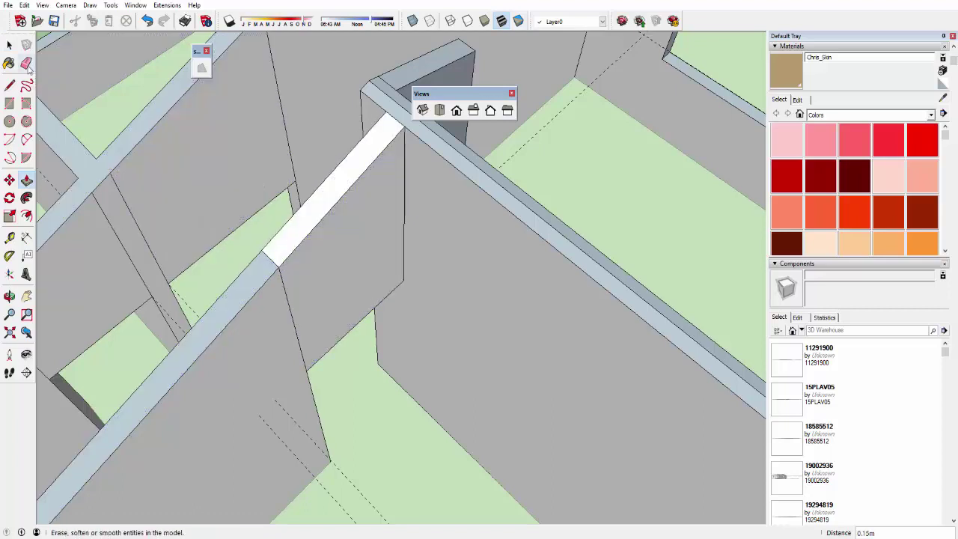
pyautogui.click(272, 252)
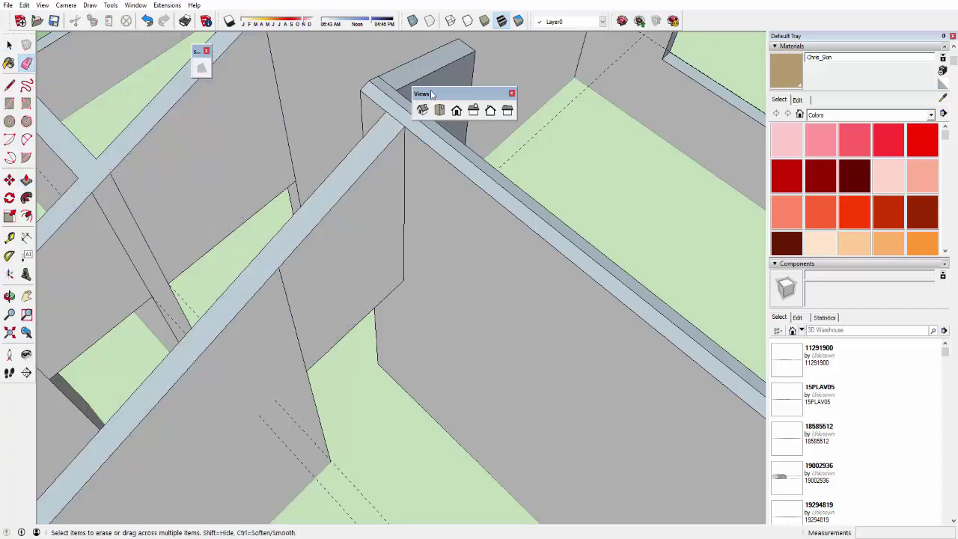
pyautogui.moveTo(414, 127)
pyautogui.mouseDown(button='middle')
pyautogui.moveTo(406, 267)
pyautogui.moveTo(729, 332)
pyautogui.moveTo(565, 193)
pyautogui.moveTo(560, 272)
pyautogui.moveTo(488, 242)
pyautogui.moveTo(377, 259)
pyautogui.moveTo(314, 247)
pyautogui.mouseUp(button='middle')
# Bring the wall above the next opening into view and try a line from the guide intersection
pyautogui.moveTo(368, 363)
pyautogui.mouseDown(button='middle')
pyautogui.moveTo(736, 267)
pyautogui.moveTo(433, 419)
pyautogui.mouseUp(button='middle')
pyautogui.scroll(-3, 460, 442)
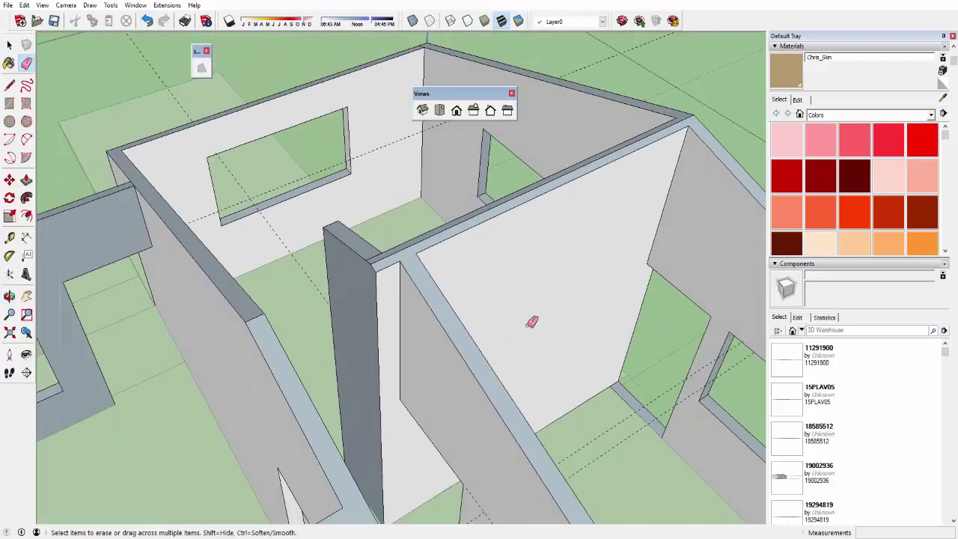
pyautogui.scroll(-2, 532, 321)
pyautogui.scroll(2, 588, 343)
pyautogui.moveTo(534, 263)
pyautogui.mouseDown(button='middle')
pyautogui.moveTo(680, 331)
pyautogui.moveTo(690, 391)
pyautogui.moveTo(649, 241)
pyautogui.moveTo(554, 277)
pyautogui.moveTo(473, 262)
pyautogui.moveTo(513, 368)
pyautogui.moveTo(477, 310)
pyautogui.mouseUp(button='middle')
pyautogui.scroll(-3, 643, 247)
pyautogui.scroll(3, 524, 289)
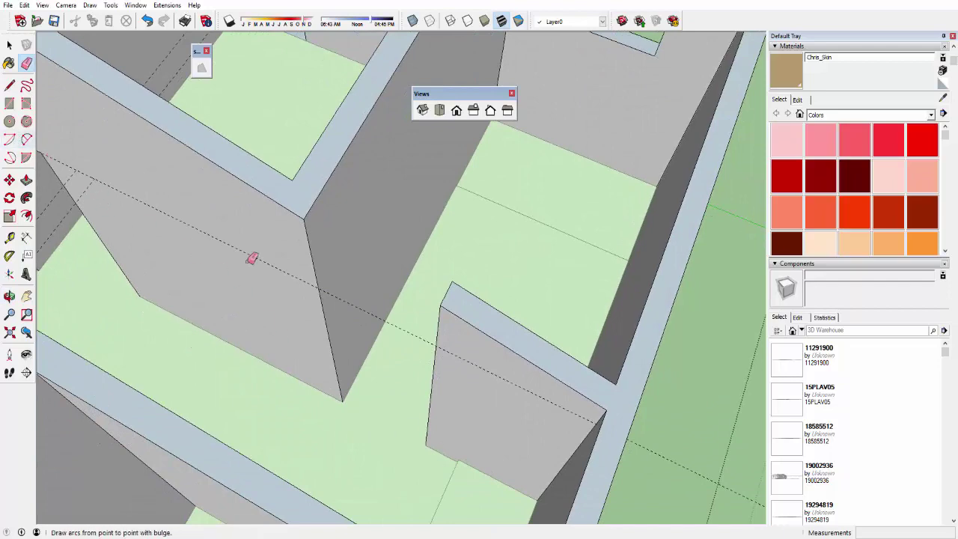
pyautogui.moveTo(252, 259)
pyautogui.mouseDown(button='middle')
pyautogui.moveTo(431, 267)
pyautogui.moveTo(473, 246)
pyautogui.mouseUp(button='middle')
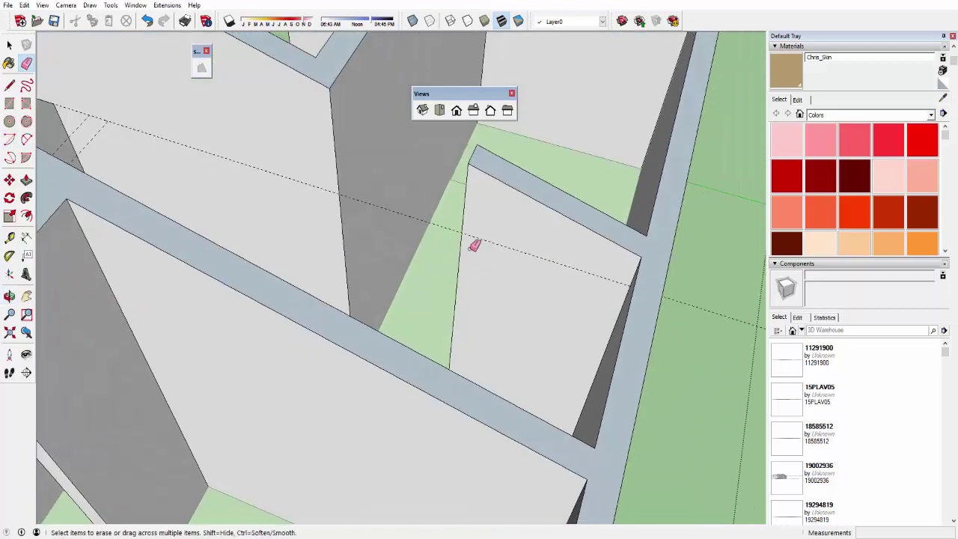
pyautogui.click(9, 86)
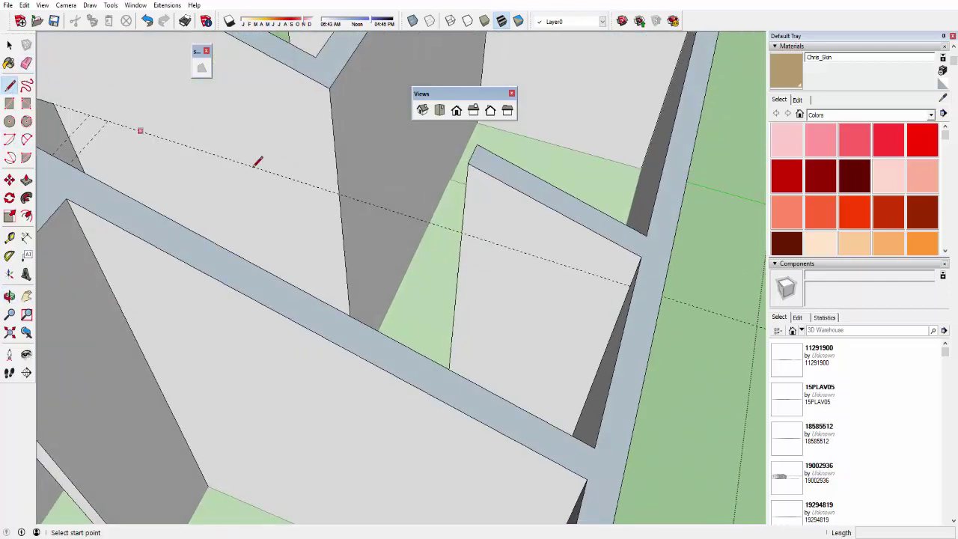
pyautogui.click(462, 232)
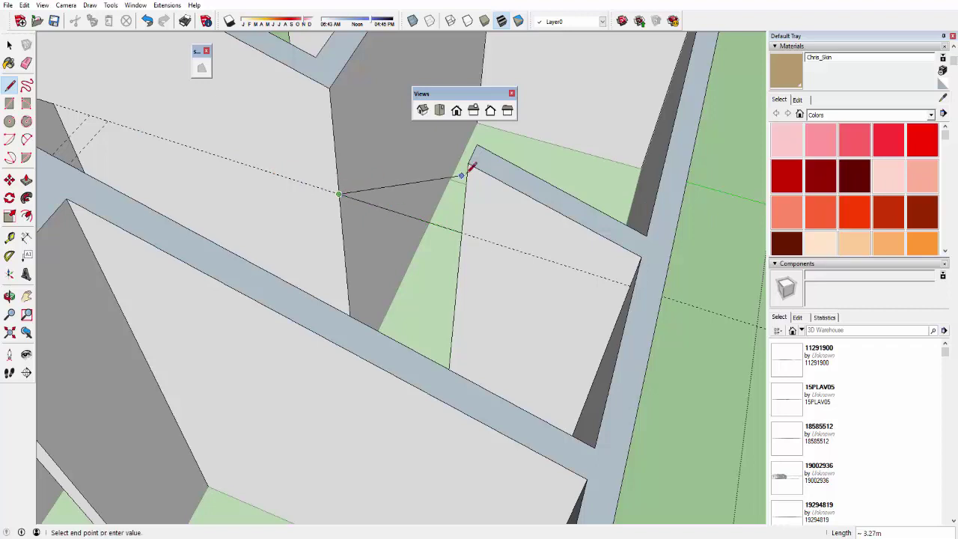
pyautogui.press('Escape')
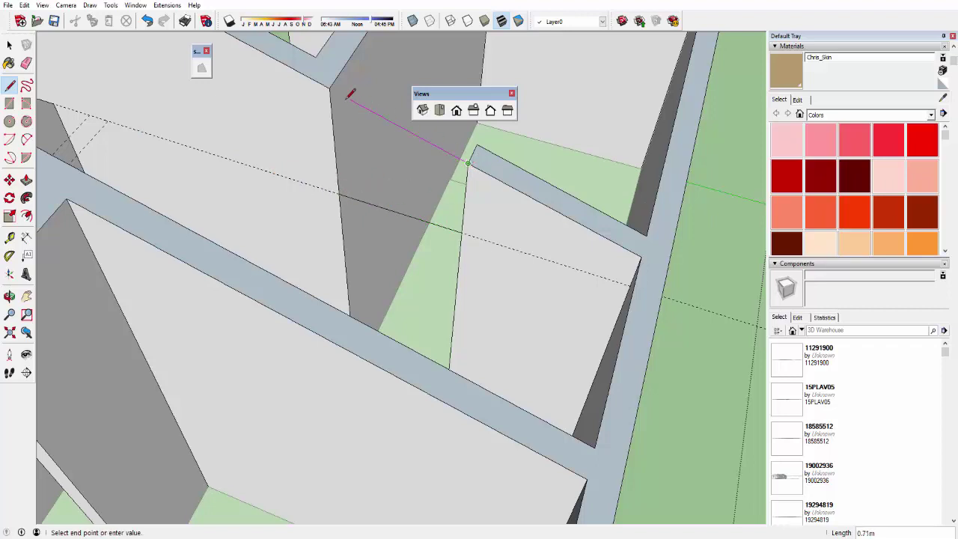
# Draw the top edge closing the gap face and remove the stray face across the top
pyautogui.click(332, 89)
pyautogui.press('space')
pyautogui.hotkey('ctrl', 'z')
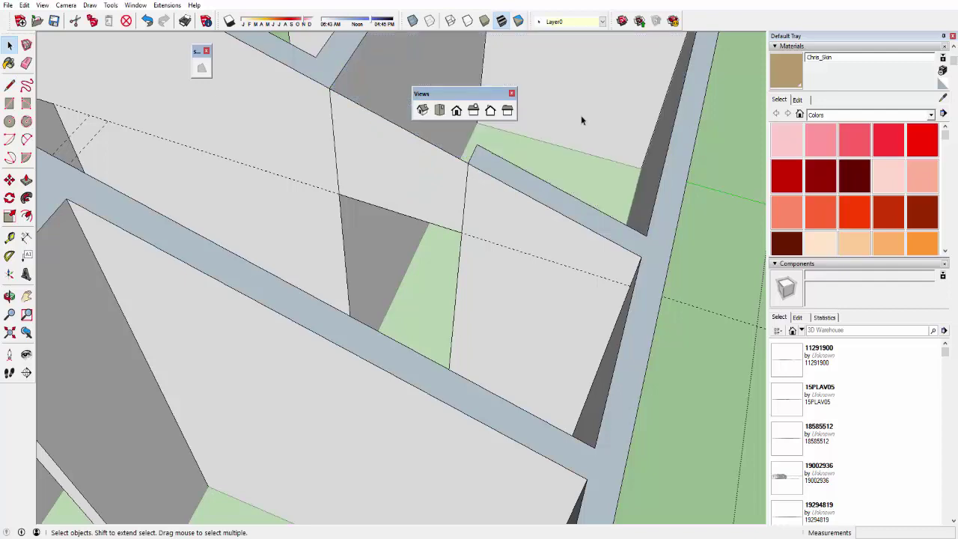
pyautogui.scroll(-3, 556, 157)
pyautogui.moveTo(483, 192); pyautogui.dragTo(492, 167, button='middle')
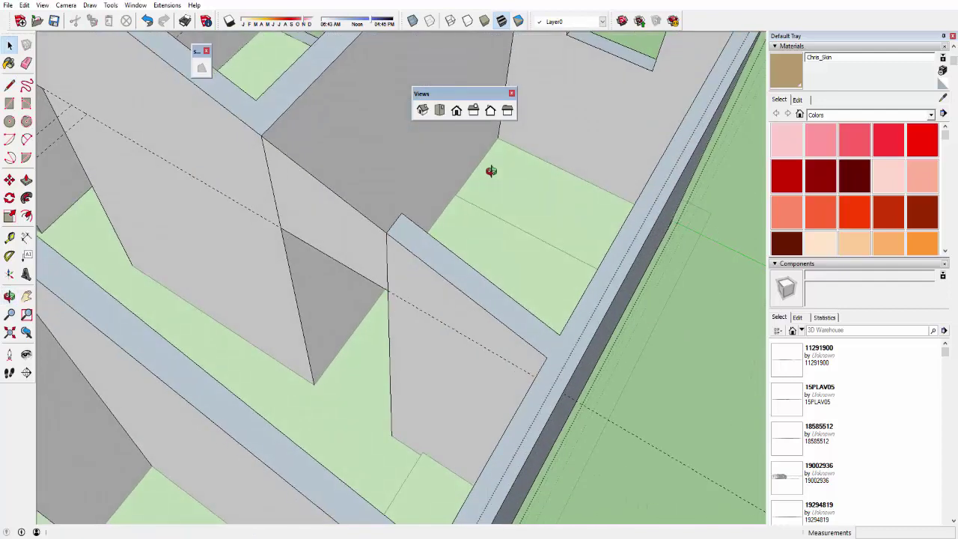
# Pull the gap face 0.15 m to wall thickness and erase the top seam and short leftover edge
pyautogui.press('p')
pyautogui.click(357, 218)
pyautogui.click(397, 216)
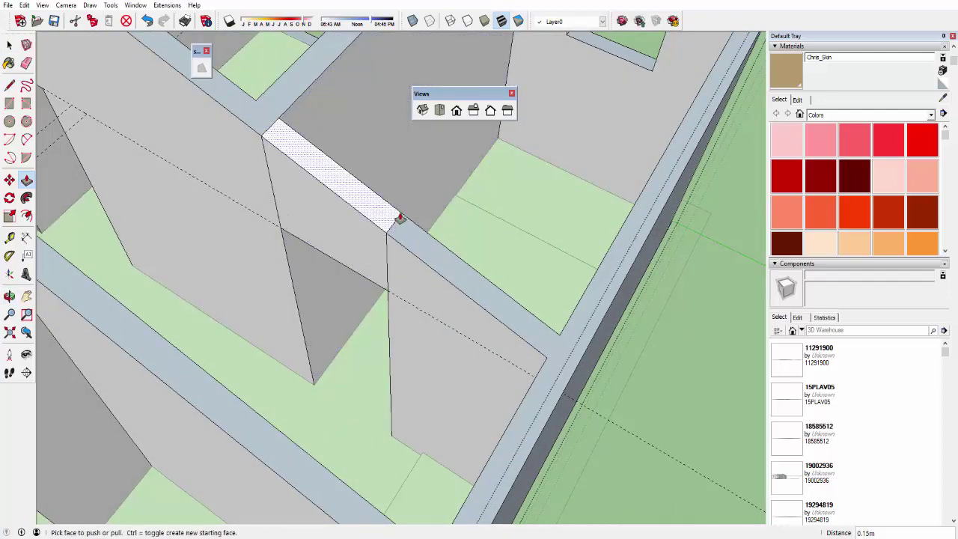
pyautogui.click(26, 63)
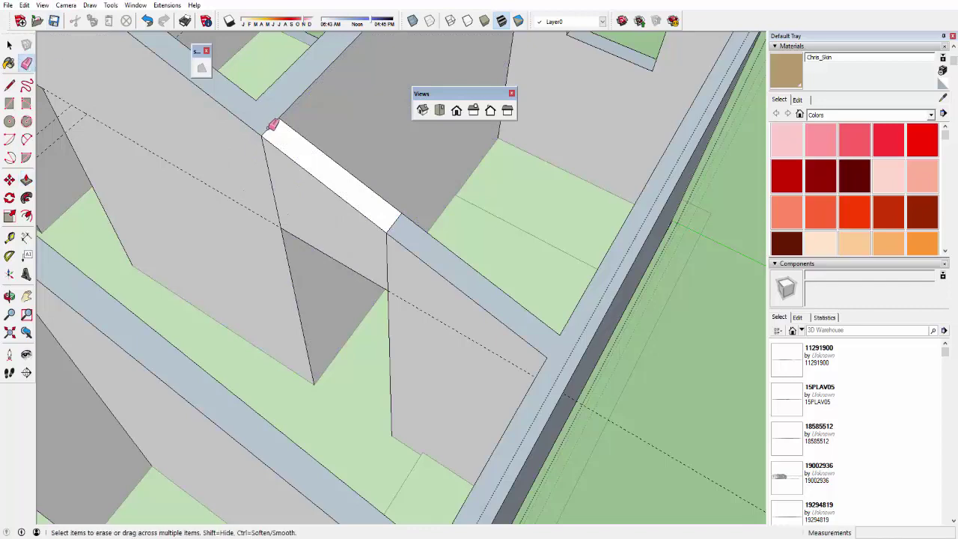
pyautogui.click(268, 143)
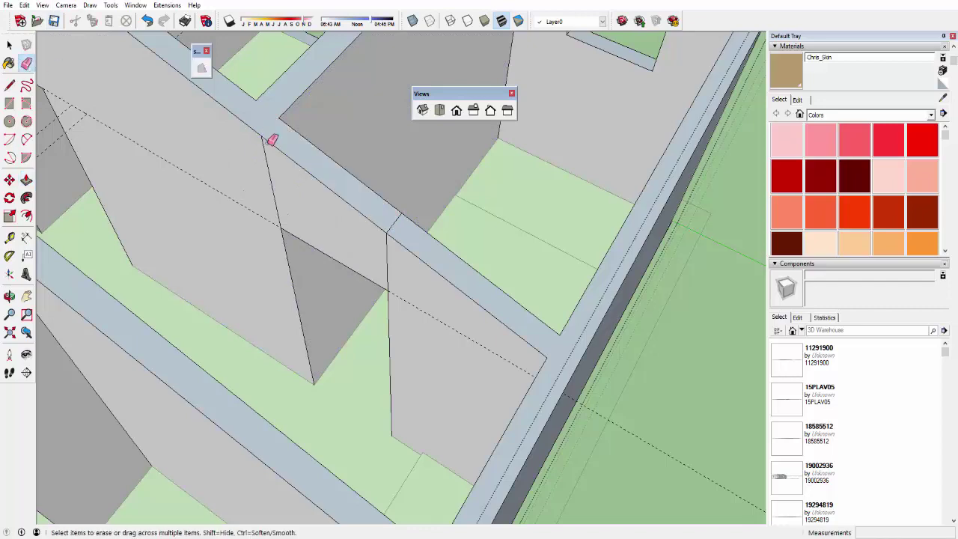
pyautogui.click(395, 225)
pyautogui.moveTo(391, 249)
pyautogui.mouseDown(button='middle')
pyautogui.moveTo(421, 247)
pyautogui.moveTo(177, 246)
pyautogui.mouseUp(button='middle')
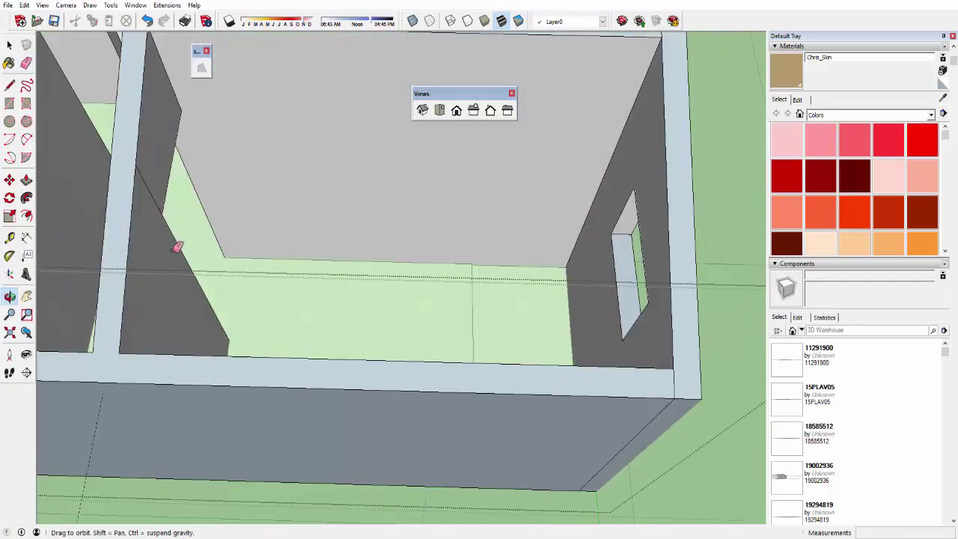
pyautogui.moveTo(150, 182)
pyautogui.mouseDown(button='middle')
pyautogui.moveTo(182, 192)
pyautogui.moveTo(619, 204)
pyautogui.mouseUp(button='middle')
pyautogui.scroll(-3, 550, 206)
pyautogui.moveTo(498, 229); pyautogui.dragTo(583, 220, button='middle')
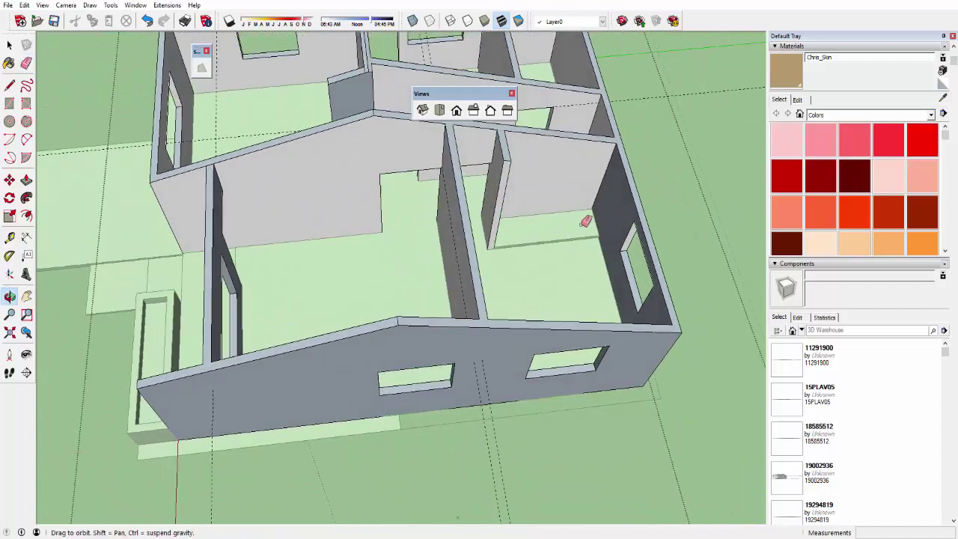
pyautogui.moveTo(489, 209)
pyautogui.mouseDown(button='middle')
pyautogui.moveTo(348, 198)
pyautogui.moveTo(501, 314)
pyautogui.moveTo(526, 271)
pyautogui.moveTo(312, 294)
pyautogui.moveTo(371, 222)
pyautogui.moveTo(352, 260)
pyautogui.mouseUp(button='middle')
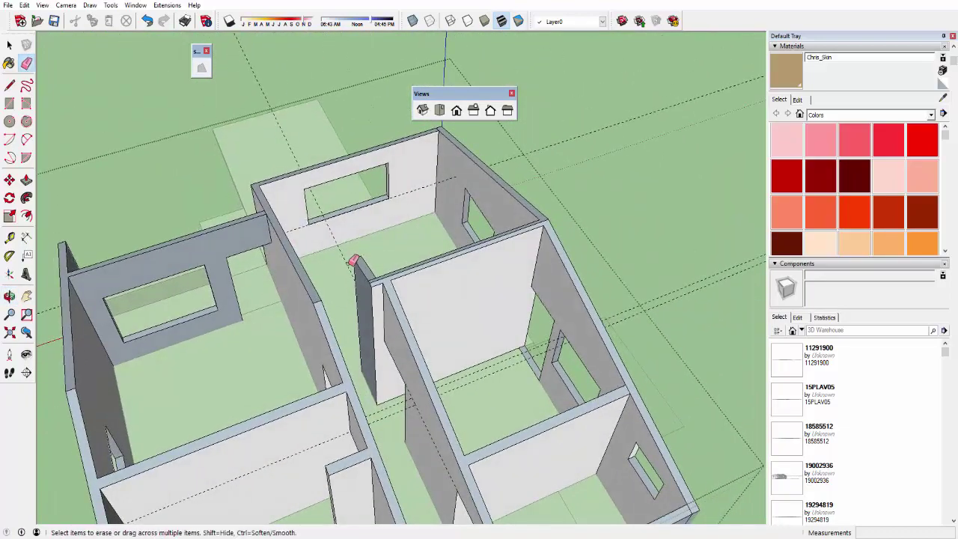
pyautogui.scroll(-2, 378, 265)
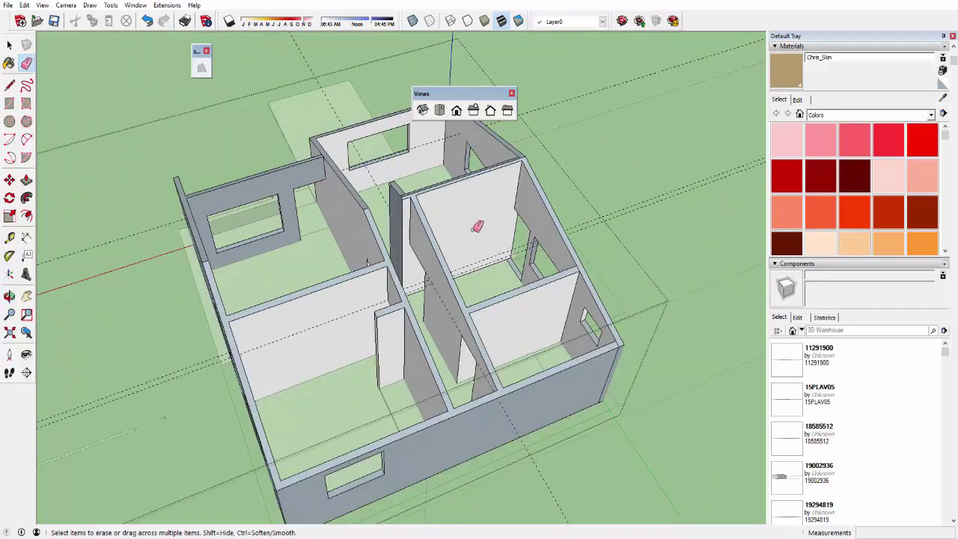
pyautogui.moveTo(477, 226)
pyautogui.mouseDown(button='middle')
pyautogui.moveTo(370, 246)
pyautogui.moveTo(422, 252)
pyautogui.moveTo(438, 306)
pyautogui.moveTo(267, 251)
pyautogui.moveTo(444, 272)
pyautogui.moveTo(367, 246)
pyautogui.moveTo(391, 252)
pyautogui.moveTo(390, 276)
pyautogui.mouseUp(button='middle')
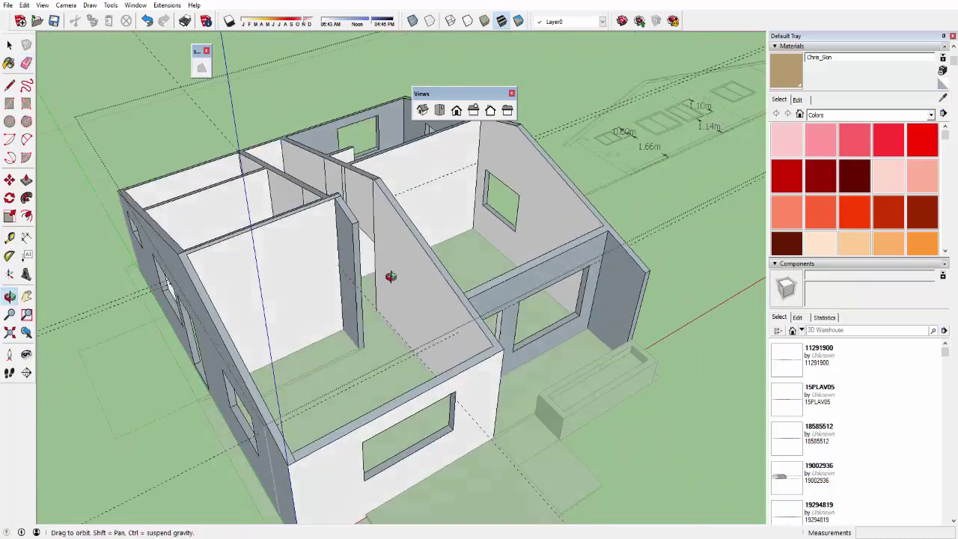
pyautogui.scroll(2, 391, 280)
pyautogui.scroll(2, 438, 267)
pyautogui.scroll(2, 483, 246)
pyautogui.scroll(2, 419, 289)
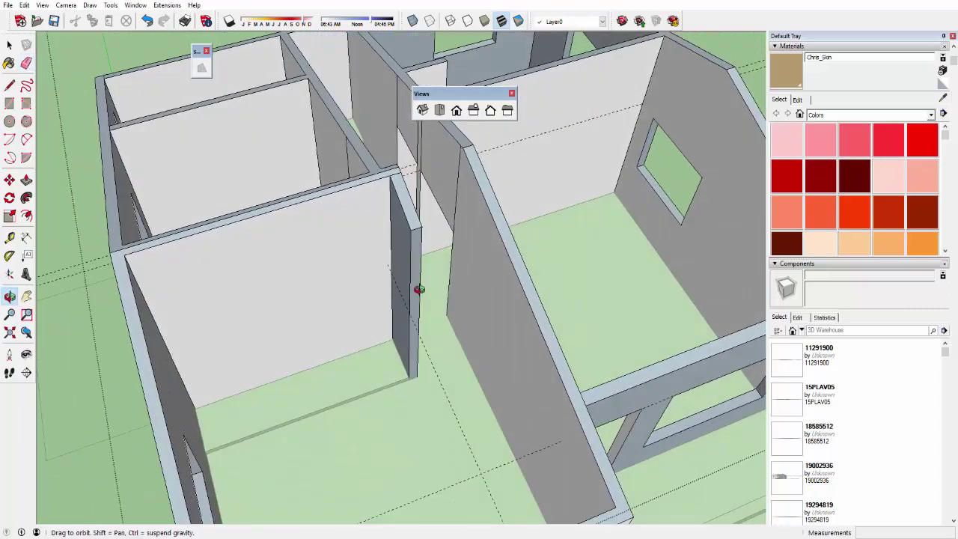
pyautogui.scroll(-4, 560, 282)
pyautogui.moveTo(560, 282); pyautogui.dragTo(541, 270, button='middle')
pyautogui.scroll(3, 479, 243)
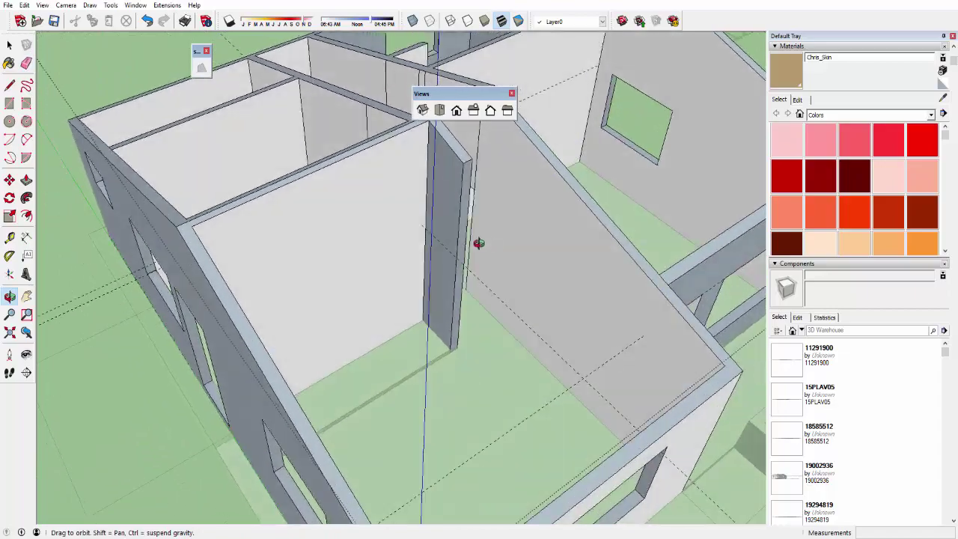
pyautogui.moveTo(479, 242)
pyautogui.mouseDown(button='middle')
pyautogui.moveTo(436, 244)
pyautogui.moveTo(402, 284)
pyautogui.mouseUp(button='middle')
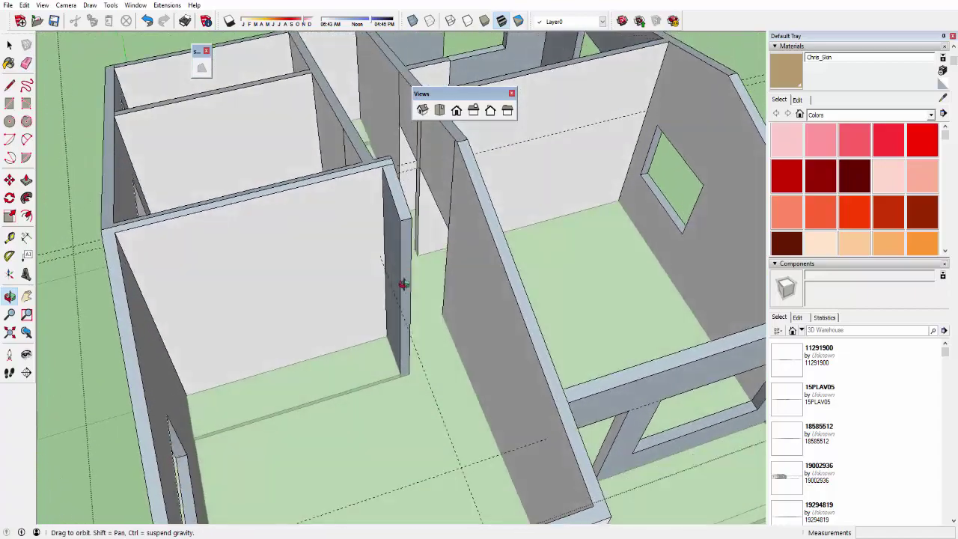
pyautogui.scroll(3, 418, 384)
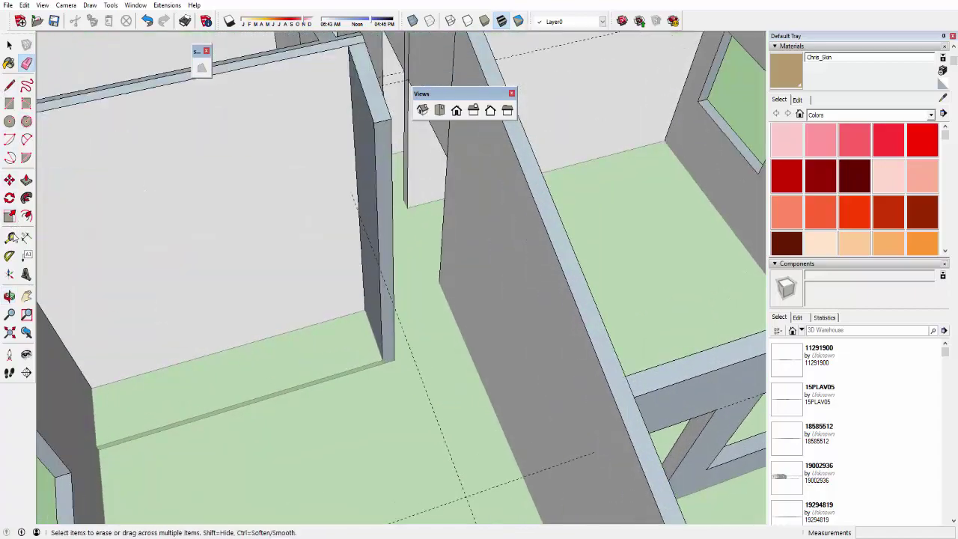
pyautogui.click(10, 237)
pyautogui.scroll(3, 487, 320)
pyautogui.scroll(2, 431, 332)
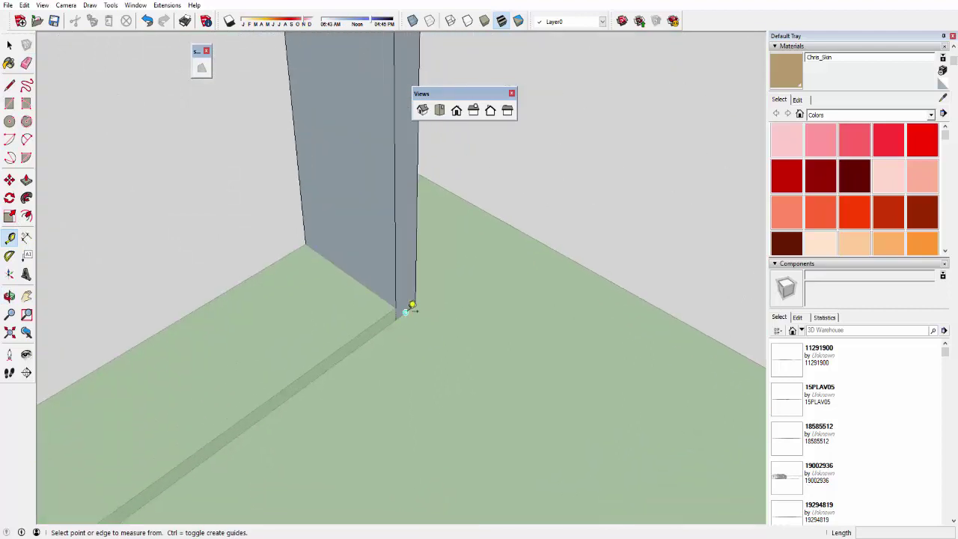
# Mark a 2.10 m height guide up the doorway edge from the wall's bottom corner
pyautogui.click(404, 311)
pyautogui.write('2.1')
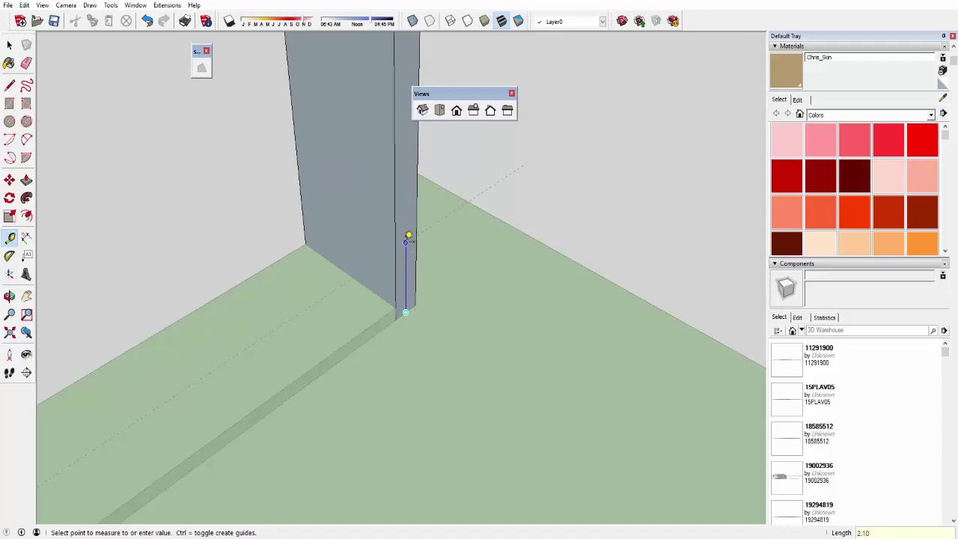
pyautogui.click(408, 237)
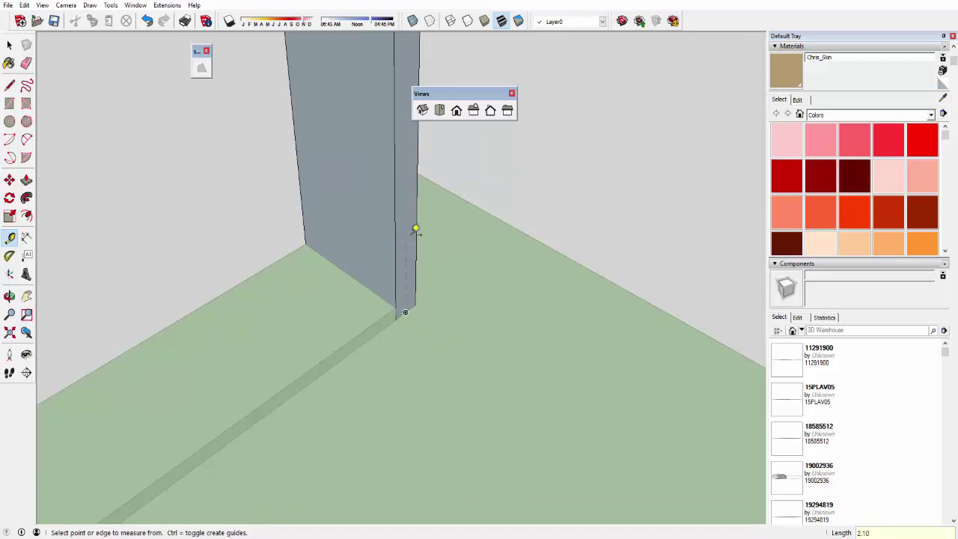
pyautogui.scroll(-3, 415, 229)
pyautogui.scroll(-3, 439, 222)
pyautogui.scroll(-3, 457, 164)
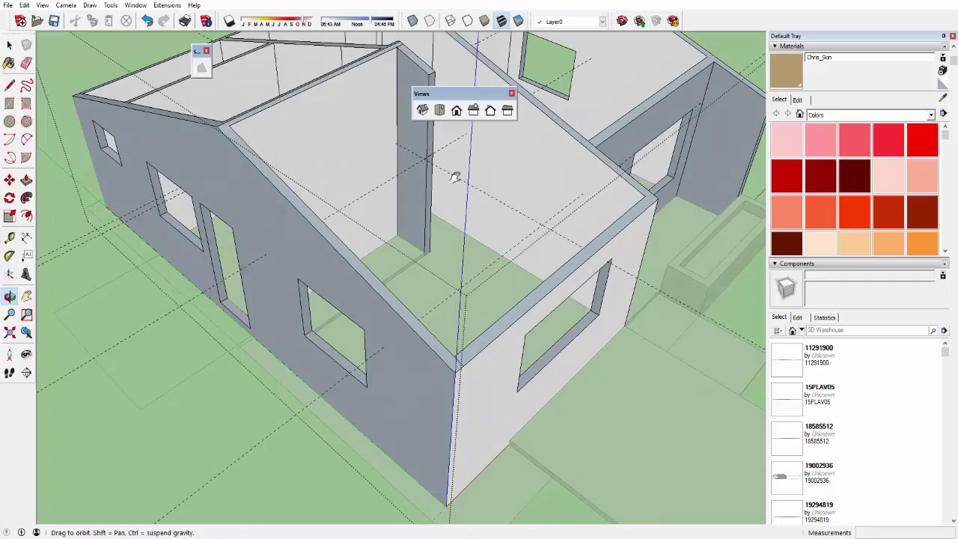
pyautogui.scroll(-2, 453, 175)
pyautogui.scroll(8, 448, 225)
pyautogui.moveTo(444, 216); pyautogui.dragTo(453, 275, button='middle')
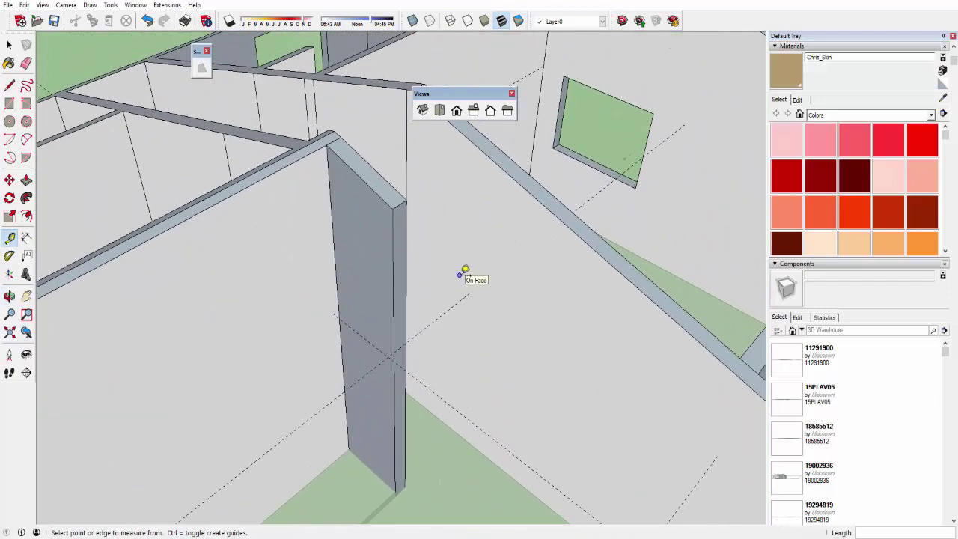
pyautogui.scroll(1, 464, 284)
# Draw a line from the wall end's top corner to the beam corner, then delete the unwanted large face
pyautogui.click(9, 85)
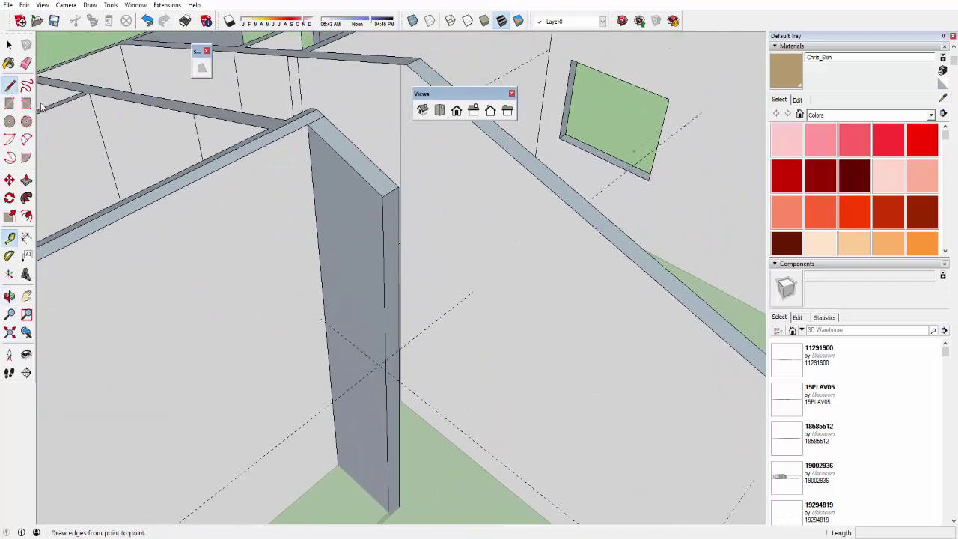
pyautogui.click(399, 348)
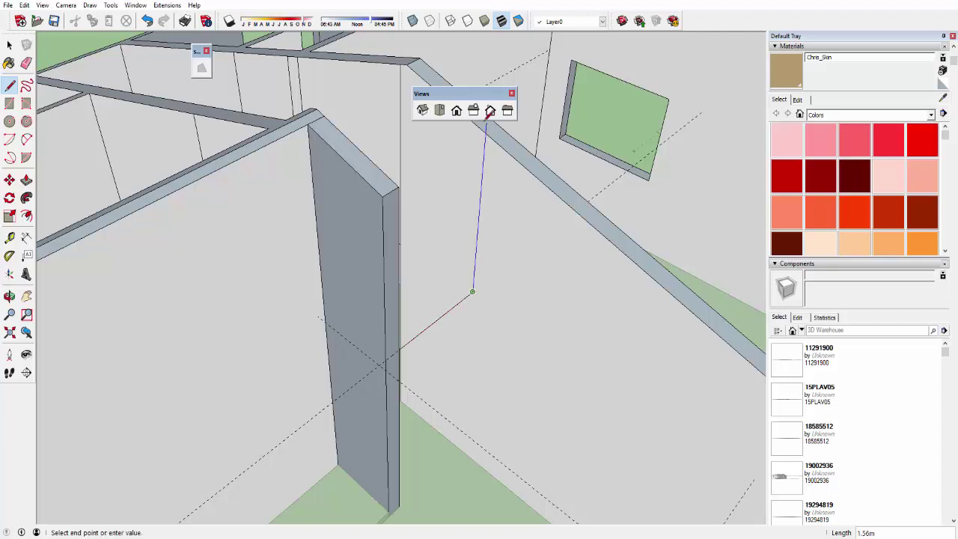
pyautogui.click(401, 184)
pyautogui.press('space')
pyautogui.click(473, 340)
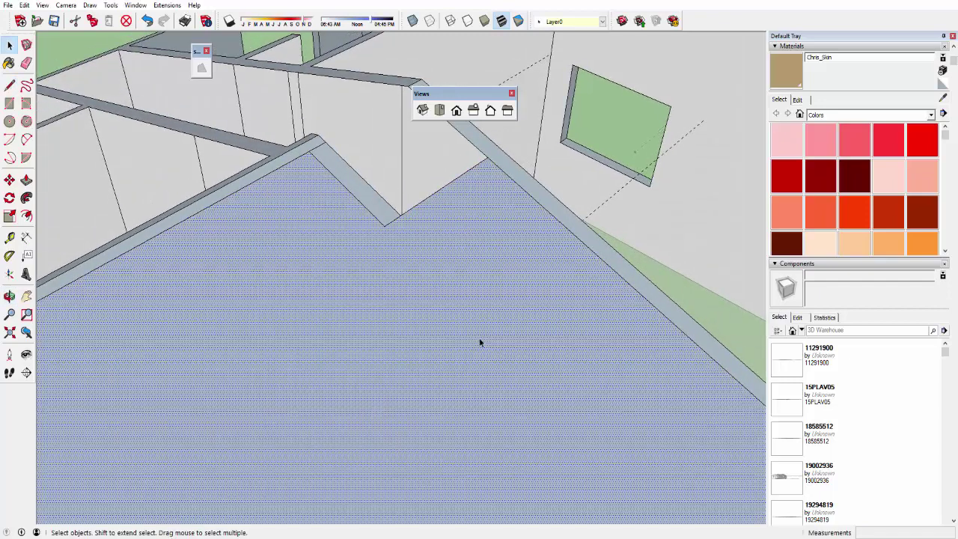
pyautogui.press('Delete')
pyautogui.moveTo(480, 342); pyautogui.dragTo(473, 299, button='middle')
pyautogui.scroll(1, 428, 257)
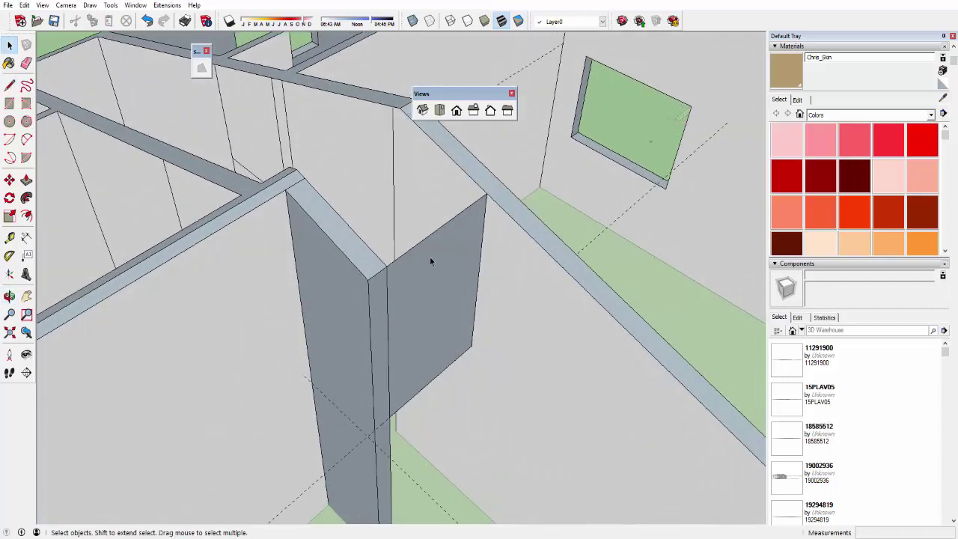
pyautogui.scroll(3, 430, 256)
pyautogui.moveTo(430, 255)
pyautogui.mouseDown(button='middle')
pyautogui.moveTo(406, 272)
pyautogui.moveTo(539, 291)
pyautogui.moveTo(416, 286)
pyautogui.moveTo(459, 296)
pyautogui.mouseUp(button='middle')
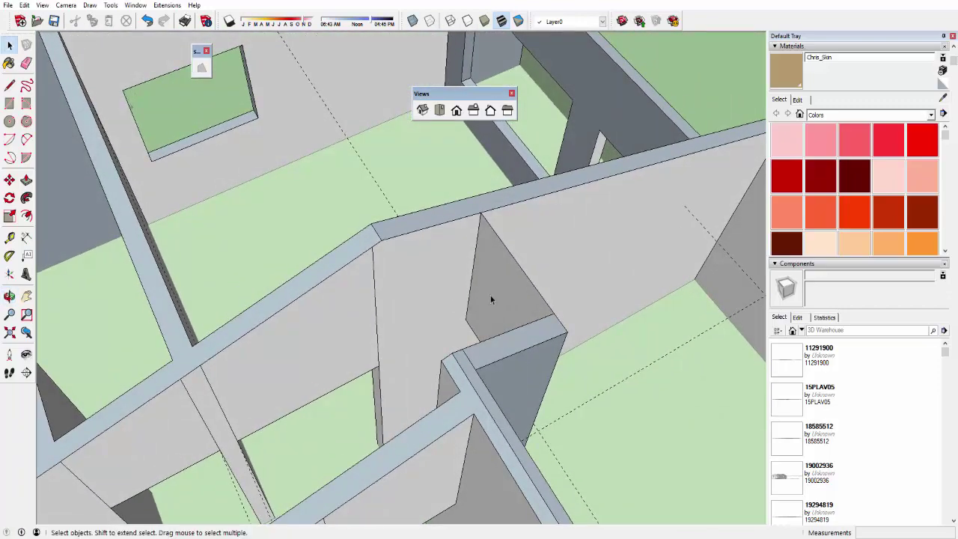
# Delete the angled grey wall face above the doorway, keeping its edges
pyautogui.click(490, 296)
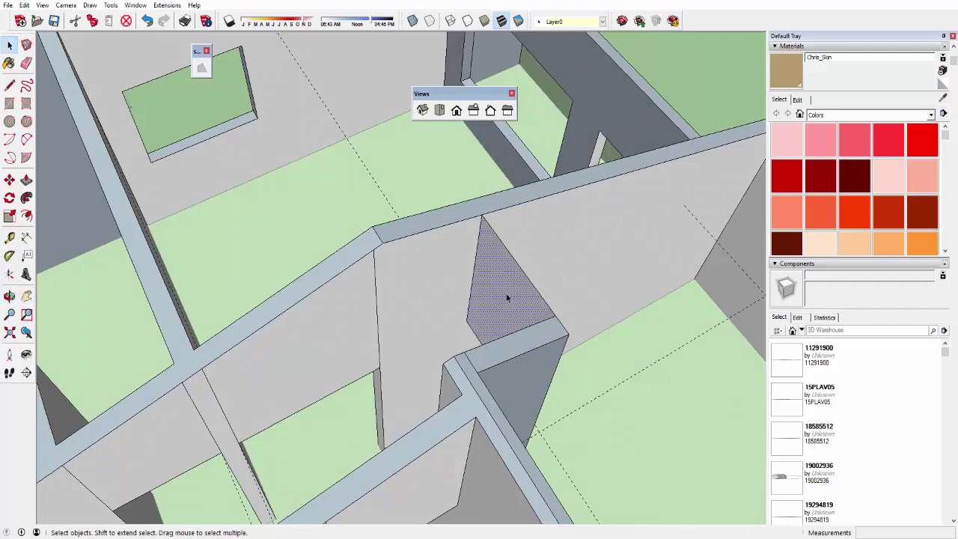
pyautogui.press('Delete')
pyautogui.scroll(2, 493, 279)
pyautogui.scroll(2, 478, 264)
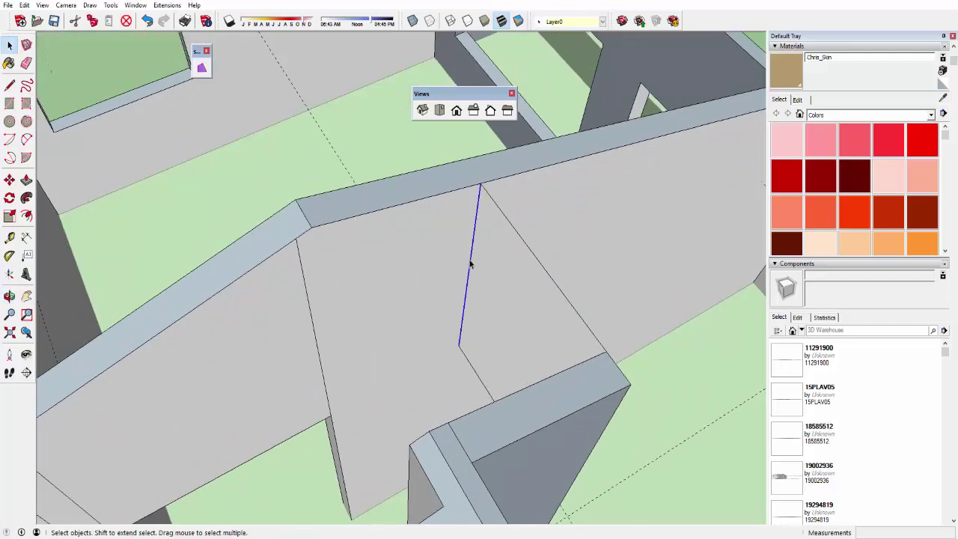
# Copy the vertical edge 0.15 m over and join it to the corner with a closing line
pyautogui.press('m')
pyautogui.moveTo(470, 263); pyautogui.dragTo(434, 184, button='middle')
pyautogui.click(436, 157)
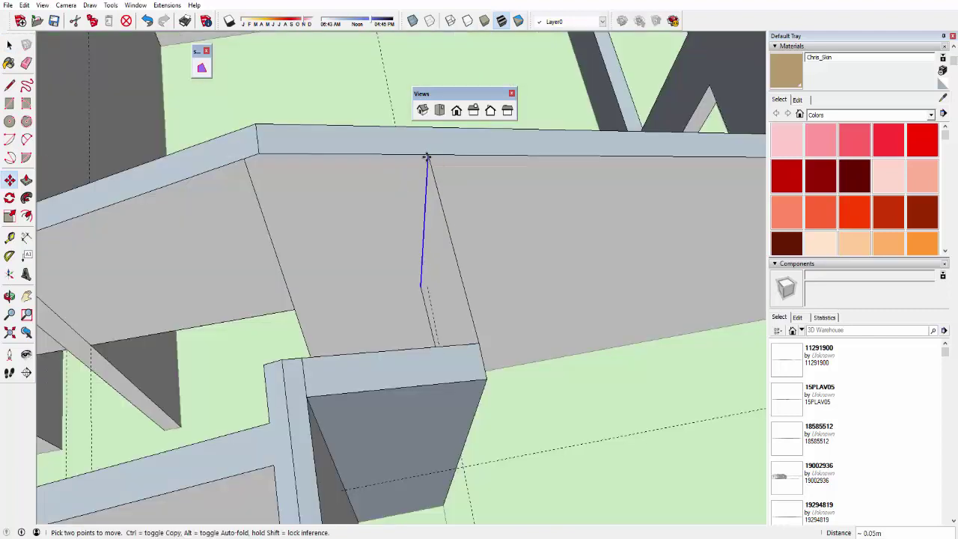
pyautogui.press('ctrl')
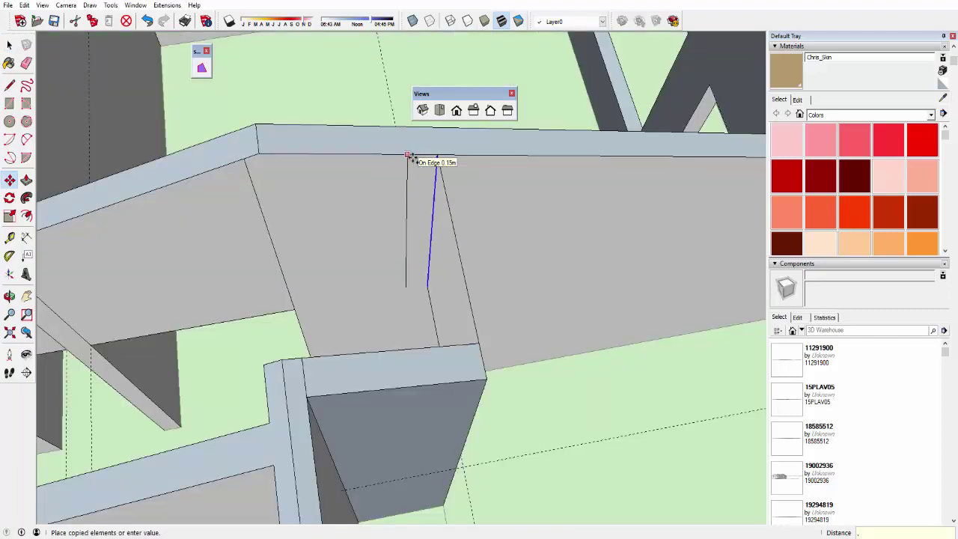
pyautogui.write('.15')
pyautogui.click(408, 157)
pyautogui.scroll(3, 414, 320)
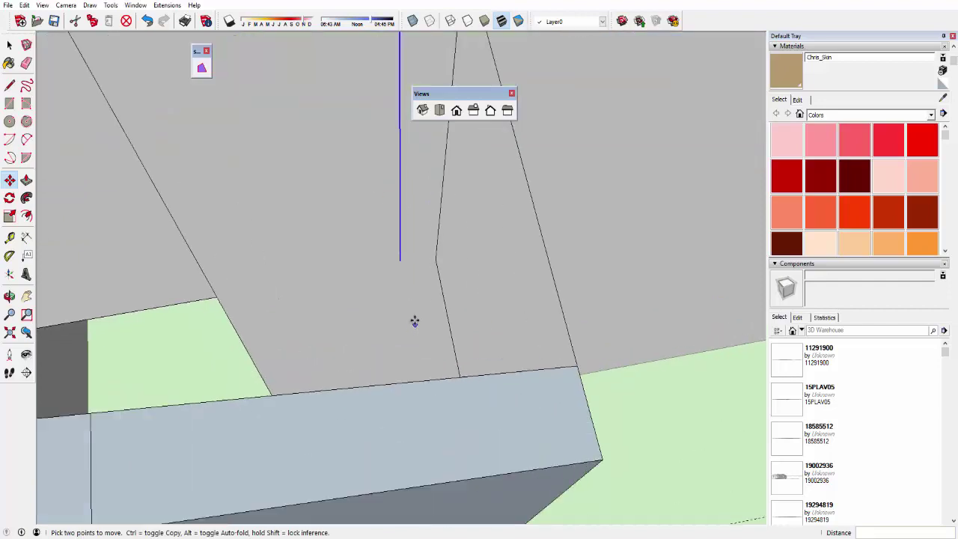
pyautogui.moveTo(415, 321)
pyautogui.mouseDown(button='middle')
pyautogui.moveTo(494, 291)
pyautogui.moveTo(507, 261)
pyautogui.moveTo(476, 239)
pyautogui.mouseUp(button='middle')
pyautogui.scroll(2, 506, 262)
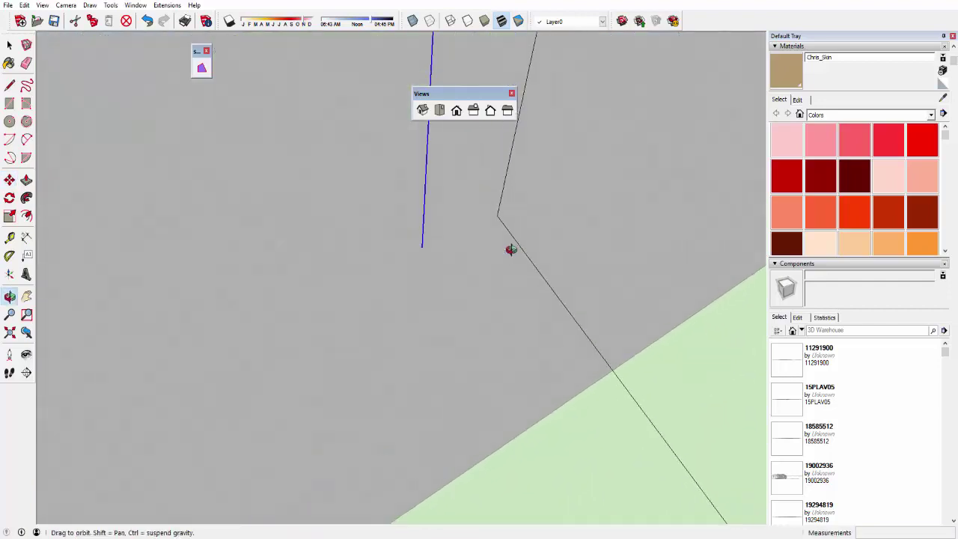
pyautogui.press('l')
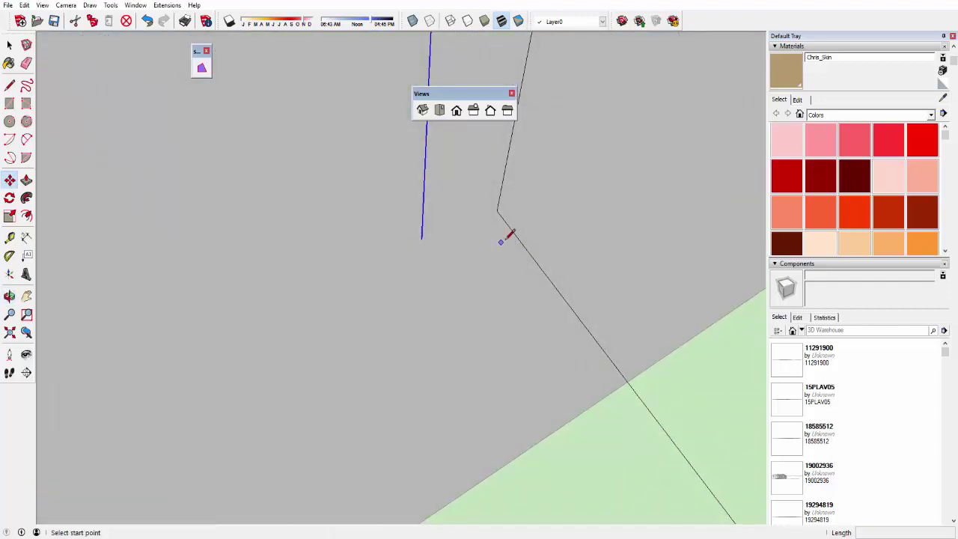
pyautogui.click(497, 211)
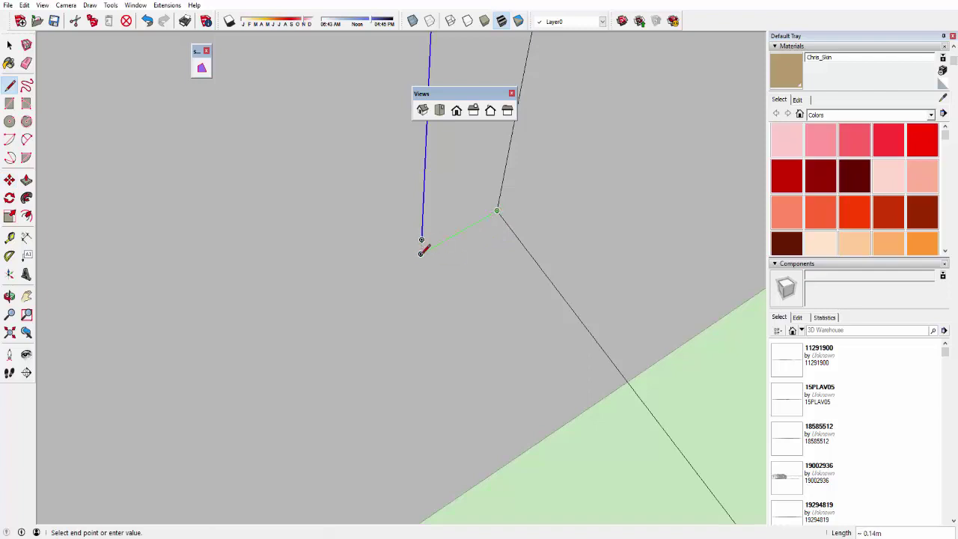
pyautogui.click(421, 239)
# Push/Pull the narrow strip face 0.90 m across the gap above the doorway
pyautogui.moveTo(461, 214)
pyautogui.mouseDown(button='middle')
pyautogui.moveTo(489, 207)
pyautogui.moveTo(472, 364)
pyautogui.moveTo(513, 282)
pyautogui.mouseUp(button='middle')
pyautogui.press('space')
pyautogui.click(490, 284)
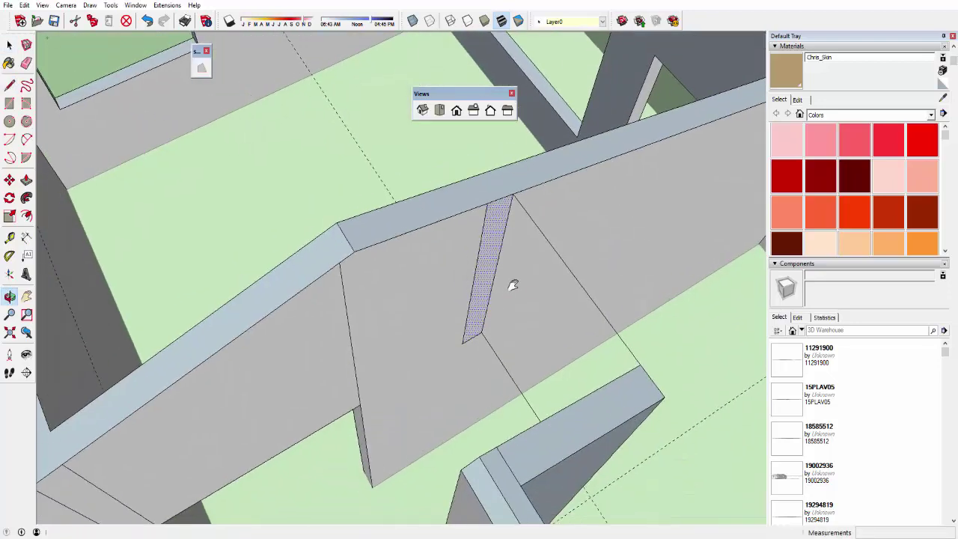
pyautogui.press('p')
pyautogui.click(492, 246)
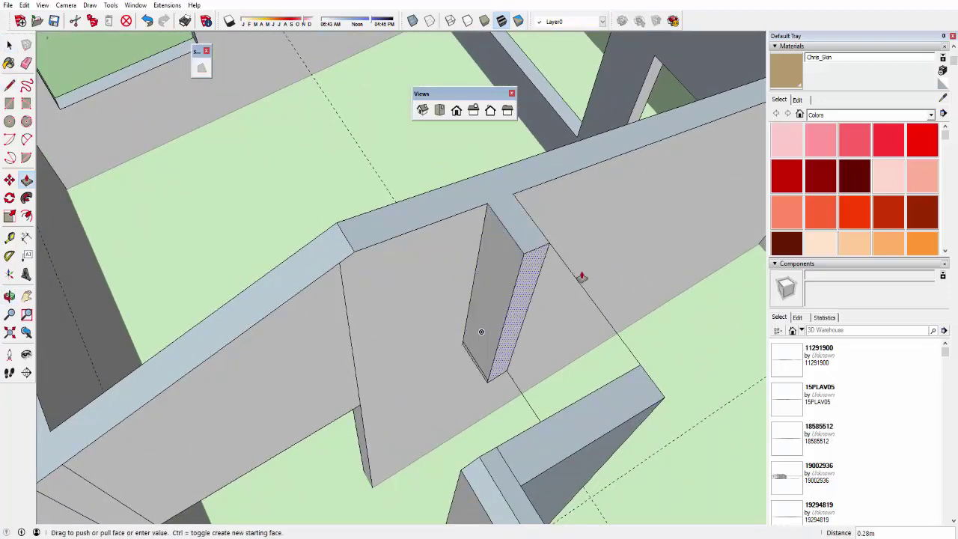
pyautogui.click(640, 369)
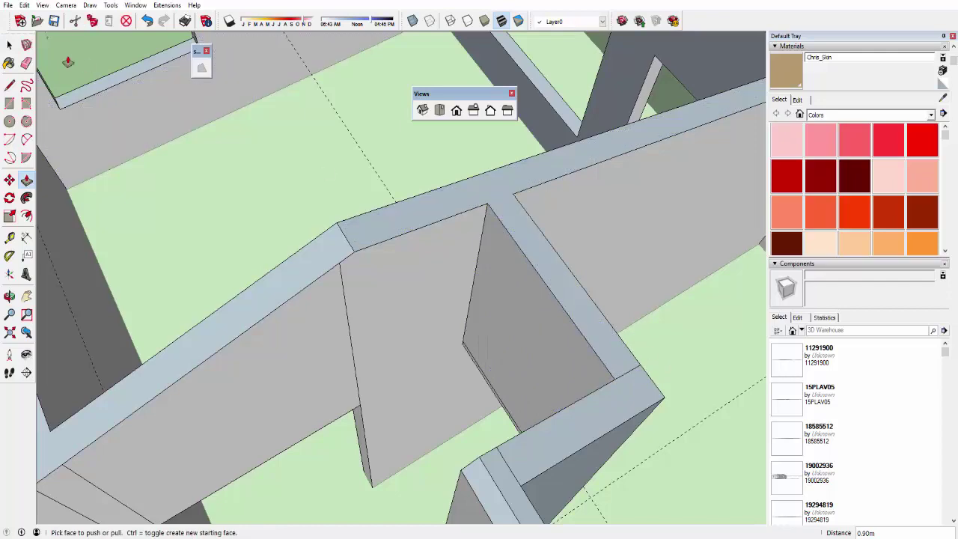
# Erase the leftover seam edge where the new block meets the wall corner
pyautogui.press('e')
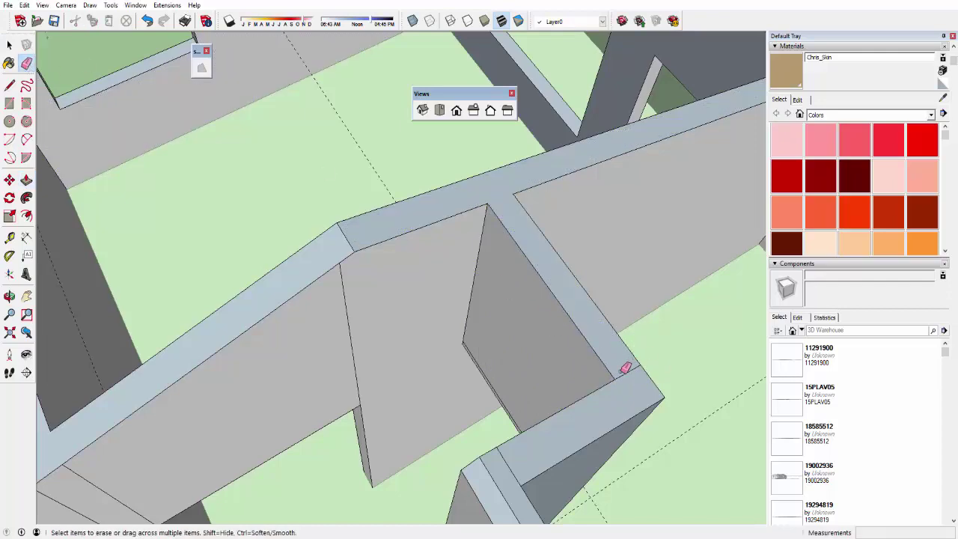
pyautogui.moveTo(627, 372); pyautogui.dragTo(558, 352, button='middle')
pyautogui.scroll(5, 524, 359)
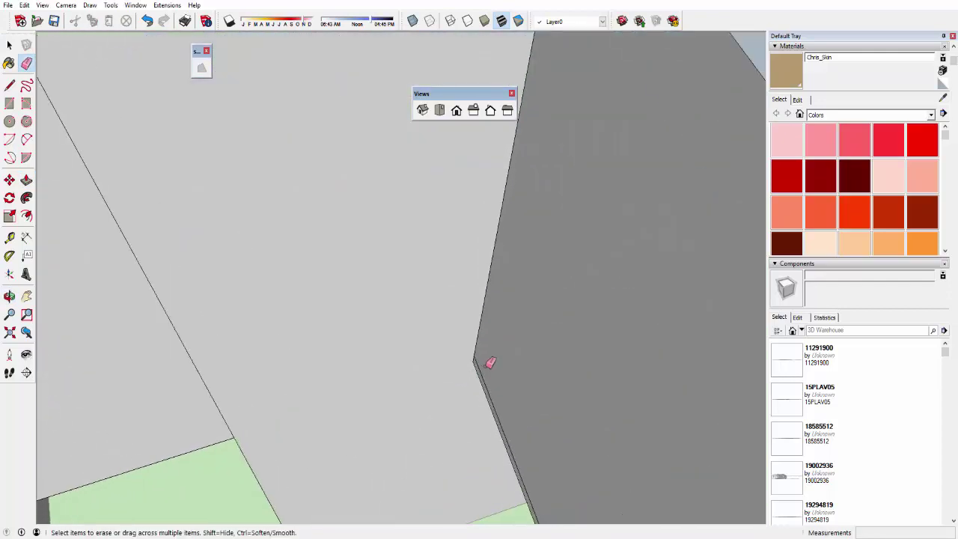
pyautogui.scroll(-5, 491, 368)
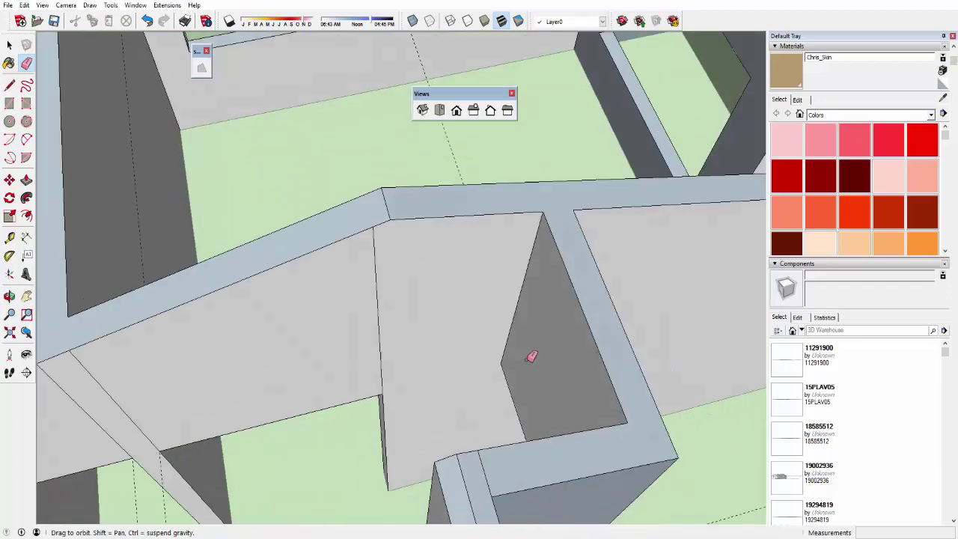
pyautogui.moveTo(532, 357)
pyautogui.mouseDown(button='middle')
pyautogui.moveTo(321, 252)
pyautogui.moveTo(460, 387)
pyautogui.mouseUp(button='middle')
pyautogui.scroll(5, 460, 387)
pyautogui.moveTo(385, 134)
pyautogui.mouseDown(button='middle')
pyautogui.moveTo(395, 187)
pyautogui.moveTo(316, 218)
pyautogui.moveTo(354, 261)
pyautogui.moveTo(453, 198)
pyautogui.moveTo(445, 289)
pyautogui.mouseUp(button='middle')
pyautogui.click(308, 237)
pyautogui.scroll(-3, 331, 236)
pyautogui.scroll(2, 453, 198)
# Erase another seam edge so the two adjoining faces merge
pyautogui.click(430, 336)
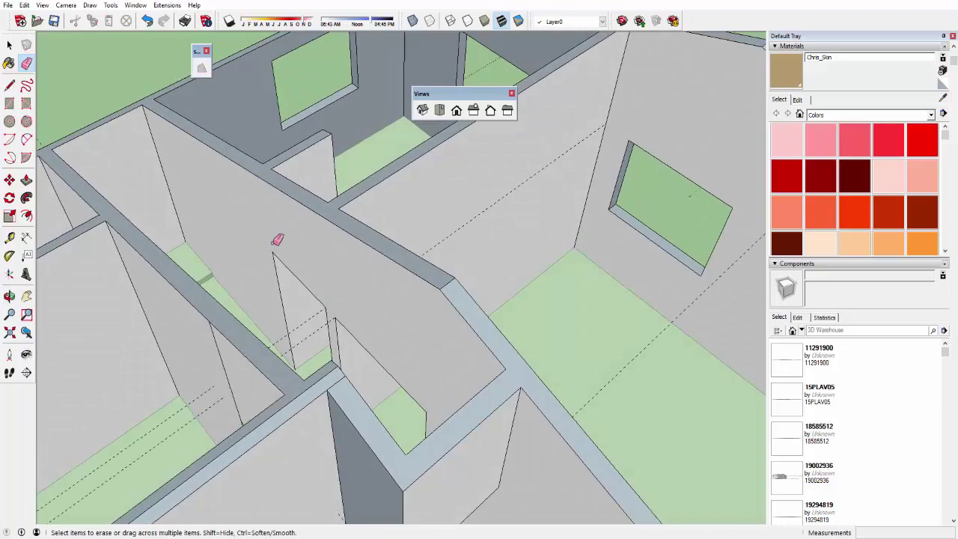
pyautogui.moveTo(274, 238)
pyautogui.mouseDown(button='middle')
pyautogui.moveTo(367, 212)
pyautogui.moveTo(451, 294)
pyautogui.moveTo(605, 322)
pyautogui.moveTo(727, 252)
pyautogui.mouseUp(button='middle')
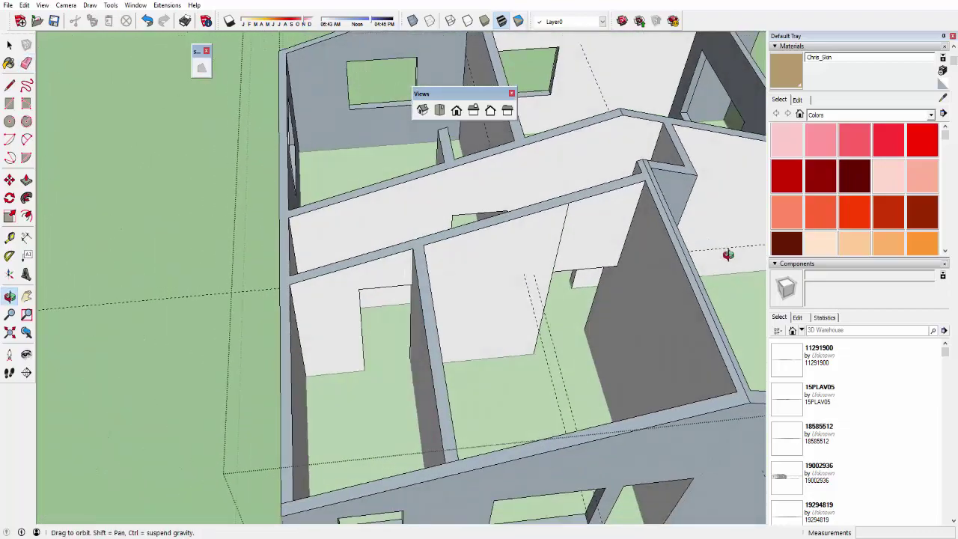
pyautogui.moveTo(591, 242); pyautogui.dragTo(274, 197, button='middle')
pyautogui.scroll(-5, 321, 193)
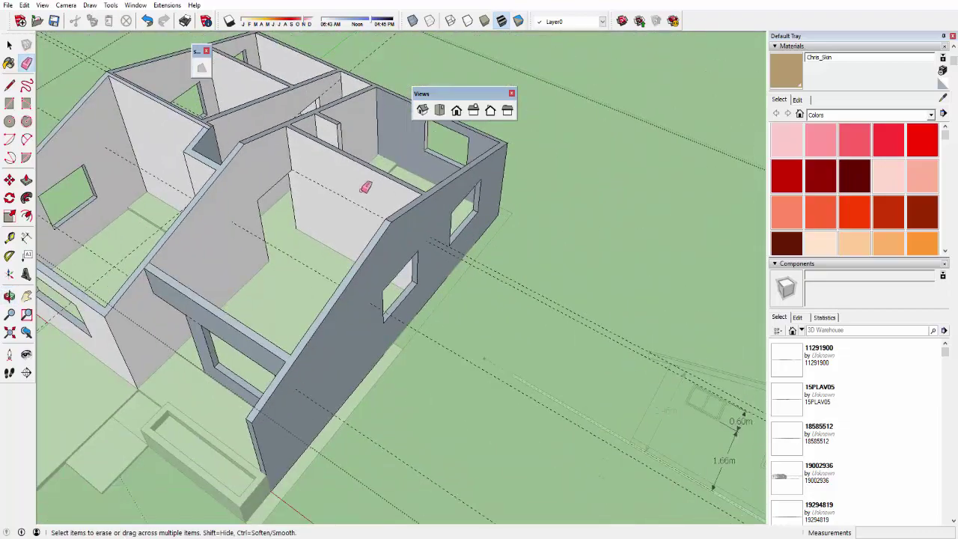
# Orbit and zoom into the room beside the short wall stub
pyautogui.scroll(-3, 374, 163)
pyautogui.moveTo(374, 163); pyautogui.dragTo(505, 276, button='middle')
pyautogui.scroll(4, 505, 277)
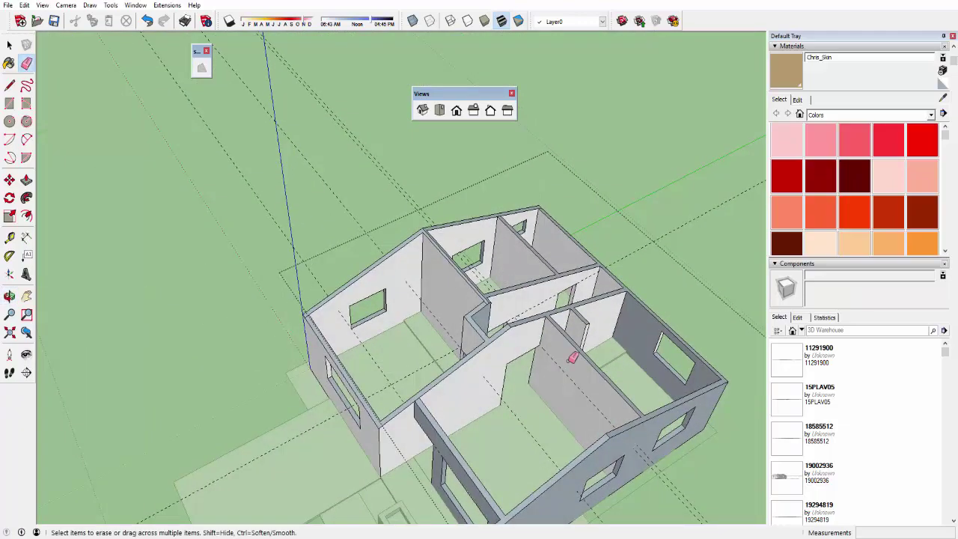
pyautogui.moveTo(573, 357)
pyautogui.mouseDown(button='middle')
pyautogui.moveTo(501, 342)
pyautogui.moveTo(507, 271)
pyautogui.moveTo(516, 327)
pyautogui.moveTo(453, 267)
pyautogui.moveTo(661, 194)
pyautogui.moveTo(257, 337)
pyautogui.mouseUp(button='middle')
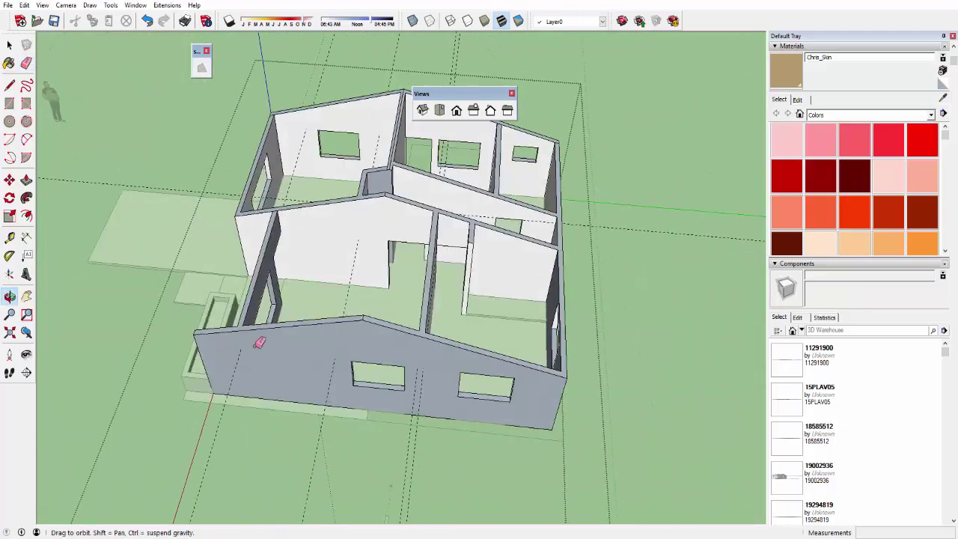
pyautogui.press('e')
pyautogui.scroll(3, 487, 274)
pyautogui.moveTo(487, 274)
pyautogui.mouseDown(button='middle')
pyautogui.moveTo(364, 208)
pyautogui.moveTo(392, 218)
pyautogui.moveTo(498, 214)
pyautogui.moveTo(451, 231)
pyautogui.moveTo(613, 271)
pyautogui.moveTo(553, 255)
pyautogui.mouseUp(button='middle')
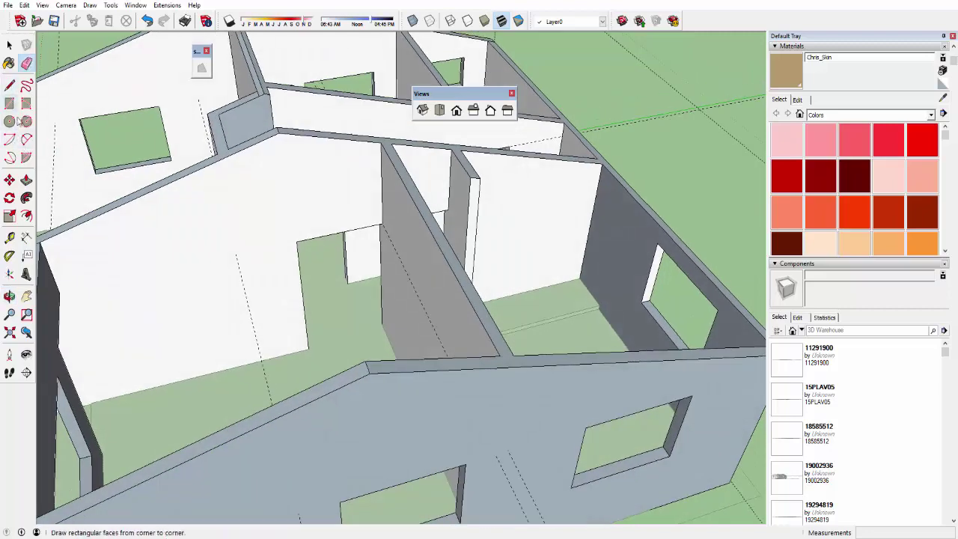
pyautogui.click(9, 236)
# Undo the last erase and place a Tape Measure guide partway up the short wall stub
pyautogui.moveTo(479, 242); pyautogui.dragTo(375, 236, button='middle')
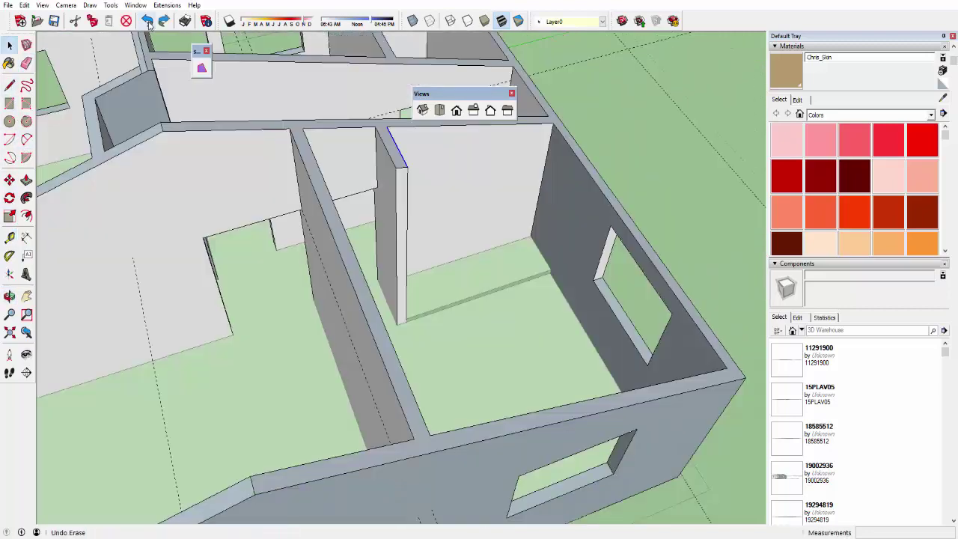
pyautogui.press('space')
pyautogui.scroll(3, 376, 236)
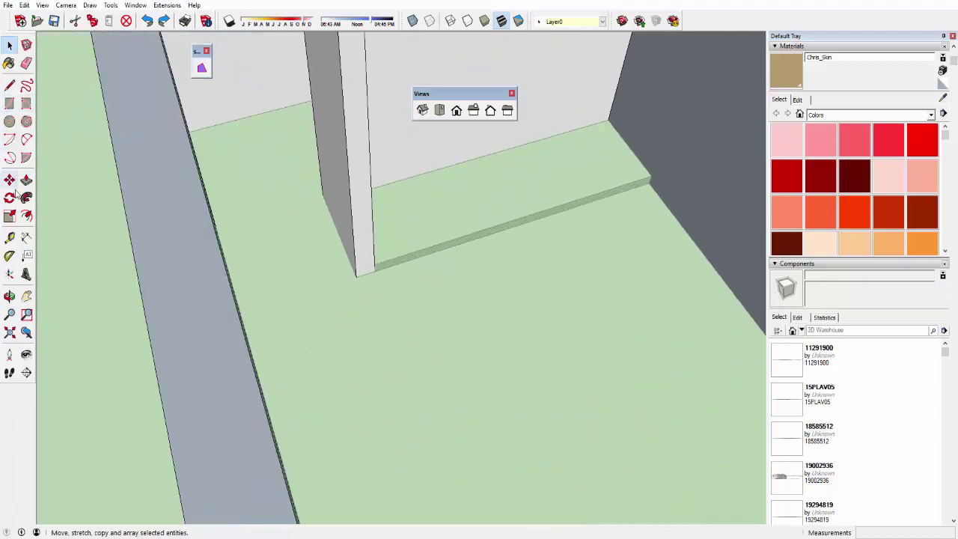
pyautogui.press('t')
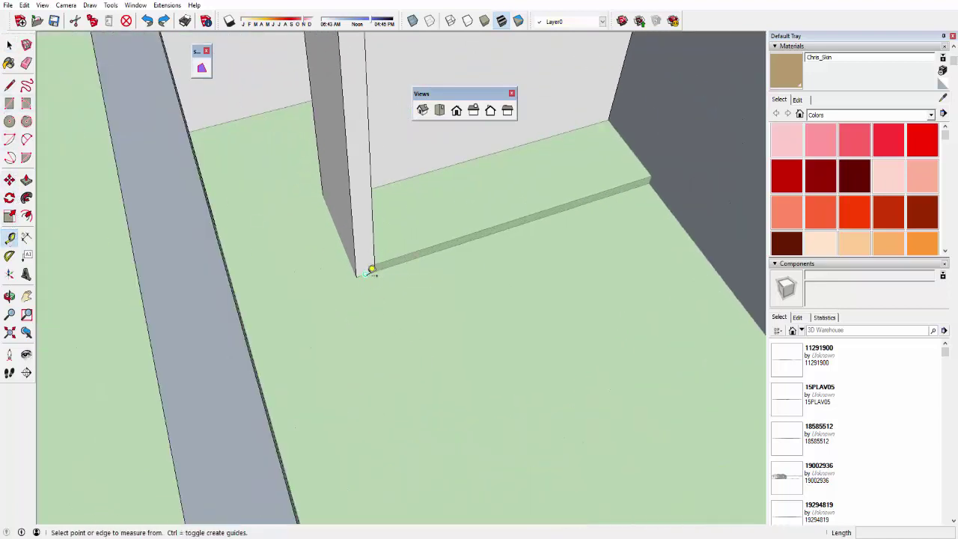
pyautogui.click(365, 274)
pyautogui.write('2.1')
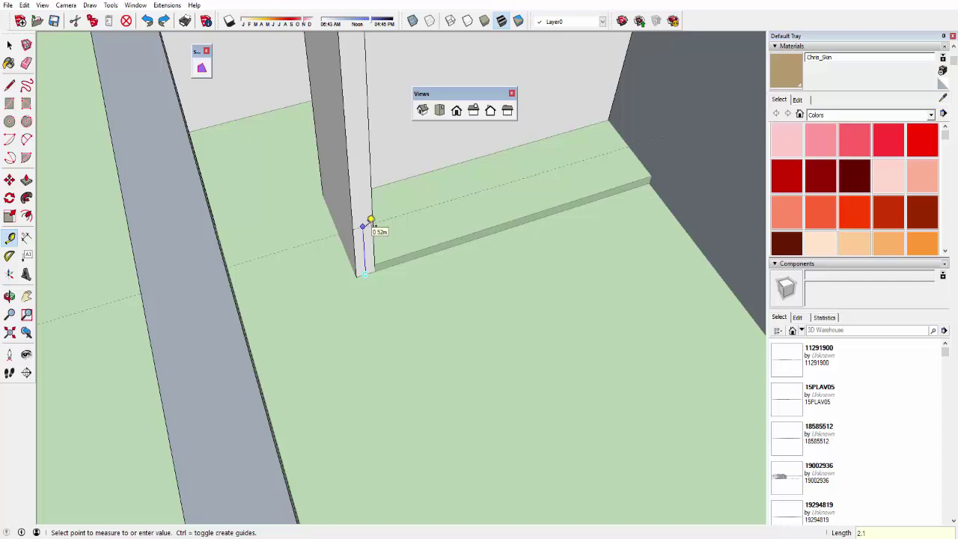
pyautogui.click(370, 220)
pyautogui.scroll(-3, 571, 234)
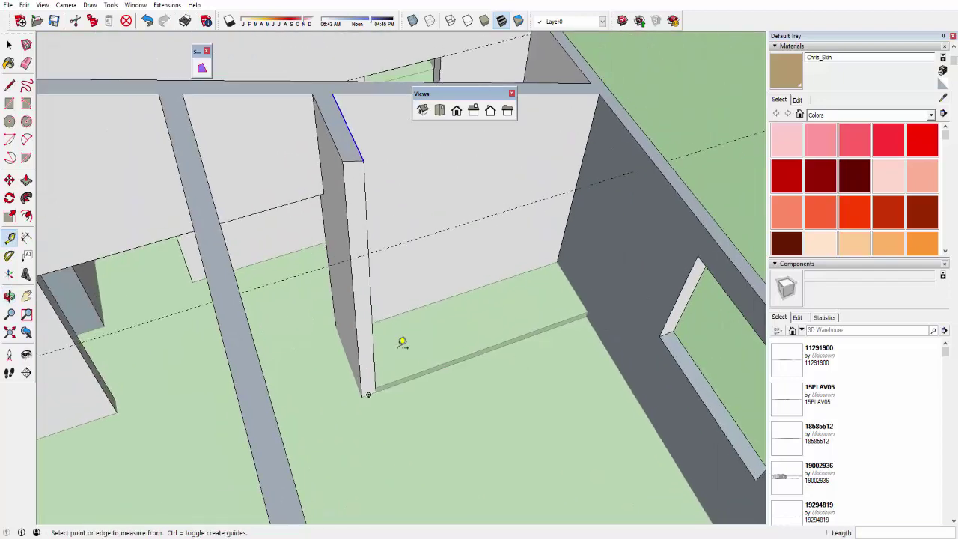
# Draw edges from the guide across to the far wall and back to the stub's top, closing a face
pyautogui.click(10, 85)
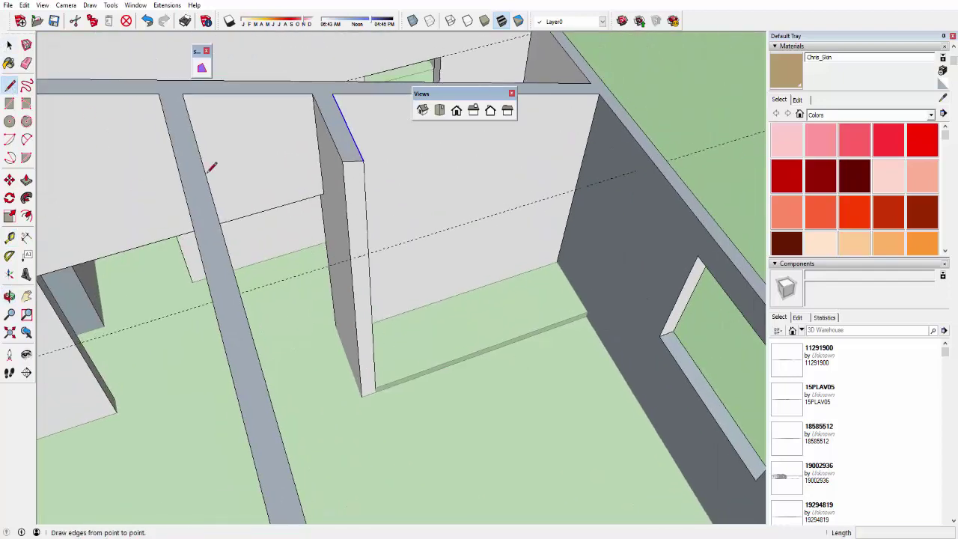
pyautogui.click(368, 254)
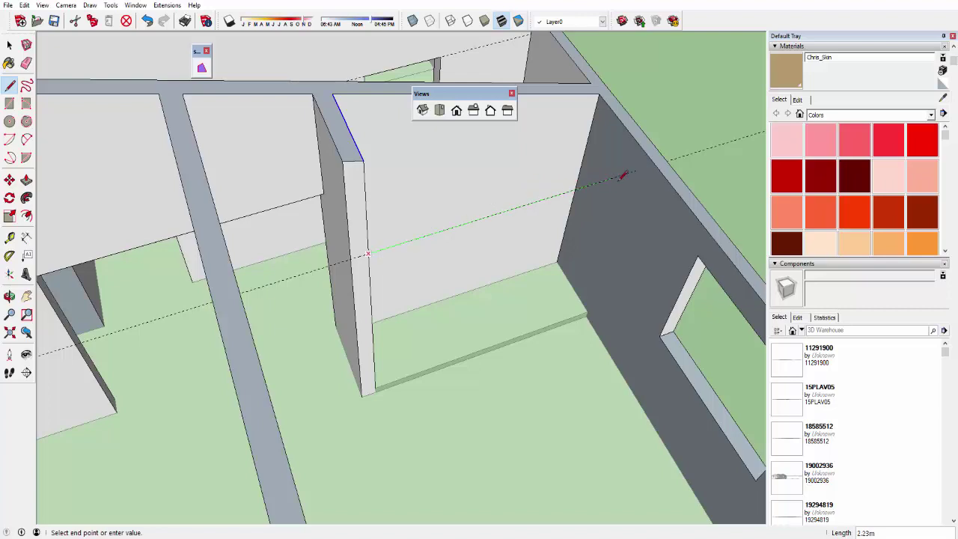
pyautogui.click(635, 169)
pyautogui.click(642, 149)
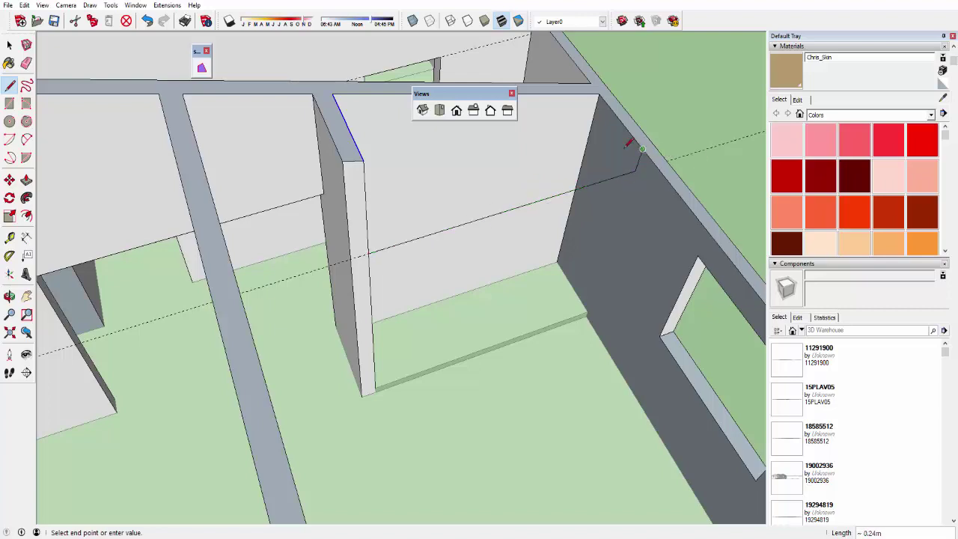
pyautogui.click(363, 160)
pyautogui.press('space')
# Delete the unwanted face across the wall tops and the large stray face over the room
pyautogui.click(387, 141)
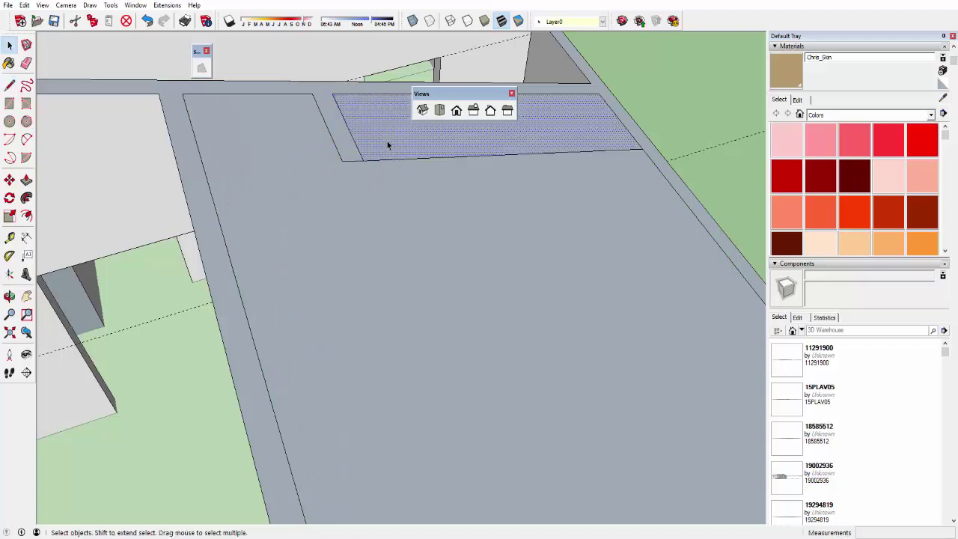
pyautogui.press('Delete')
pyautogui.click(397, 256)
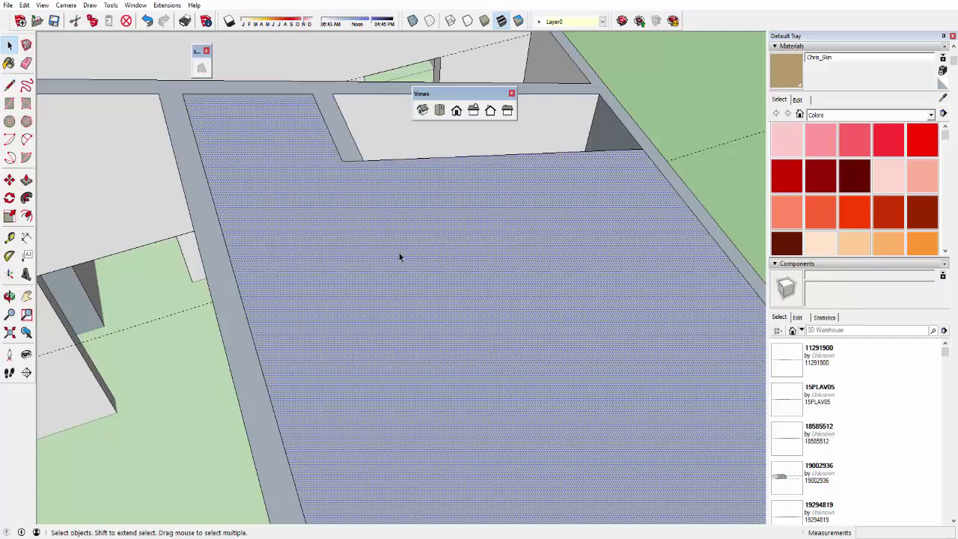
pyautogui.press('Delete')
# Push/Pull the new filler face out to the wall thickness
pyautogui.moveTo(439, 256); pyautogui.dragTo(441, 281, button='middle')
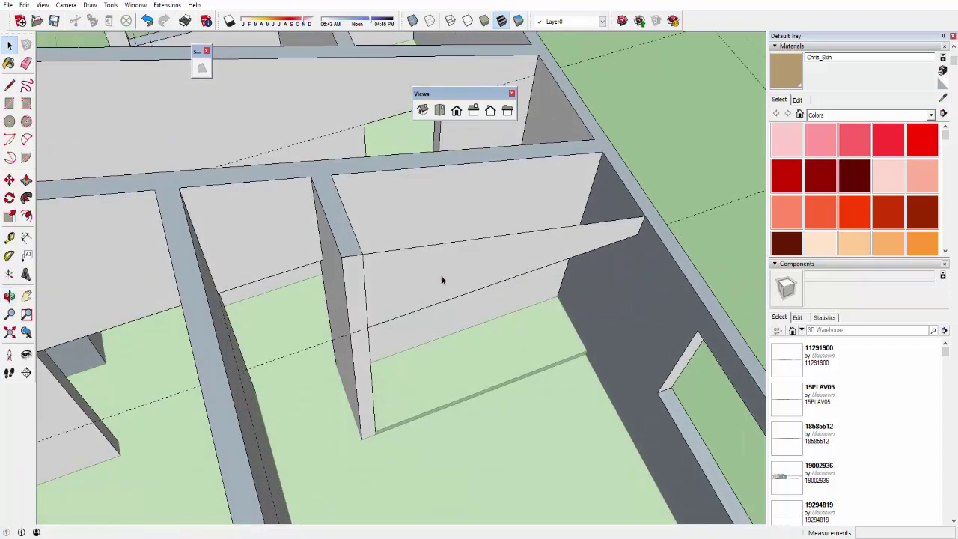
pyautogui.press('p')
pyautogui.click(427, 276)
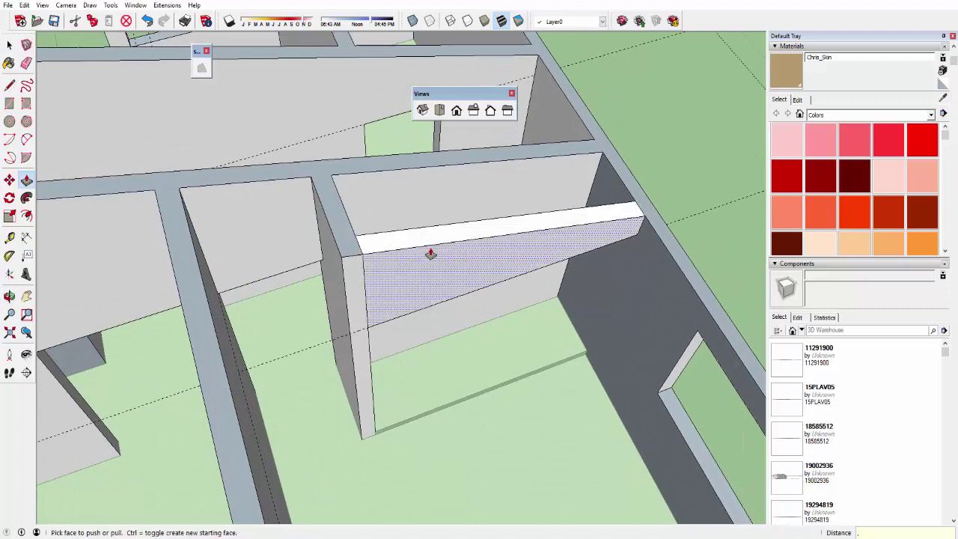
pyautogui.click(430, 253)
# Erase the seam edge at the filler's corner
pyautogui.press('e')
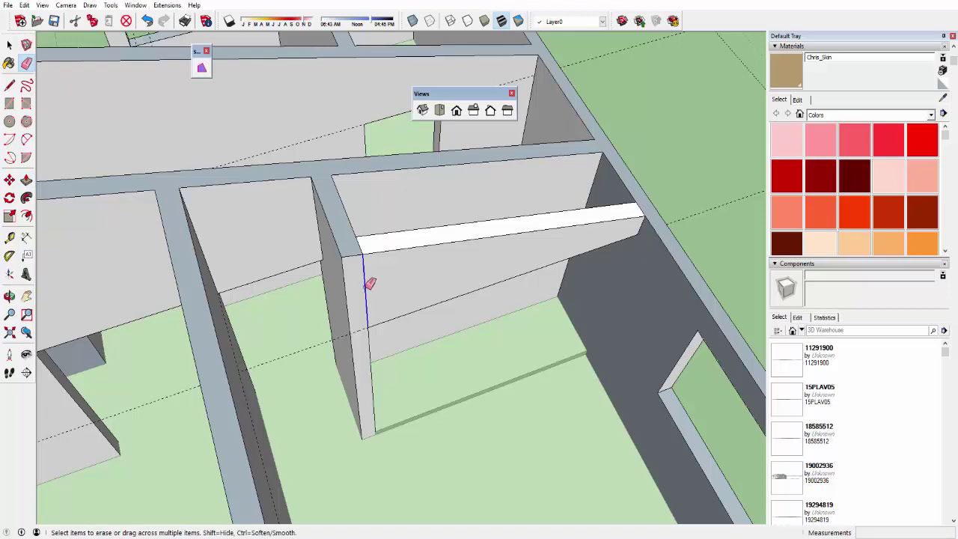
pyautogui.click(363, 241)
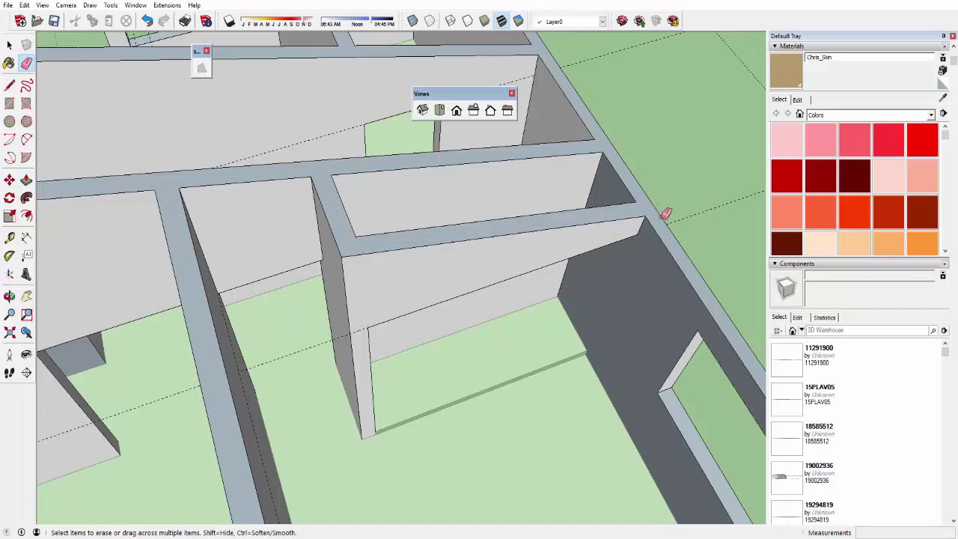
pyautogui.moveTo(665, 213)
pyautogui.mouseDown(button='middle')
pyautogui.moveTo(574, 297)
pyautogui.moveTo(474, 295)
pyautogui.moveTo(504, 278)
pyautogui.moveTo(482, 303)
pyautogui.mouseUp(button='middle')
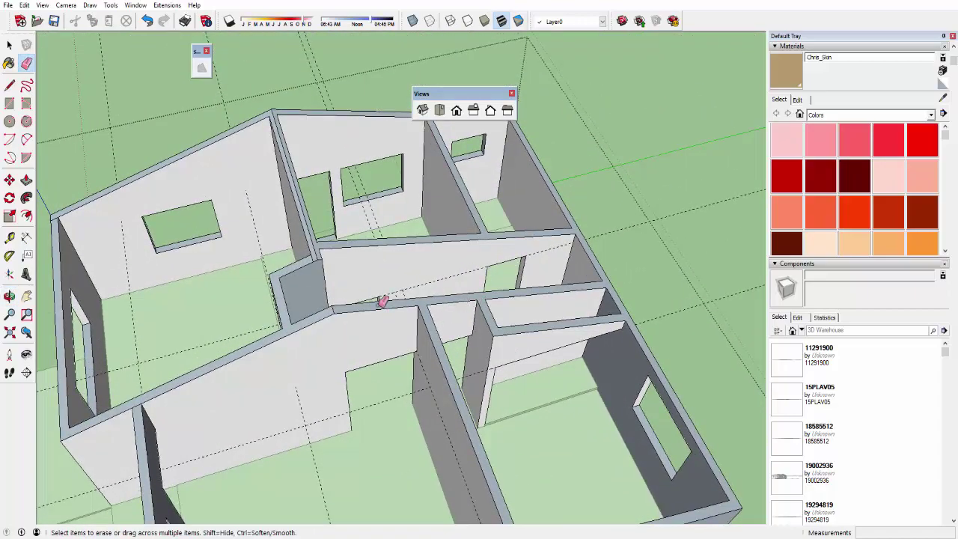
pyautogui.moveTo(381, 301)
pyautogui.mouseDown(button='middle')
pyautogui.moveTo(496, 316)
pyautogui.moveTo(336, 335)
pyautogui.moveTo(573, 363)
pyautogui.moveTo(403, 368)
pyautogui.moveTo(421, 338)
pyautogui.moveTo(513, 325)
pyautogui.moveTo(626, 280)
pyautogui.moveTo(503, 355)
pyautogui.moveTo(541, 294)
pyautogui.moveTo(549, 222)
pyautogui.moveTo(498, 204)
pyautogui.moveTo(479, 248)
pyautogui.moveTo(348, 247)
pyautogui.mouseUp(button='middle')
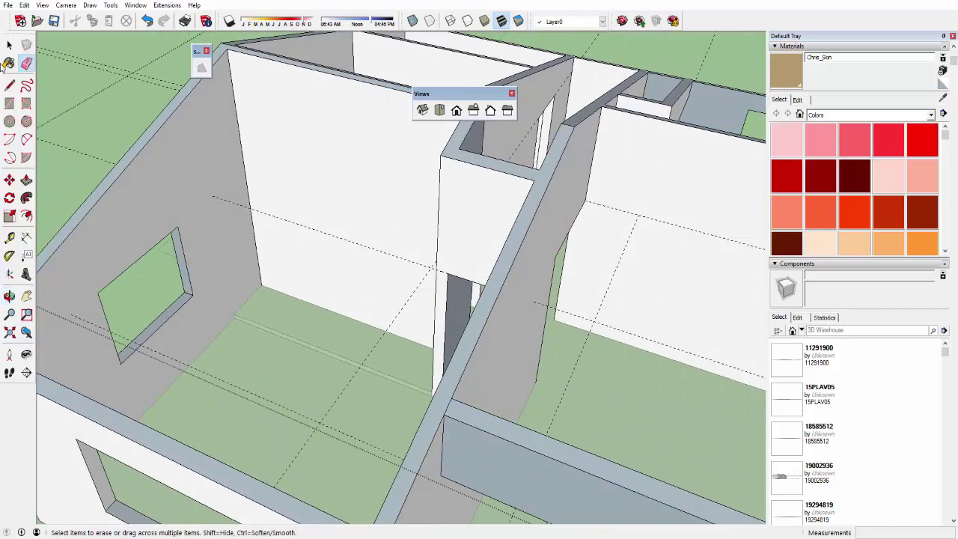
# Draw a line from the guide to the wall's top corner and delete the stray face over the room
pyautogui.press('l')
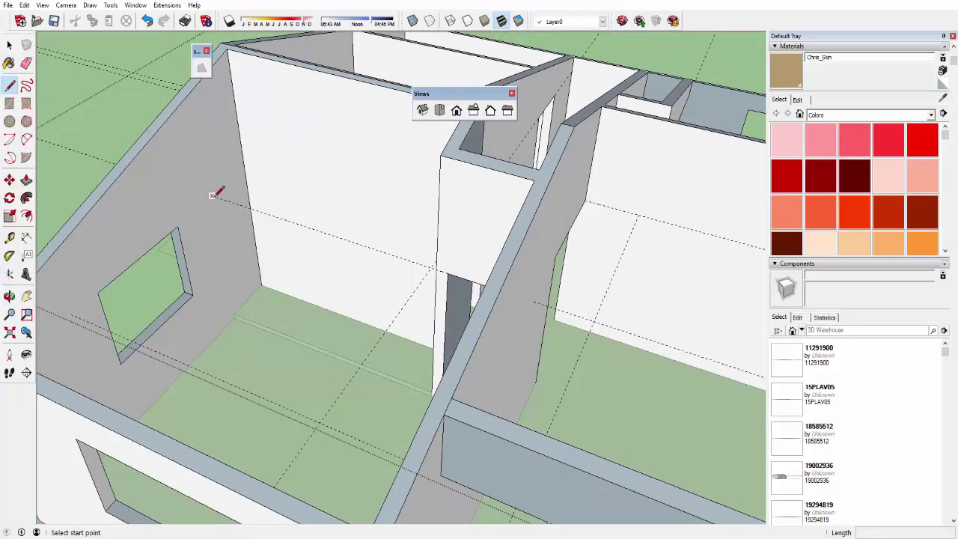
pyautogui.click(213, 196)
pyautogui.moveTo(215, 160); pyautogui.dragTo(200, 128, button='middle')
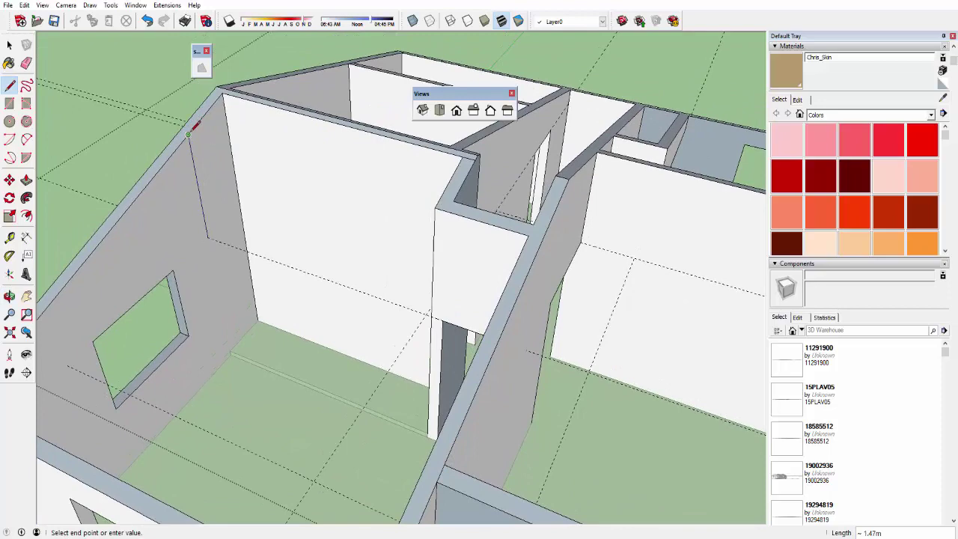
pyautogui.click(439, 205)
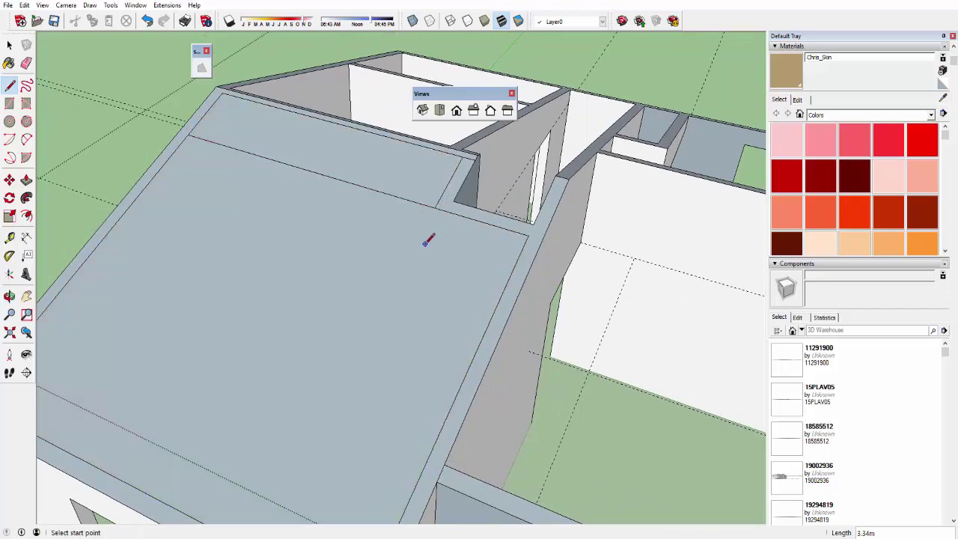
pyautogui.press('space')
pyautogui.click(396, 275)
pyautogui.press('Delete')
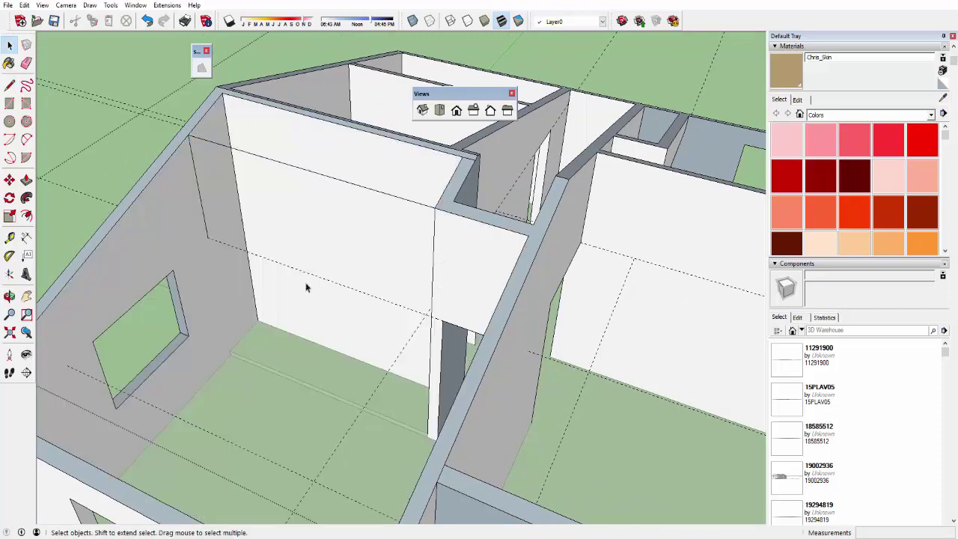
# Draw a line along the guide to the central wall, splitting off the filler face
pyautogui.click(9, 85)
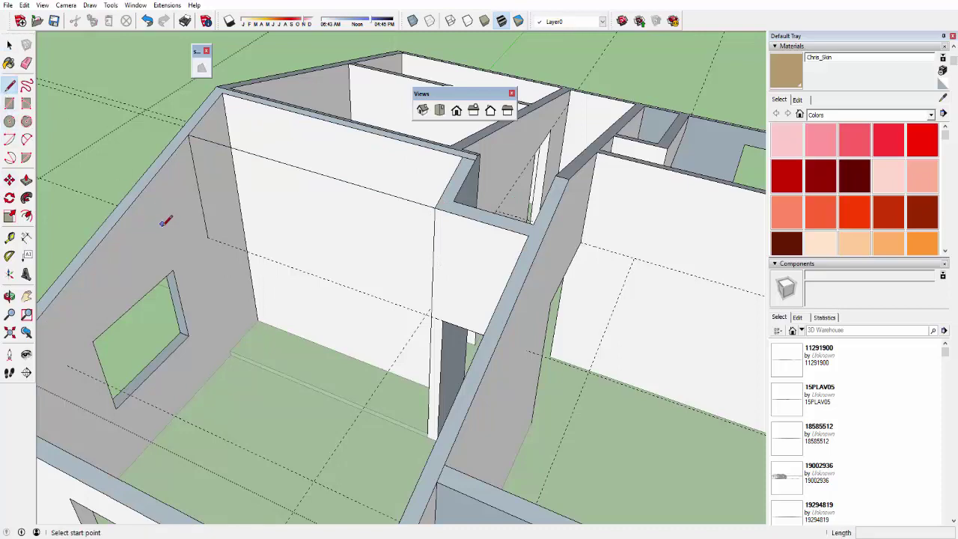
pyautogui.click(208, 238)
pyautogui.click(431, 316)
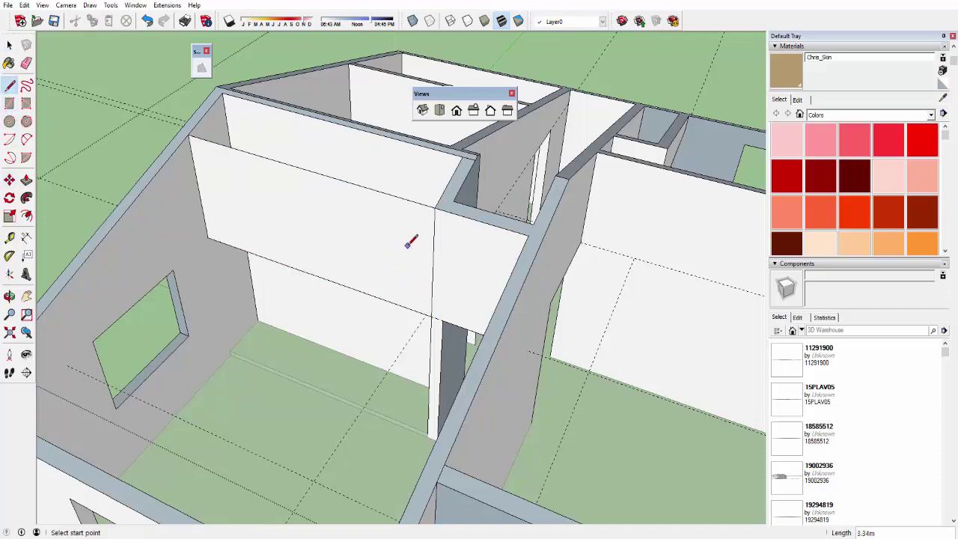
pyautogui.moveTo(410, 241); pyautogui.dragTo(400, 251, button='middle')
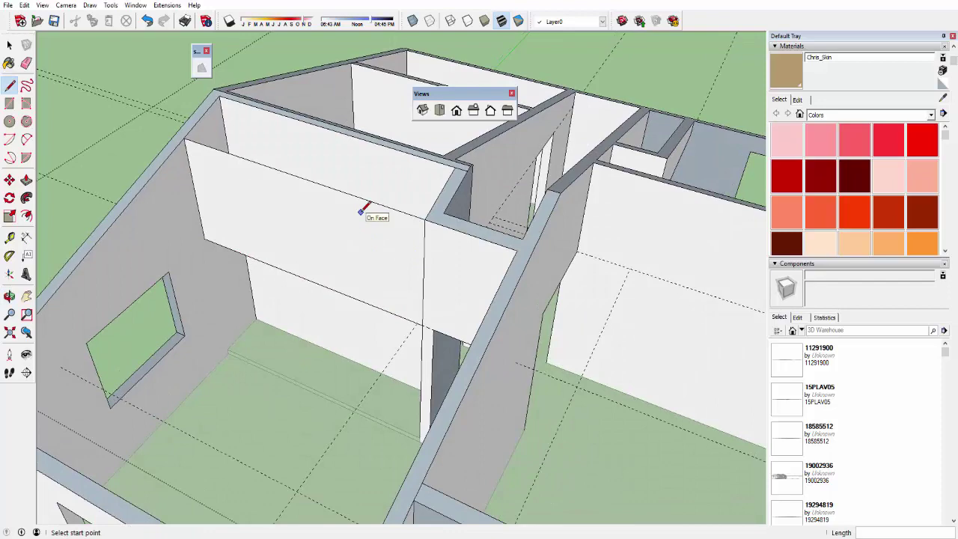
pyautogui.moveTo(361, 214); pyautogui.dragTo(418, 244, button='middle')
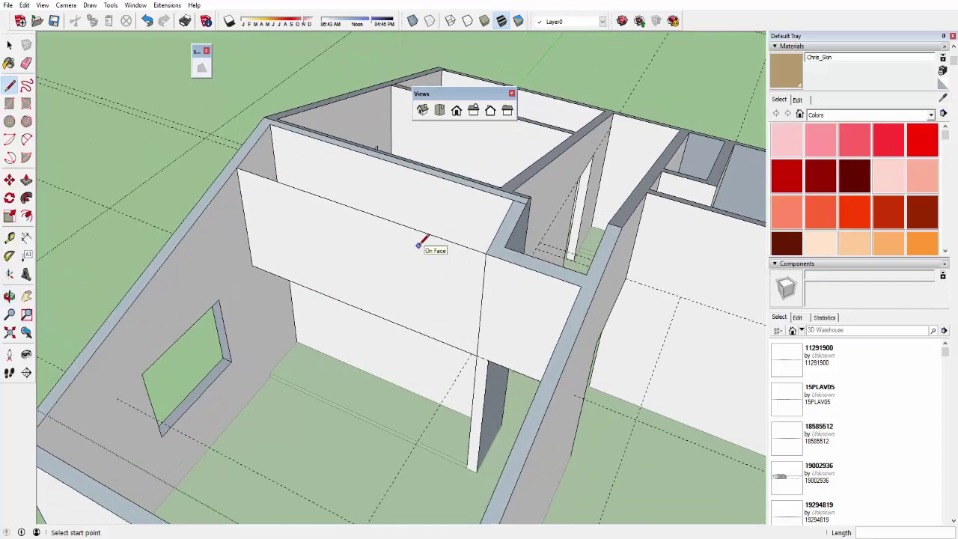
pyautogui.moveTo(418, 245)
pyautogui.mouseDown(button='middle')
pyautogui.moveTo(342, 292)
pyautogui.moveTo(250, 214)
pyautogui.moveTo(498, 363)
pyautogui.moveTo(537, 334)
pyautogui.mouseUp(button='middle')
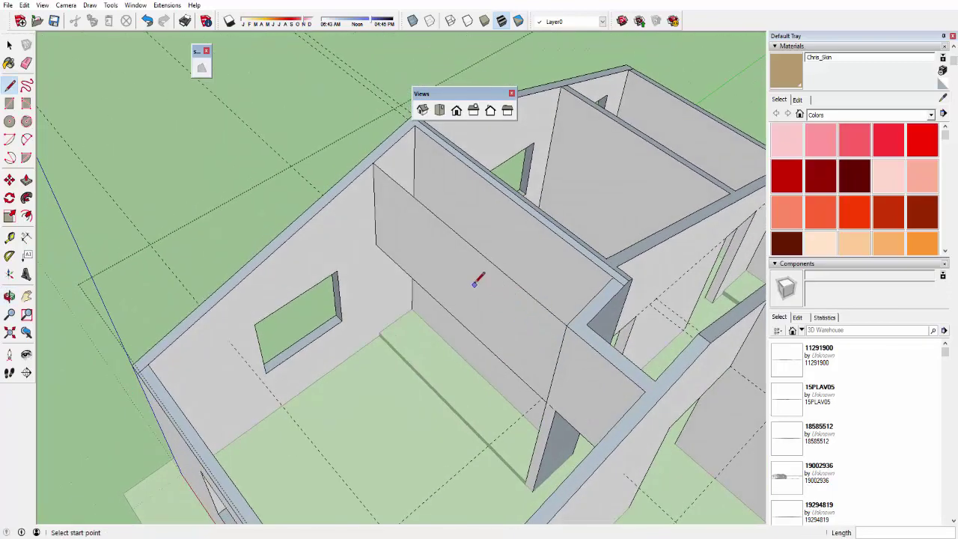
pyautogui.press('space')
# Copy the vertical edge 0.15 m along the wall with Move+Ctrl
pyautogui.scroll(2, 390, 180)
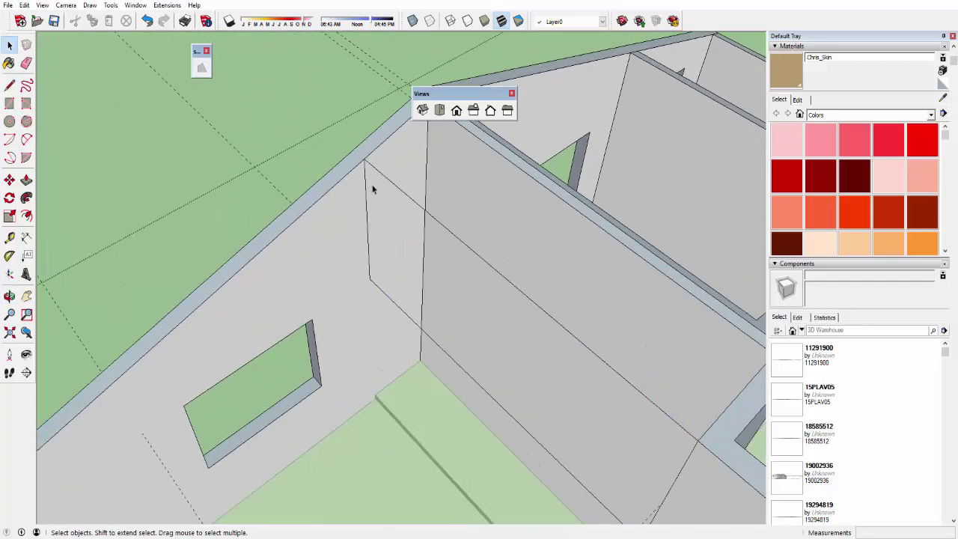
pyautogui.moveTo(366, 195)
pyautogui.mouseDown(button='middle')
pyautogui.moveTo(385, 220)
pyautogui.moveTo(386, 197)
pyautogui.mouseUp(button='middle')
pyautogui.scroll(1, 404, 210)
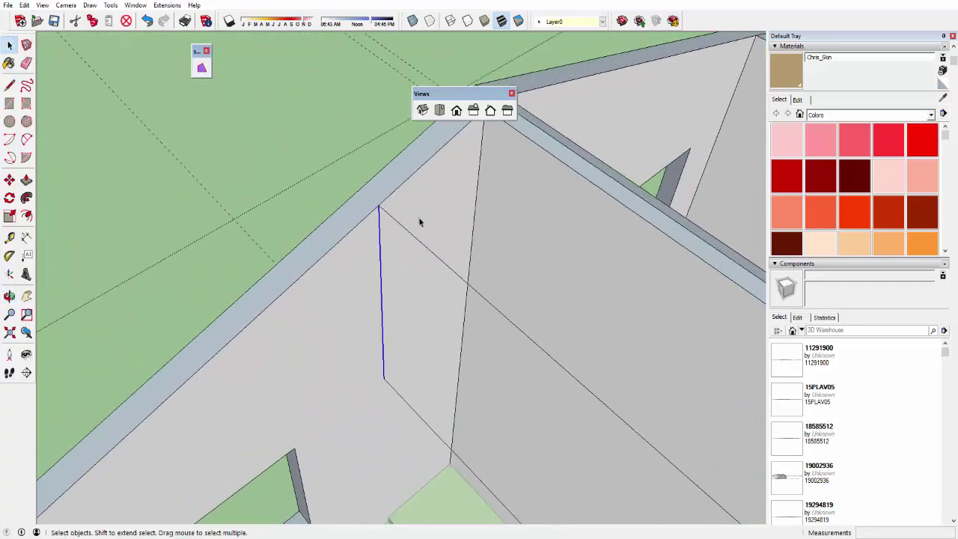
pyautogui.press('m')
pyautogui.scroll(1, 406, 209)
pyautogui.click(373, 203)
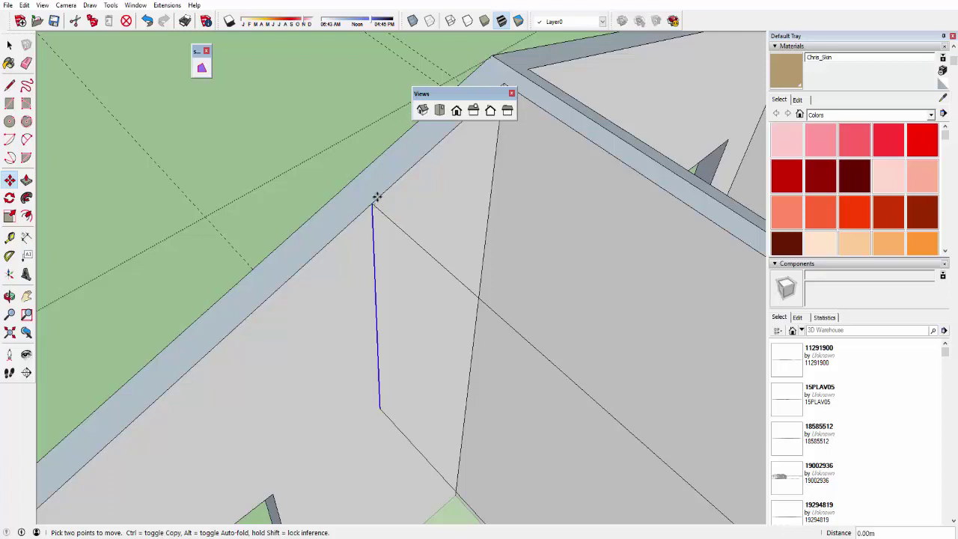
pyautogui.press('ctrl')
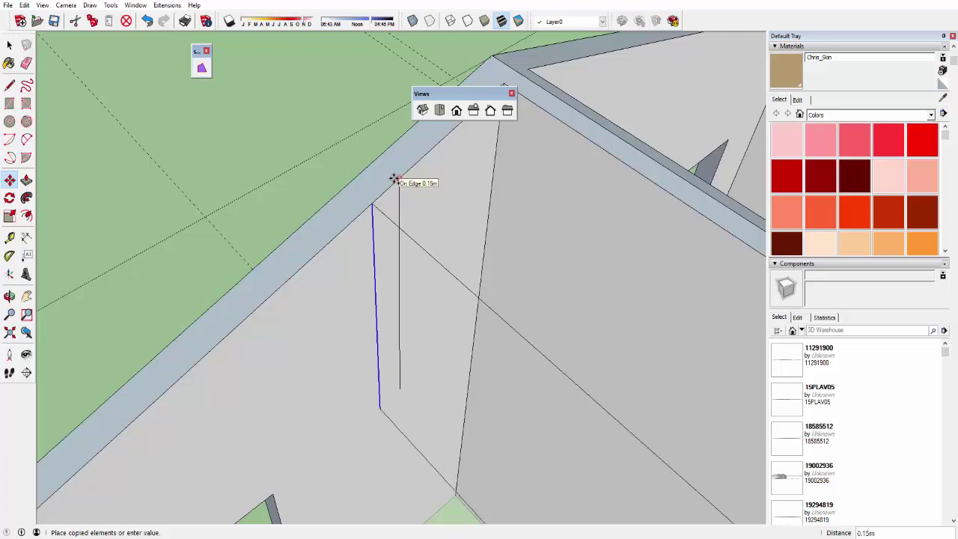
pyautogui.click(394, 180)
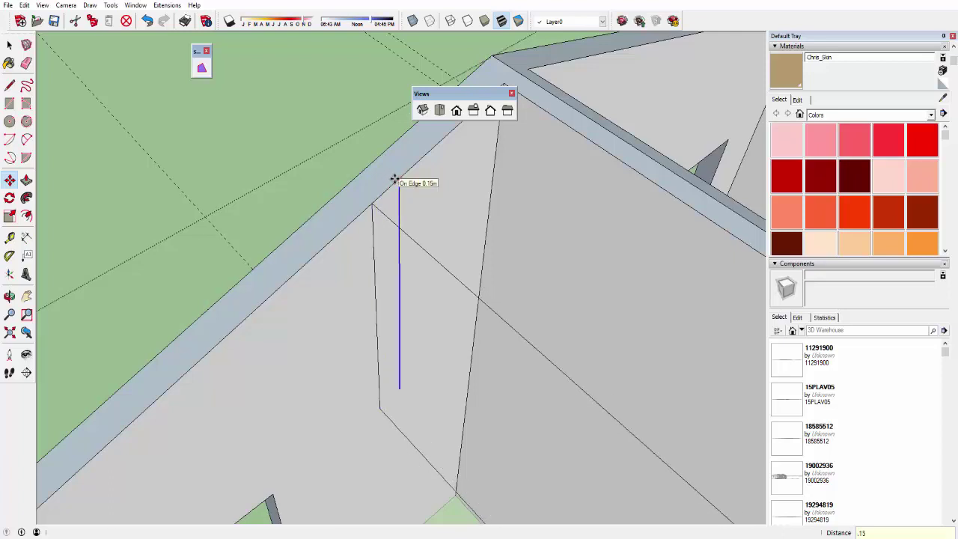
pyautogui.scroll(3, 423, 383)
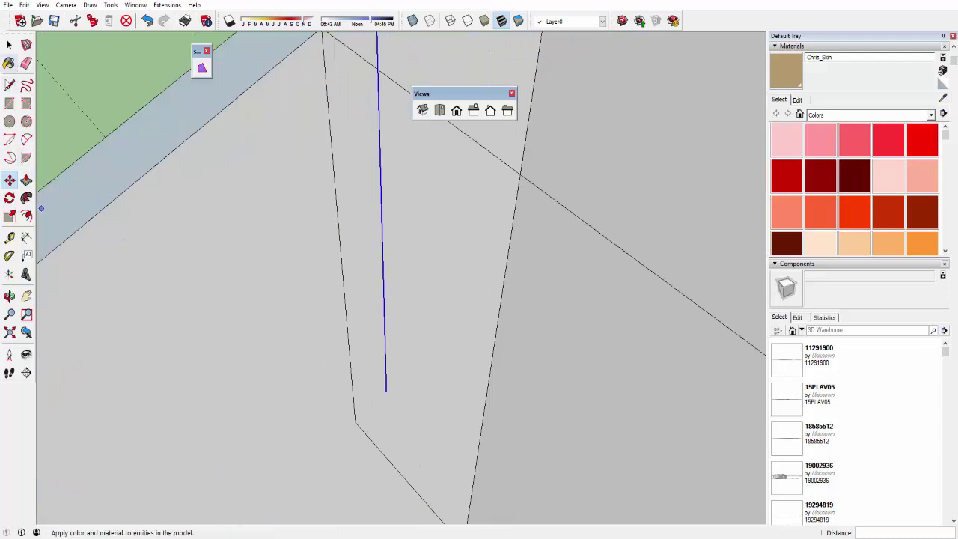
# Close the strip into a thin face and Push/Pull it 3.34 m across the wall gap
pyautogui.click(9, 84)
pyautogui.click(355, 422)
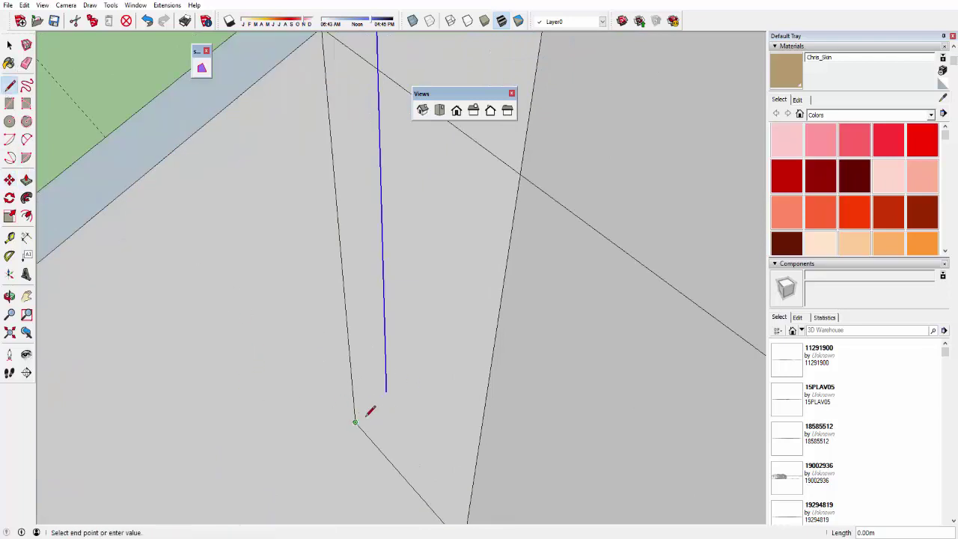
pyautogui.scroll(2, 389, 395)
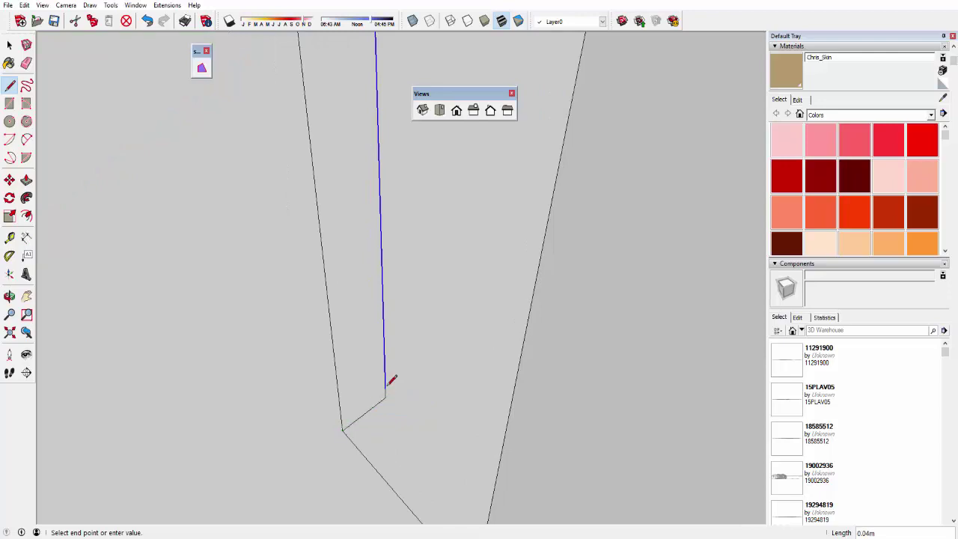
pyautogui.click(386, 384)
pyautogui.scroll(-5, 408, 344)
pyautogui.press('space')
pyautogui.moveTo(412, 327)
pyautogui.mouseDown(button='middle')
pyautogui.moveTo(392, 317)
pyautogui.moveTo(430, 334)
pyautogui.mouseUp(button='middle')
pyautogui.press('p')
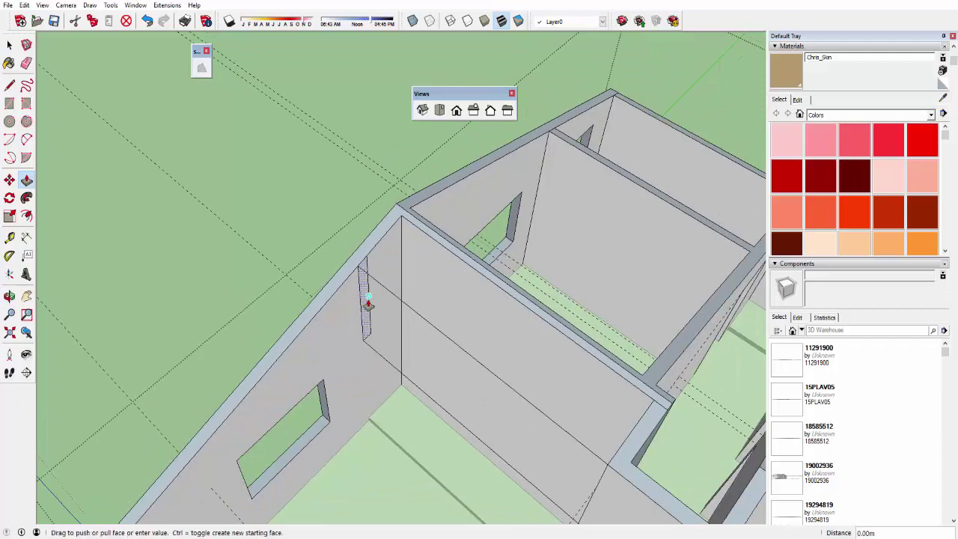
pyautogui.click(606, 466)
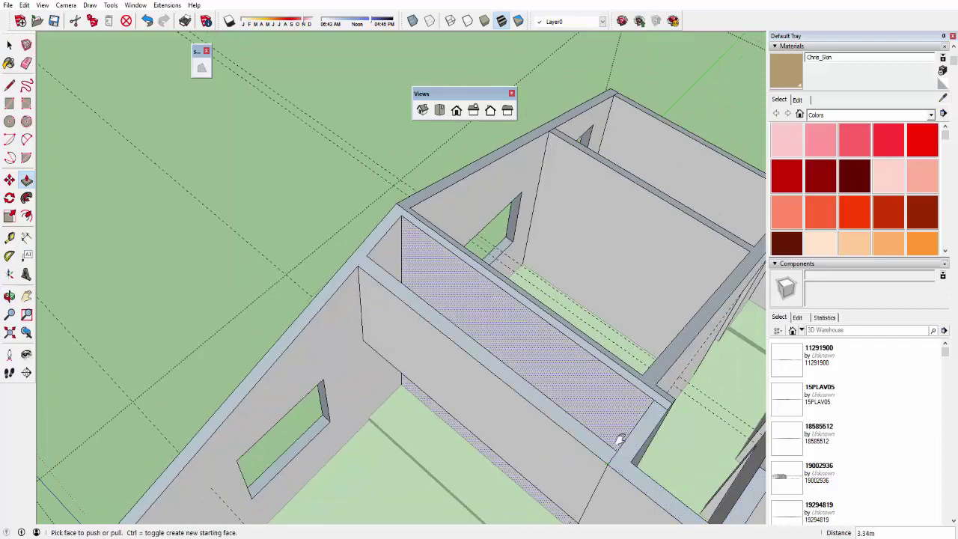
pyautogui.moveTo(619, 440)
pyautogui.mouseDown(button='middle')
pyautogui.moveTo(567, 284)
pyautogui.moveTo(641, 196)
pyautogui.moveTo(524, 247)
pyautogui.mouseUp(button='middle')
# Orbit around the house and zoom in close to the next doorway top
pyautogui.click(26, 63)
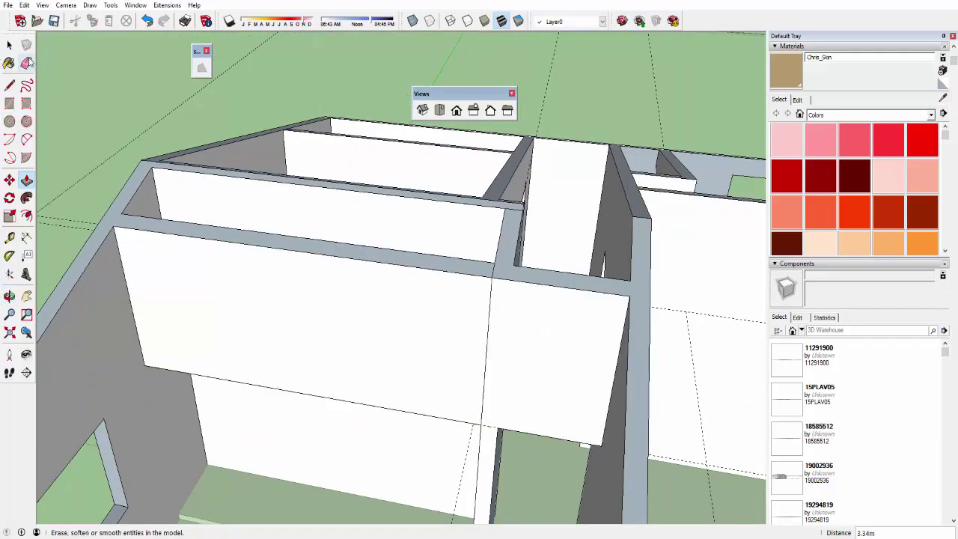
pyautogui.click(26, 63)
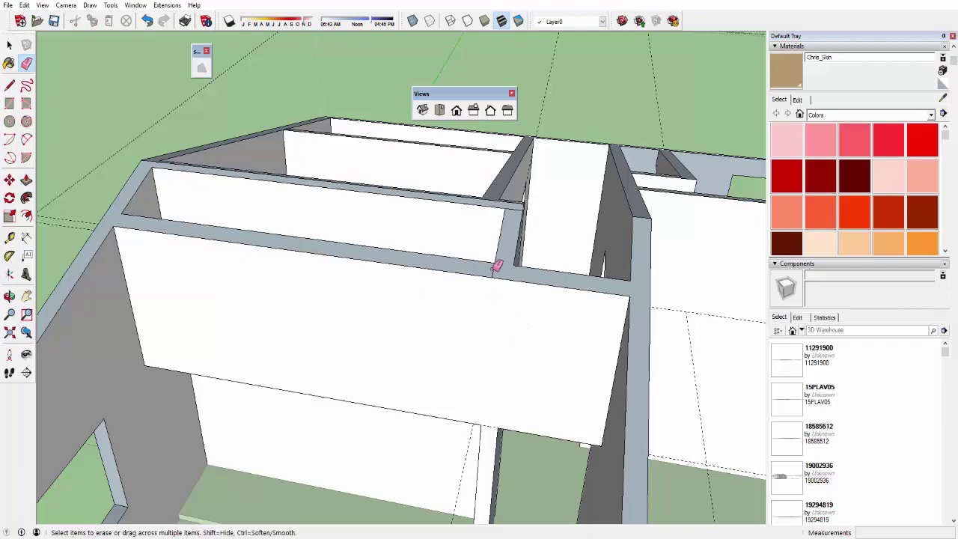
pyautogui.moveTo(432, 297)
pyautogui.mouseDown(button='middle')
pyautogui.moveTo(633, 258)
pyautogui.moveTo(349, 323)
pyautogui.moveTo(519, 348)
pyautogui.moveTo(522, 377)
pyautogui.moveTo(494, 401)
pyautogui.moveTo(530, 216)
pyautogui.mouseUp(button='middle')
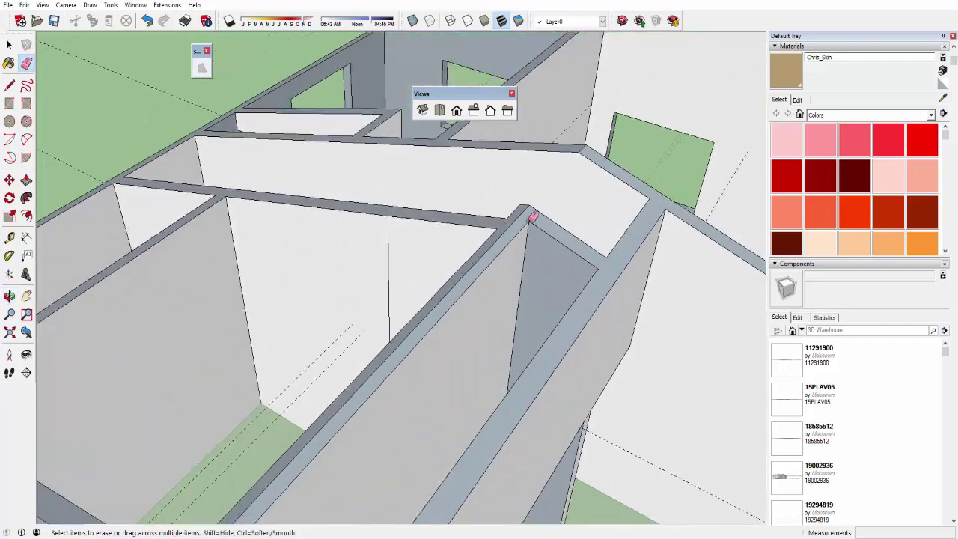
pyautogui.scroll(-3, 631, 293)
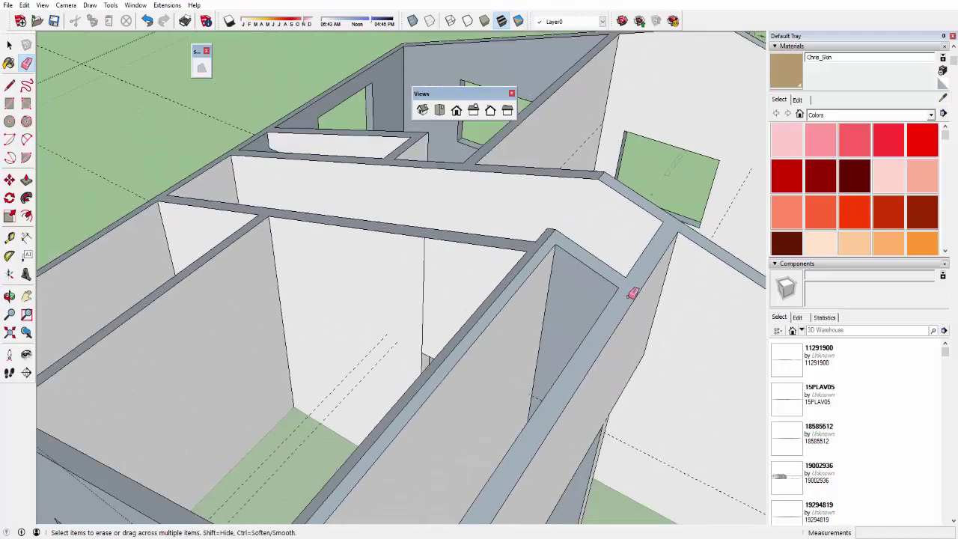
pyautogui.scroll(-3, 641, 346)
pyautogui.moveTo(641, 346)
pyautogui.mouseDown(button='middle')
pyautogui.moveTo(581, 288)
pyautogui.moveTo(519, 269)
pyautogui.moveTo(425, 276)
pyautogui.mouseUp(button='middle')
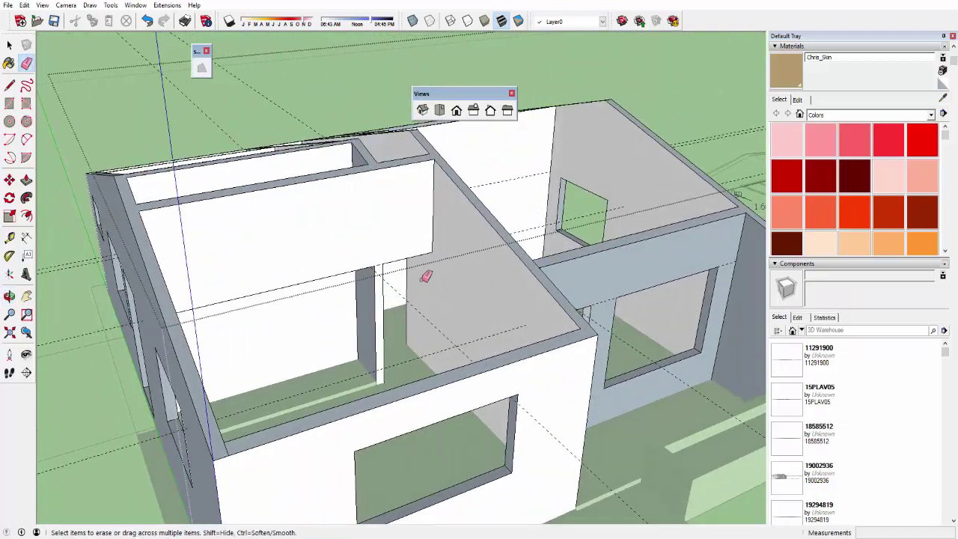
pyautogui.scroll(-3, 398, 262)
pyautogui.moveTo(368, 259)
pyautogui.mouseDown(button='middle')
pyautogui.moveTo(658, 295)
pyautogui.moveTo(516, 325)
pyautogui.moveTo(348, 284)
pyautogui.mouseUp(button='middle')
pyautogui.scroll(3, 516, 325)
pyautogui.scroll(3, 256, 274)
pyautogui.moveTo(257, 274); pyautogui.dragTo(421, 278, button='middle')
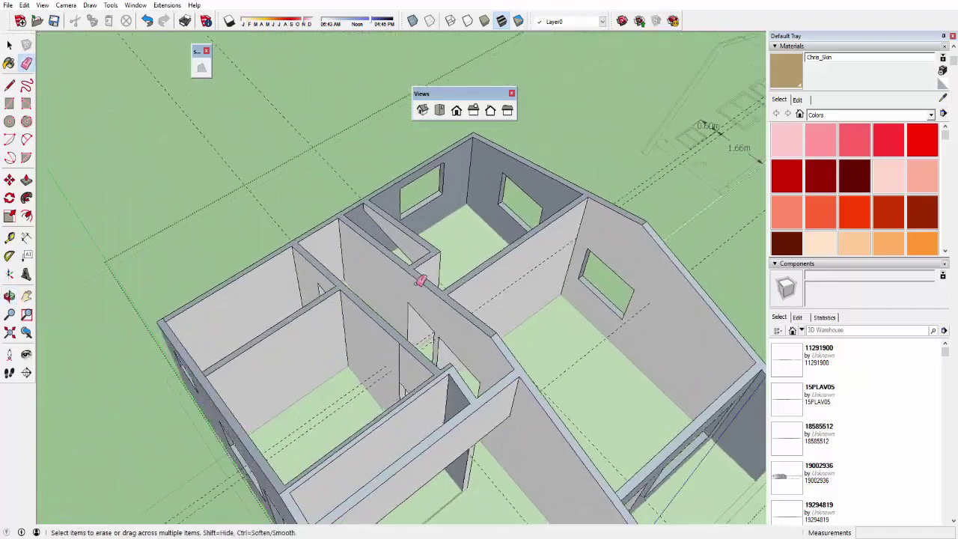
pyautogui.scroll(3, 226, 213)
pyautogui.scroll(3, 333, 199)
pyautogui.moveTo(333, 199)
pyautogui.mouseDown(button='middle')
pyautogui.moveTo(378, 294)
pyautogui.moveTo(327, 273)
pyautogui.moveTo(289, 242)
pyautogui.mouseUp(button='middle')
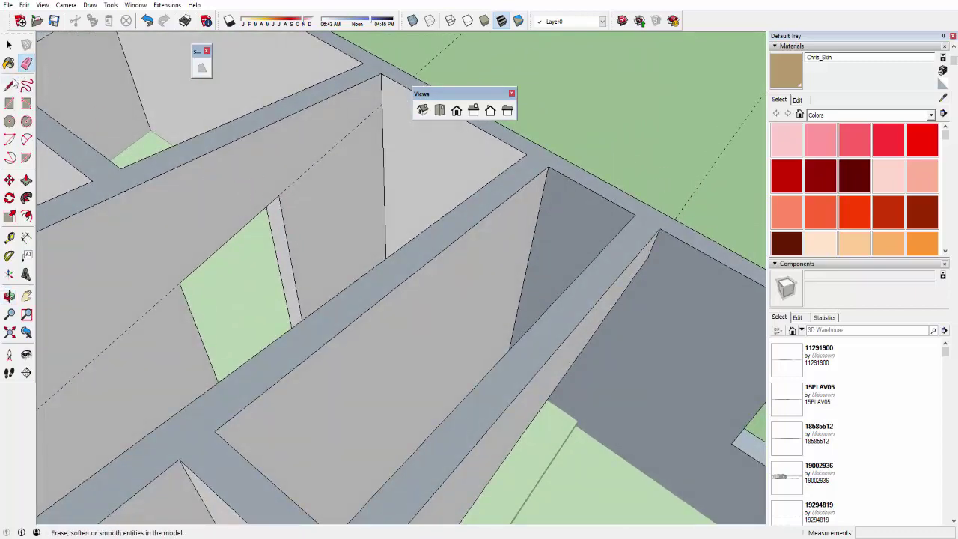
# Draw a vertical line down the wall face and copy it 0.15 m along
pyautogui.click(282, 191)
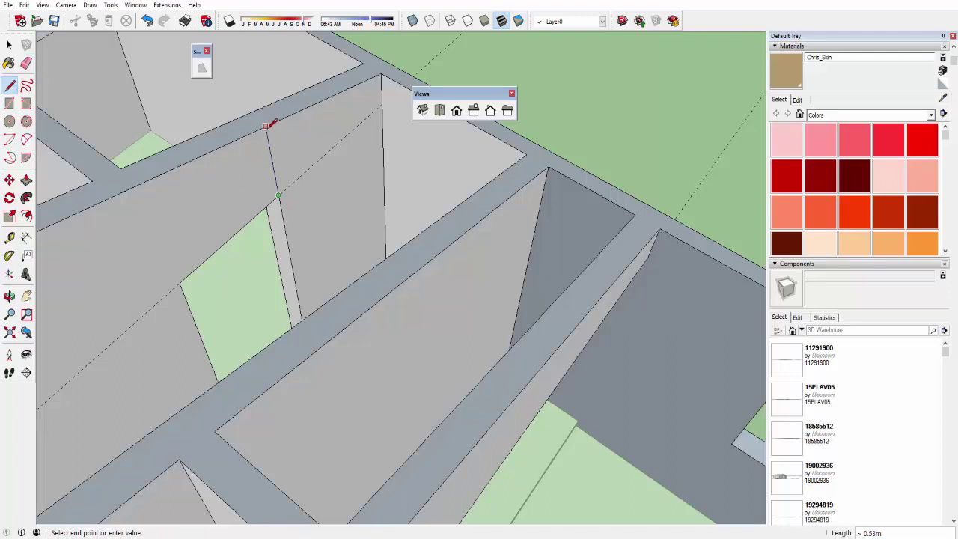
pyautogui.scroll(2, 266, 129)
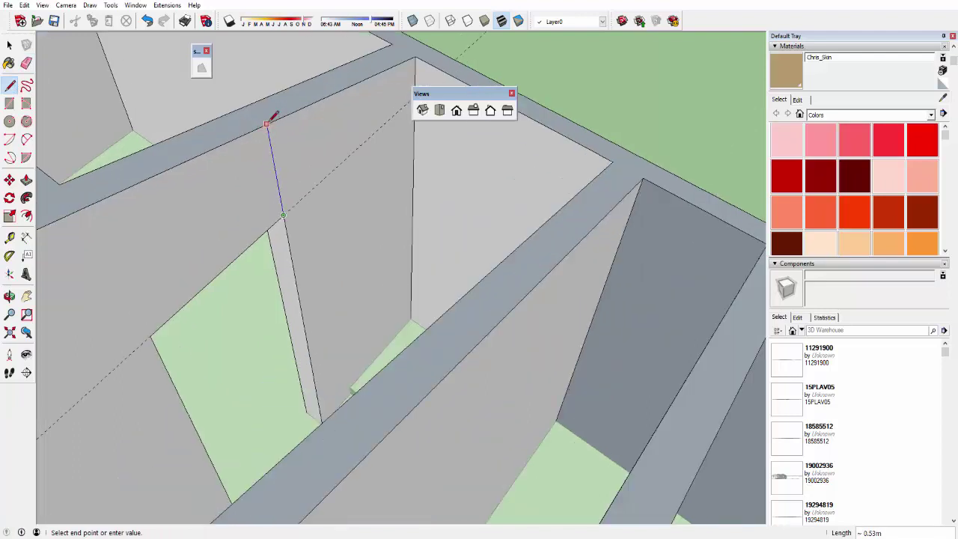
pyautogui.click(267, 123)
pyautogui.press('space')
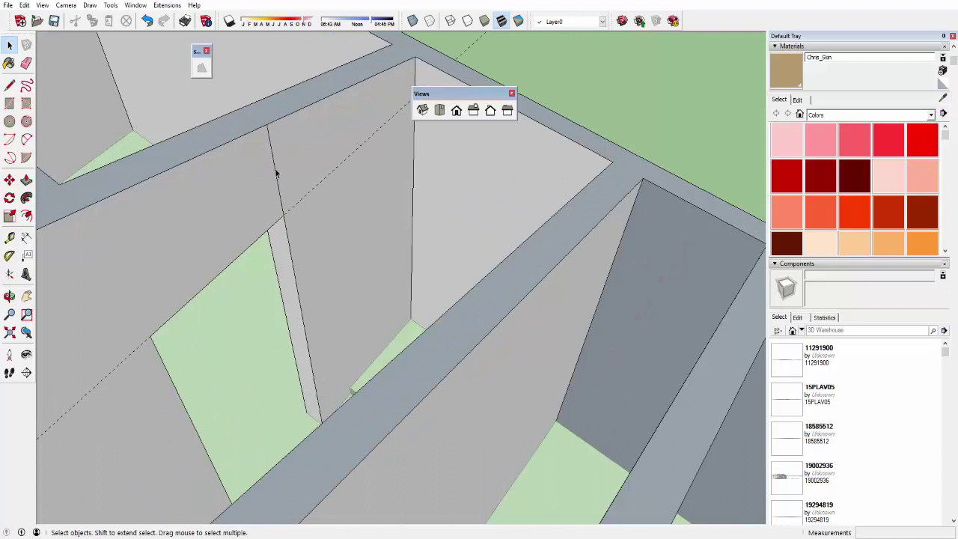
pyautogui.click(275, 173)
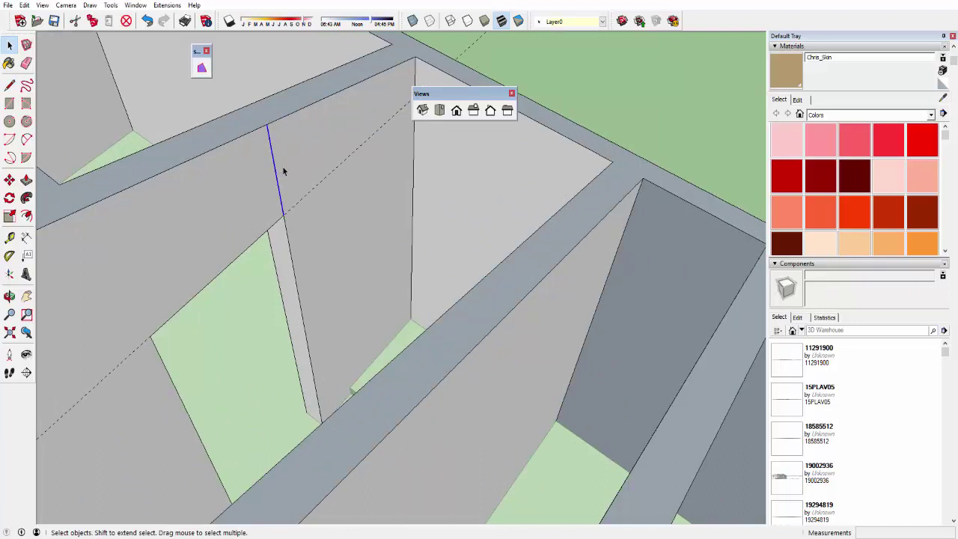
pyautogui.press('m')
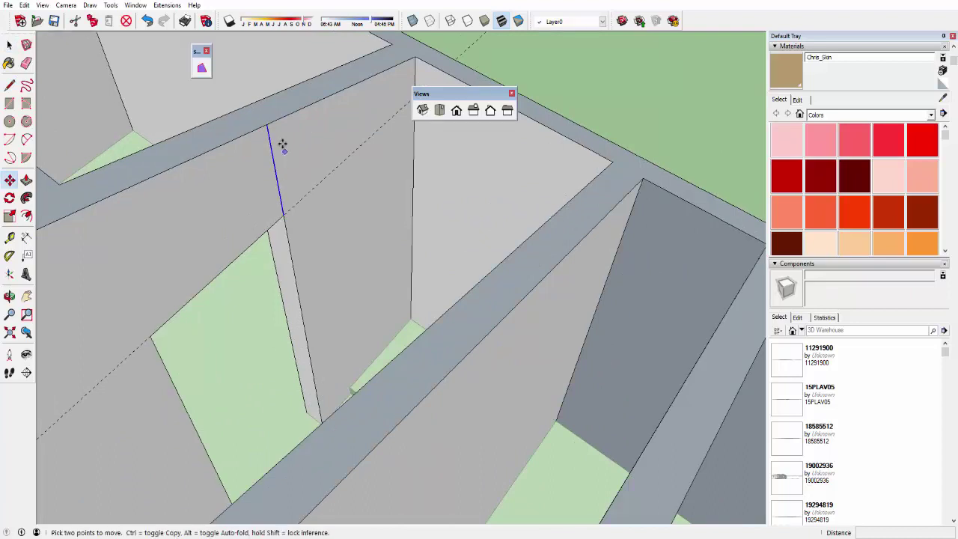
pyautogui.press('ctrl')
pyautogui.click(268, 125)
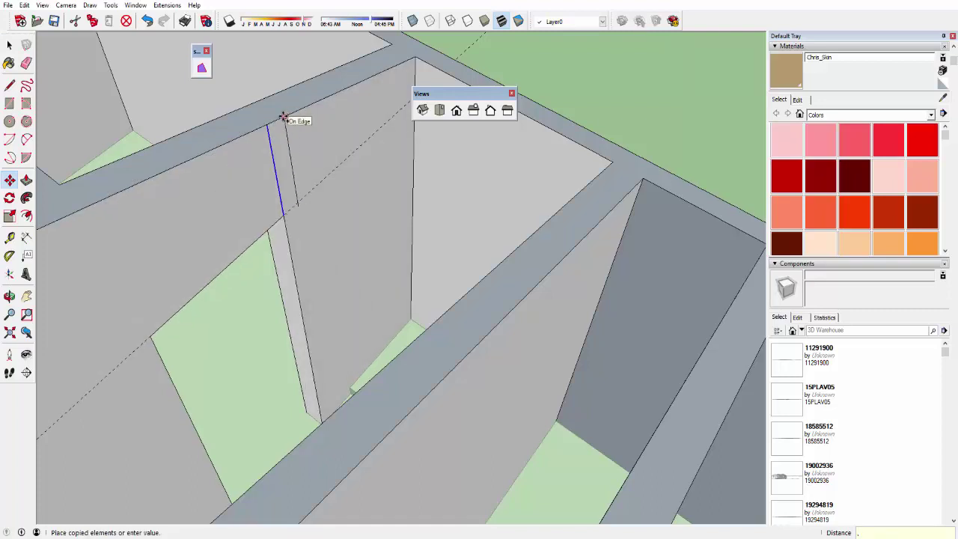
pyautogui.write('.15')
pyautogui.press('Return')
pyautogui.press('space')
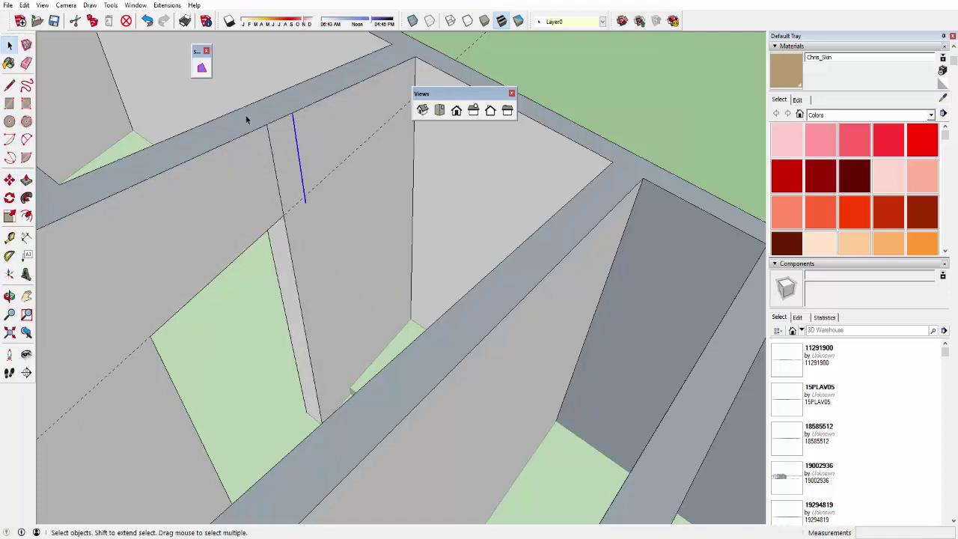
pyautogui.scroll(3, 281, 215)
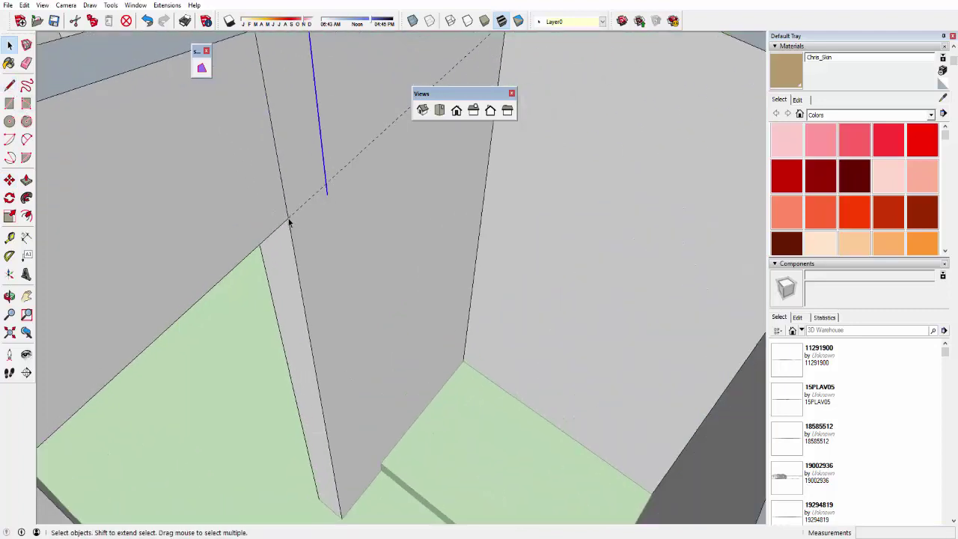
# Close the strip with a line to the copied edge and erase the leftover short segment
pyautogui.click(9, 84)
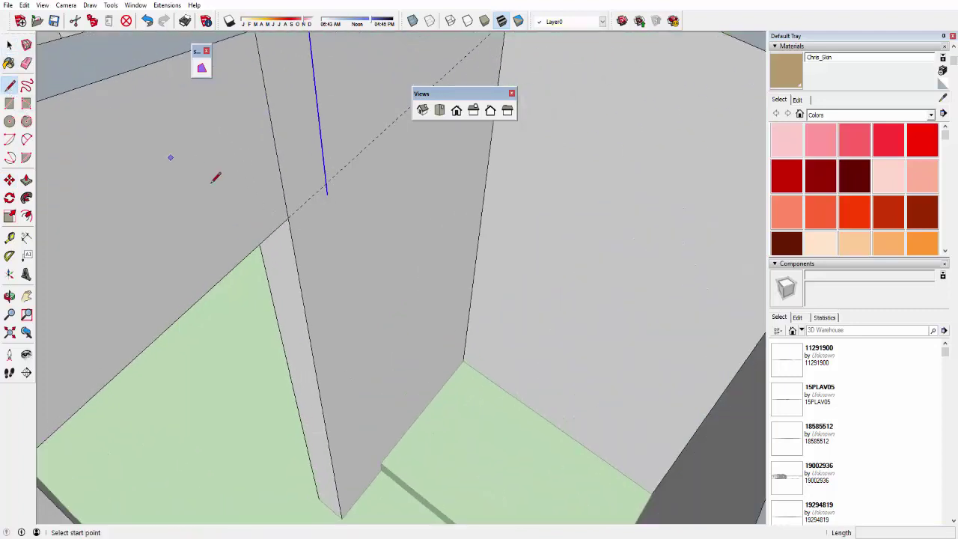
pyautogui.click(288, 218)
pyautogui.click(325, 183)
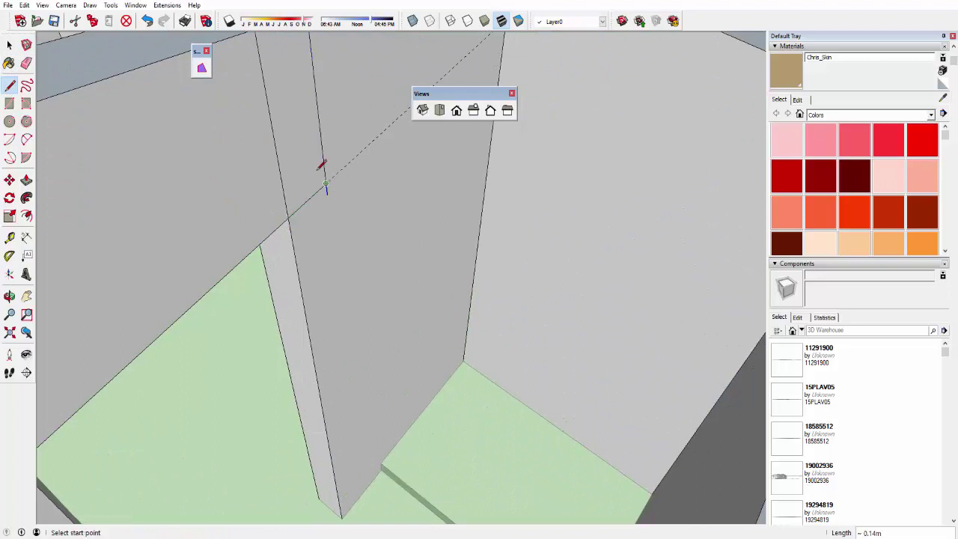
pyautogui.click(27, 63)
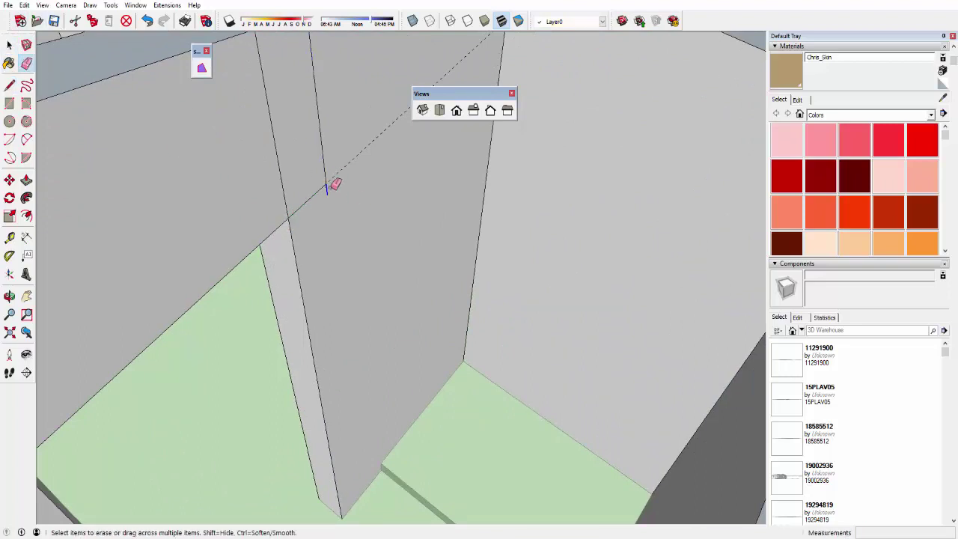
pyautogui.scroll(-3, 330, 191)
pyautogui.press('space')
pyautogui.click(335, 187)
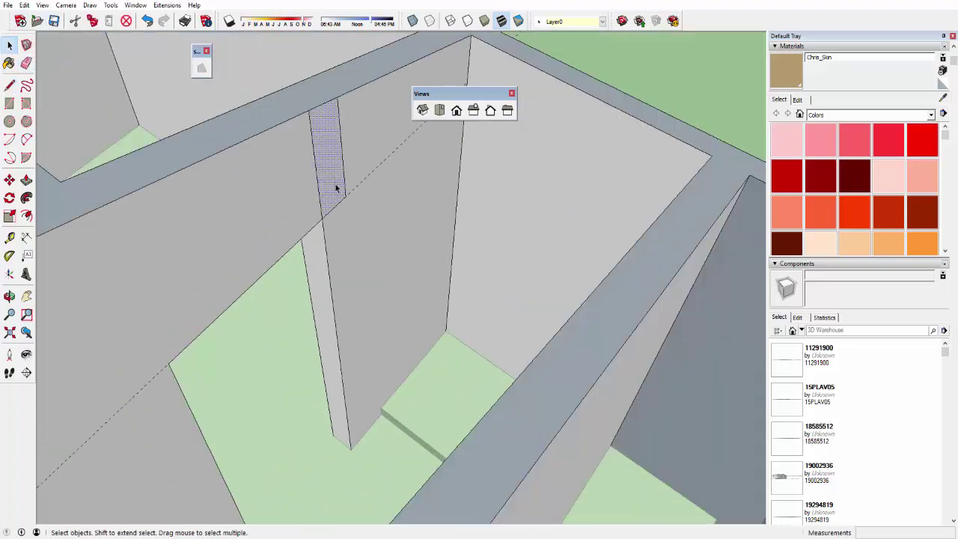
# Push/Pull the narrow strip face 1.12 m to fill the space above the doorway
pyautogui.press('p')
pyautogui.click(320, 145)
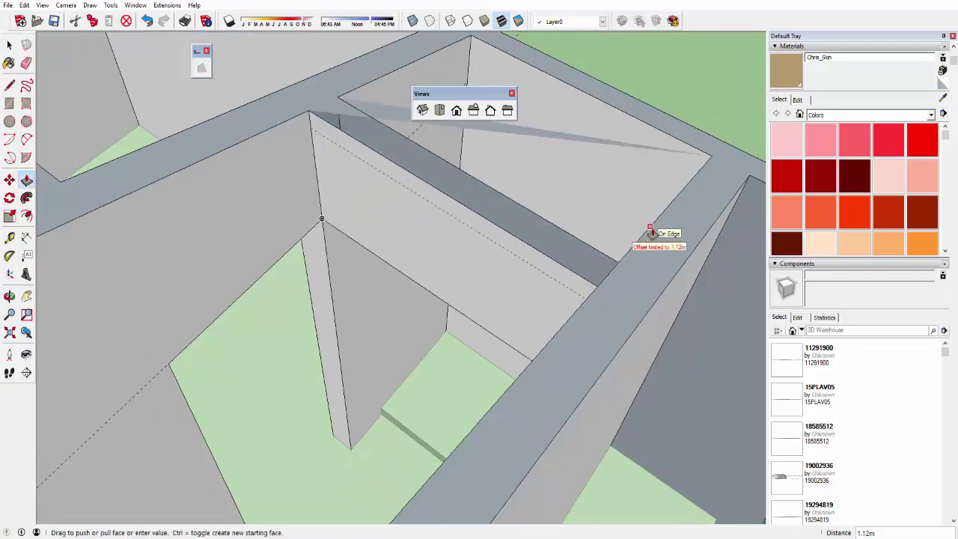
pyautogui.press('Escape')
pyautogui.moveTo(342, 156); pyautogui.dragTo(363, 188, button='middle')
pyautogui.click(364, 188)
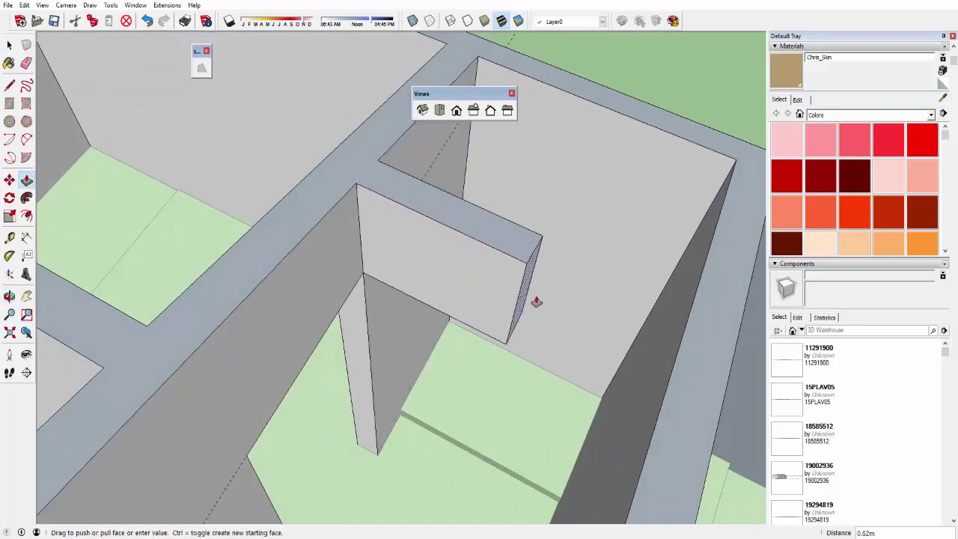
pyautogui.doubleClick(504, 272)
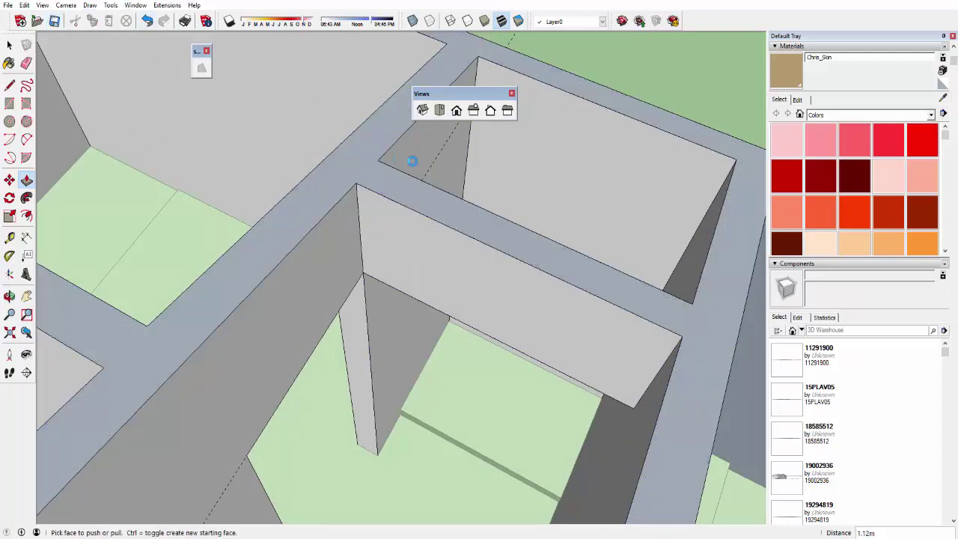
pyautogui.moveTo(496, 235)
pyautogui.mouseDown(button='middle')
pyautogui.moveTo(532, 265)
pyautogui.moveTo(487, 271)
pyautogui.moveTo(494, 248)
pyautogui.moveTo(446, 297)
pyautogui.moveTo(309, 322)
pyautogui.moveTo(252, 349)
pyautogui.moveTo(372, 368)
pyautogui.moveTo(472, 310)
pyautogui.moveTo(506, 256)
pyautogui.moveTo(558, 273)
pyautogui.moveTo(556, 377)
pyautogui.moveTo(459, 381)
pyautogui.moveTo(404, 231)
pyautogui.mouseUp(button='middle')
# Undo the recent edits to restore the erased wall section and remove the copied line
pyautogui.press('Escape')
pyautogui.hotkey('ctrl', 'z')
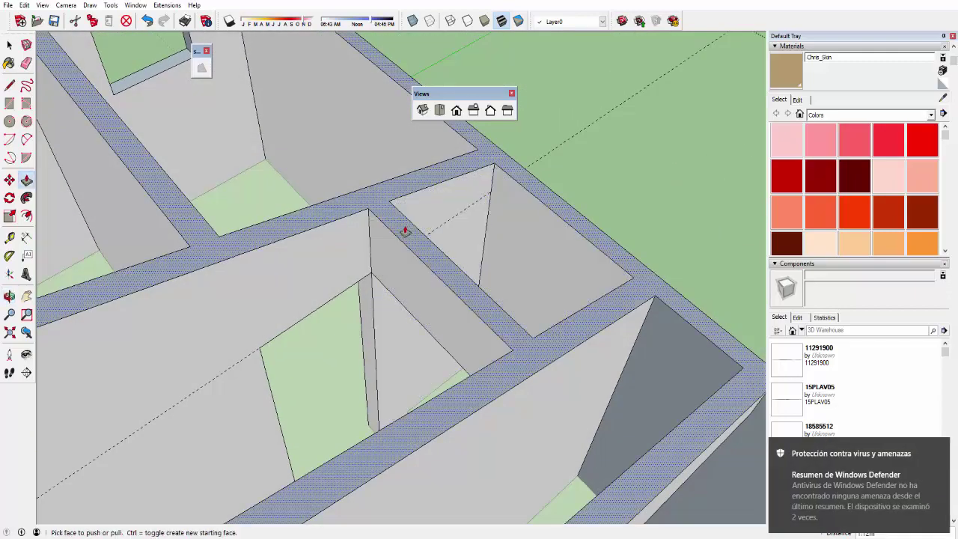
pyautogui.hotkey('ctrl', 'z')
pyautogui.click(147, 22)
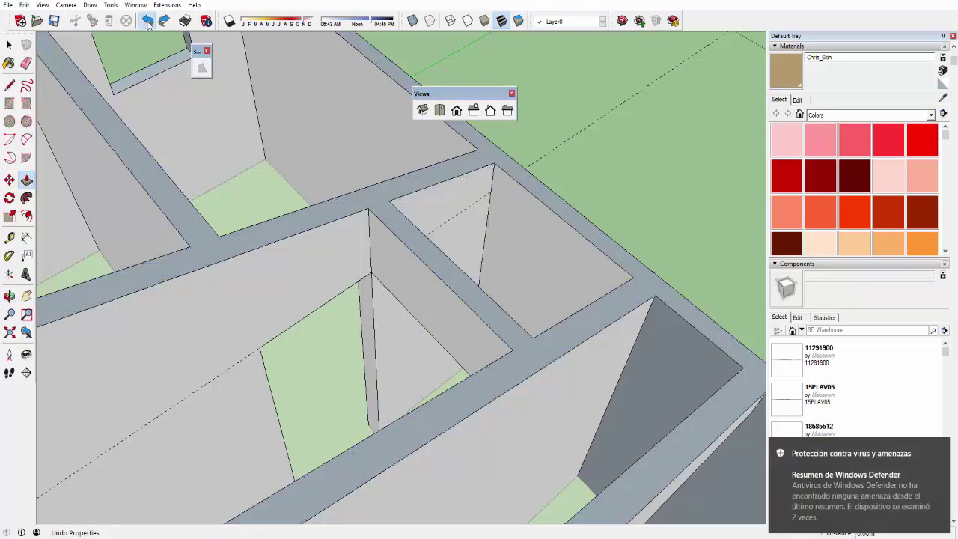
pyautogui.click(147, 22)
pyautogui.click(147, 22)
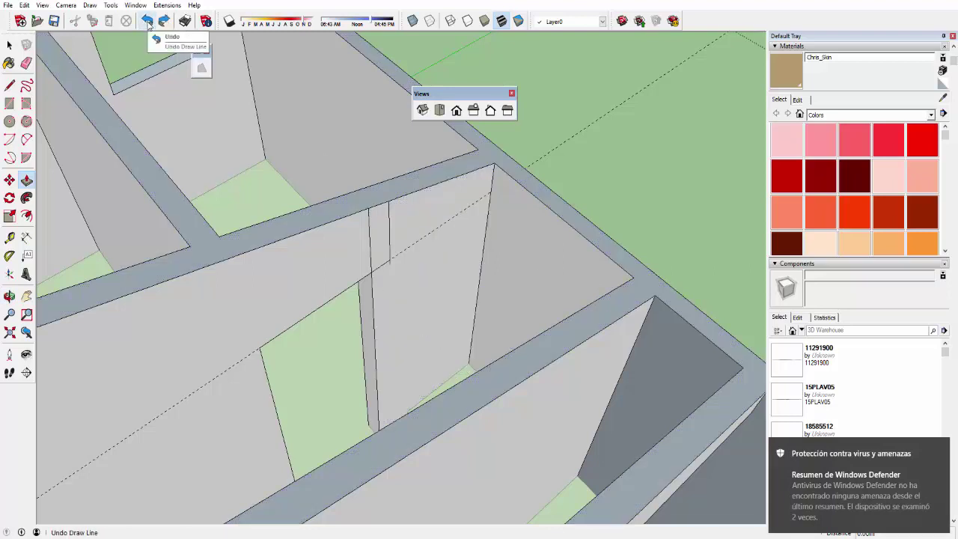
pyautogui.click(147, 22)
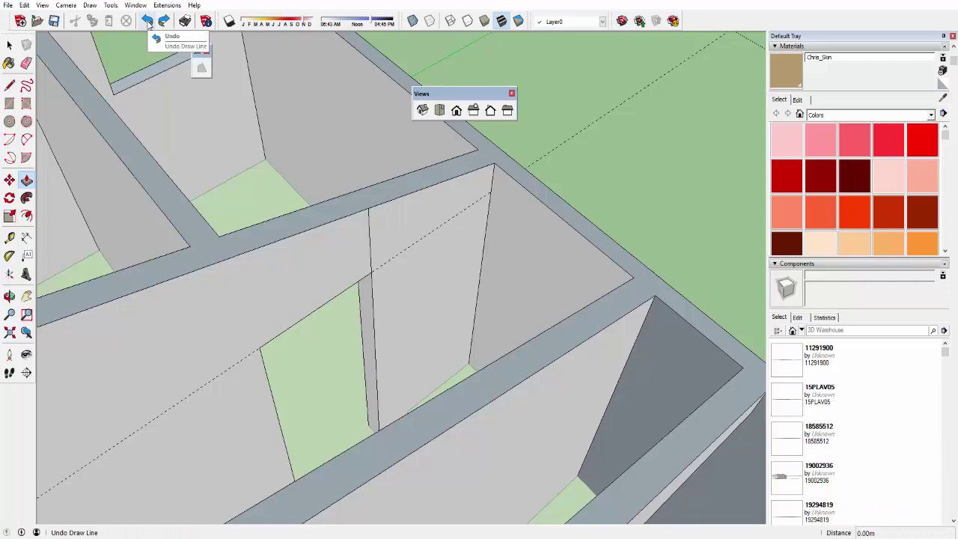
pyautogui.scroll(3, 336, 199)
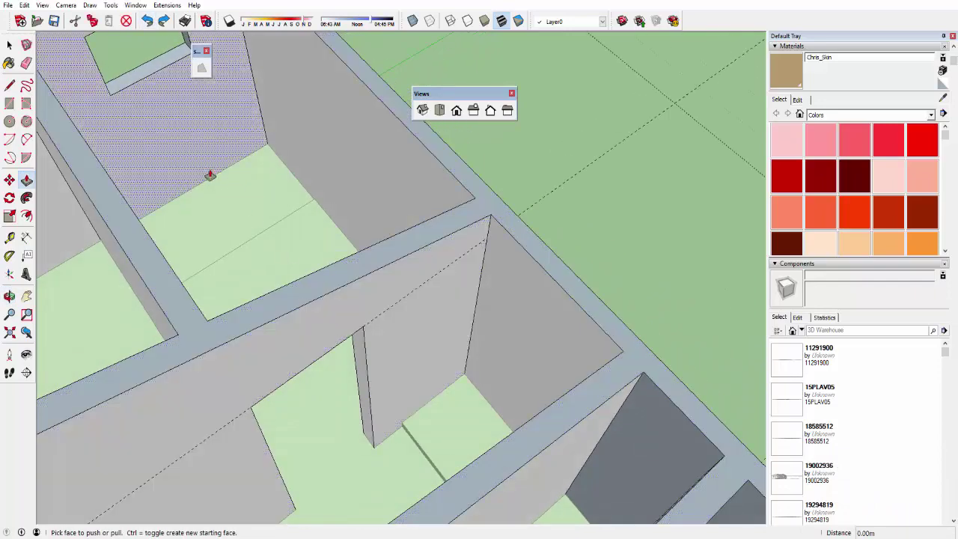
# Place a guide across the wall face and draw a line from it to the wall's top edge
pyautogui.click(9, 237)
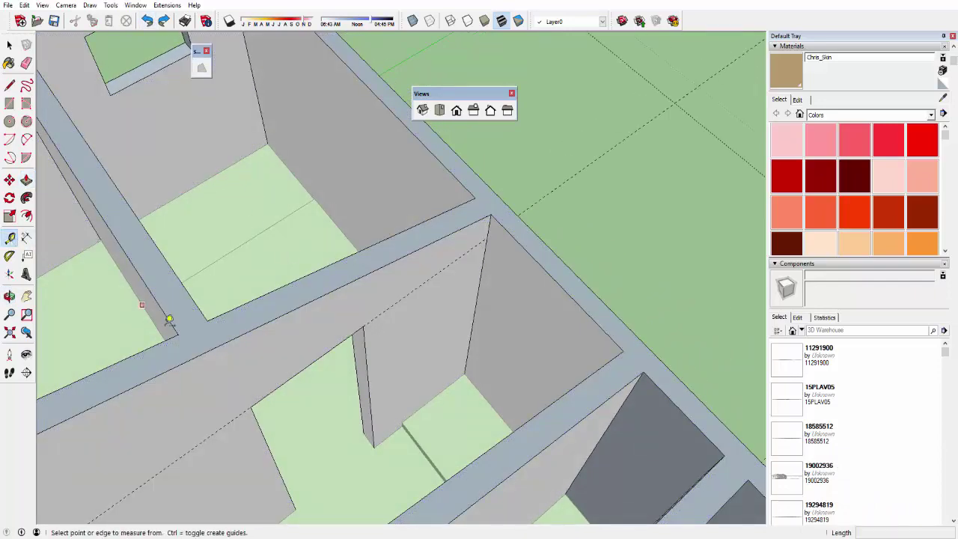
pyautogui.press('o')
pyautogui.press('t')
pyautogui.click(468, 350)
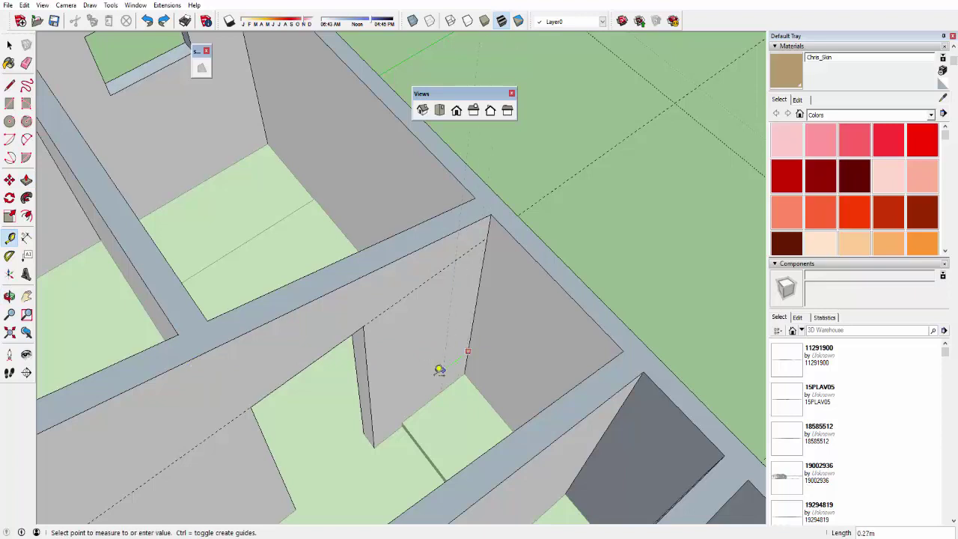
pyautogui.click(406, 415)
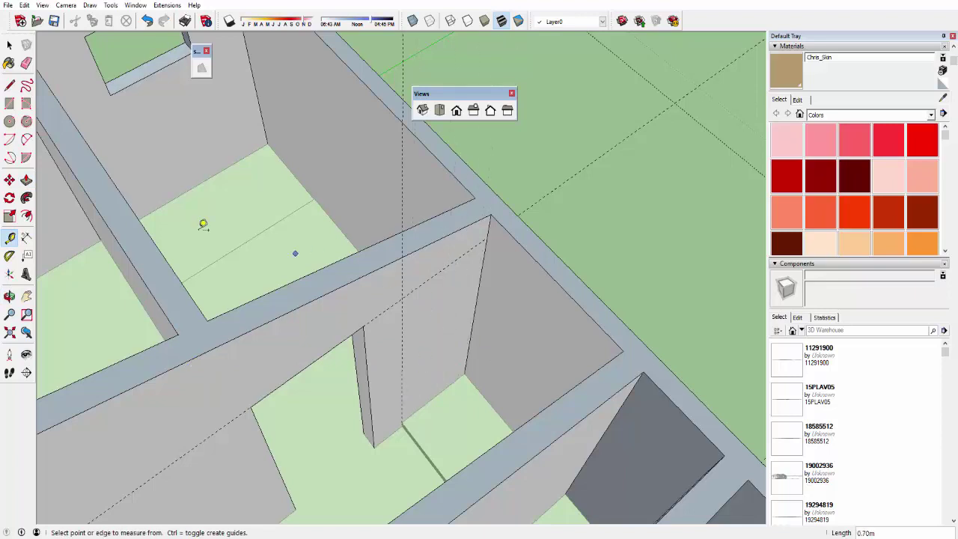
pyautogui.press('l')
pyautogui.scroll(3, 472, 329)
pyautogui.scroll(1, 404, 299)
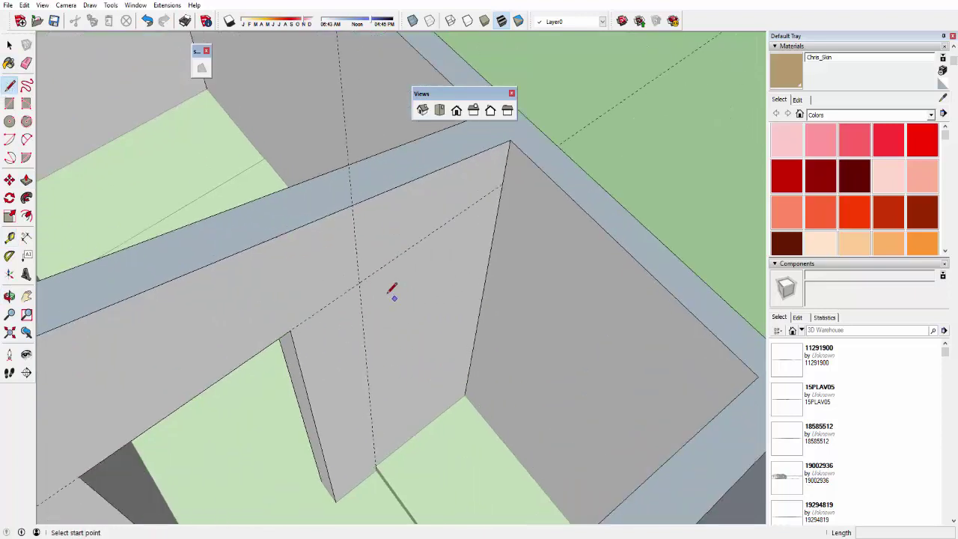
pyautogui.click(359, 281)
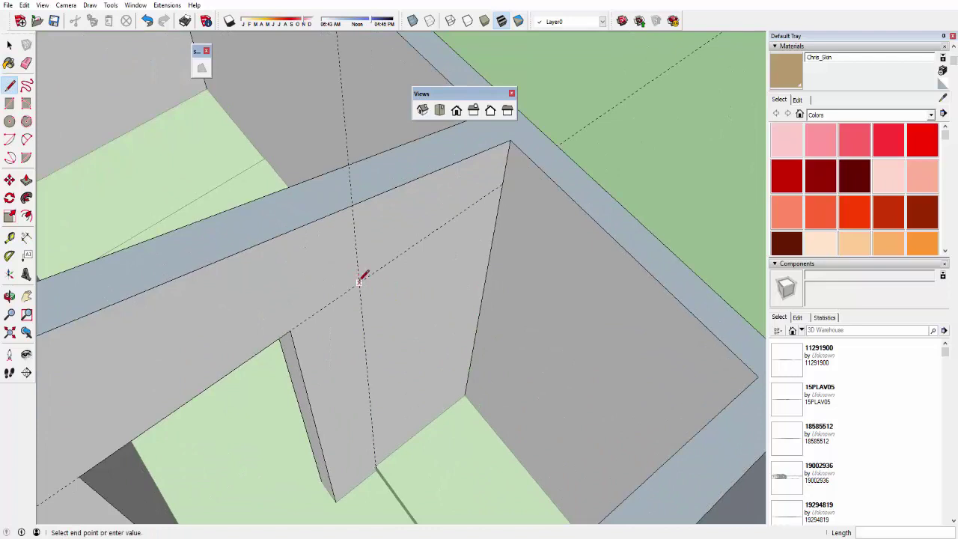
pyautogui.click(366, 217)
pyautogui.press('space')
pyautogui.scroll(1, 364, 242)
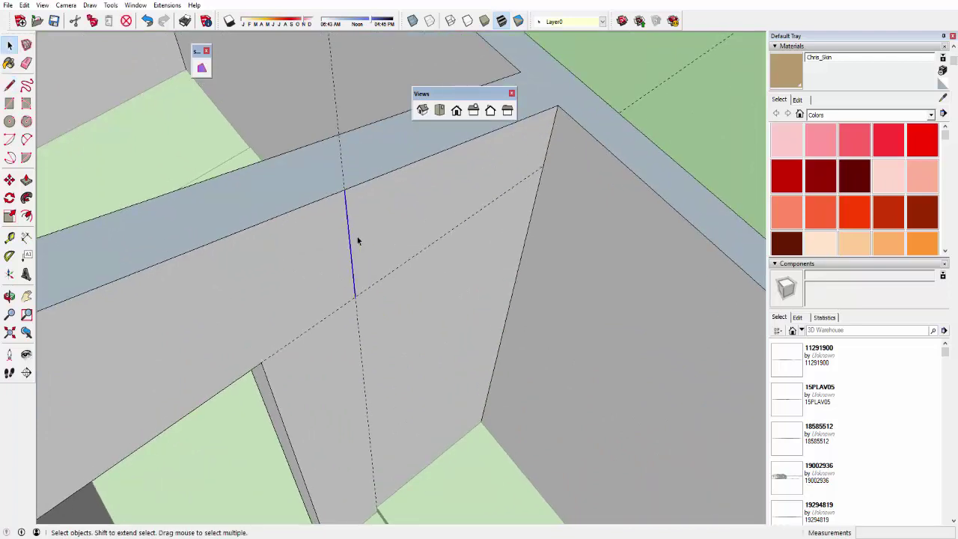
# Copy the new line 0.15 m along and close the small outline at the guide
pyautogui.press('m')
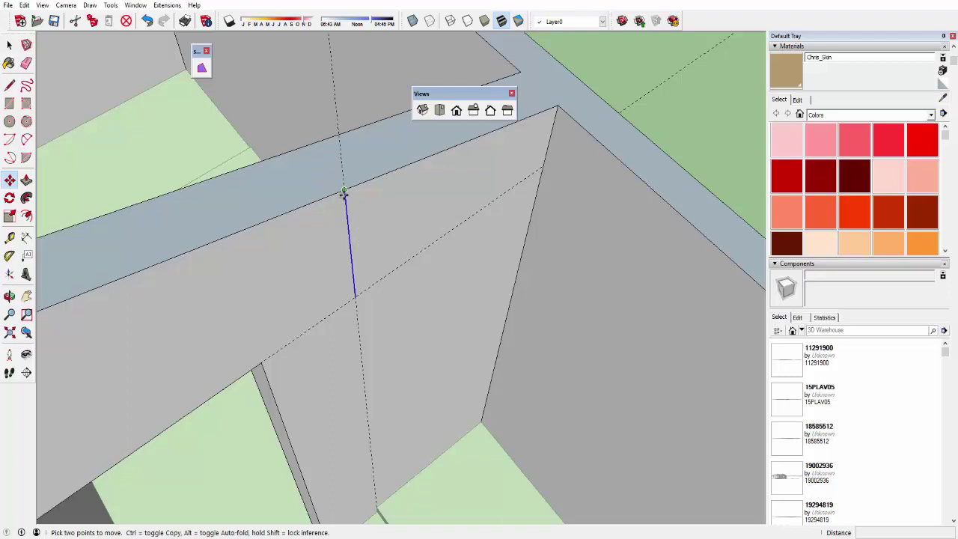
pyautogui.press('ctrl')
pyautogui.click(343, 192)
pyautogui.write('.15')
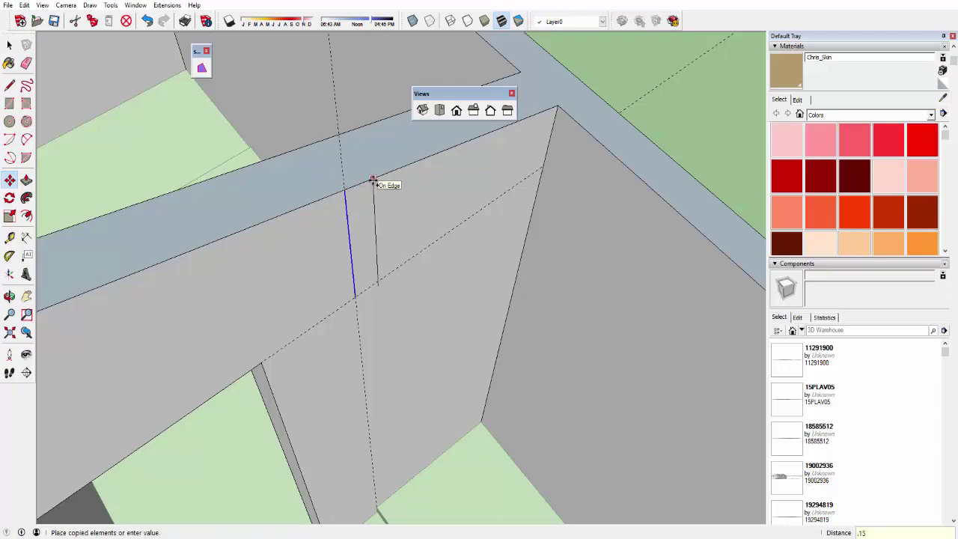
pyautogui.press('Return')
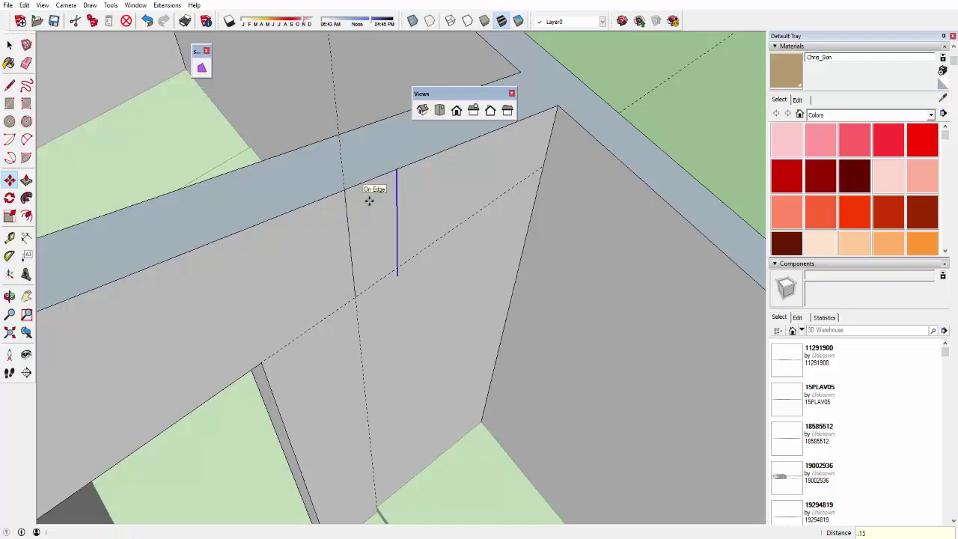
pyautogui.scroll(-2, 368, 201)
pyautogui.press('l')
pyautogui.scroll(3, 382, 247)
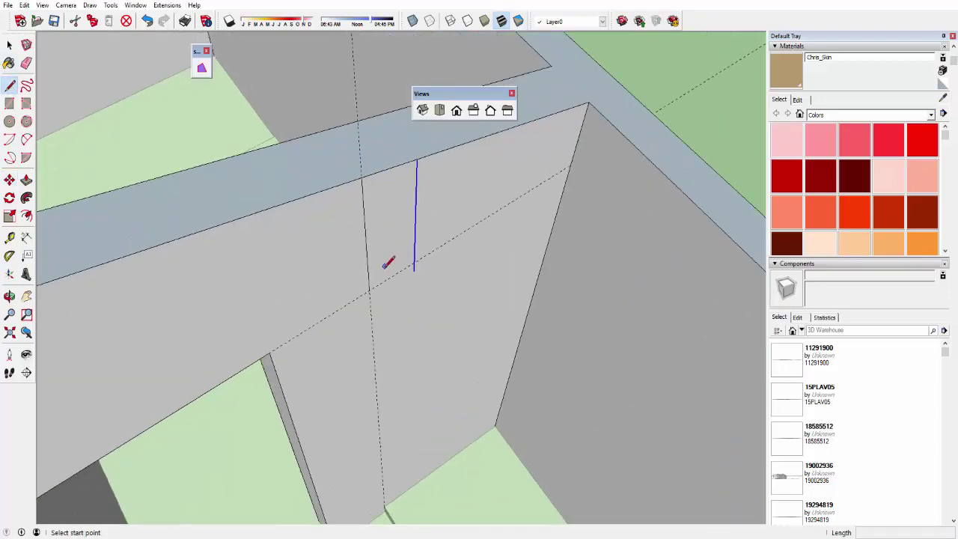
pyautogui.scroll(1, 385, 265)
pyautogui.click(364, 298)
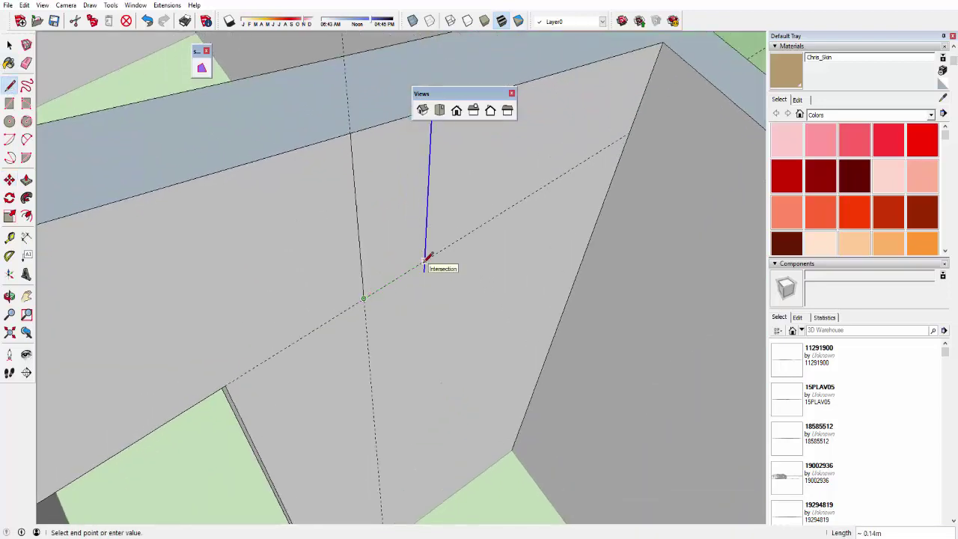
pyautogui.click(424, 261)
# Push/Pull the small wall face 1.12 m across the gap above the doorway
pyautogui.press('e')
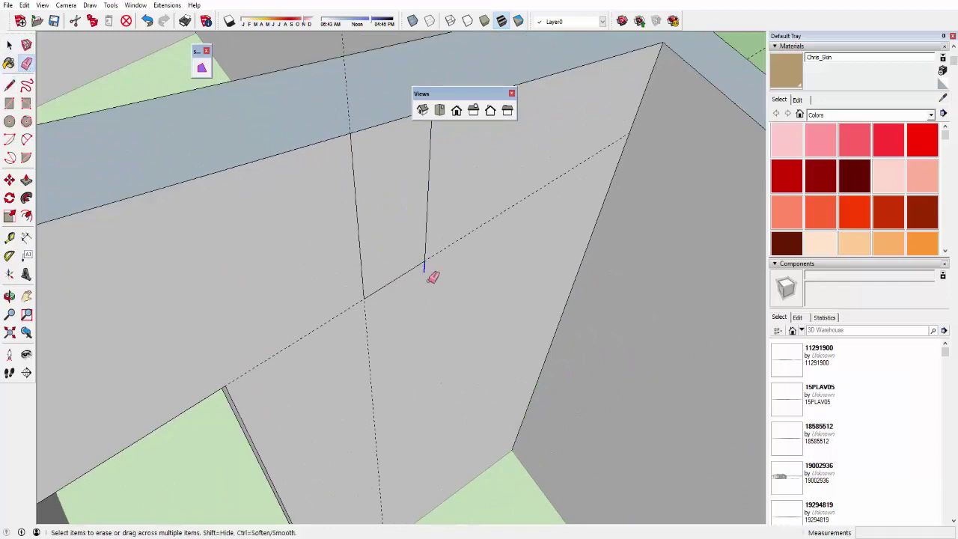
pyautogui.moveTo(426, 267); pyautogui.dragTo(454, 267, button='middle')
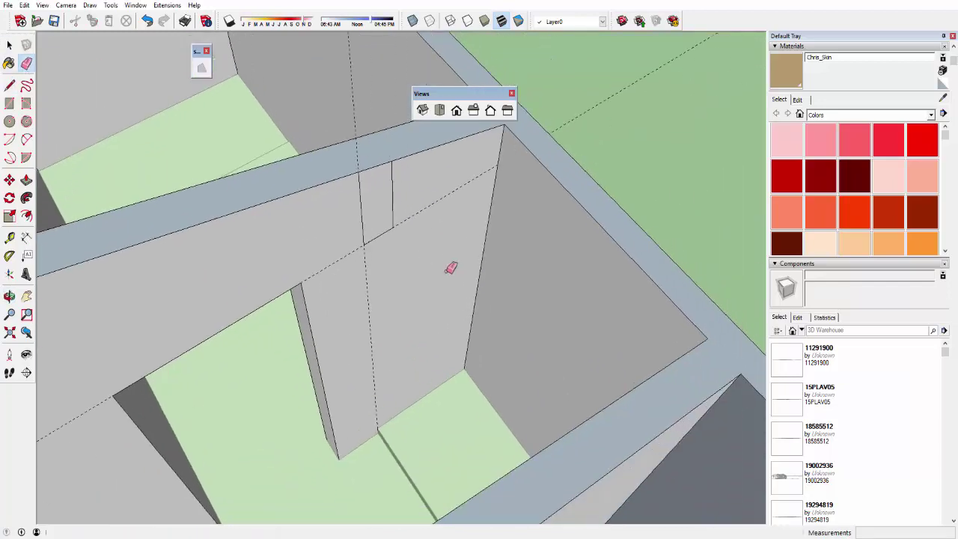
pyautogui.press('p')
pyautogui.moveTo(378, 207); pyautogui.dragTo(710, 347)
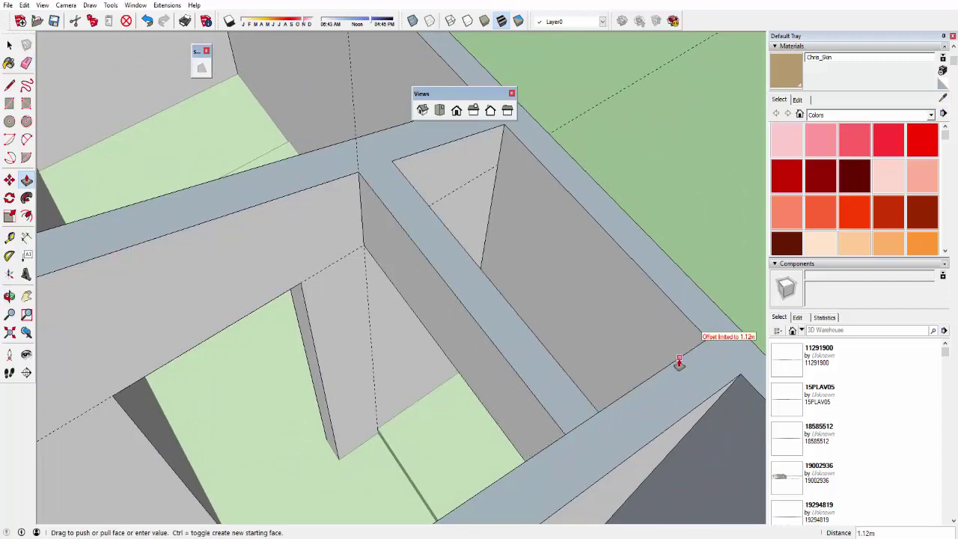
pyautogui.click(678, 362)
pyautogui.scroll(-2, 337, 198)
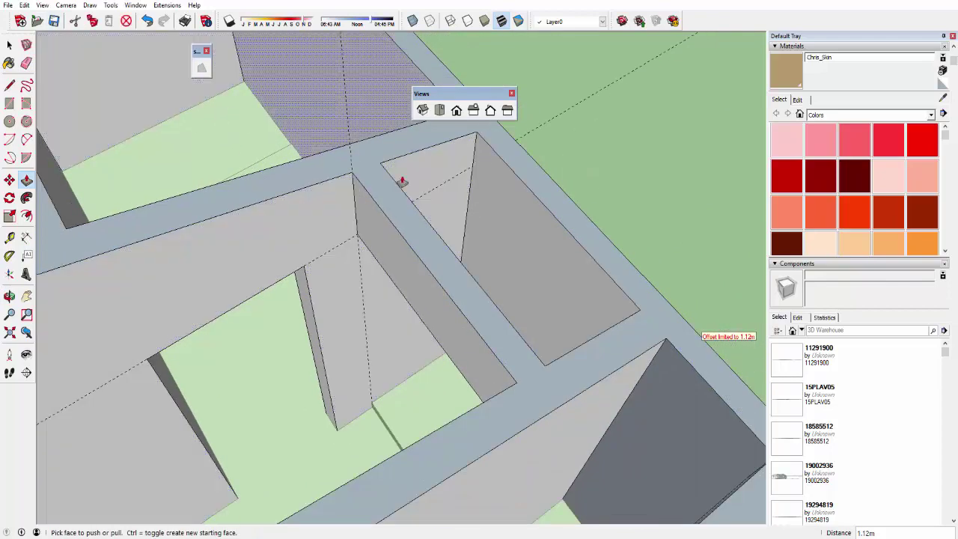
pyautogui.moveTo(402, 181)
pyautogui.mouseDown(button='middle')
pyautogui.moveTo(425, 253)
pyautogui.moveTo(224, 149)
pyautogui.mouseUp(button='middle')
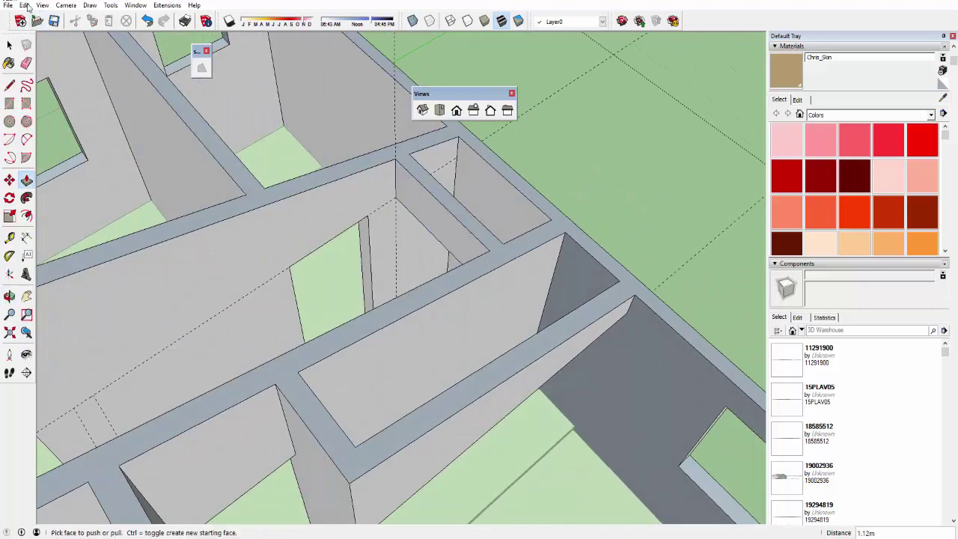
# Delete all guides via Edit > Delete Guides and view the whole house from above
pyautogui.click(25, 5)
pyautogui.click(66, 102)
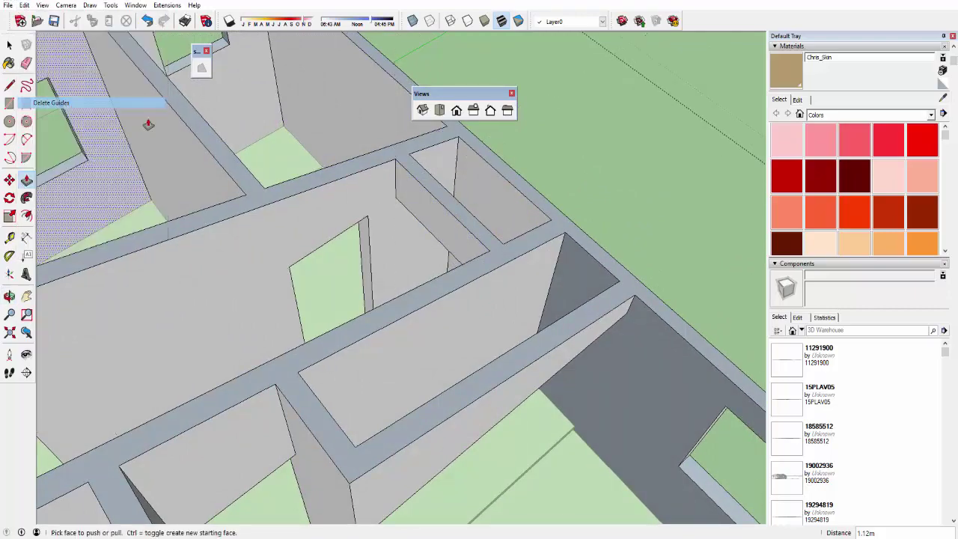
pyautogui.scroll(-2, 475, 214)
pyautogui.scroll(-3, 474, 214)
pyautogui.moveTo(524, 240)
pyautogui.mouseDown(button='middle')
pyautogui.moveTo(481, 259)
pyautogui.moveTo(545, 352)
pyautogui.moveTo(569, 359)
pyautogui.moveTo(533, 307)
pyautogui.moveTo(428, 277)
pyautogui.moveTo(278, 301)
pyautogui.moveTo(609, 231)
pyautogui.moveTo(479, 297)
pyautogui.moveTo(711, 231)
pyautogui.moveTo(534, 124)
pyautogui.moveTo(174, 142)
pyautogui.moveTo(449, 319)
pyautogui.moveTo(449, 304)
pyautogui.moveTo(483, 299)
pyautogui.mouseUp(button='middle')
# Select the gable wall together with the interior partition wall
pyautogui.click(459, 290)
pyautogui.scroll(3, 483, 299)
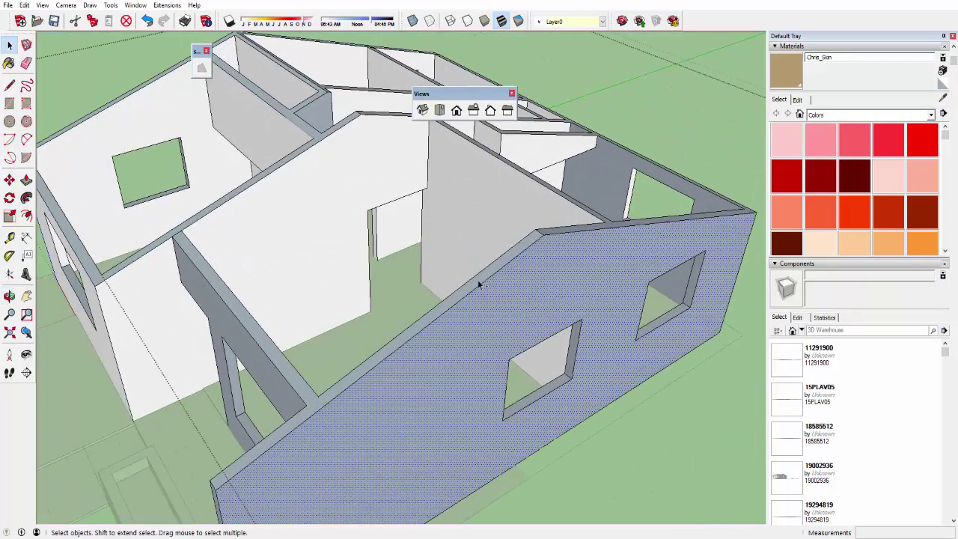
pyautogui.keyDown('shift'); pyautogui.click(234, 301); pyautogui.keyUp('shift')
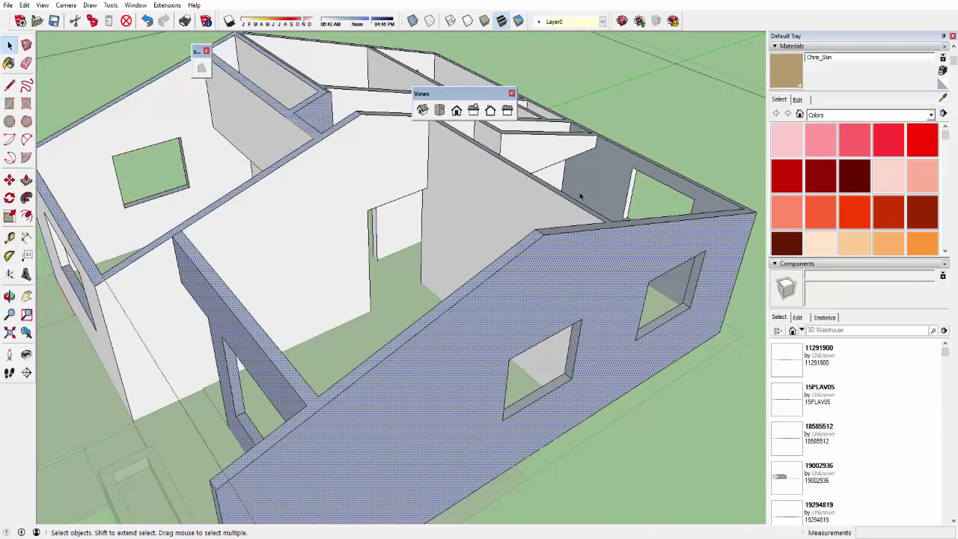
# Inspect the selected gable wall from several angles and bring up its context menu
pyautogui.moveTo(579, 196); pyautogui.dragTo(663, 284, button='middle')
pyautogui.scroll(5, 423, 251)
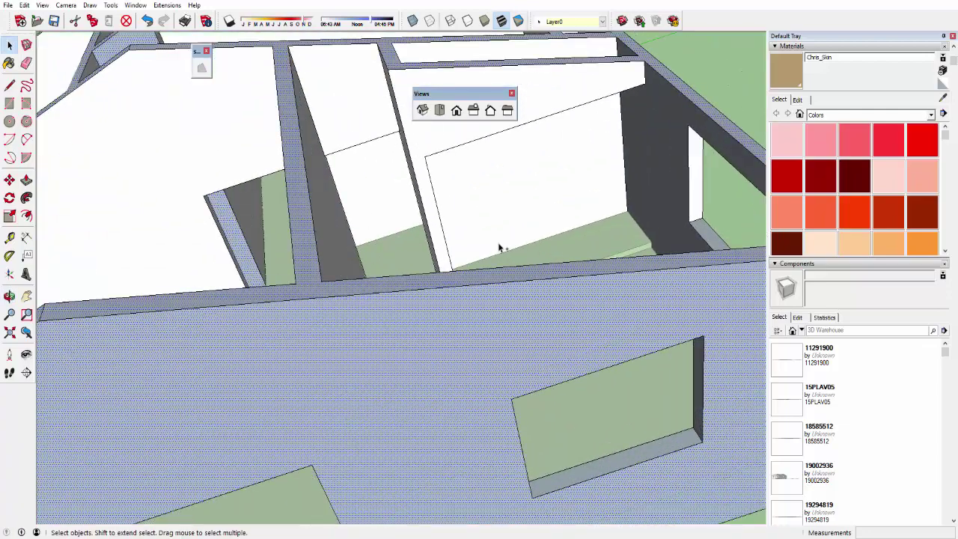
pyautogui.scroll(-5, 498, 248)
pyautogui.moveTo(499, 248); pyautogui.dragTo(623, 286, button='middle')
pyautogui.scroll(5, 623, 287)
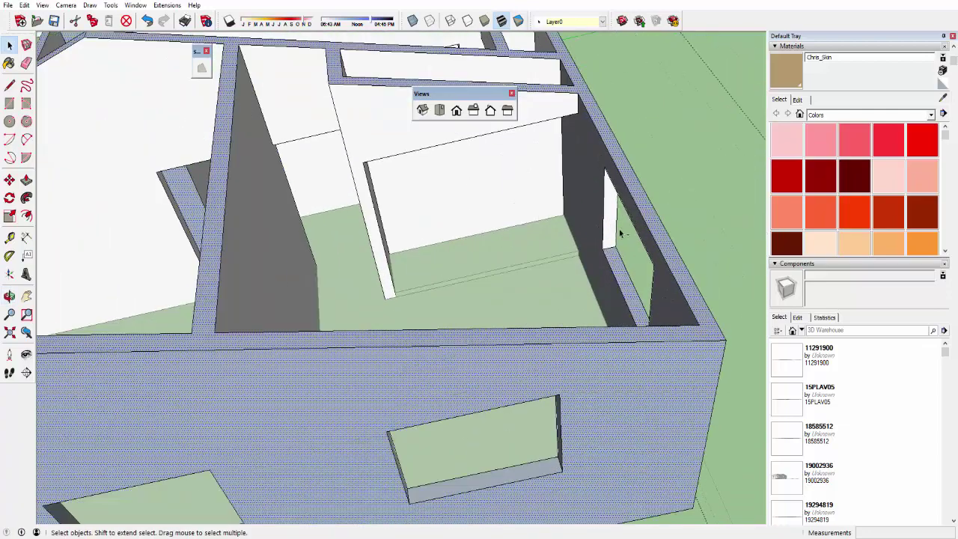
pyautogui.moveTo(595, 208)
pyautogui.mouseDown(button='middle')
pyautogui.moveTo(642, 274)
pyautogui.moveTo(692, 268)
pyautogui.moveTo(417, 299)
pyautogui.mouseUp(button='middle')
pyautogui.scroll(-5, 641, 274)
pyautogui.scroll(4, 420, 310)
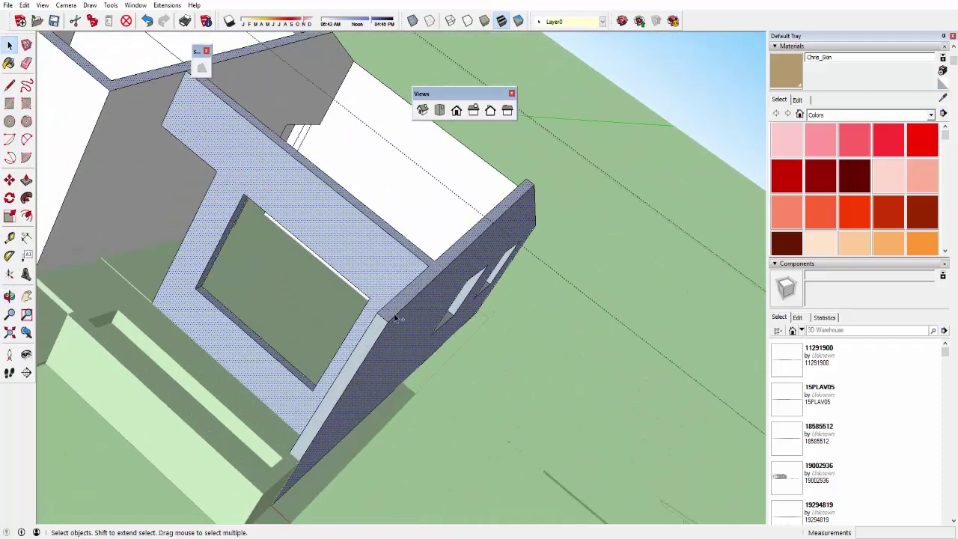
pyautogui.rightClick(371, 337)
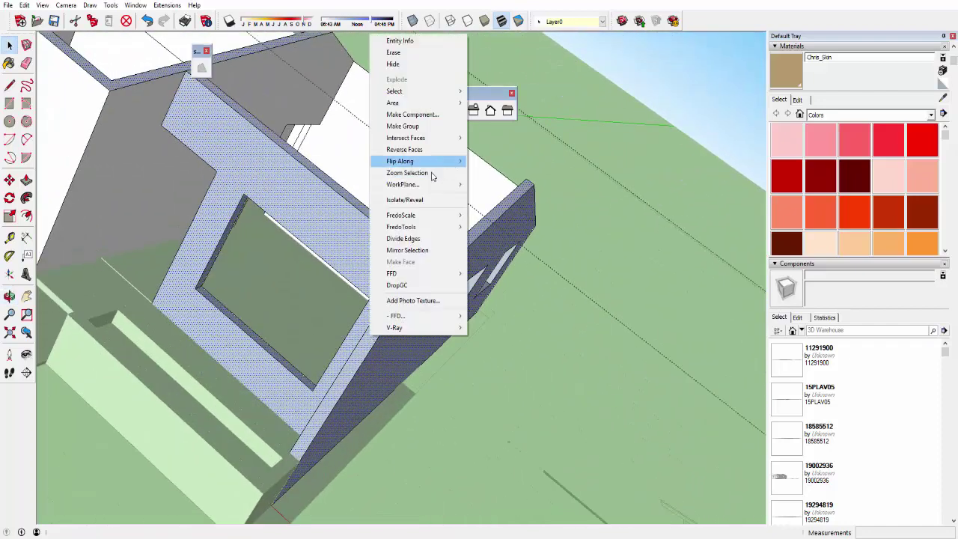
pyautogui.scroll(-2, 445, 220)
pyautogui.scroll(-3, 566, 290)
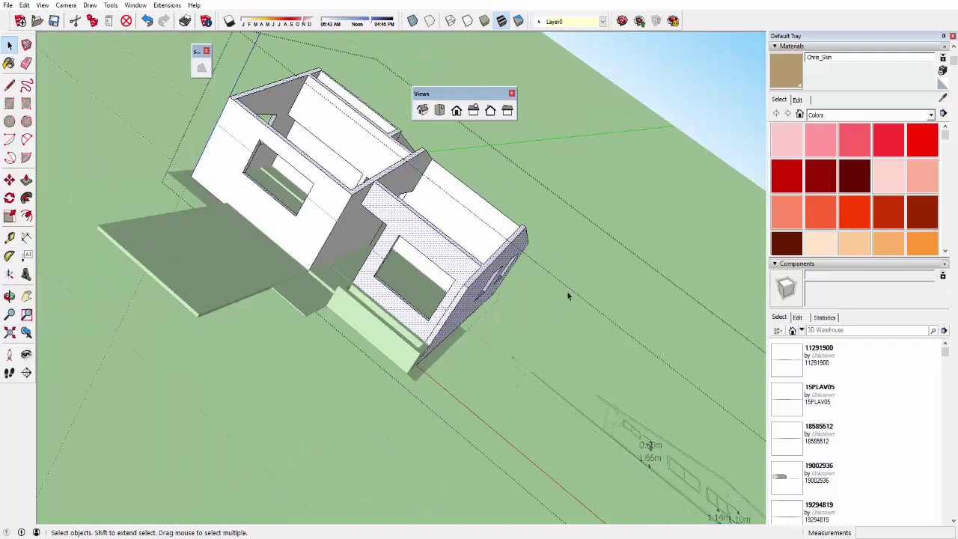
# Orbit to a high view looking down into the right room
pyautogui.moveTo(567, 290)
pyautogui.mouseDown(button='middle')
pyautogui.moveTo(408, 320)
pyautogui.moveTo(448, 322)
pyautogui.mouseUp(button='middle')
pyautogui.scroll(2, 551, 321)
pyautogui.scroll(2, 553, 299)
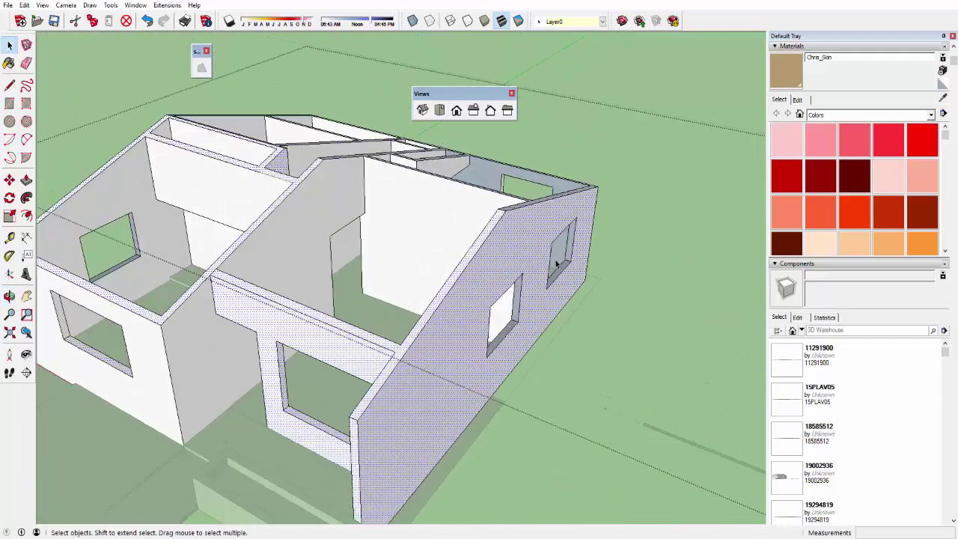
pyautogui.scroll(3, 566, 238)
pyautogui.scroll(2, 571, 241)
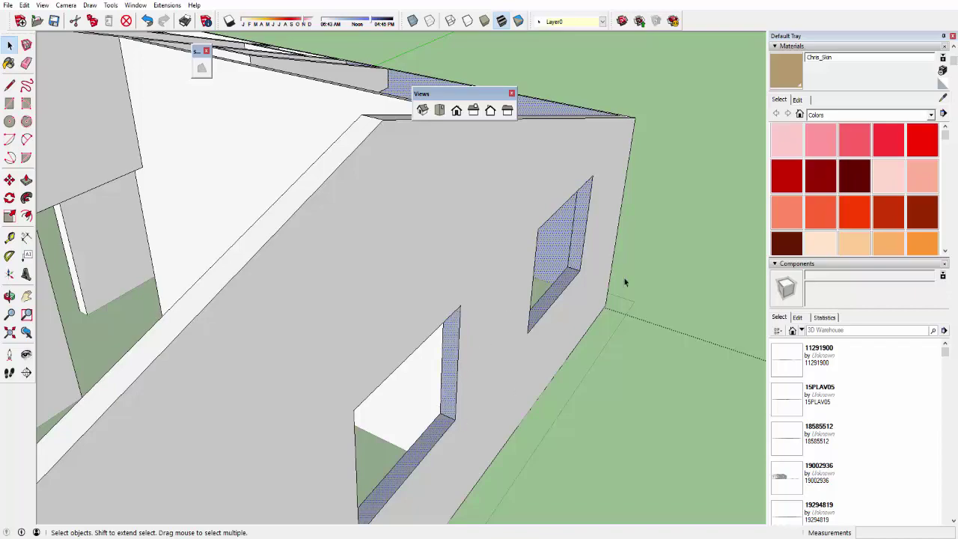
pyautogui.scroll(2, 329, 345)
pyautogui.scroll(-5, 482, 271)
pyautogui.moveTo(520, 238); pyautogui.dragTo(428, 346, button='middle')
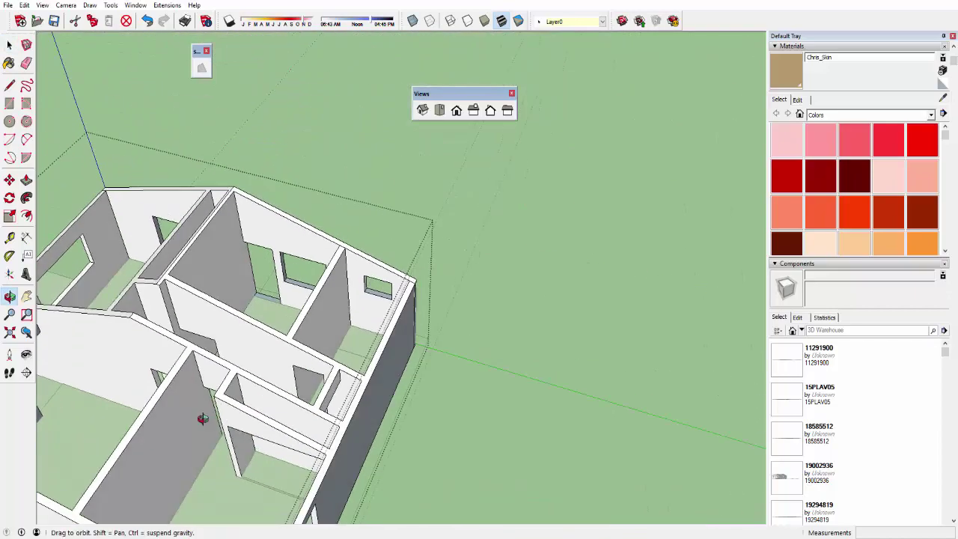
pyautogui.scroll(2, 428, 346)
pyautogui.scroll(-2, 496, 337)
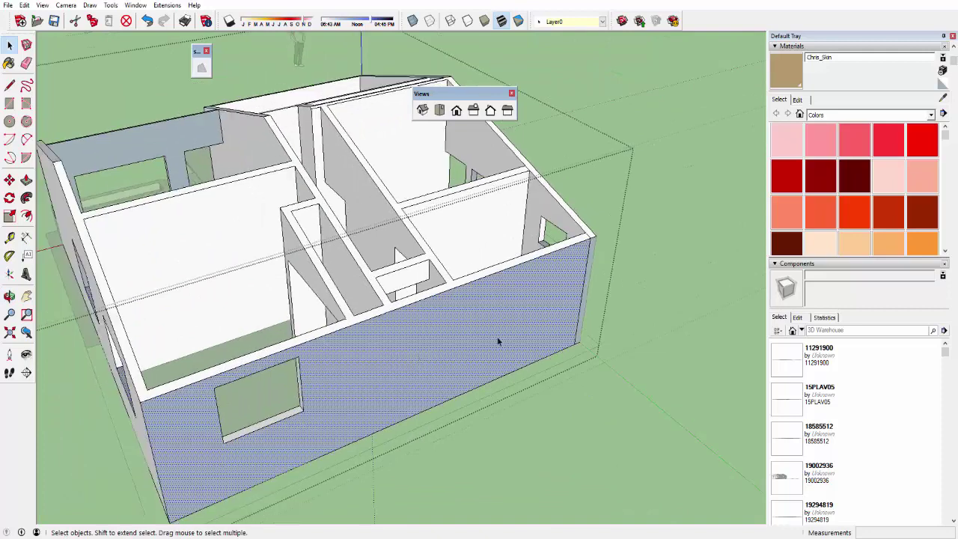
pyautogui.scroll(3, 580, 267)
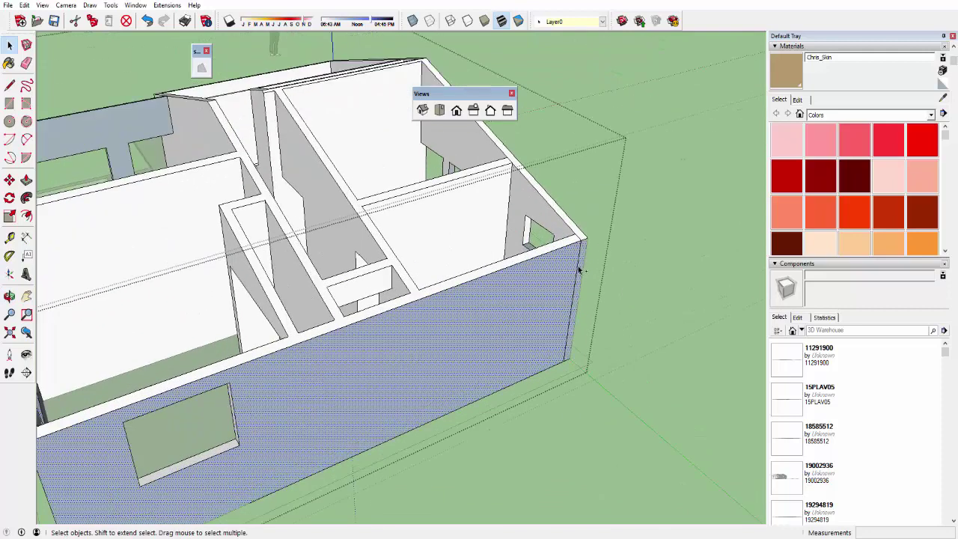
pyautogui.moveTo(580, 270); pyautogui.dragTo(530, 242, button='middle')
pyautogui.scroll(3, 522, 336)
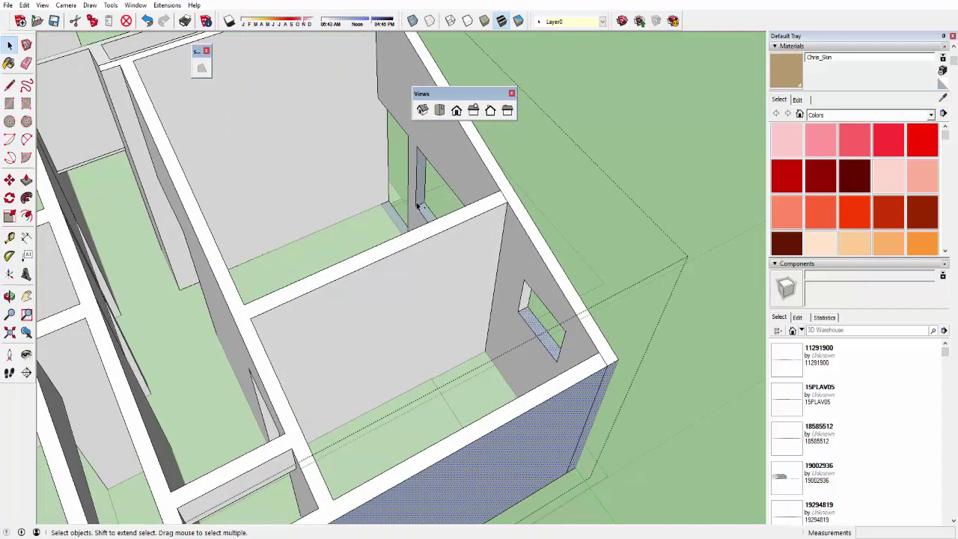
pyautogui.moveTo(427, 212); pyautogui.dragTo(431, 218, button='middle')
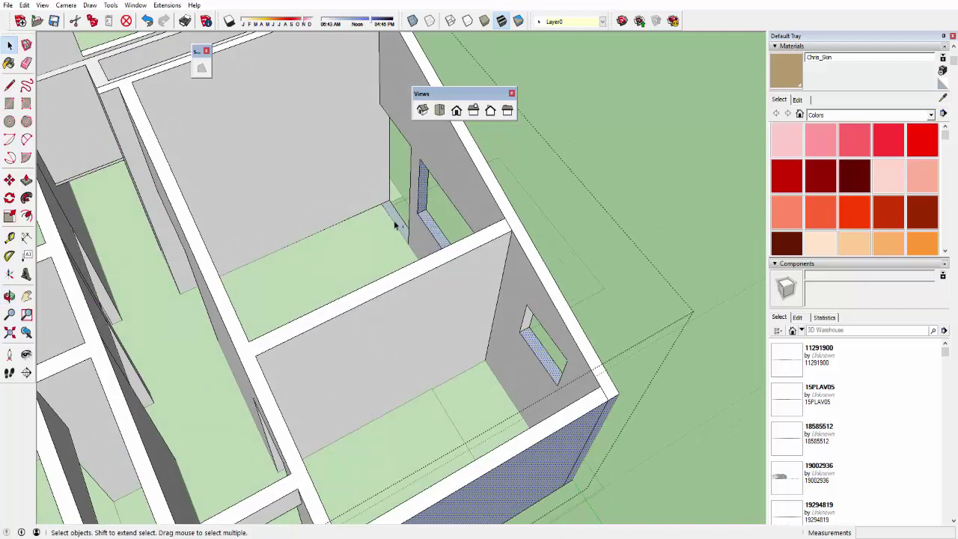
# Reverse Faces on the blue room wall and the blue left wall
pyautogui.rightClick(398, 224)
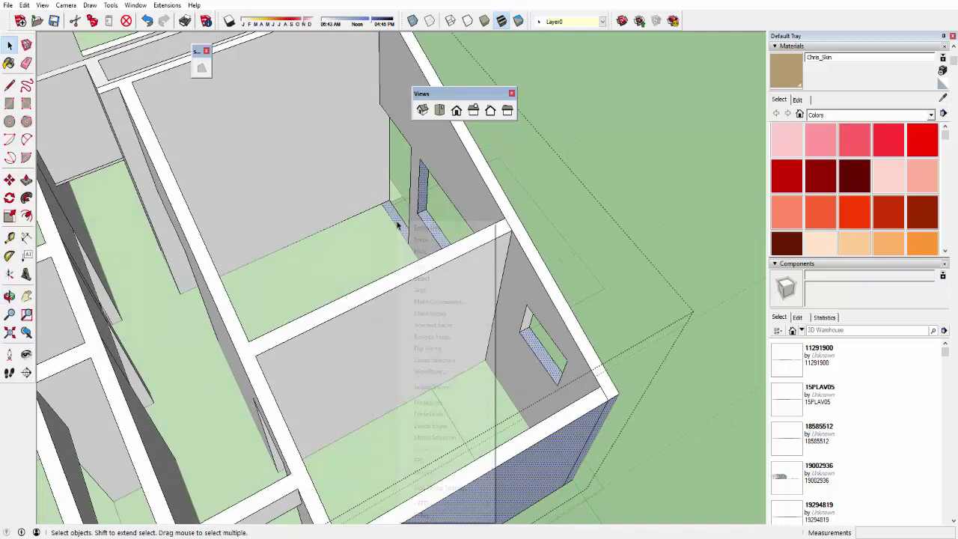
pyautogui.click(445, 338)
pyautogui.scroll(-3, 545, 275)
pyautogui.scroll(-3, 465, 292)
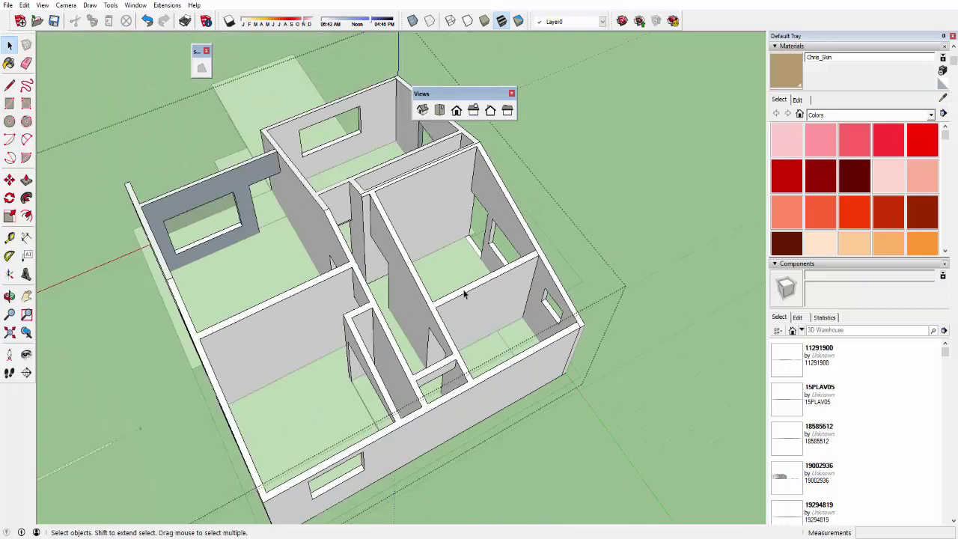
pyautogui.scroll(5, 242, 172)
pyautogui.rightClick(231, 155)
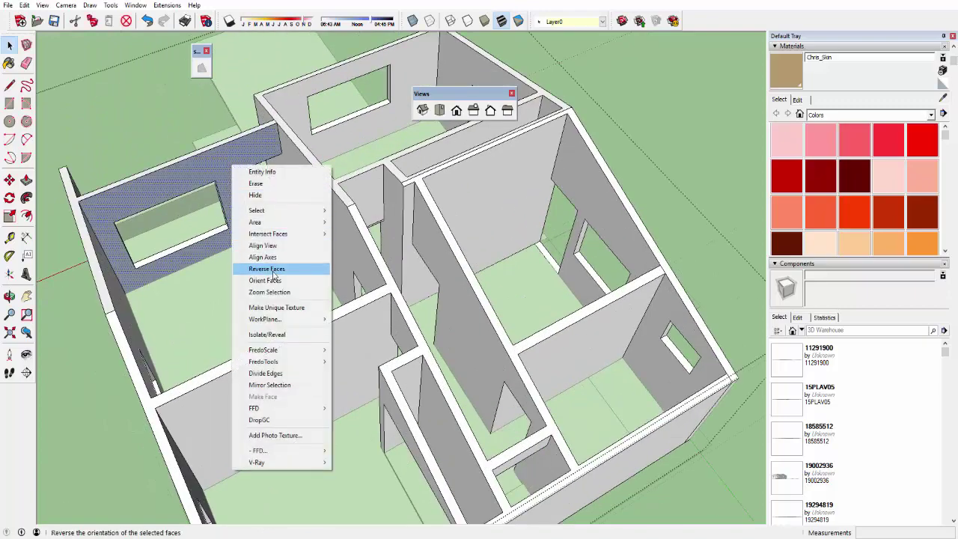
pyautogui.click(299, 269)
pyautogui.scroll(-5, 328, 228)
# From outside, flip the blue left gable wall and right wall with Shift+R
pyautogui.moveTo(655, 154)
pyautogui.mouseDown(button='middle')
pyautogui.moveTo(680, 210)
pyautogui.moveTo(470, 214)
pyautogui.mouseUp(button='middle')
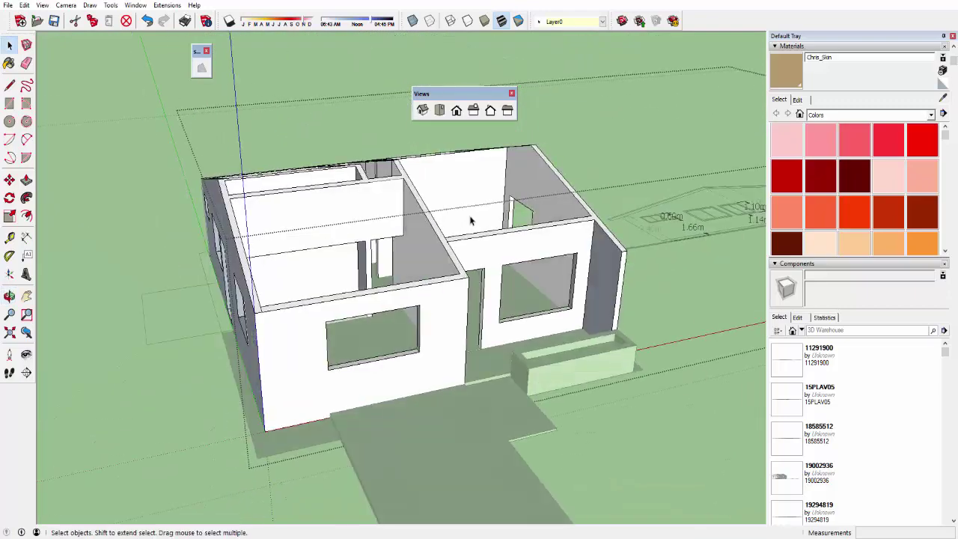
pyautogui.scroll(3, 501, 252)
pyautogui.click(435, 299)
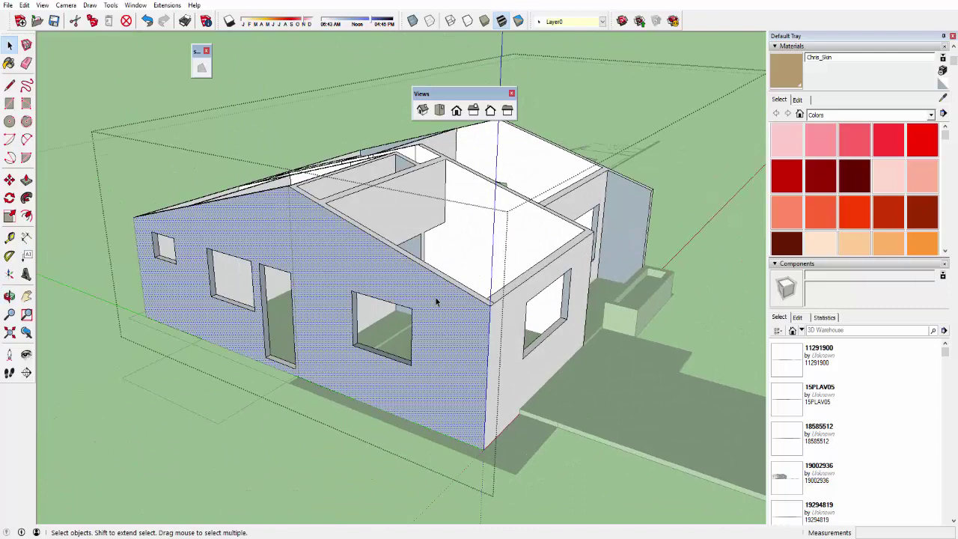
pyautogui.hotkey('shift', 'r')
pyautogui.click(632, 238)
pyautogui.hotkey('shift', 'r')
pyautogui.scroll(3, 604, 221)
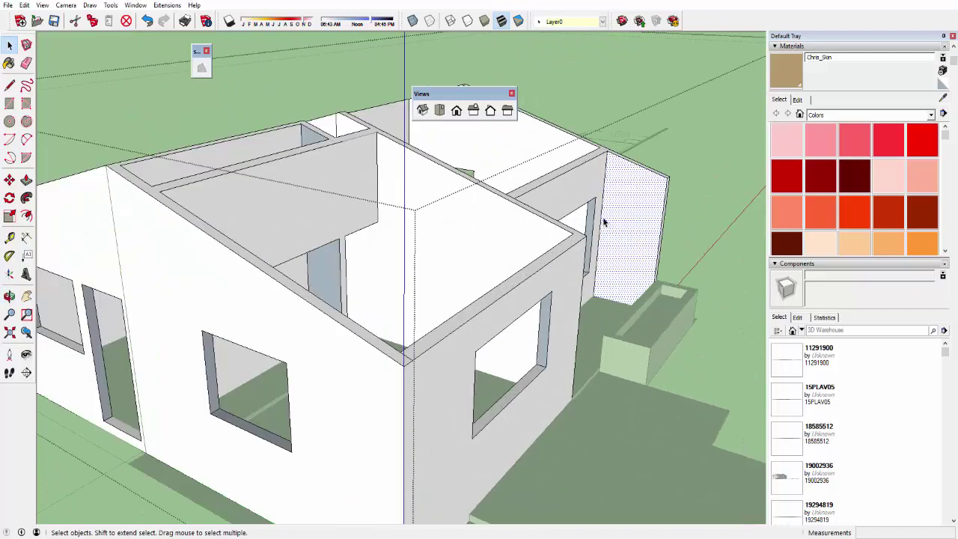
# Select the back-facing window, door and small left window jambs for flipping
pyautogui.click(548, 326)
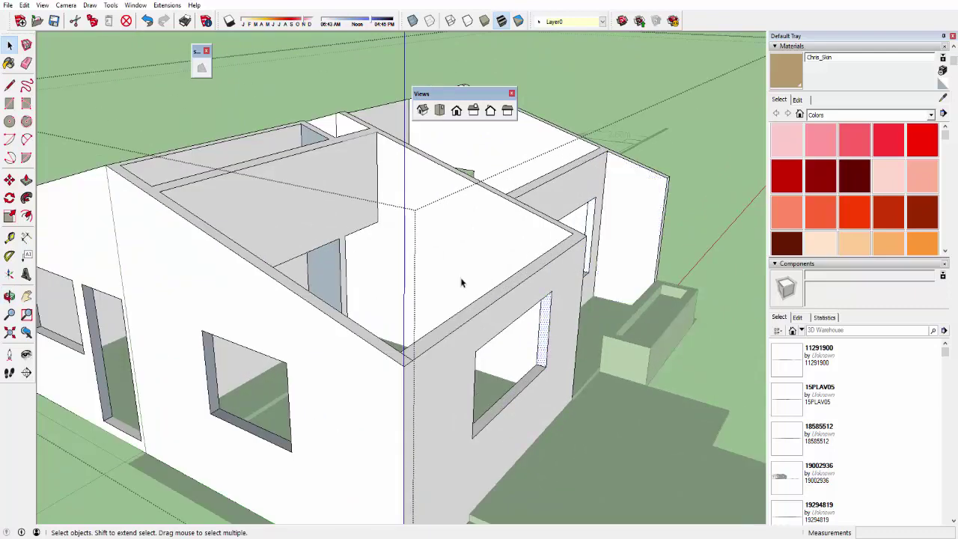
pyautogui.scroll(-3, 367, 267)
pyautogui.moveTo(367, 267); pyautogui.dragTo(599, 240, button='middle')
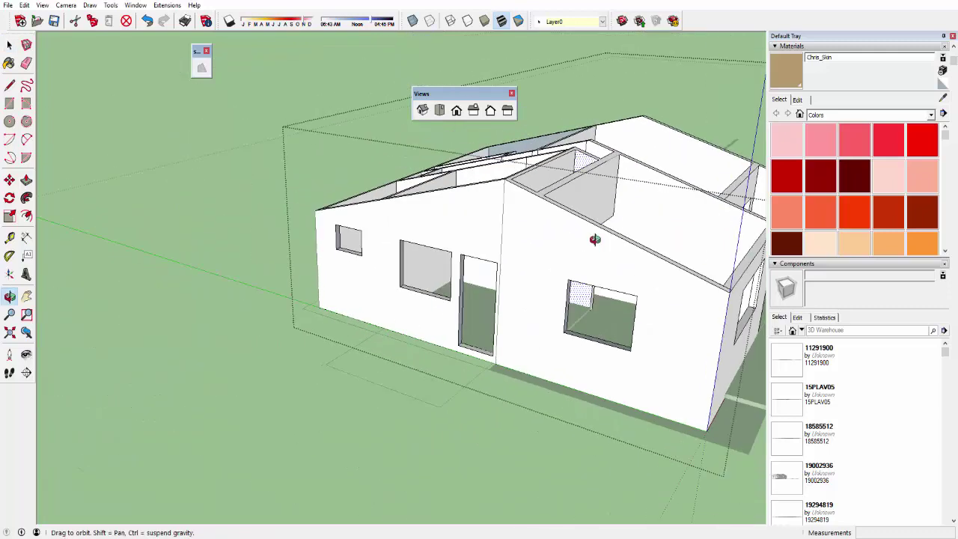
pyautogui.scroll(5, 479, 293)
pyautogui.scroll(2, 479, 293)
pyautogui.click(416, 360)
pyautogui.scroll(-3, 125, 234)
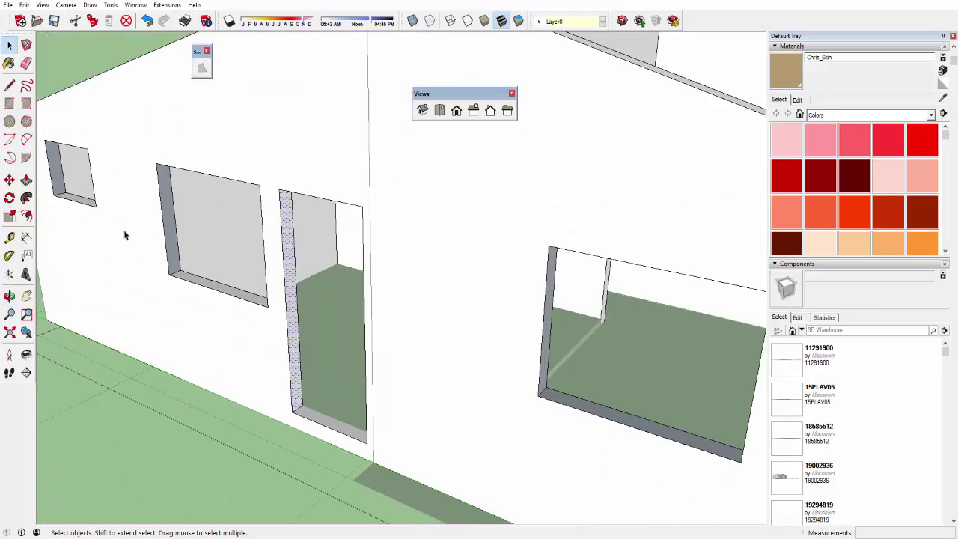
pyautogui.click(173, 251)
pyautogui.click(56, 187)
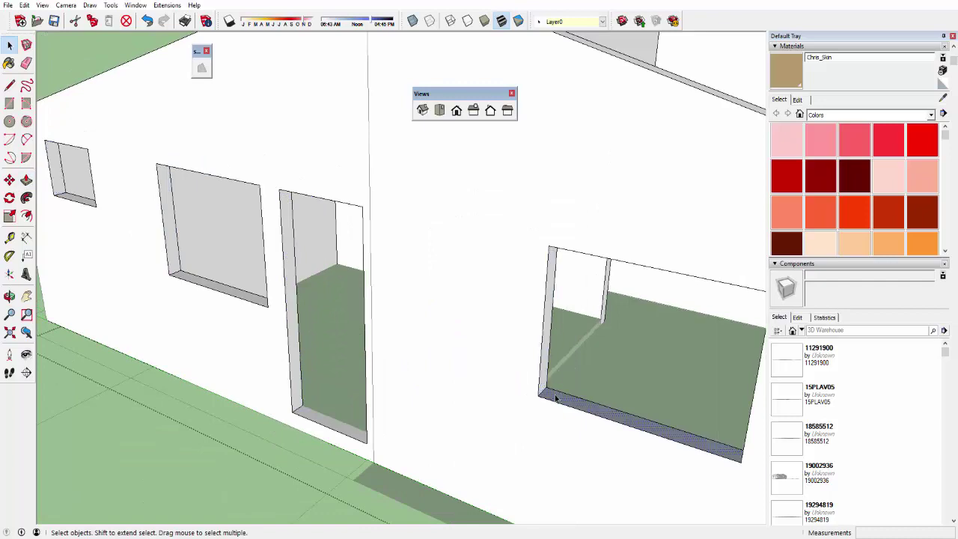
pyautogui.moveTo(551, 395); pyautogui.dragTo(557, 282, button='middle')
pyautogui.scroll(-5, 557, 282)
pyautogui.scroll(3, 546, 180)
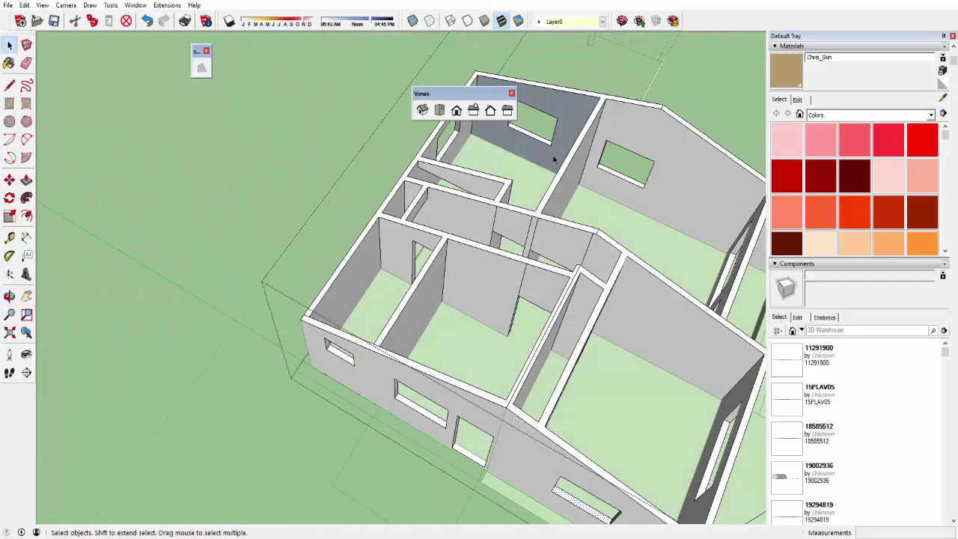
pyautogui.scroll(2, 569, 135)
pyautogui.click(576, 126)
pyautogui.click(411, 82)
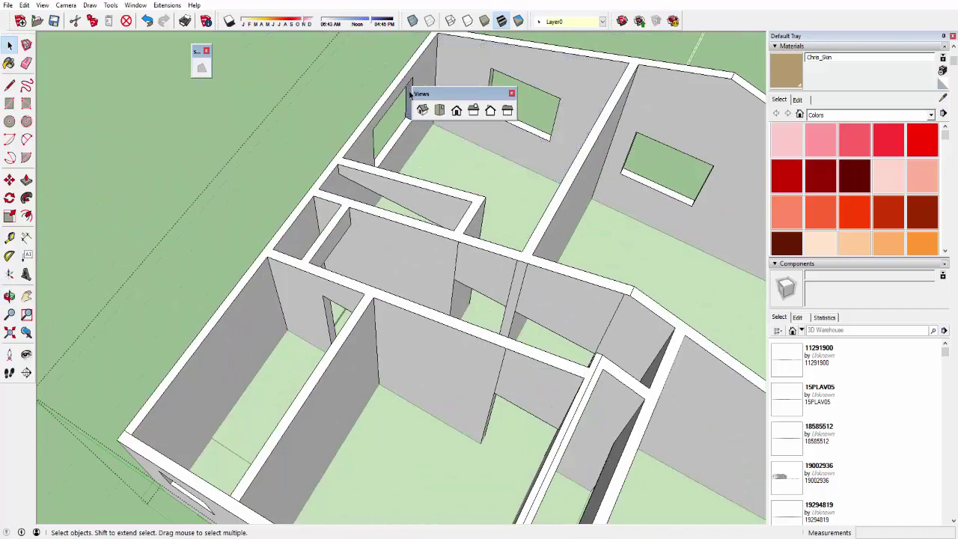
pyautogui.moveTo(446, 177)
pyautogui.mouseDown(button='middle')
pyautogui.moveTo(620, 160)
pyautogui.moveTo(637, 138)
pyautogui.moveTo(461, 218)
pyautogui.moveTo(595, 207)
pyautogui.moveTo(709, 309)
pyautogui.moveTo(328, 209)
pyautogui.mouseUp(button='middle')
pyautogui.scroll(-3, 638, 138)
pyautogui.scroll(3, 707, 216)
pyautogui.scroll(-3, 642, 216)
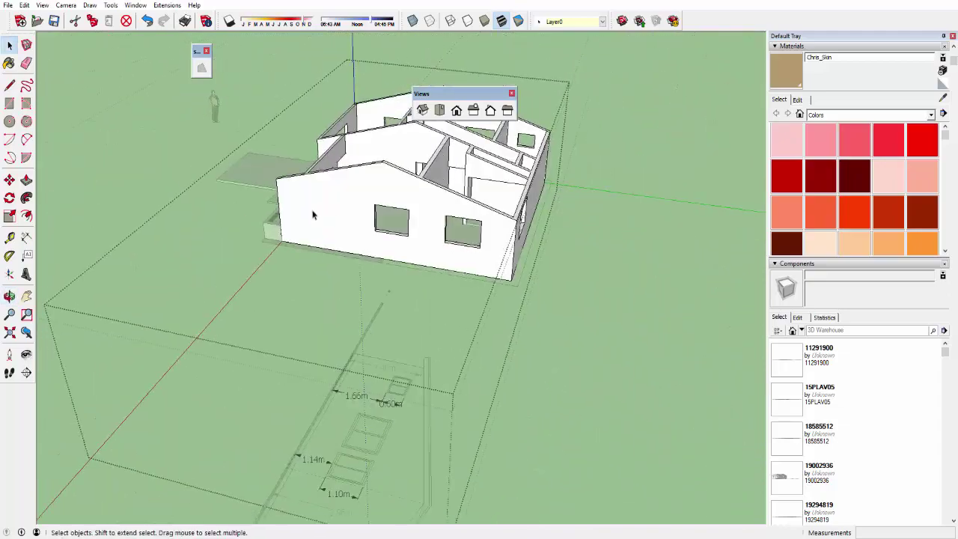
pyautogui.scroll(3, 526, 228)
pyautogui.moveTo(526, 228)
pyautogui.mouseDown(button='middle')
pyautogui.moveTo(310, 206)
pyautogui.moveTo(363, 280)
pyautogui.moveTo(139, 252)
pyautogui.moveTo(398, 259)
pyautogui.mouseUp(button='middle')
pyautogui.scroll(-3, 295, 211)
pyautogui.scroll(2, 360, 316)
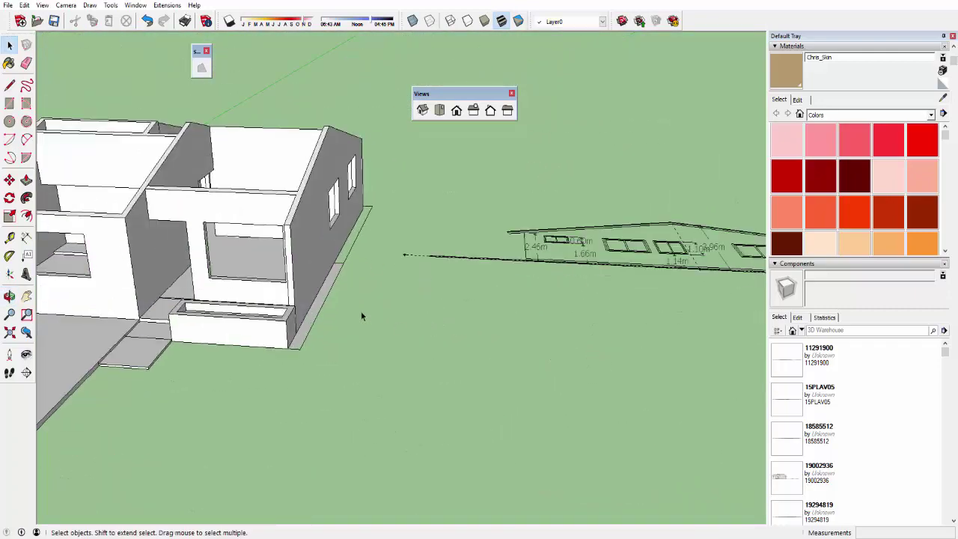
pyautogui.scroll(1, 361, 316)
pyautogui.click(307, 320)
pyautogui.moveTo(307, 321); pyautogui.dragTo(421, 279, button='middle')
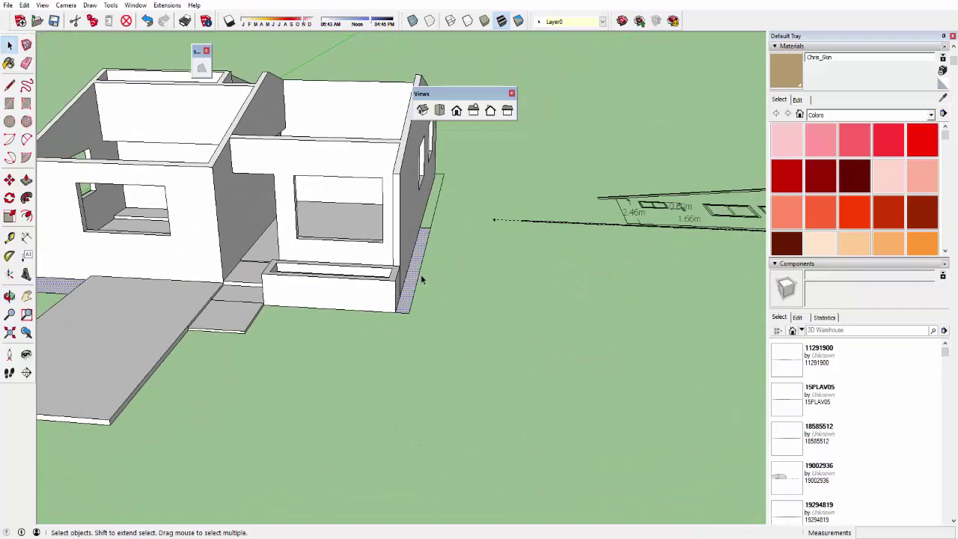
pyautogui.moveTo(278, 312)
pyautogui.mouseDown(button='middle')
pyautogui.moveTo(375, 250)
pyautogui.moveTo(537, 277)
pyautogui.moveTo(400, 325)
pyautogui.mouseUp(button='middle')
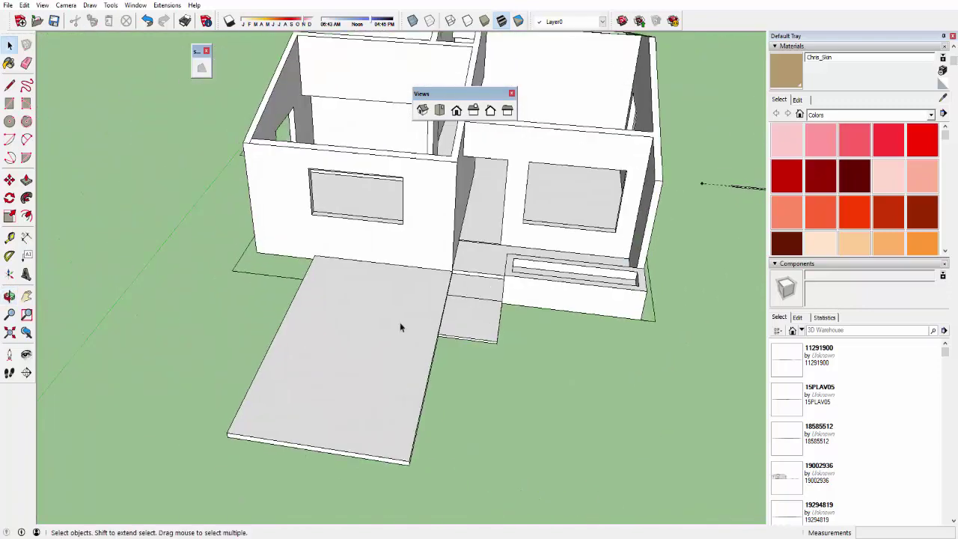
pyautogui.scroll(-2, 551, 310)
pyautogui.moveTo(551, 309)
pyautogui.mouseDown(button='middle')
pyautogui.moveTo(582, 336)
pyautogui.moveTo(543, 325)
pyautogui.moveTo(515, 285)
pyautogui.mouseUp(button='middle')
pyautogui.scroll(1, 610, 334)
pyautogui.scroll(-1, 523, 262)
pyautogui.scroll(2, 533, 244)
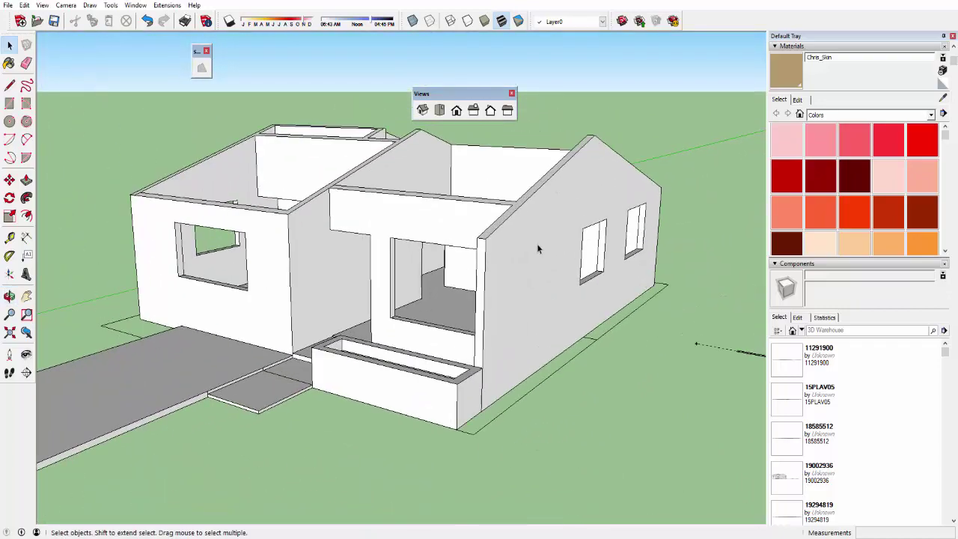
pyautogui.moveTo(536, 248)
pyautogui.mouseDown(button='middle')
pyautogui.moveTo(551, 271)
pyautogui.moveTo(563, 397)
pyautogui.moveTo(568, 352)
pyautogui.mouseUp(button='middle')
pyautogui.scroll(-3, 552, 271)
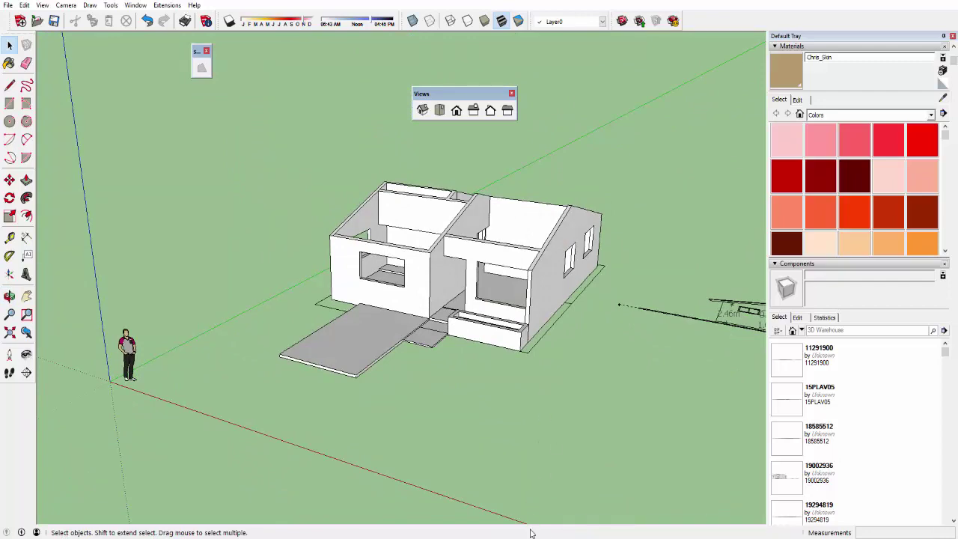
pyautogui.scroll(2, 500, 297)
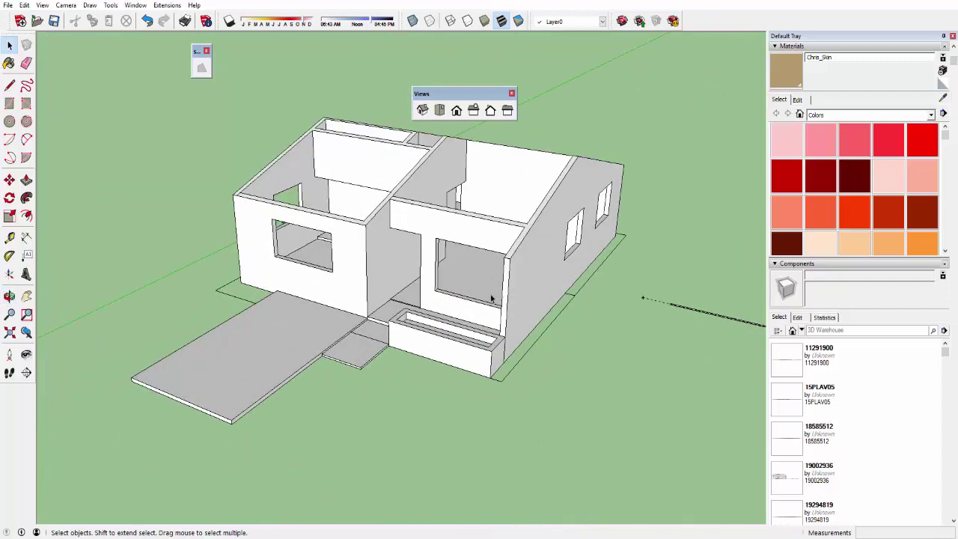
pyautogui.keyDown('shift'); pyautogui.moveTo(486, 300); pyautogui.dragTo(454, 306, button='middle'); pyautogui.keyUp('shift')
pyautogui.scroll(1, 449, 313)
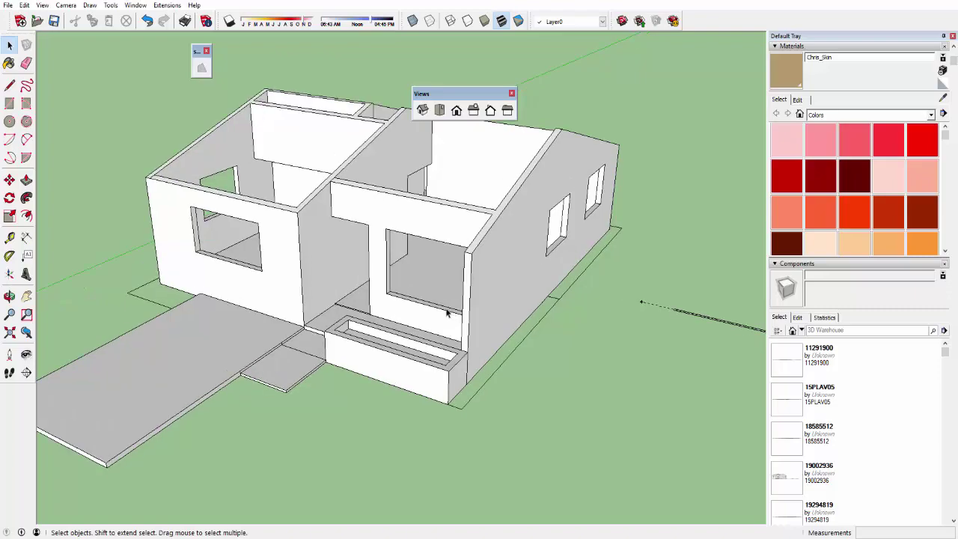
pyautogui.moveTo(387, 298); pyautogui.dragTo(605, 281, button='middle')
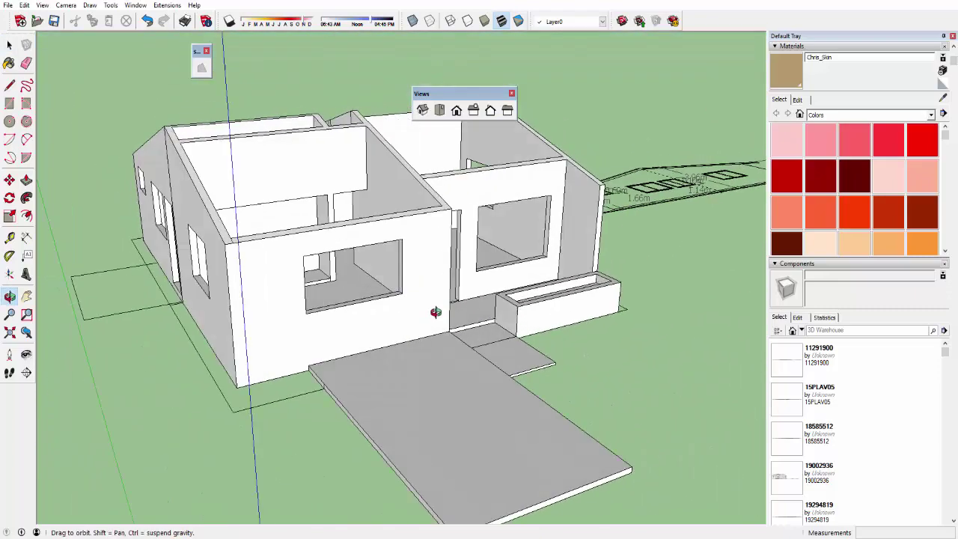
pyautogui.moveTo(605, 281); pyautogui.dragTo(461, 325, button='middle')
pyautogui.moveTo(396, 332); pyautogui.dragTo(598, 320, button='middle')
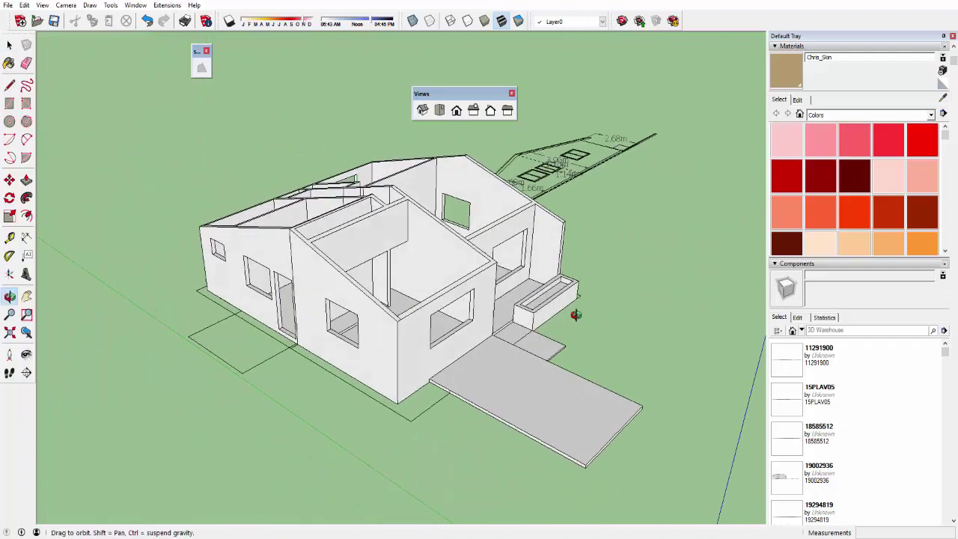
pyautogui.scroll(3, 346, 312)
pyautogui.scroll(5, 388, 321)
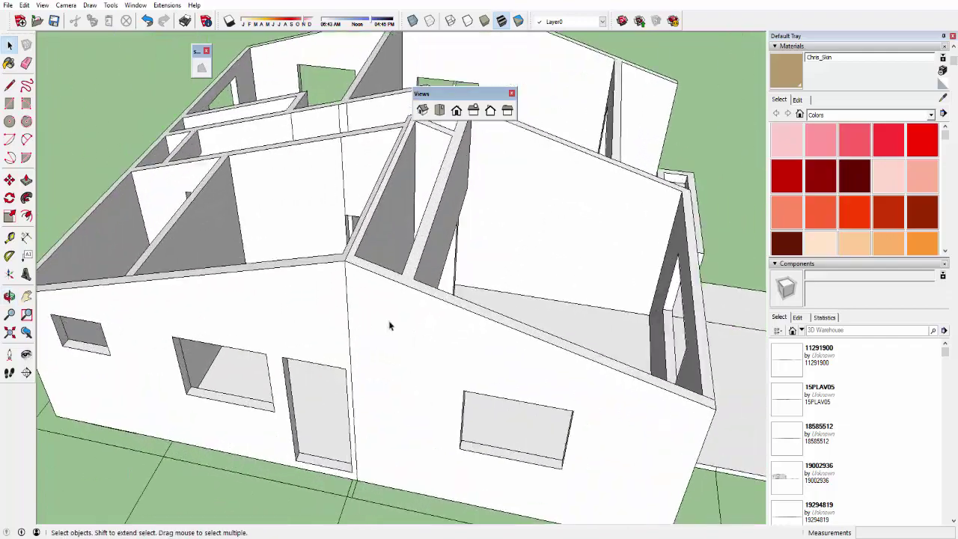
pyautogui.moveTo(389, 320)
pyautogui.mouseDown(button='middle')
pyautogui.moveTo(427, 310)
pyautogui.moveTo(385, 208)
pyautogui.mouseUp(button='middle')
pyautogui.scroll(1, 386, 208)
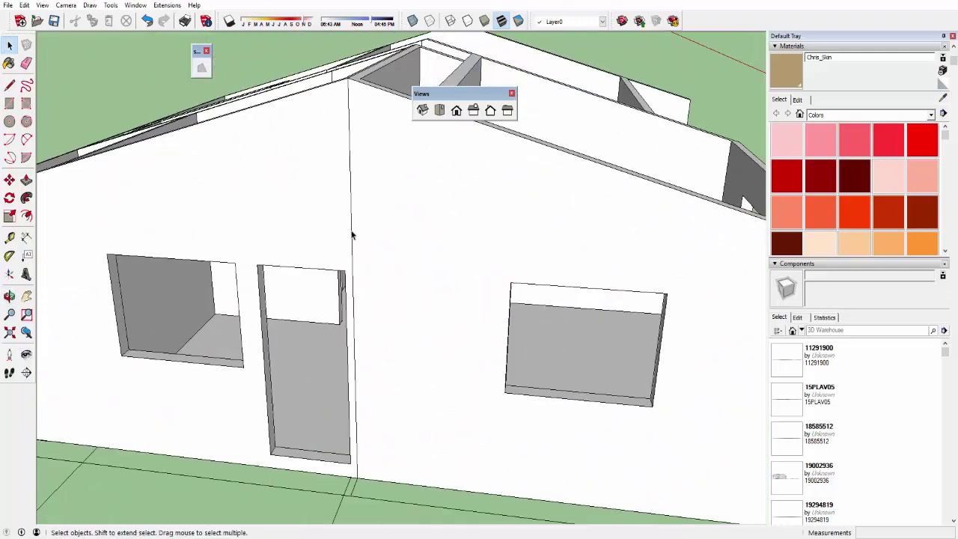
pyautogui.scroll(-1, 393, 239)
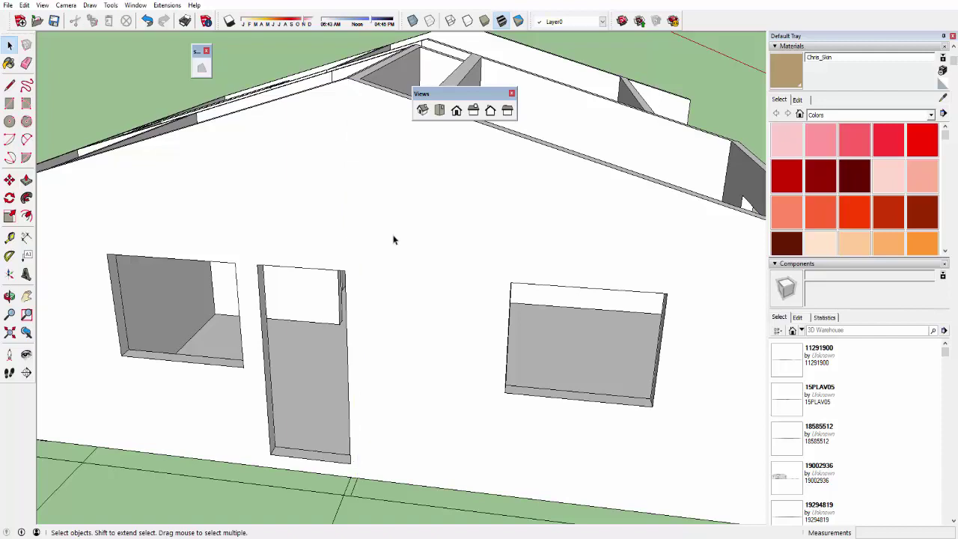
pyautogui.scroll(-4, 469, 277)
pyautogui.moveTo(470, 277)
pyautogui.mouseDown(button='middle')
pyautogui.moveTo(380, 372)
pyautogui.moveTo(414, 343)
pyautogui.mouseUp(button='middle')
pyautogui.scroll(-2, 385, 369)
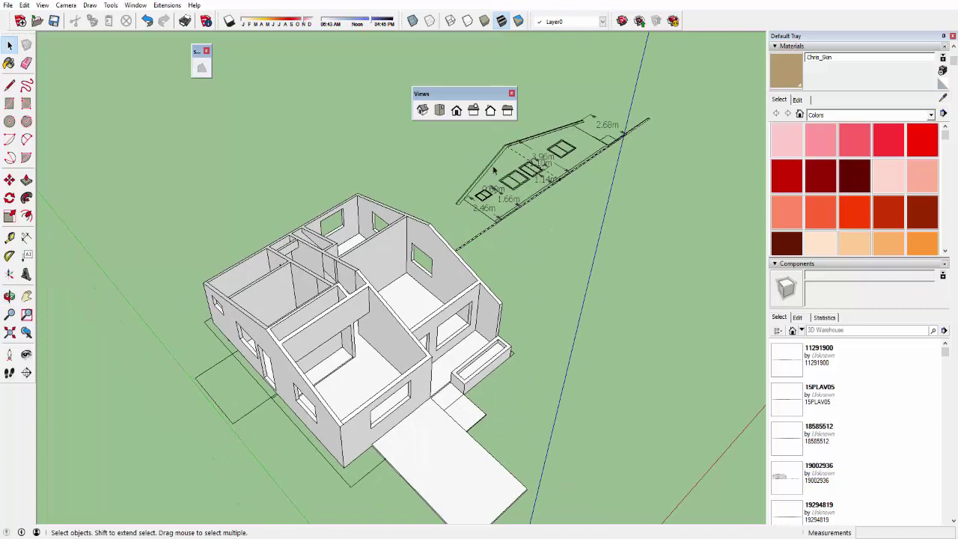
pyautogui.scroll(4, 483, 165)
pyautogui.scroll(4, 475, 176)
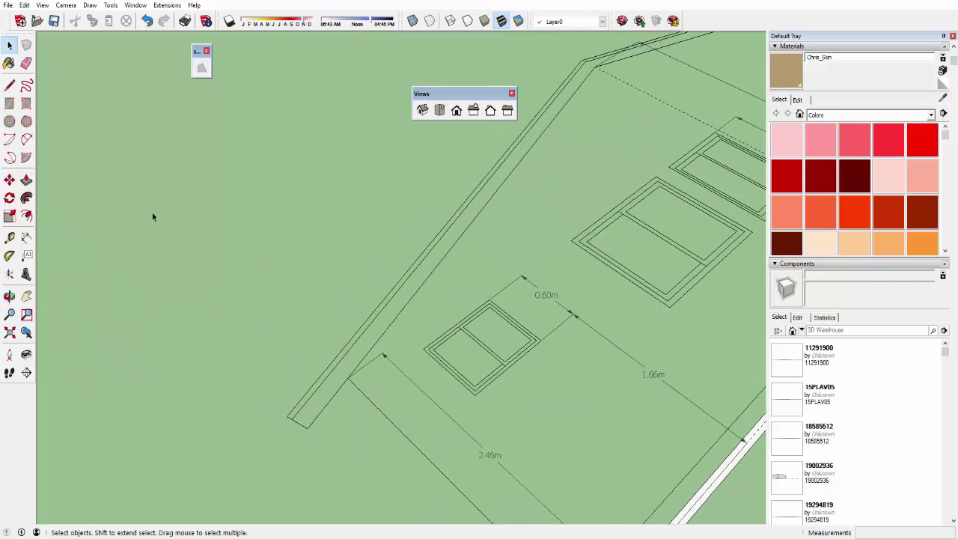
# Place a 0.15m wall-thickness dimension and a small corner dimension at the wall end
pyautogui.click(27, 238)
pyautogui.scroll(2, 300, 420)
pyautogui.click(302, 427)
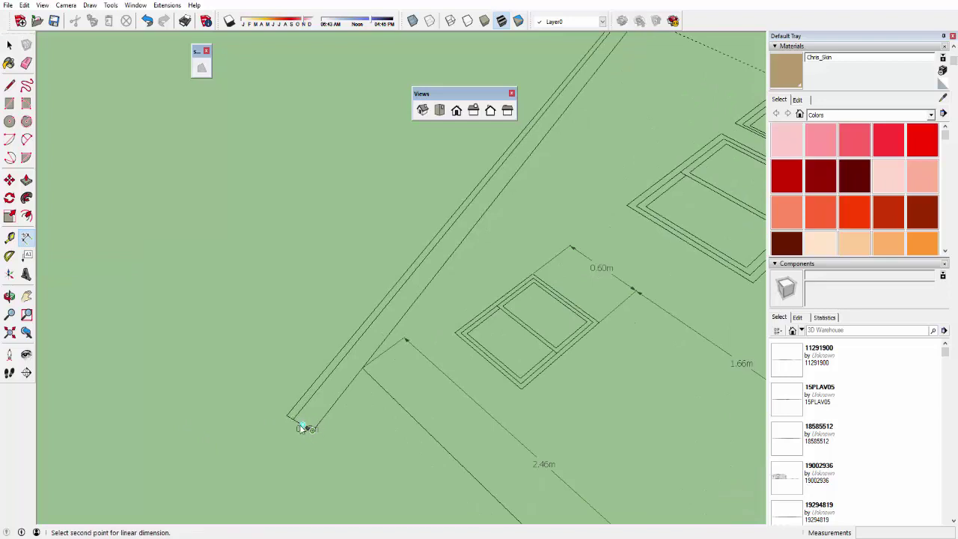
pyautogui.click(291, 418)
pyautogui.click(288, 442)
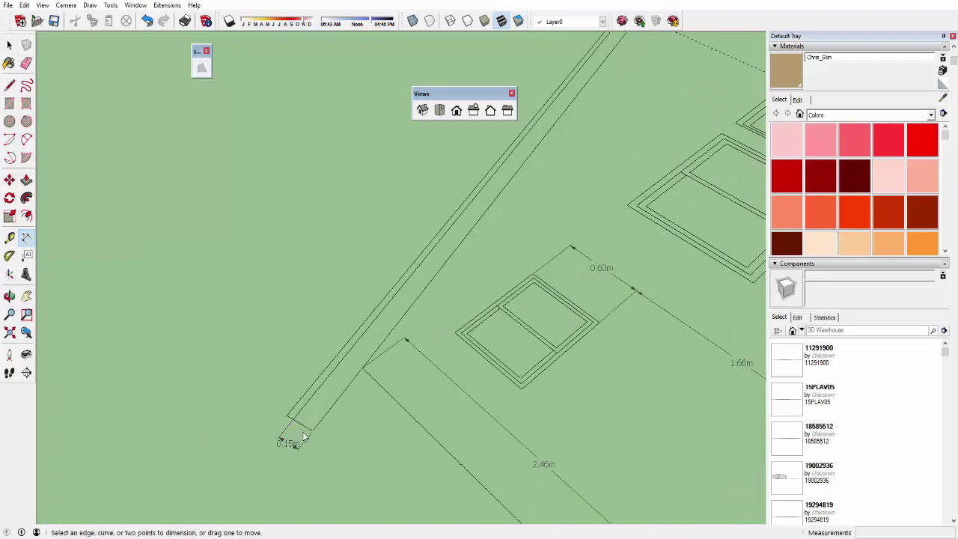
pyautogui.scroll(1, 303, 430)
pyautogui.click(289, 417)
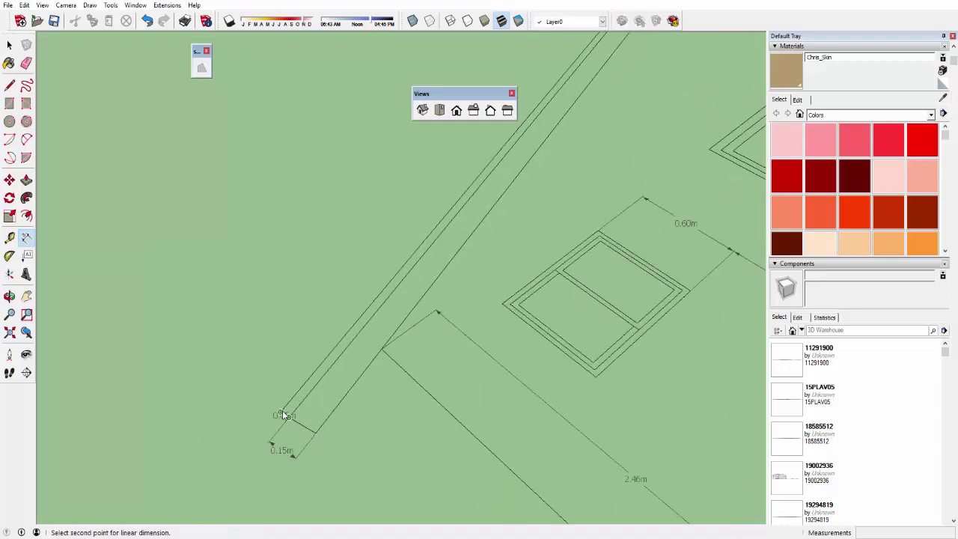
pyautogui.click(281, 411)
pyautogui.click(256, 416)
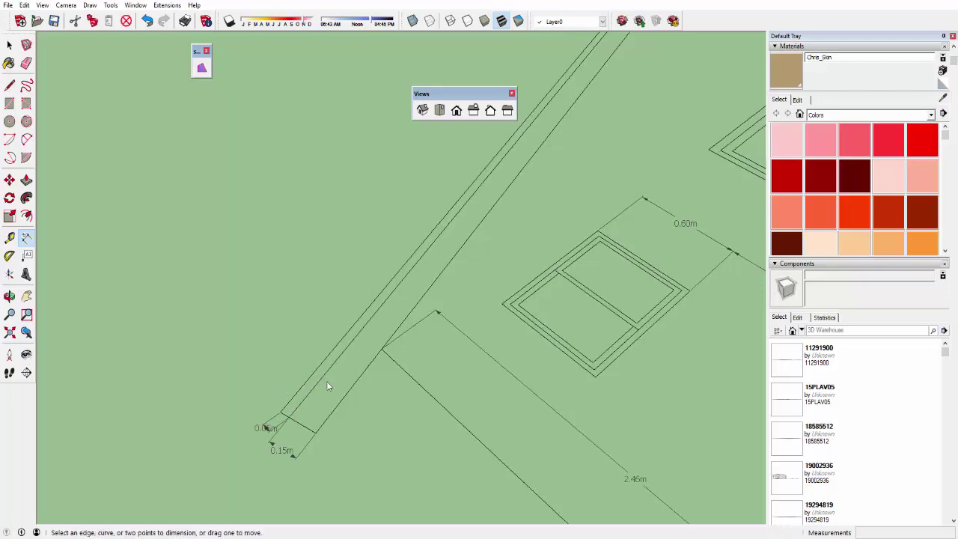
pyautogui.press('space')
pyautogui.scroll(-1, 341, 212)
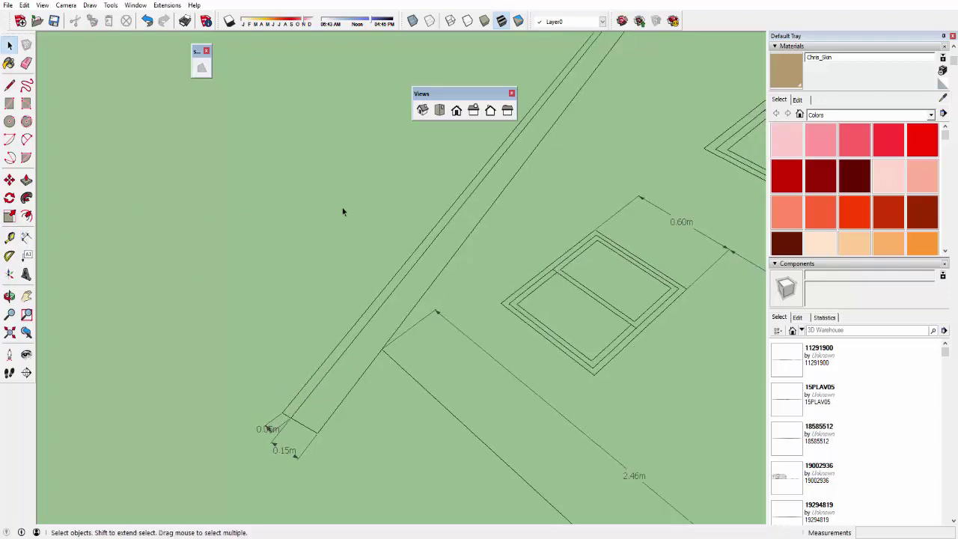
pyautogui.scroll(-1, 419, 232)
pyautogui.scroll(-1, 481, 250)
pyautogui.scroll(-1, 479, 269)
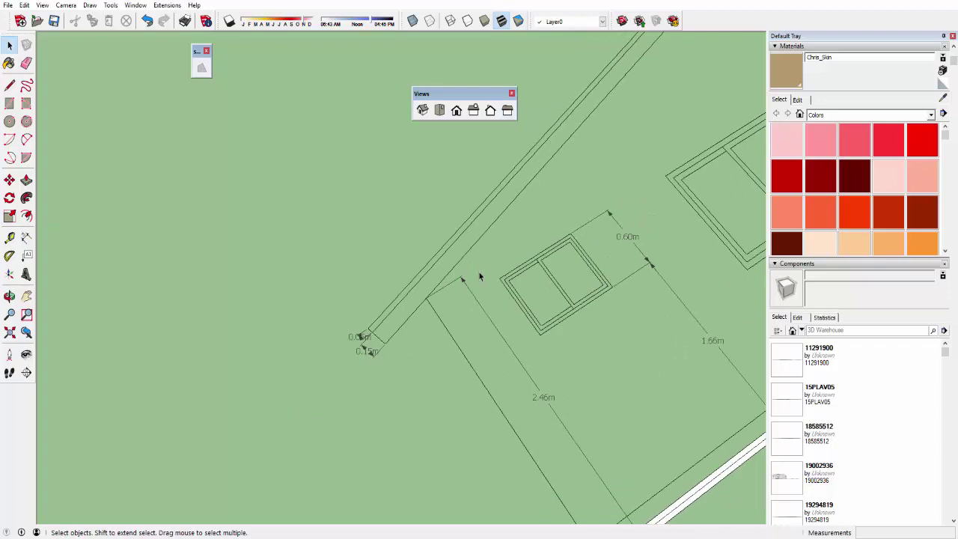
# Zoom to extents and show the Left elevation view
pyautogui.click(10, 332)
pyautogui.click(507, 110)
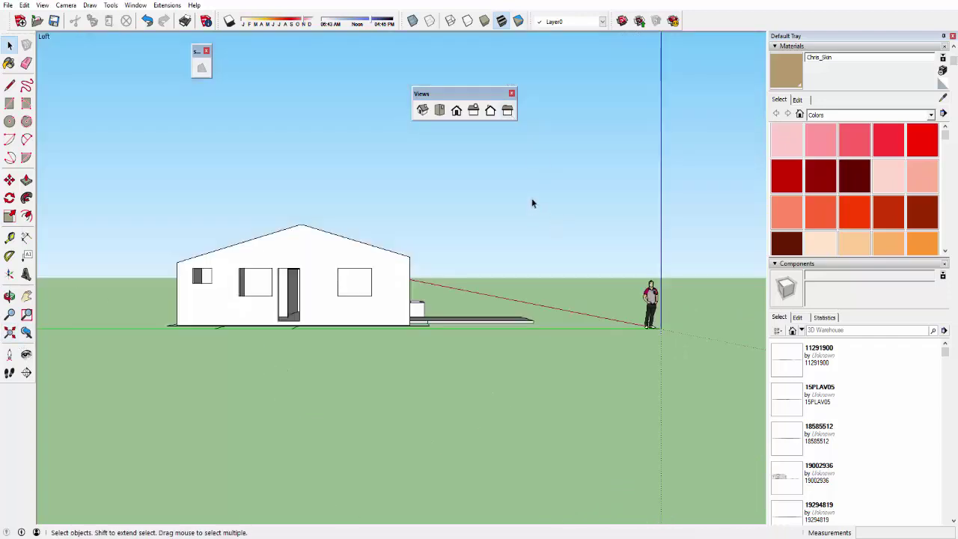
pyautogui.moveTo(531, 198)
pyautogui.mouseDown(button='middle')
pyautogui.moveTo(437, 376)
pyautogui.moveTo(453, 364)
pyautogui.mouseUp(button='middle')
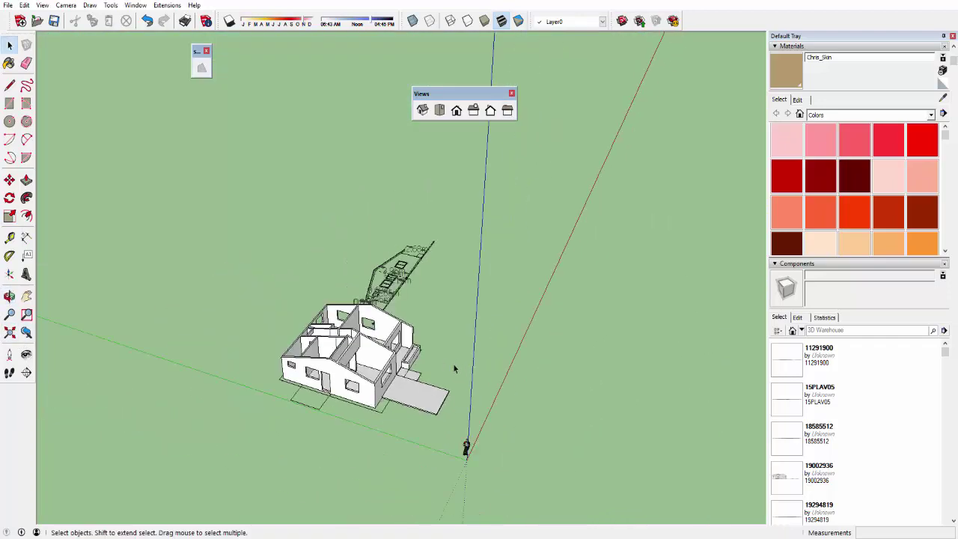
pyautogui.click(507, 110)
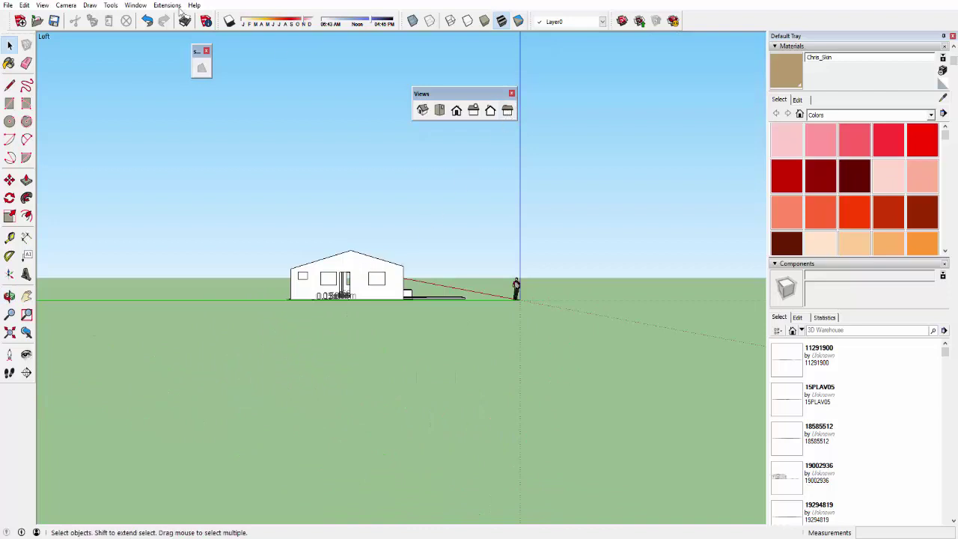
# Switch the camera to Parallel Projection
pyautogui.click(66, 5)
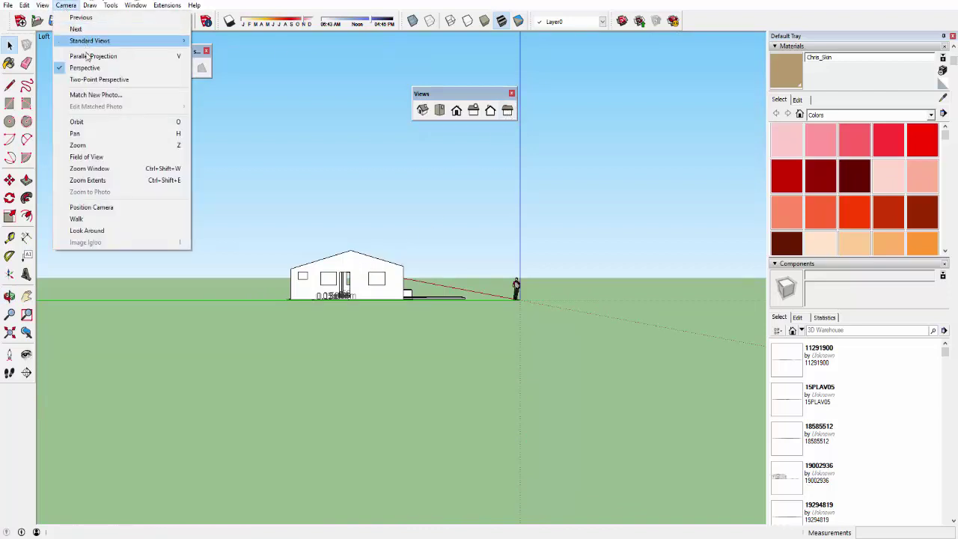
pyautogui.click(90, 56)
pyautogui.scroll(2, 336, 286)
pyautogui.scroll(3, 312, 279)
pyautogui.scroll(2, 345, 282)
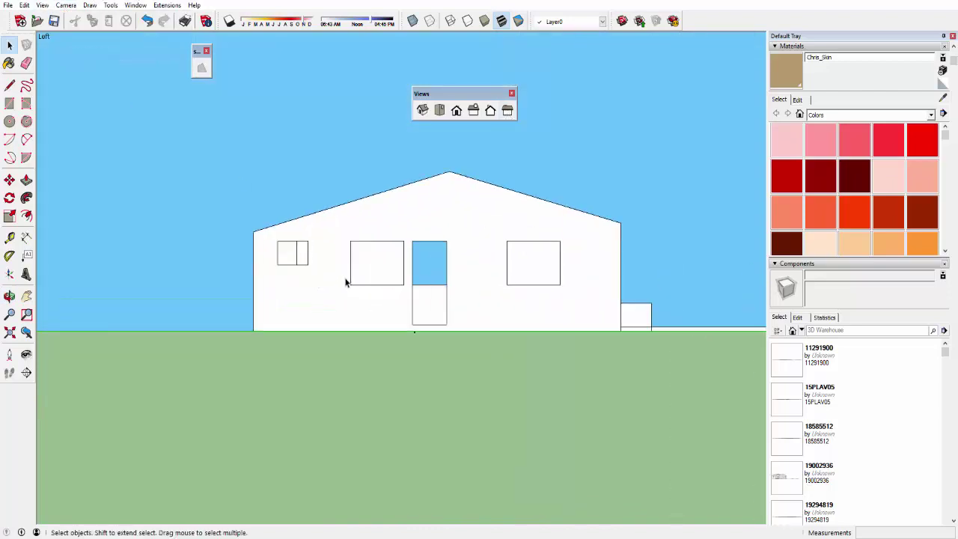
pyautogui.scroll(1, 392, 234)
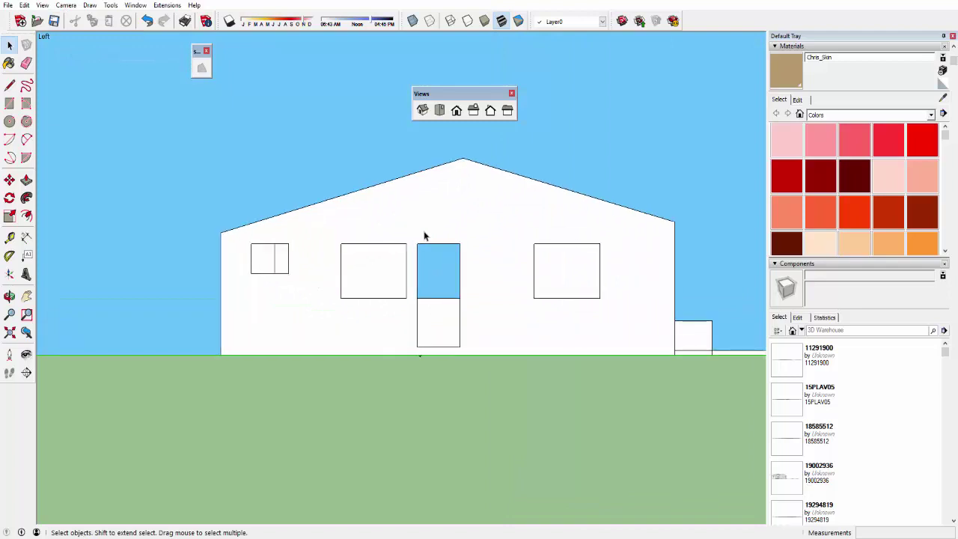
pyautogui.scroll(1, 430, 235)
pyautogui.scroll(-1, 450, 236)
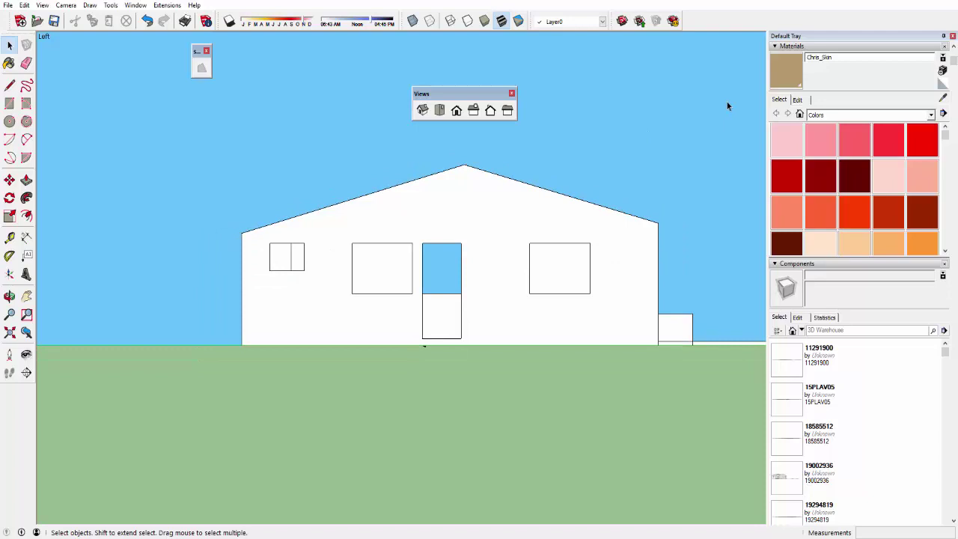
# Close the Default Tray and dock the floating toolbars out of the drawing area
pyautogui.click(951, 36)
pyautogui.scroll(1, 541, 196)
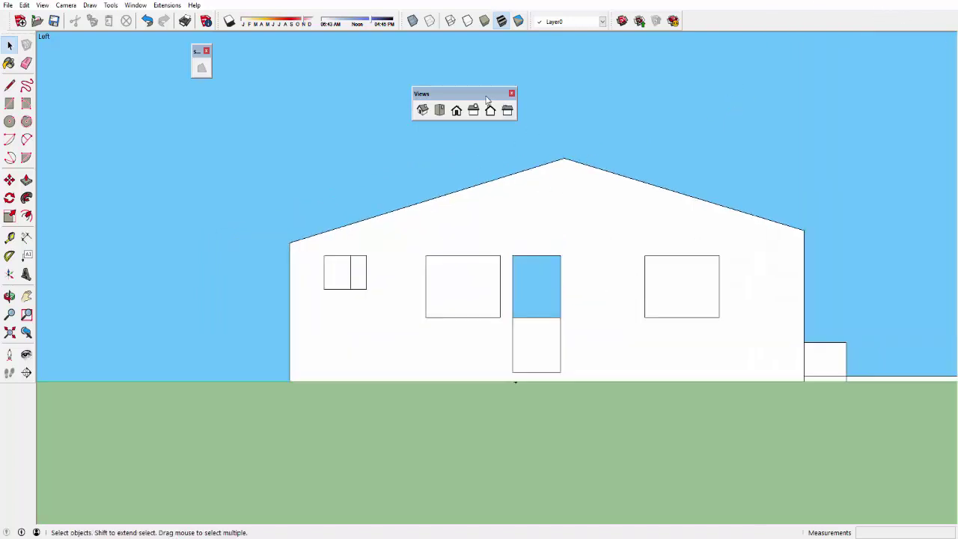
pyautogui.moveTo(490, 96); pyautogui.dragTo(752, 20)
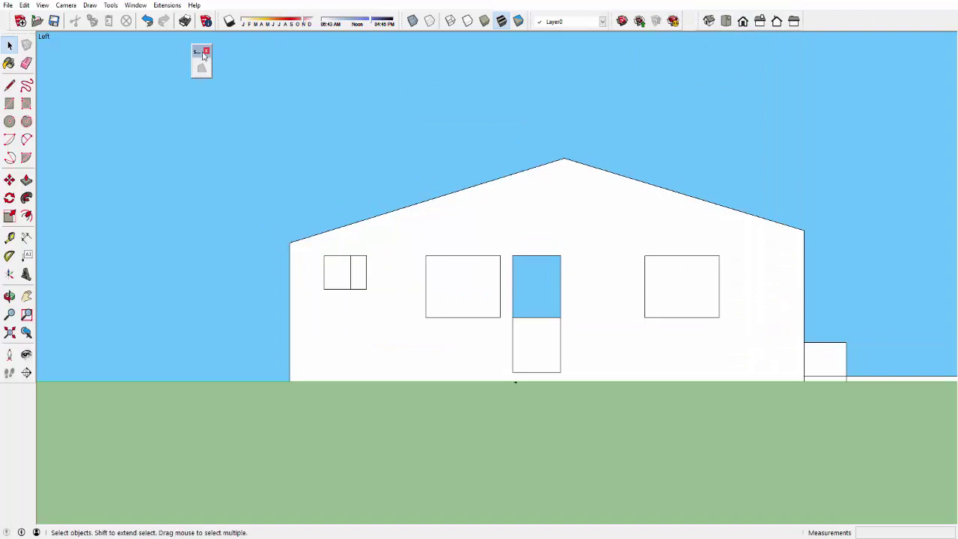
pyautogui.moveTo(197, 50); pyautogui.dragTo(815, 16)
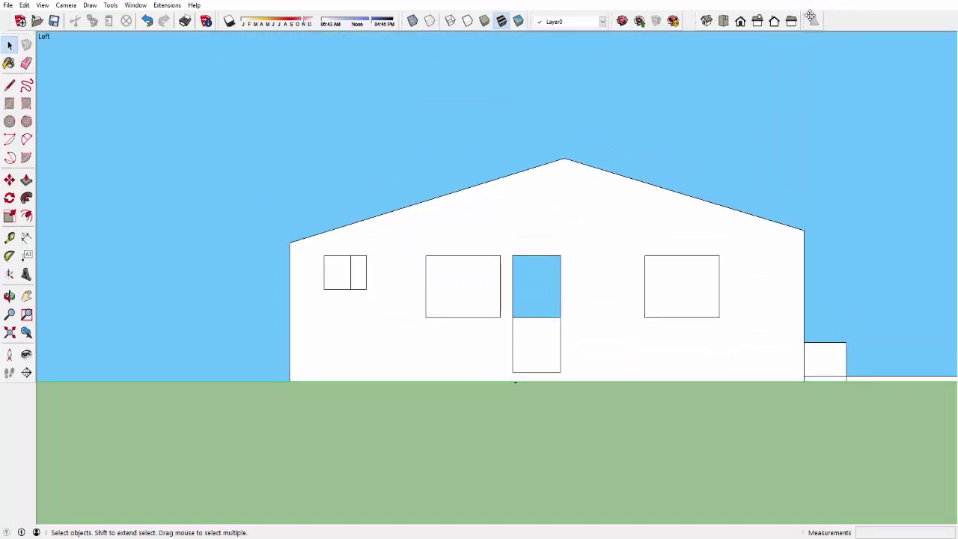
pyautogui.scroll(1, 822, 262)
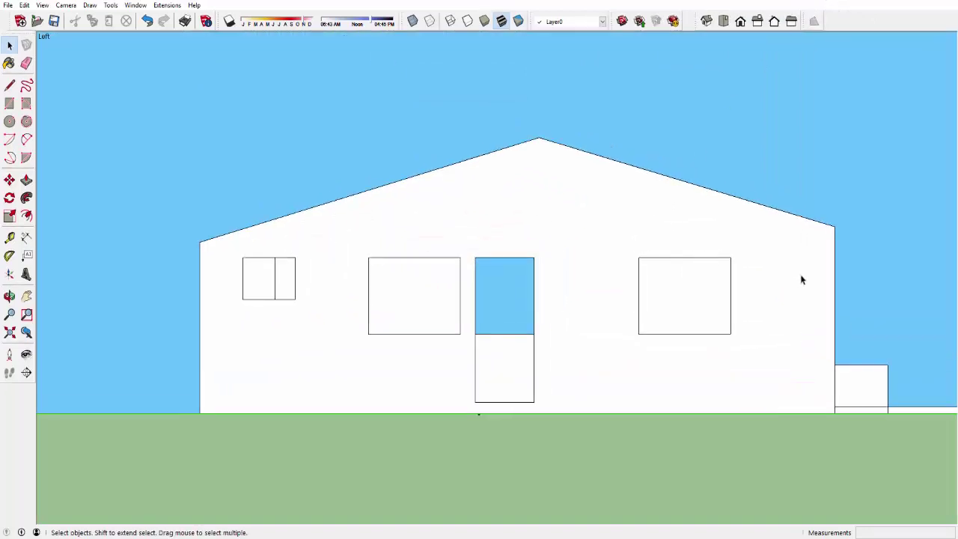
# Offset both gable roof edges 0.15 upward
pyautogui.click(9, 87)
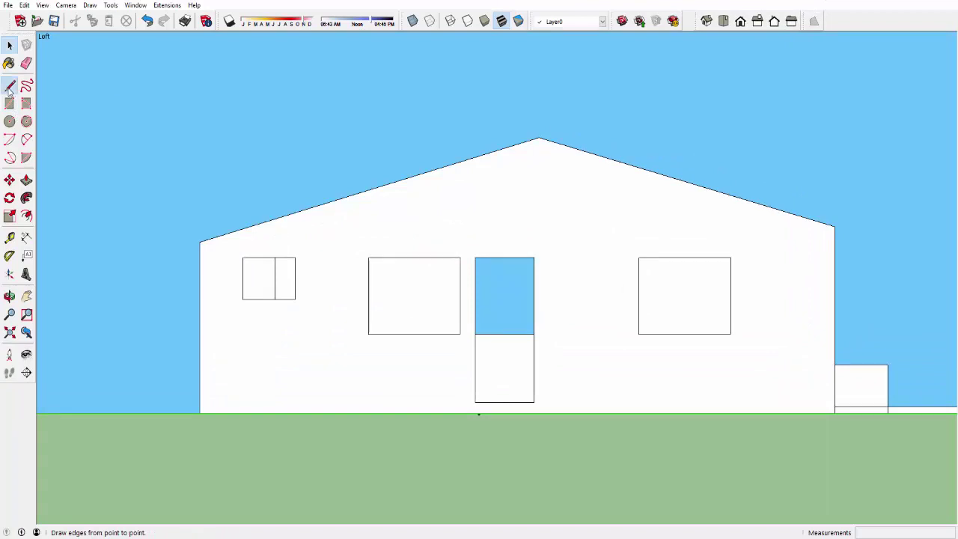
pyautogui.click(199, 241)
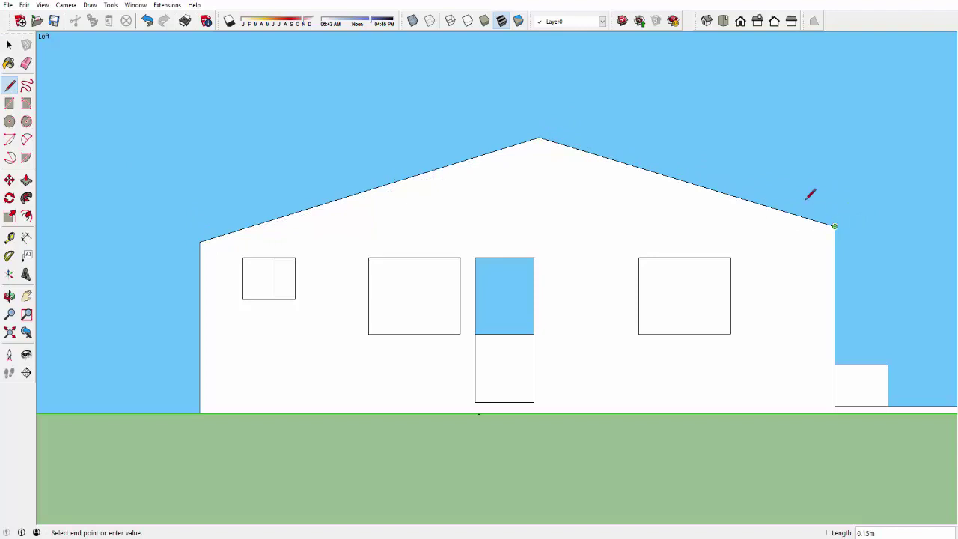
pyautogui.press('space')
pyautogui.click(678, 184)
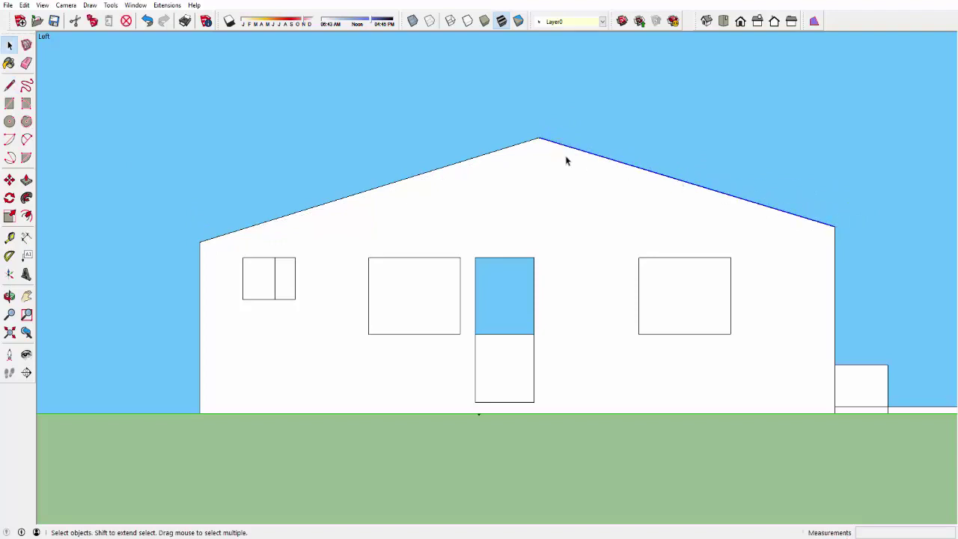
pyautogui.keyDown('ctrl'); pyautogui.click(493, 152); pyautogui.keyUp('ctrl')
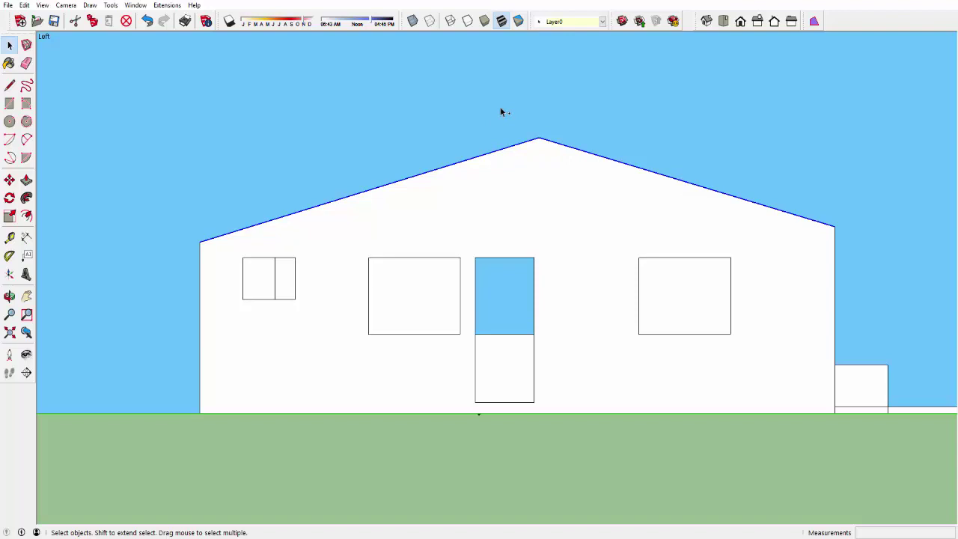
pyautogui.click(27, 215)
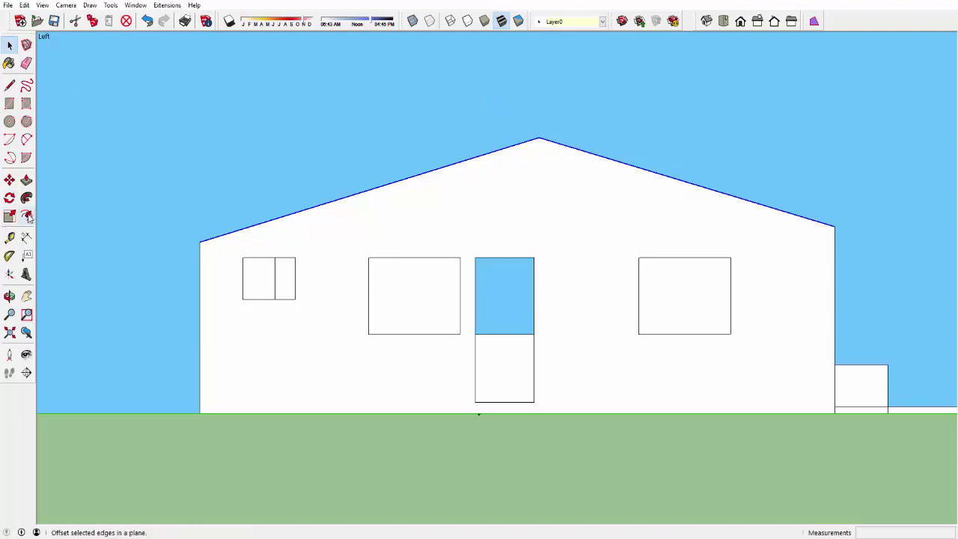
pyautogui.click(360, 208)
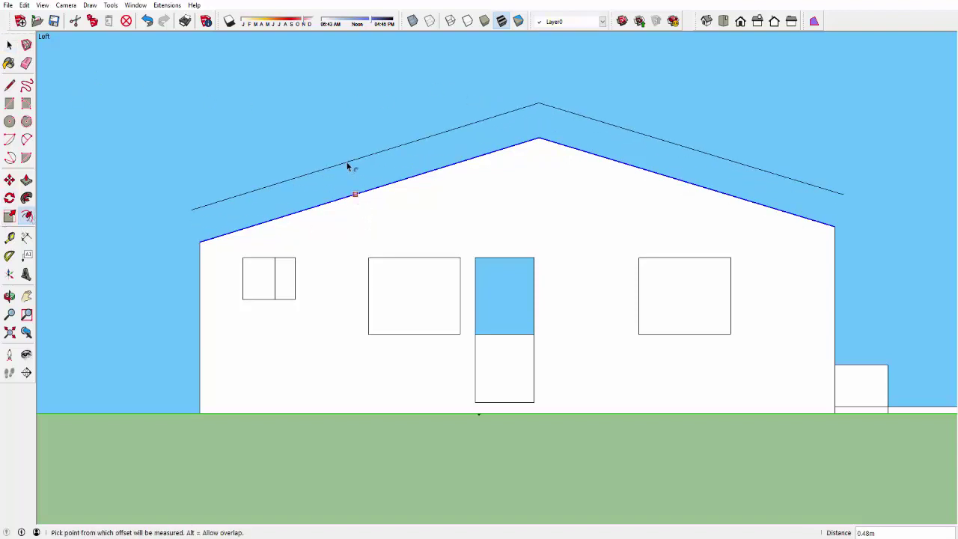
pyautogui.write('.15')
pyautogui.press('Return')
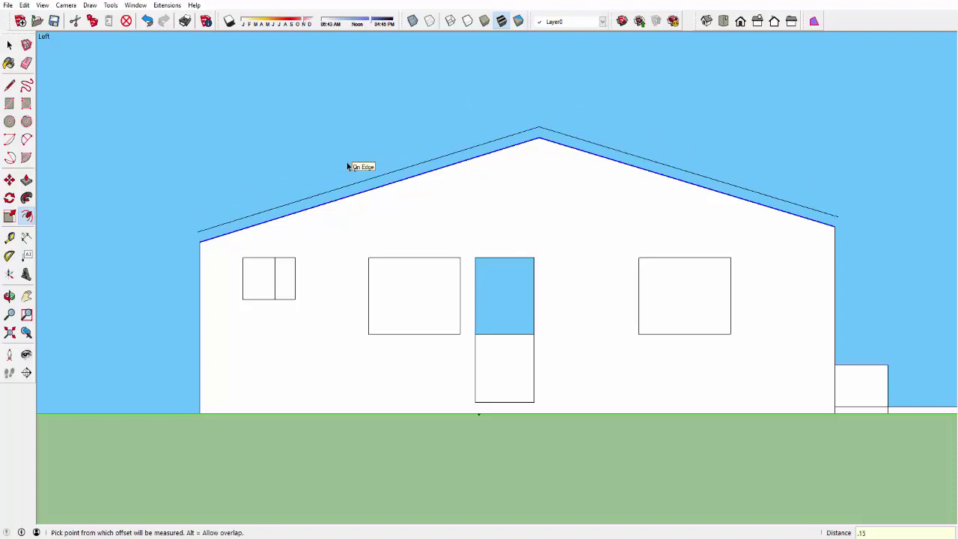
# Draw a line closing the left eave end of the 0.15 band
pyautogui.press('l')
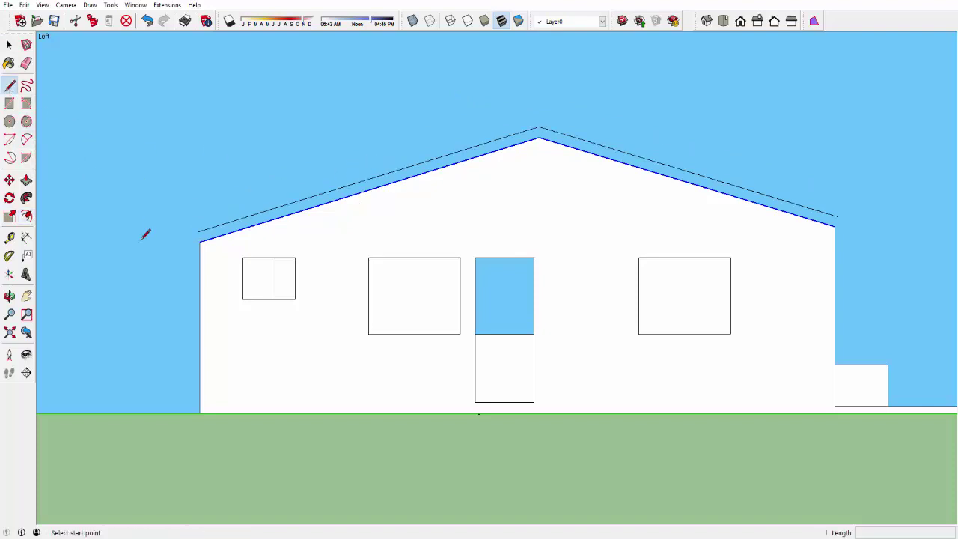
pyautogui.scroll(3, 150, 234)
pyautogui.scroll(1, 180, 240)
pyautogui.click(258, 218)
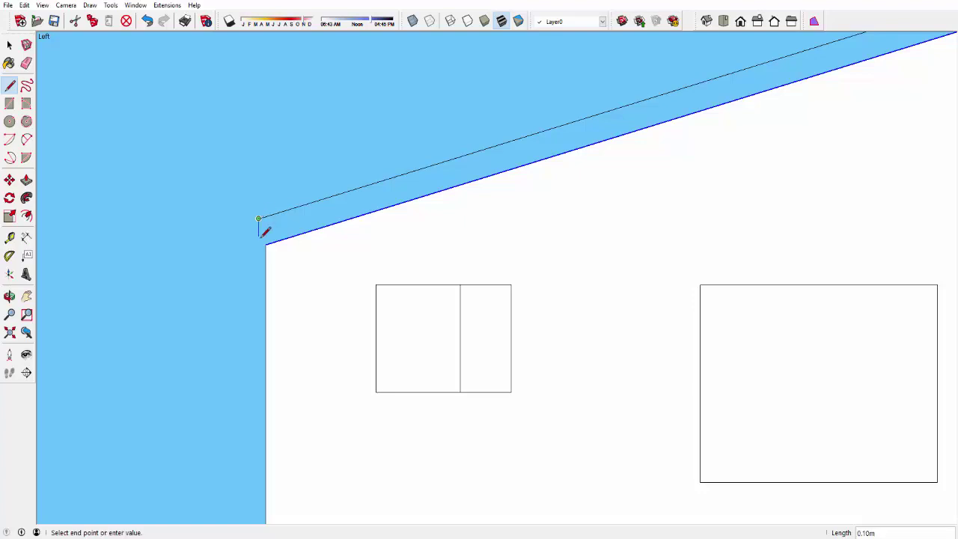
pyautogui.scroll(-2, 372, 204)
pyautogui.scroll(-2, 439, 216)
pyautogui.press('Escape')
pyautogui.scroll(-1, 852, 296)
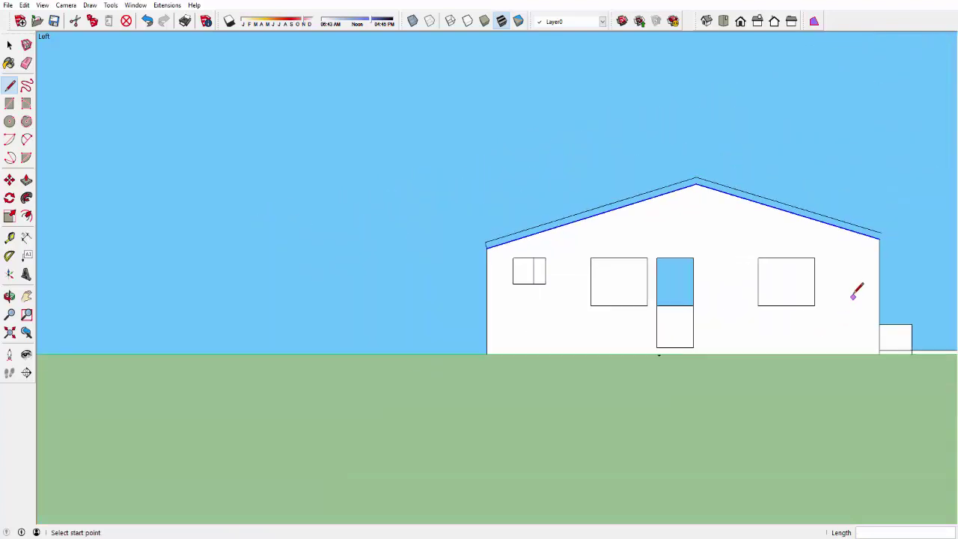
# Close the right eave end of the band into a face
pyautogui.keyDown('shift'); pyautogui.moveTo(853, 295); pyautogui.dragTo(649, 259, button='middle'); pyautogui.keyUp('shift')
pyautogui.scroll(2, 648, 258)
pyautogui.scroll(1, 655, 259)
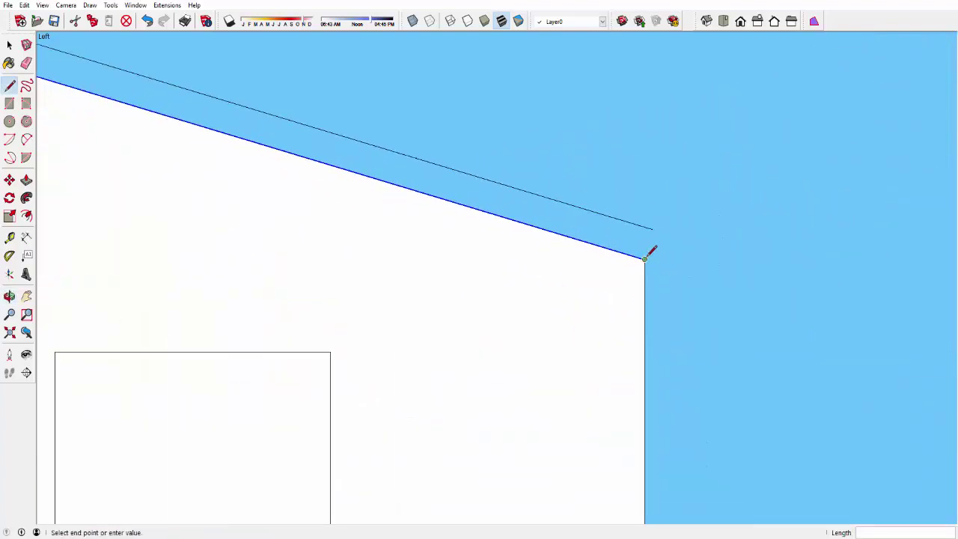
pyautogui.click(653, 227)
pyautogui.scroll(-3, 719, 247)
pyautogui.scroll(-1, 728, 269)
pyautogui.press('space')
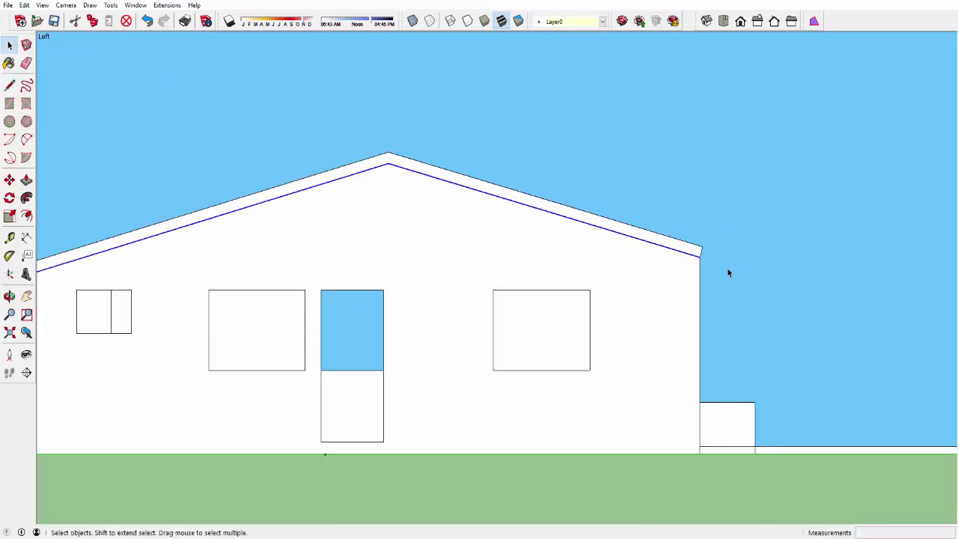
pyautogui.scroll(-2, 666, 246)
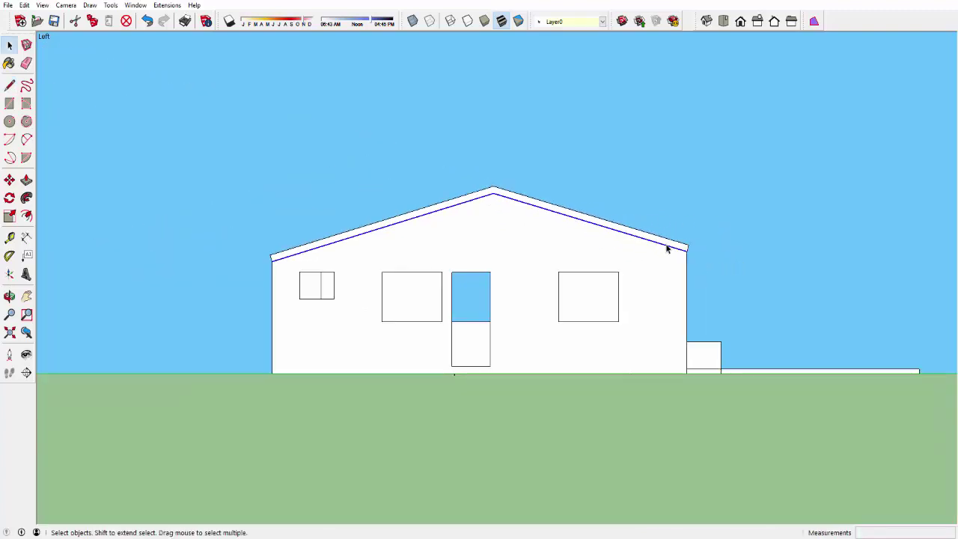
pyautogui.click(731, 239)
# Offset both upper roof edges 0.05 upward
pyautogui.scroll(3, 522, 201)
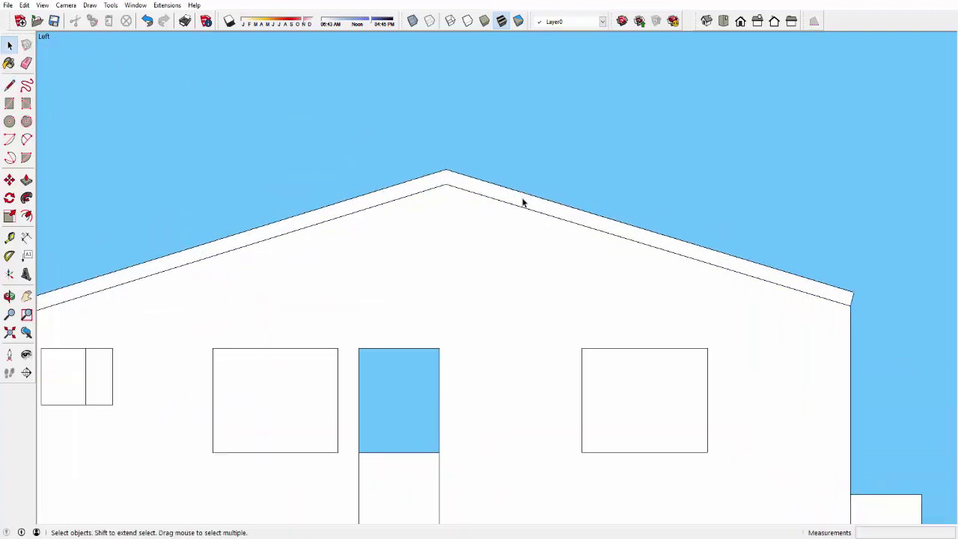
pyautogui.scroll(1, 524, 197)
pyautogui.click(525, 196)
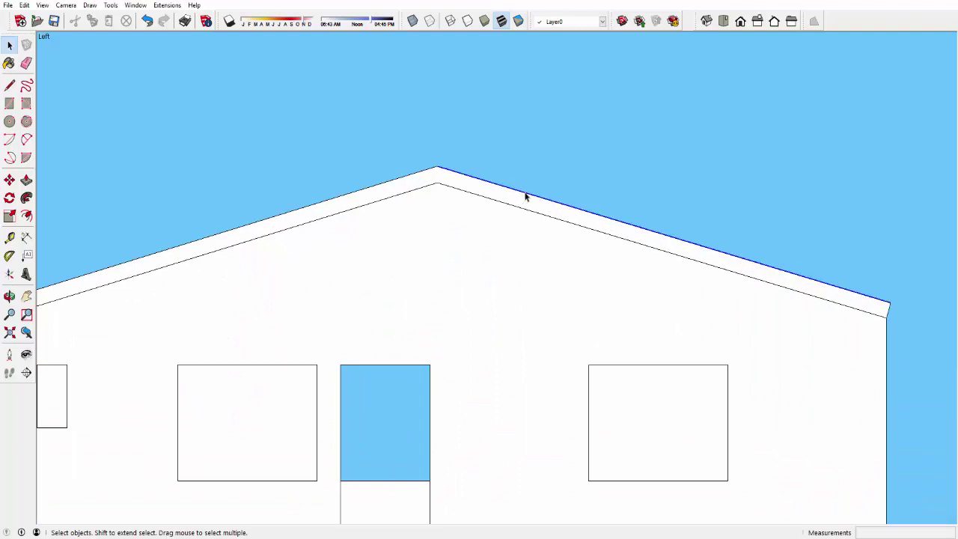
pyautogui.keyDown('shift'); pyautogui.click(392, 180); pyautogui.keyUp('shift')
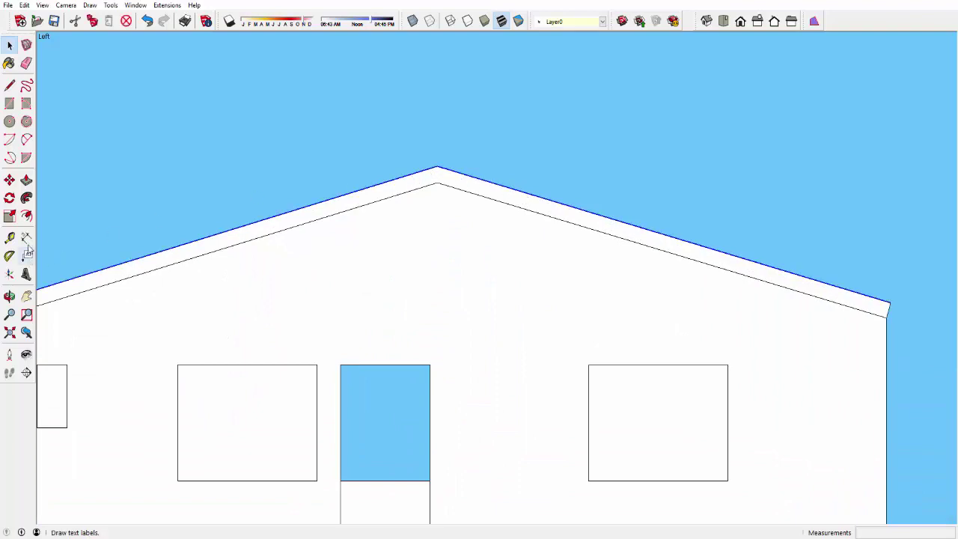
pyautogui.click(26, 216)
pyautogui.click(481, 178)
pyautogui.write('.05')
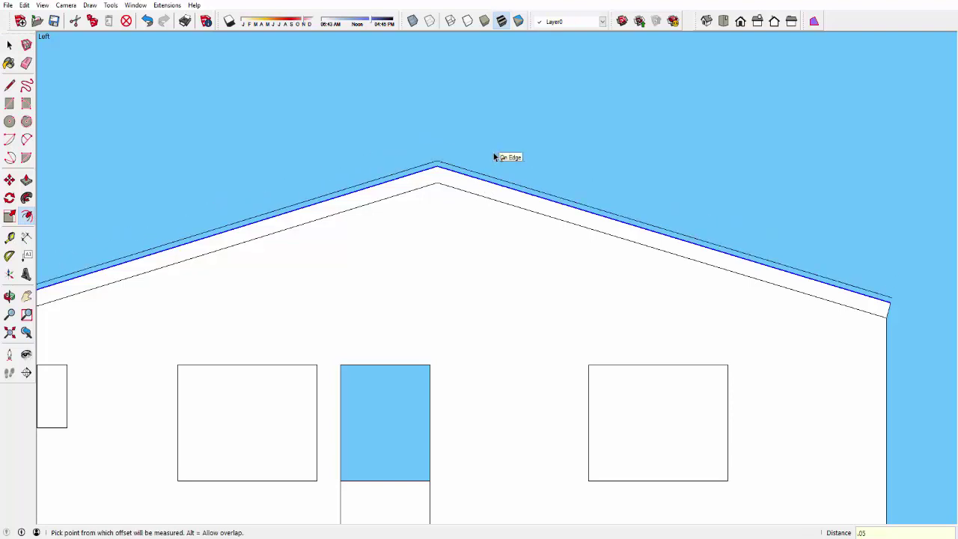
pyautogui.click(9, 84)
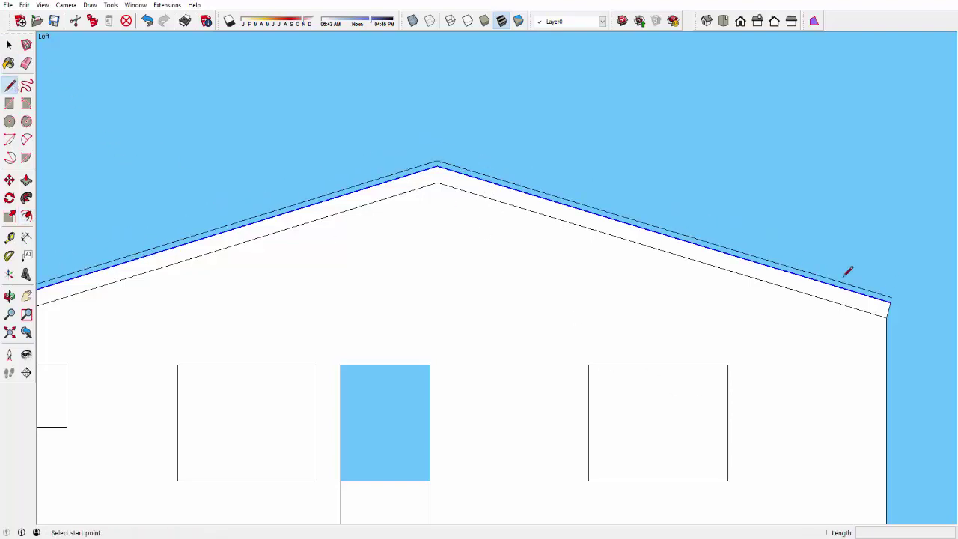
# Draw a line closing the thin band at the right eave
pyautogui.scroll(3, 897, 296)
pyautogui.scroll(1, 872, 301)
pyautogui.click(870, 307)
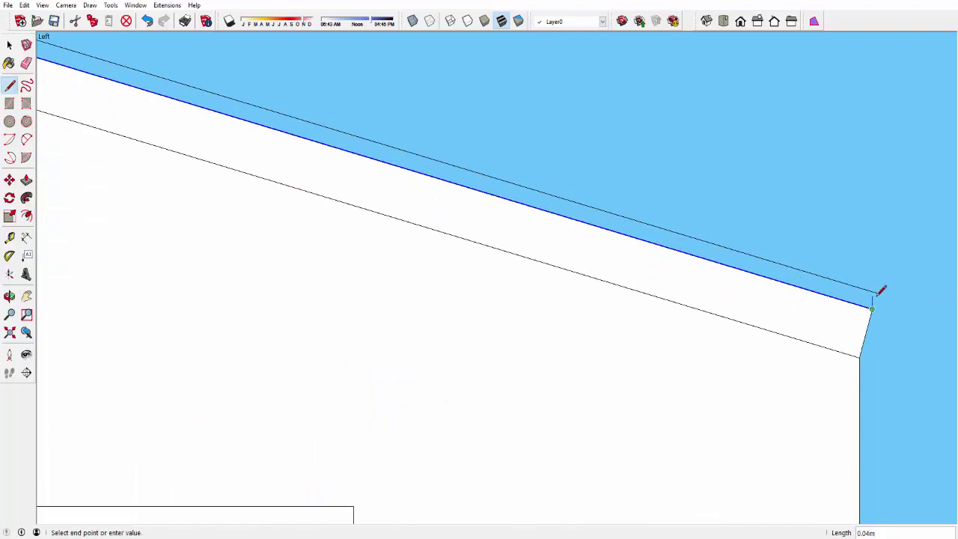
pyautogui.click(875, 292)
pyautogui.press('space')
pyautogui.scroll(-3, 840, 305)
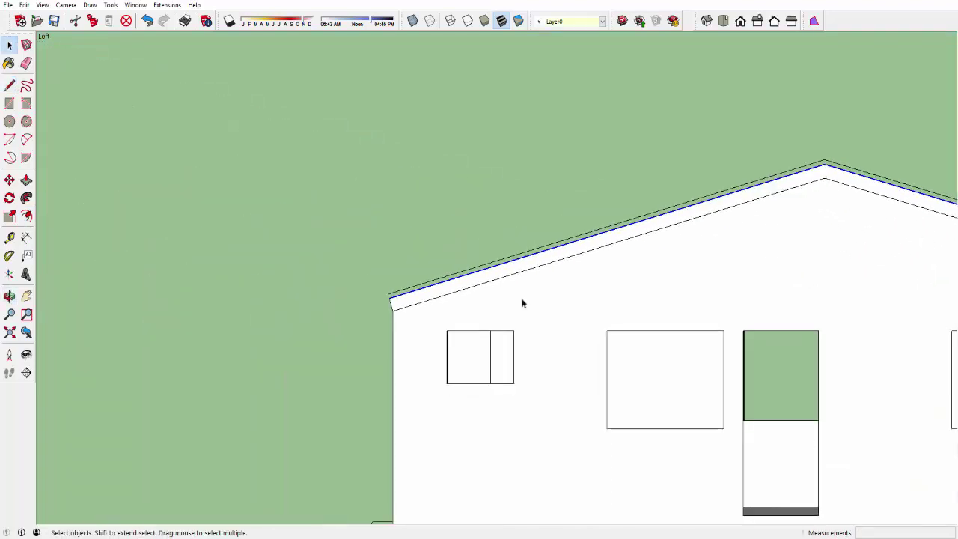
pyautogui.scroll(3, 380, 291)
pyautogui.scroll(2, 381, 284)
# Close the left eave end of the thin band and orbit to the gable peak
pyautogui.press('l')
pyautogui.scroll(1, 569, 295)
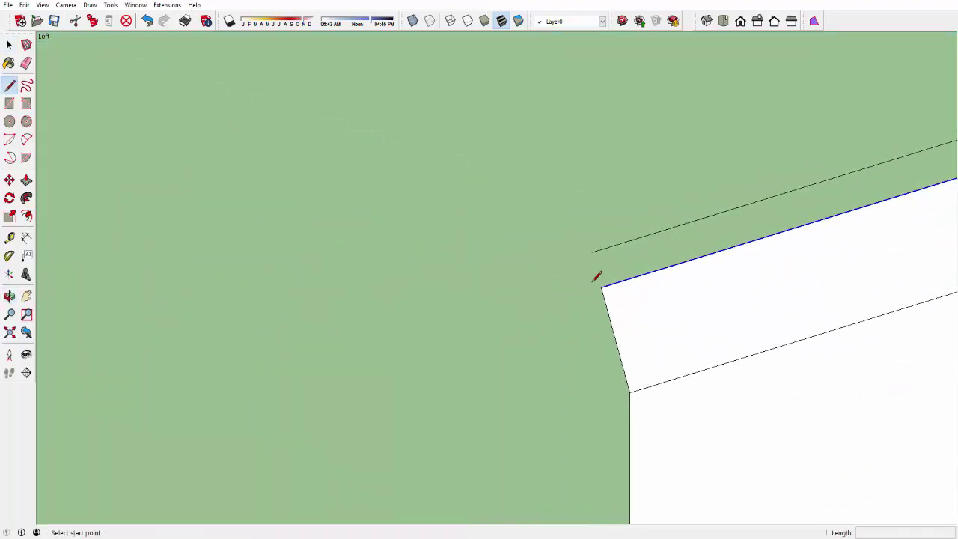
pyautogui.click(591, 252)
pyautogui.click(603, 286)
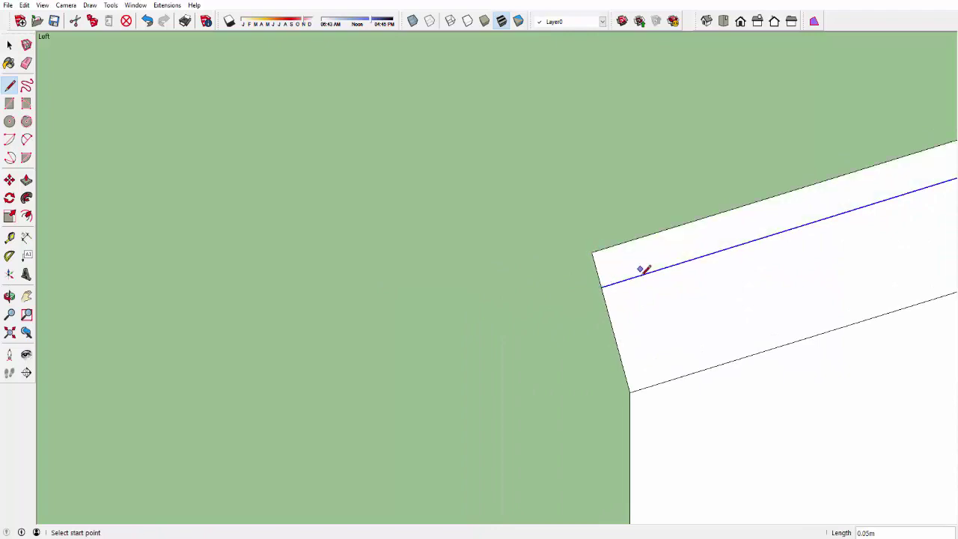
pyautogui.press('space')
pyautogui.scroll(-2, 721, 297)
pyautogui.scroll(-2, 774, 327)
pyautogui.moveTo(774, 327)
pyautogui.keyDown('shift'); pyautogui.mouseDown(button='middle')
pyautogui.moveTo(517, 320)
pyautogui.moveTo(684, 289)
pyautogui.mouseUp(button='middle'); pyautogui.keyUp('shift')
pyautogui.scroll(-2, 517, 320)
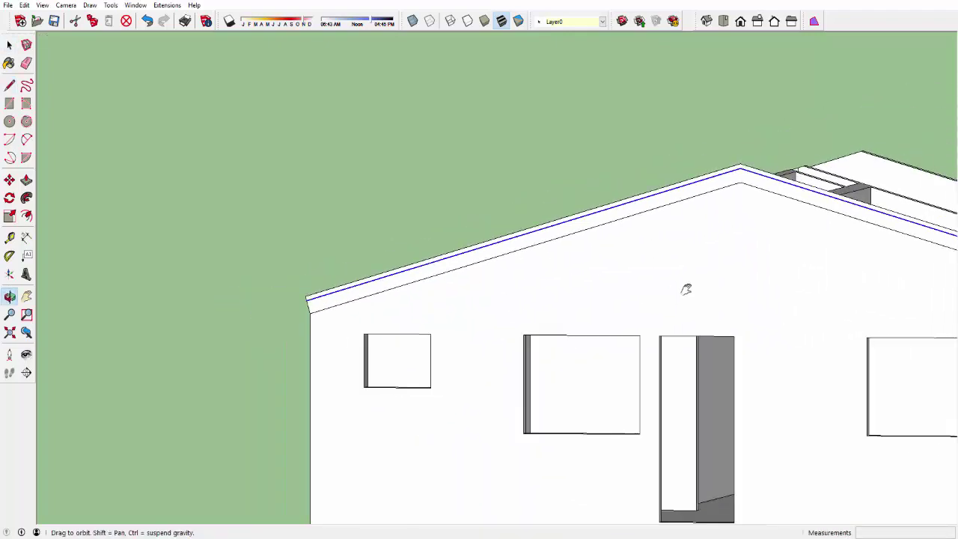
pyautogui.scroll(2, 434, 227)
pyautogui.moveTo(434, 227); pyautogui.dragTo(474, 201, button='middle')
pyautogui.scroll(2, 442, 191)
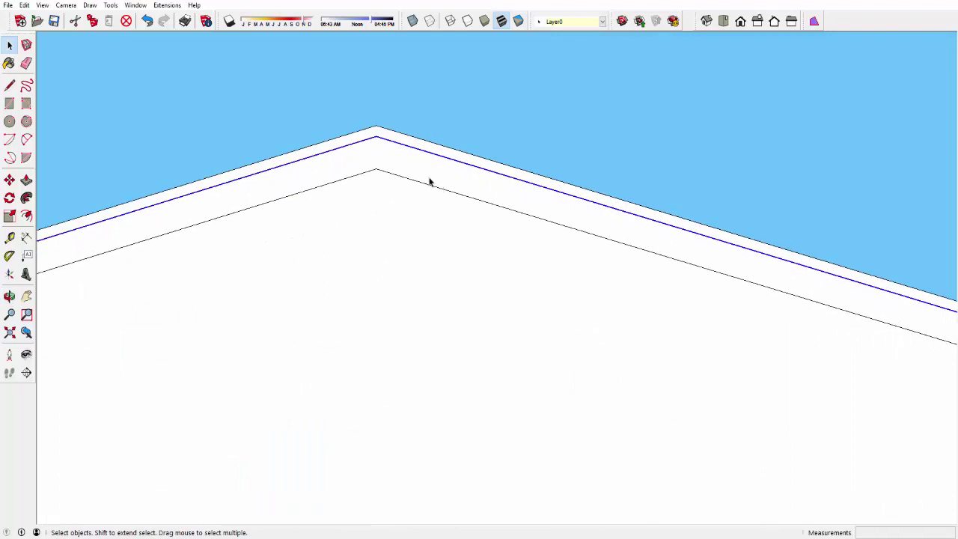
# Make the lower roof-edge band and the thin upper band into separate groups
pyautogui.click(430, 181)
pyautogui.rightClick(430, 181)
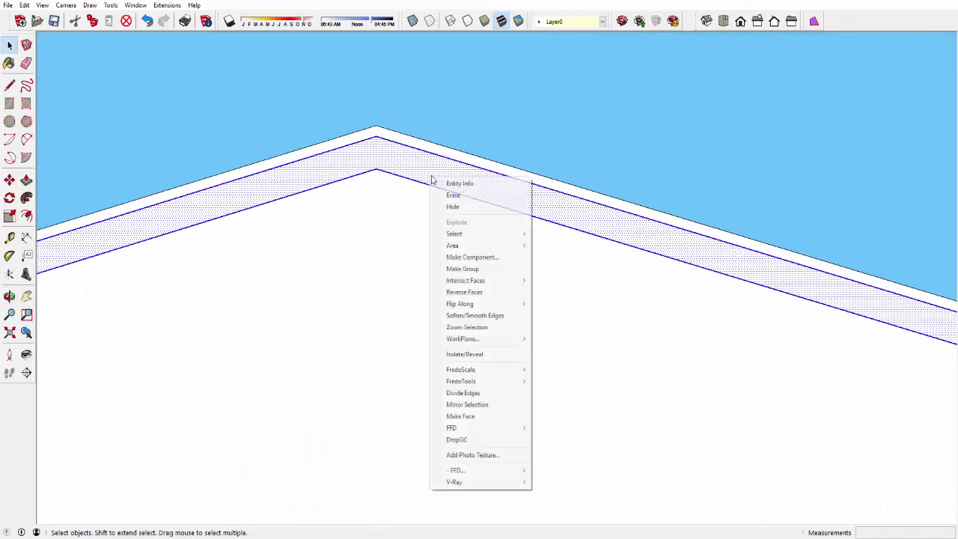
pyautogui.click(469, 274)
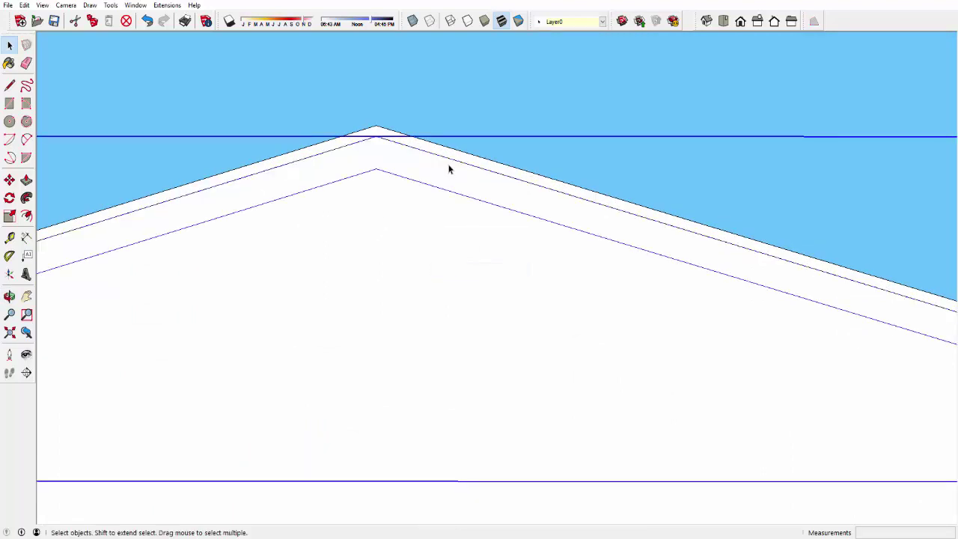
pyautogui.moveTo(449, 167); pyautogui.dragTo(389, 129, button='middle')
pyautogui.click(349, 125)
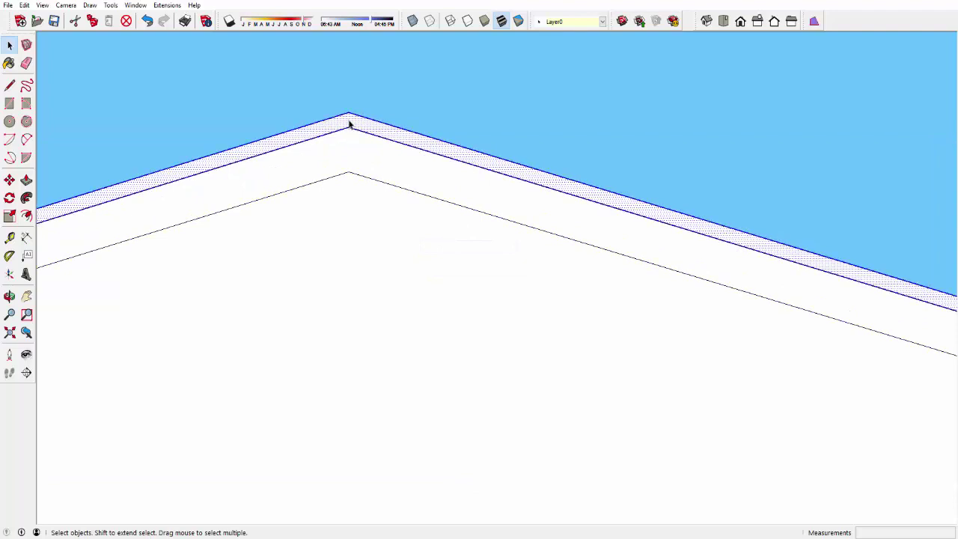
pyautogui.rightClick(350, 125)
pyautogui.click(389, 212)
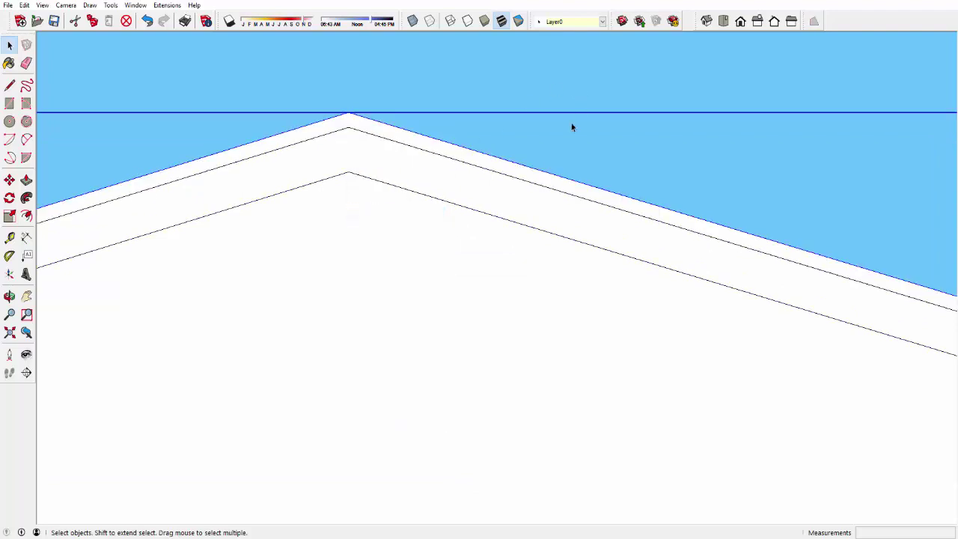
# Orbit to a 3-D view of the house and switch the camera to Perspective
pyautogui.scroll(-5, 619, 205)
pyautogui.scroll(-3, 609, 198)
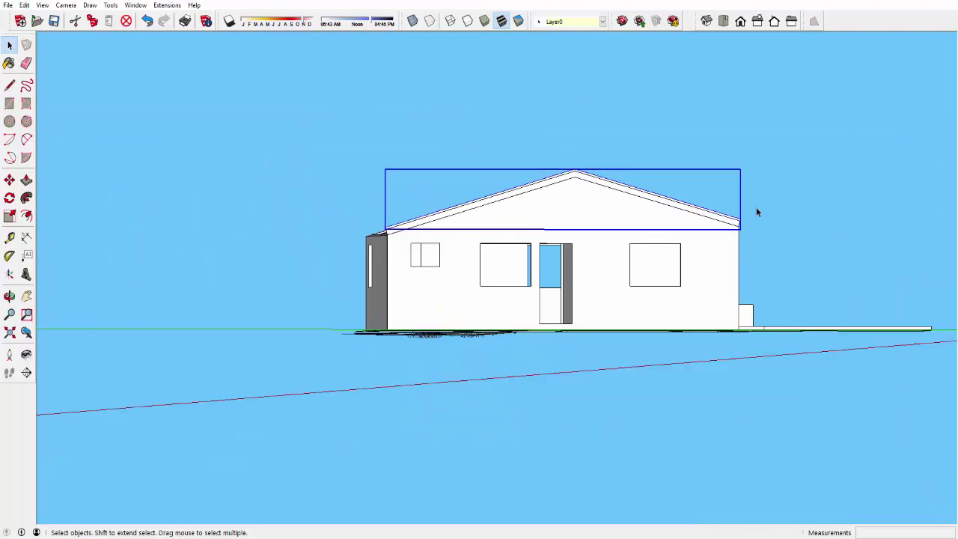
pyautogui.moveTo(779, 196); pyautogui.dragTo(669, 211, button='middle')
pyautogui.scroll(3, 670, 211)
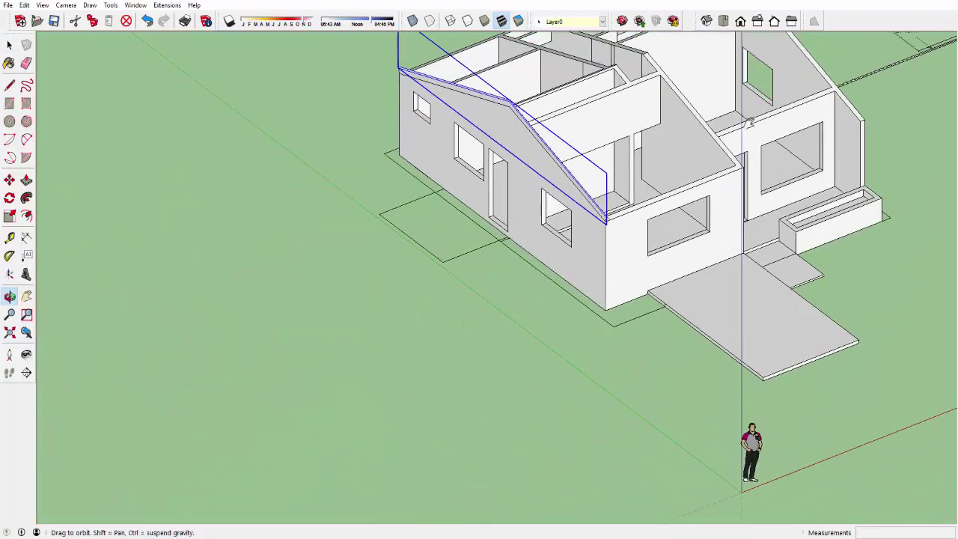
pyautogui.scroll(3, 669, 211)
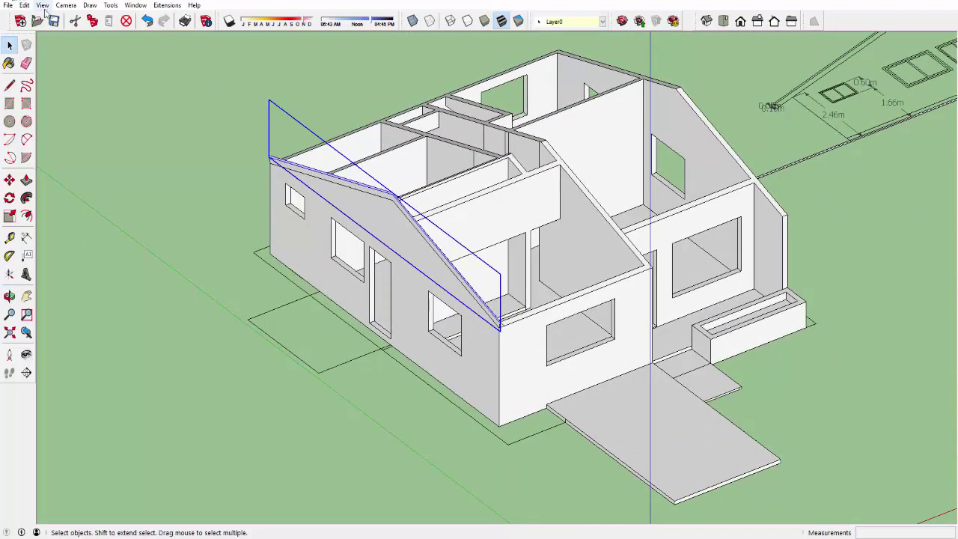
pyautogui.click(66, 5)
pyautogui.click(98, 67)
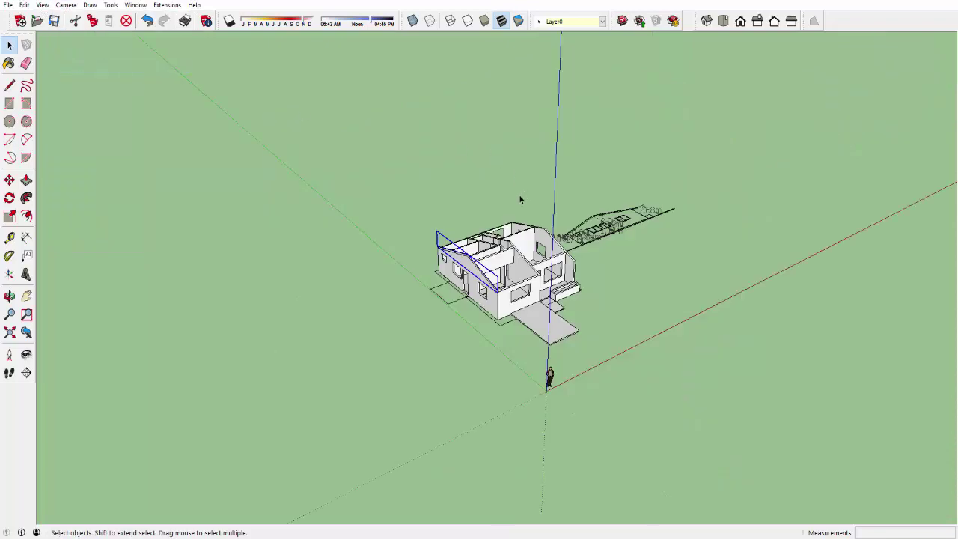
pyautogui.scroll(3, 520, 199)
pyautogui.scroll(3, 481, 262)
pyautogui.scroll(3, 449, 250)
pyautogui.scroll(2, 419, 246)
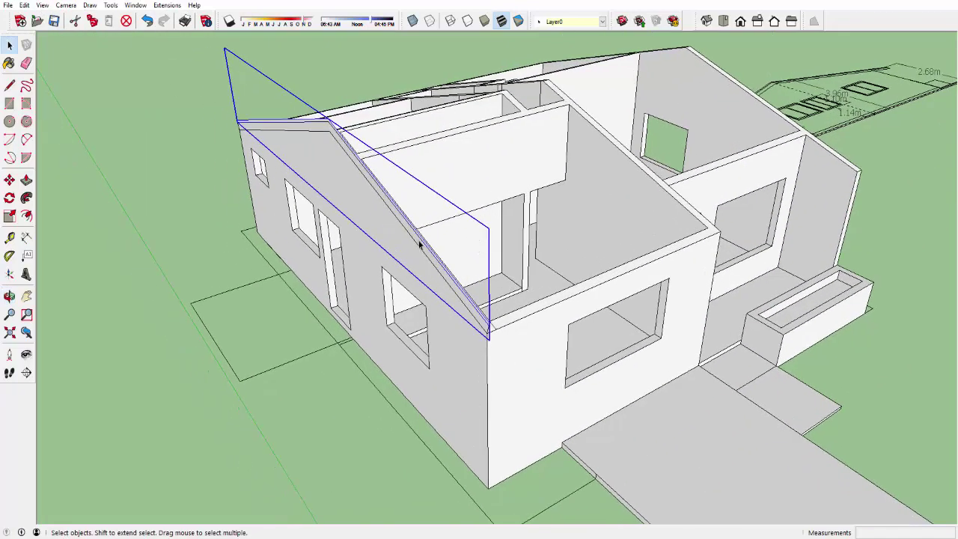
pyautogui.scroll(2, 420, 245)
pyautogui.scroll(2, 429, 267)
pyautogui.scroll(2, 516, 363)
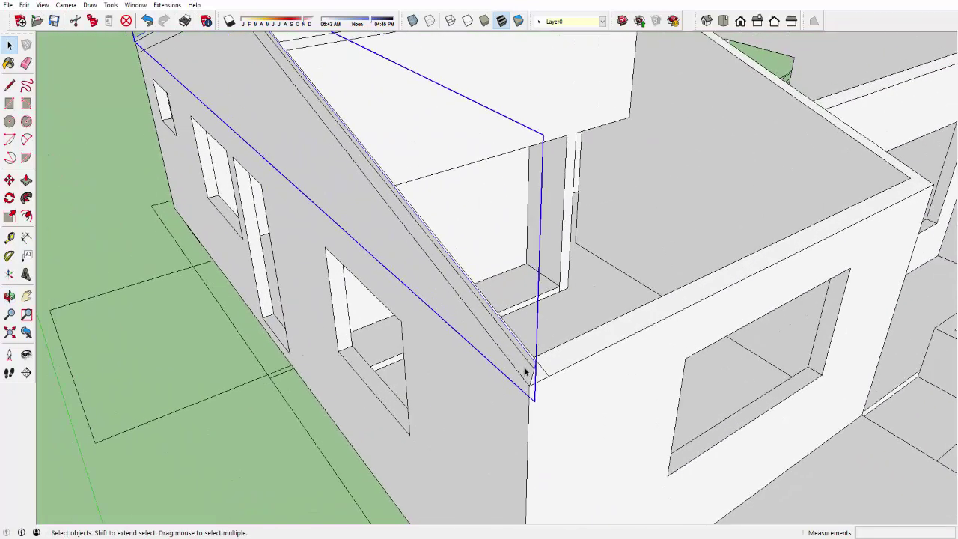
pyautogui.scroll(2, 526, 359)
pyautogui.scroll(2, 531, 357)
pyautogui.scroll(1, 528, 357)
pyautogui.scroll(-2, 529, 358)
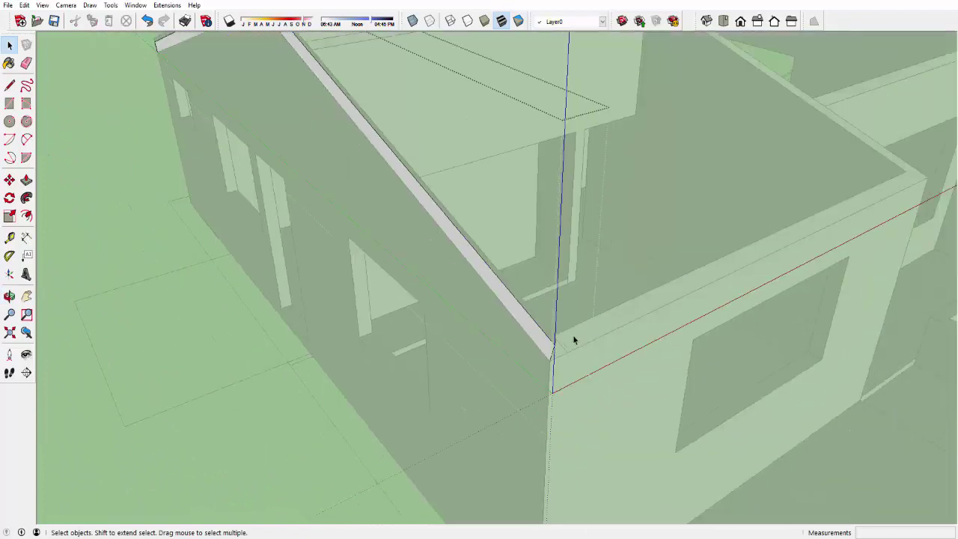
pyautogui.scroll(-3, 554, 344)
# Push/pull the sloped roof face up into a thick roof slab
pyautogui.scroll(-2, 558, 343)
pyautogui.press('p')
pyautogui.scroll(1, 546, 333)
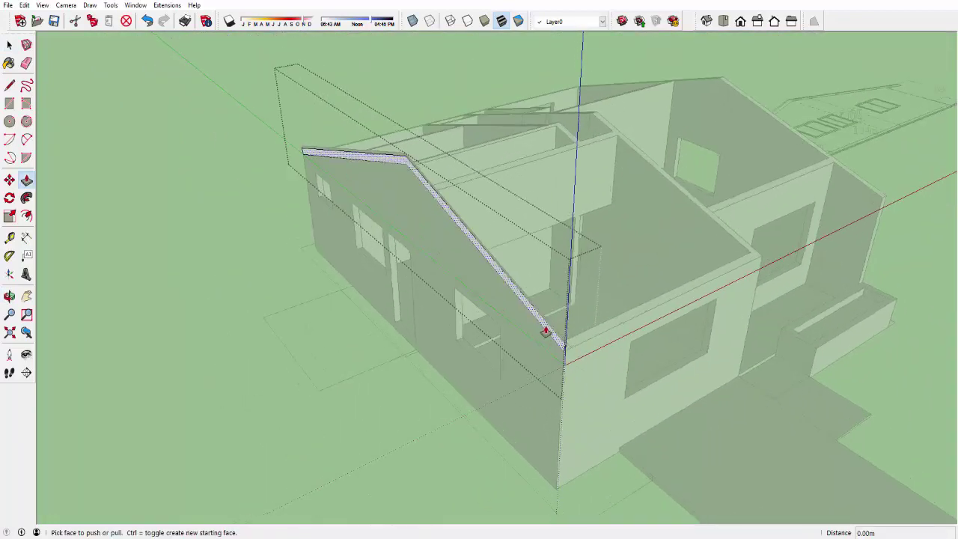
pyautogui.click(545, 335)
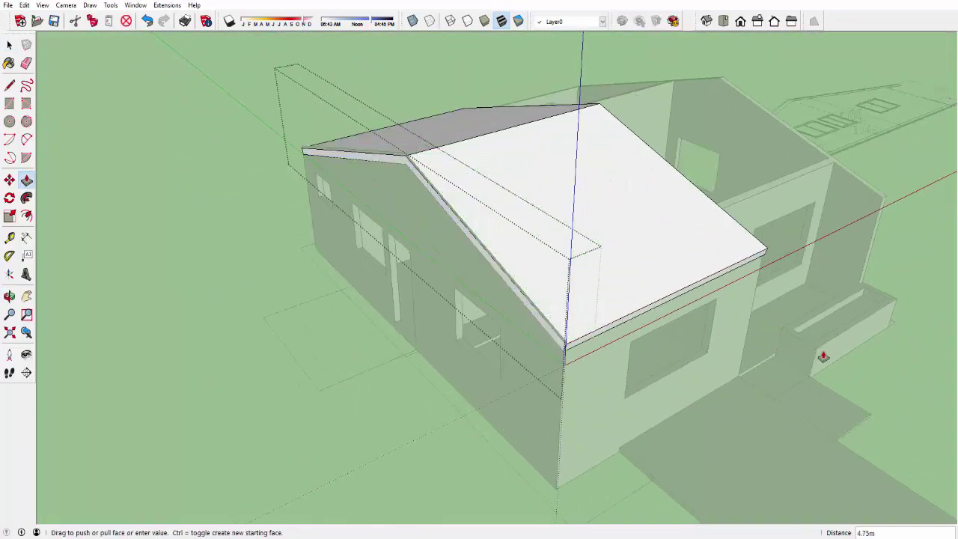
pyautogui.moveTo(840, 358)
pyautogui.mouseDown(button='middle')
pyautogui.moveTo(663, 357)
pyautogui.moveTo(679, 327)
pyautogui.mouseUp(button='middle')
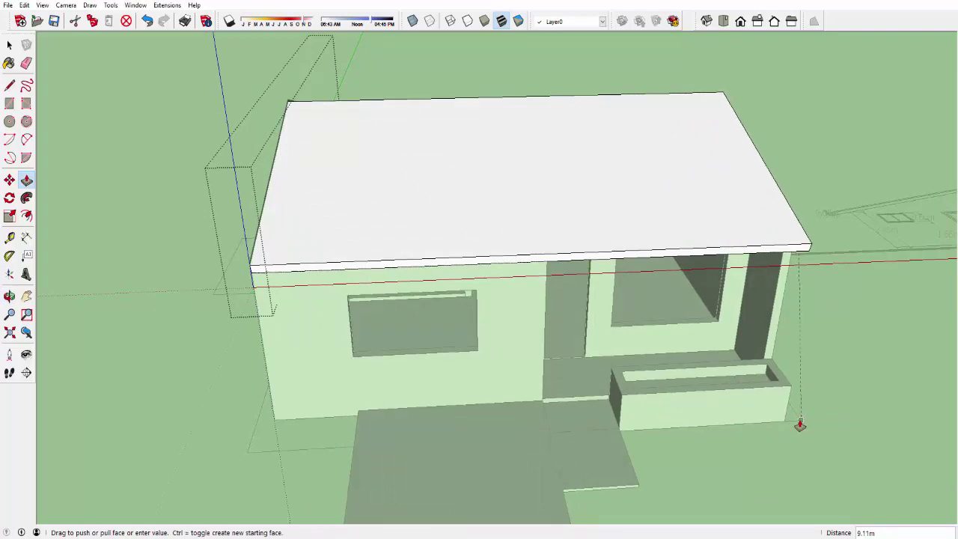
pyautogui.click(799, 425)
# Push the roof's gable end out to a 0.30m overhang
pyautogui.moveTo(799, 424)
pyautogui.mouseDown(button='middle')
pyautogui.moveTo(438, 327)
pyautogui.moveTo(411, 274)
pyautogui.moveTo(477, 301)
pyautogui.mouseUp(button='middle')
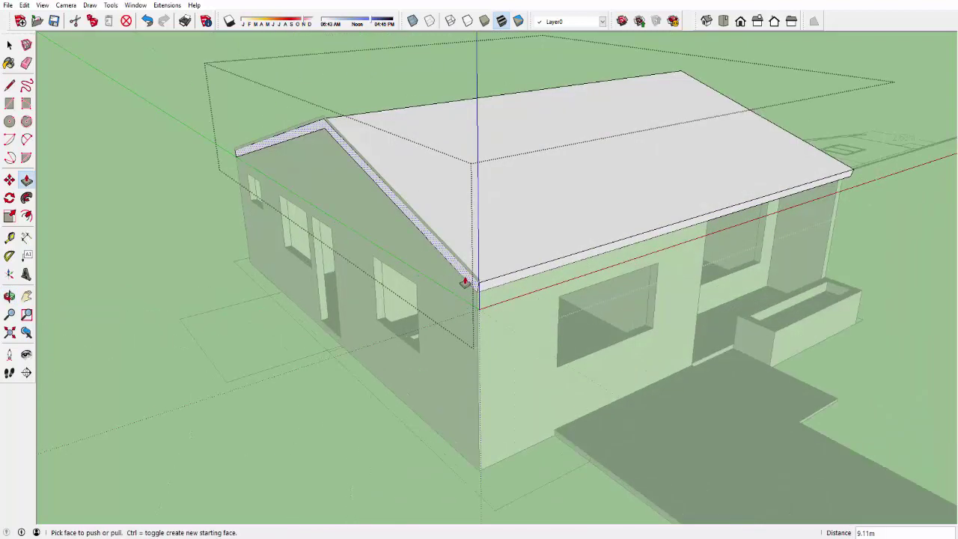
pyautogui.click(465, 282)
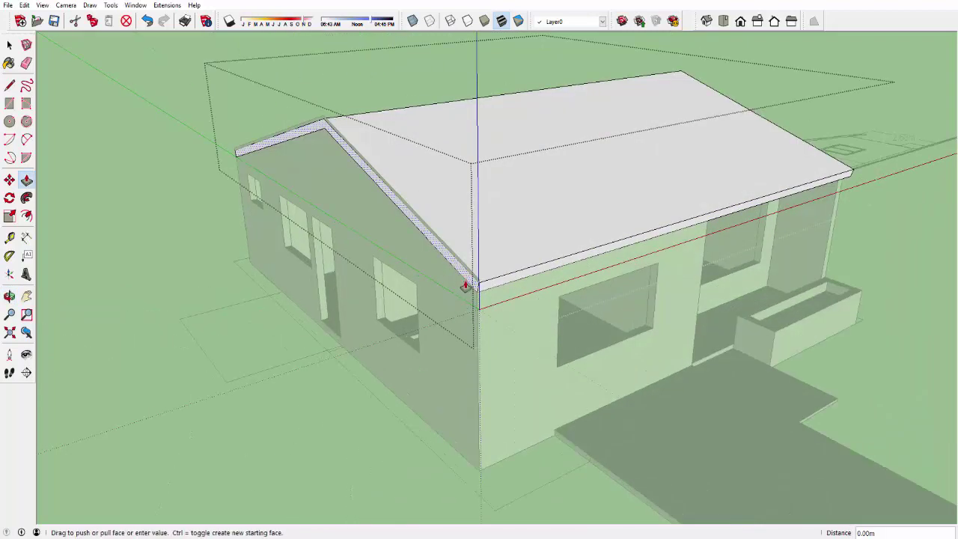
pyautogui.click(496, 514)
# Extend the roof's eave out 1.96m, then begin pushing the roof's left end
pyautogui.moveTo(466, 419)
pyautogui.mouseDown(button='middle')
pyautogui.moveTo(407, 306)
pyautogui.moveTo(586, 303)
pyautogui.mouseUp(button='middle')
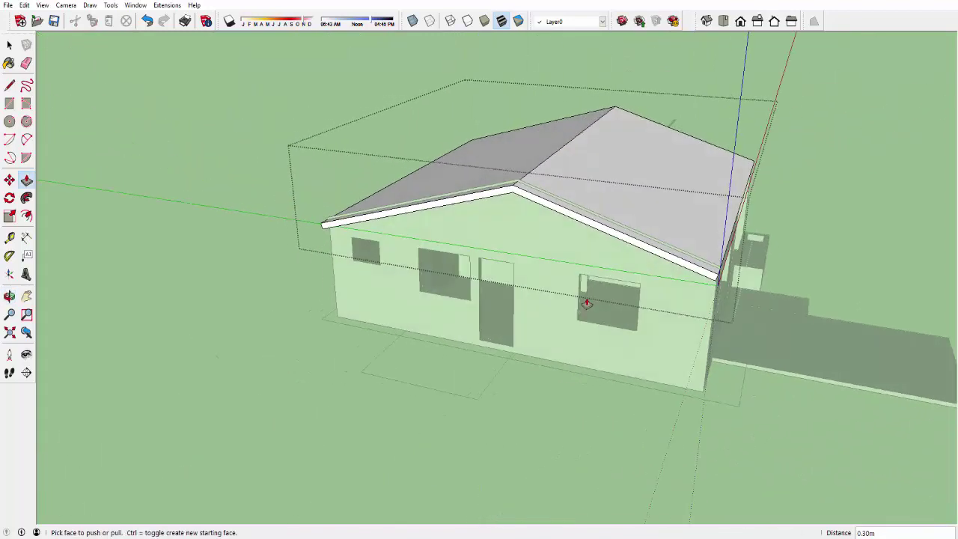
pyautogui.moveTo(768, 337); pyautogui.dragTo(686, 322, button='middle')
pyautogui.scroll(2, 695, 297)
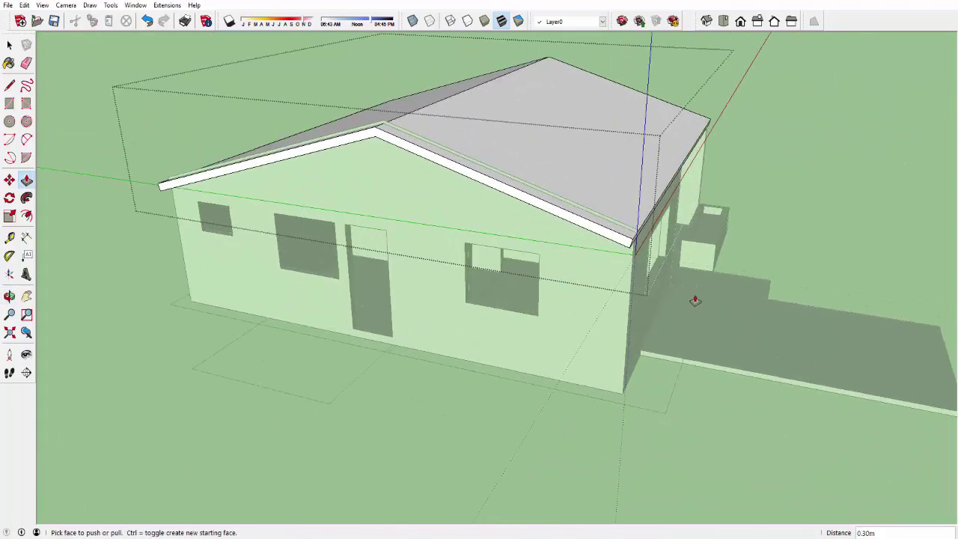
pyautogui.scroll(2, 637, 252)
pyautogui.scroll(2, 564, 193)
pyautogui.click(557, 190)
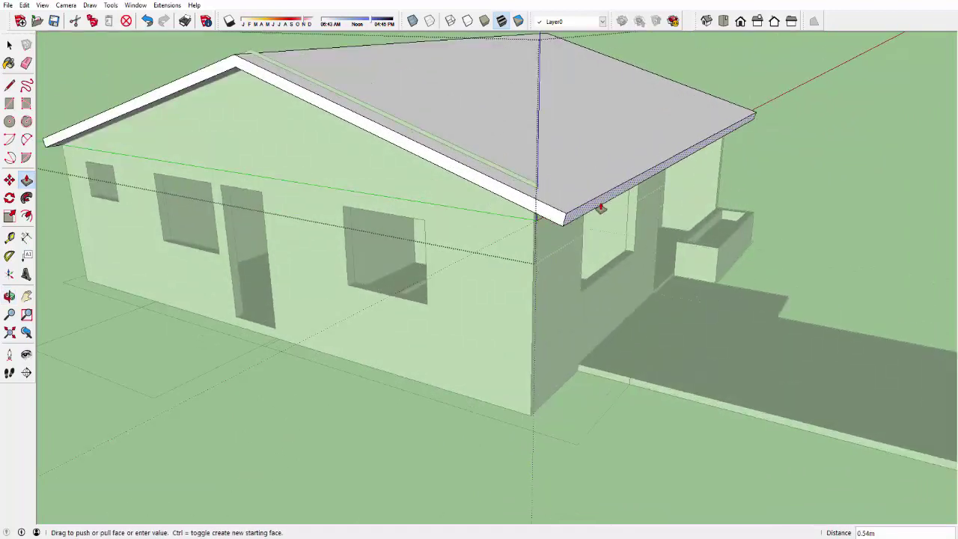
pyautogui.click(707, 256)
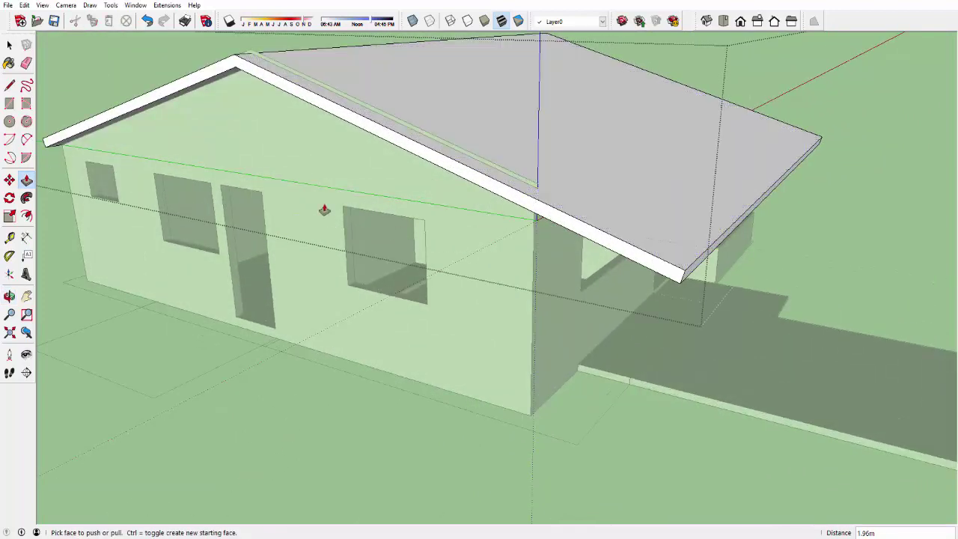
pyautogui.moveTo(321, 209)
pyautogui.mouseDown(button='middle')
pyautogui.moveTo(277, 205)
pyautogui.moveTo(547, 207)
pyautogui.moveTo(667, 180)
pyautogui.moveTo(556, 149)
pyautogui.mouseUp(button='middle')
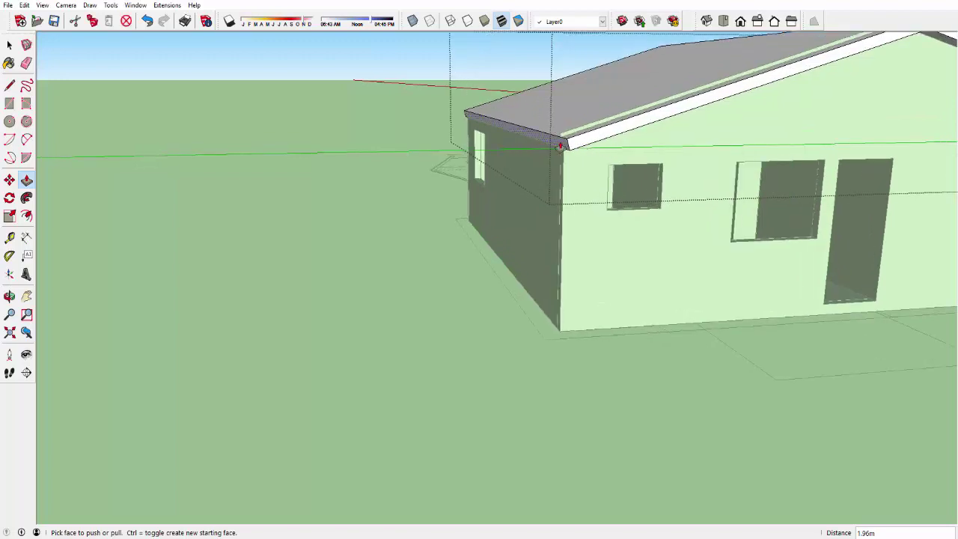
pyautogui.click(556, 149)
# Finish extending the roof's left end outward
pyautogui.click(455, 199)
pyautogui.moveTo(455, 199)
pyautogui.mouseDown(button='middle')
pyautogui.moveTo(784, 182)
pyautogui.moveTo(658, 220)
pyautogui.moveTo(352, 404)
pyautogui.mouseUp(button='middle')
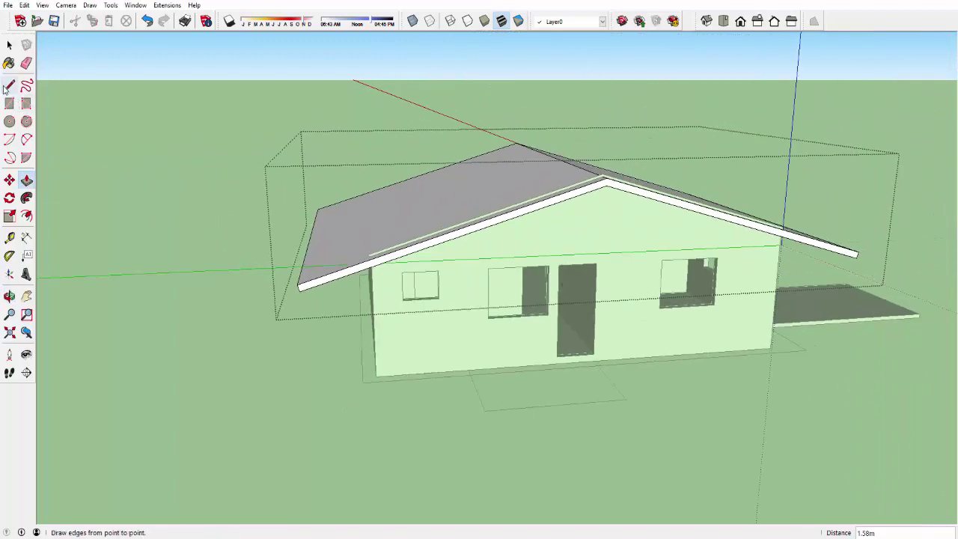
pyautogui.scroll(5, 590, 384)
pyautogui.scroll(-3, 552, 391)
pyautogui.scroll(2, 517, 389)
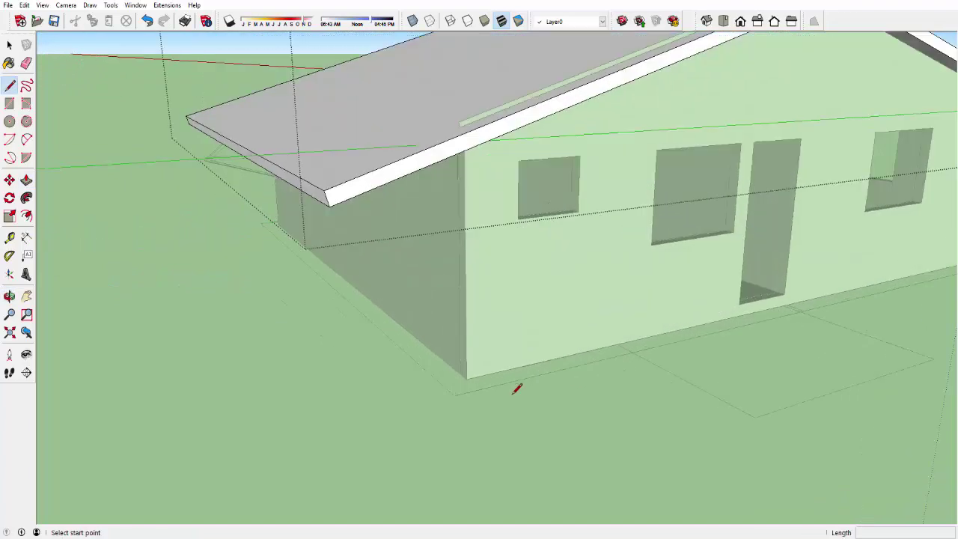
pyautogui.scroll(2, 434, 385)
pyautogui.scroll(-1, 456, 384)
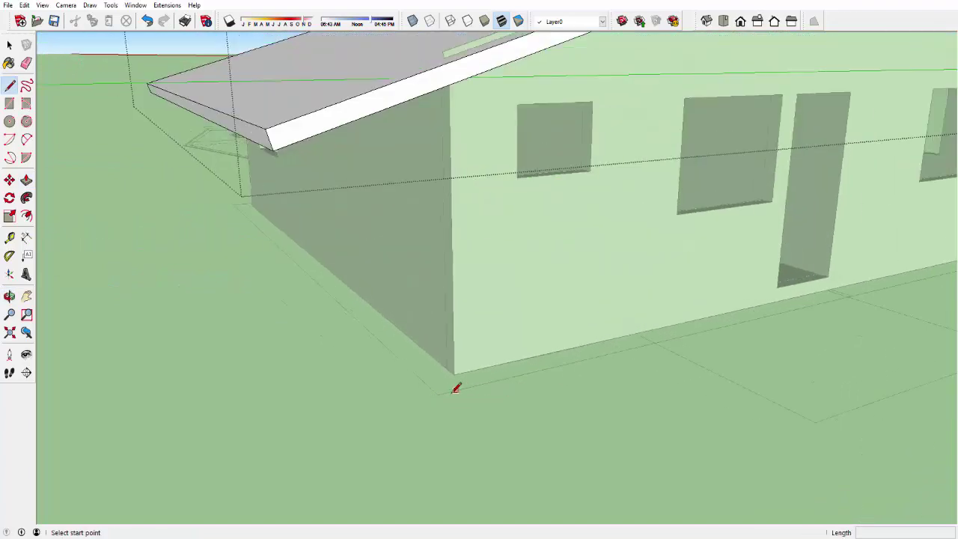
# Draw vertical lines from the wall's bottom corner and below the porch slab up to the roof edge
pyautogui.click(438, 393)
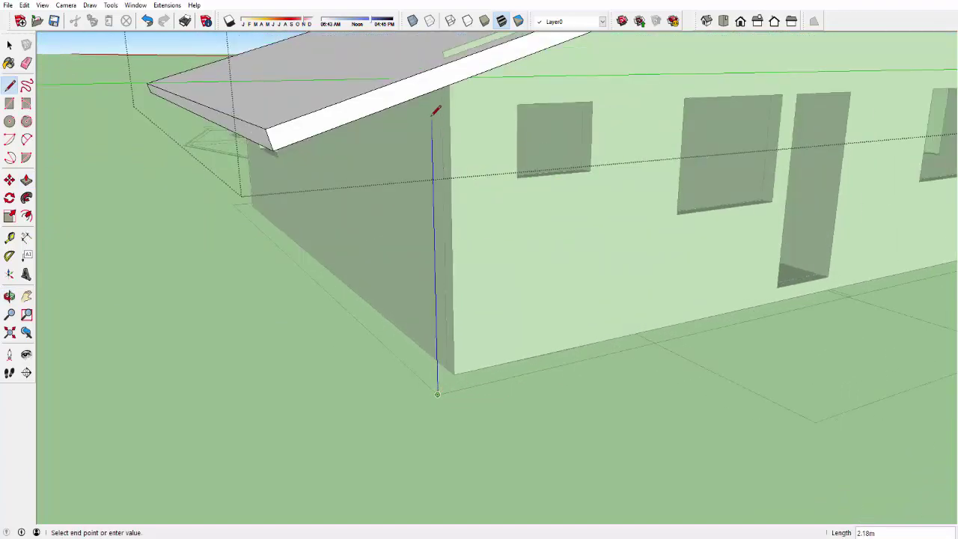
pyautogui.click(432, 90)
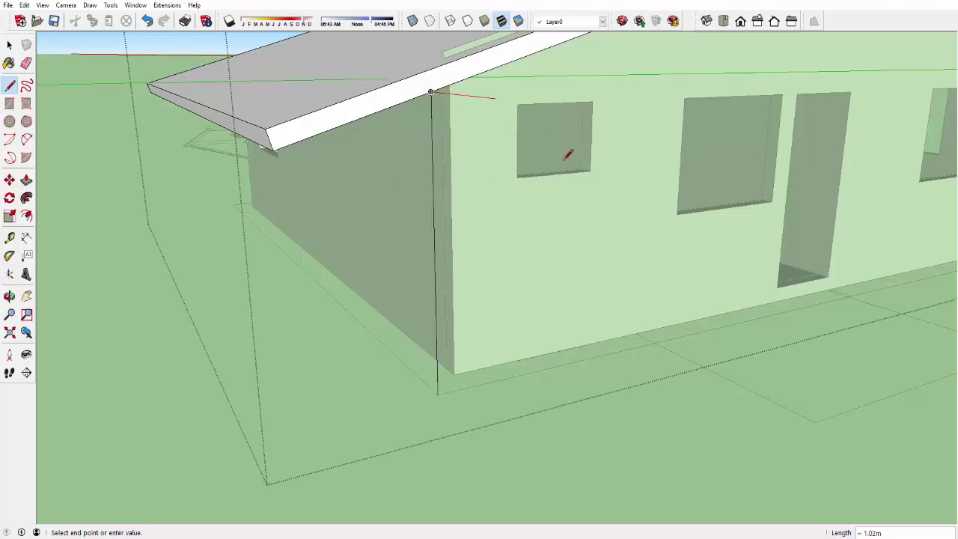
pyautogui.scroll(-3, 567, 155)
pyautogui.moveTo(673, 235); pyautogui.dragTo(545, 310, button='middle')
pyautogui.scroll(5, 544, 310)
pyautogui.click(591, 339)
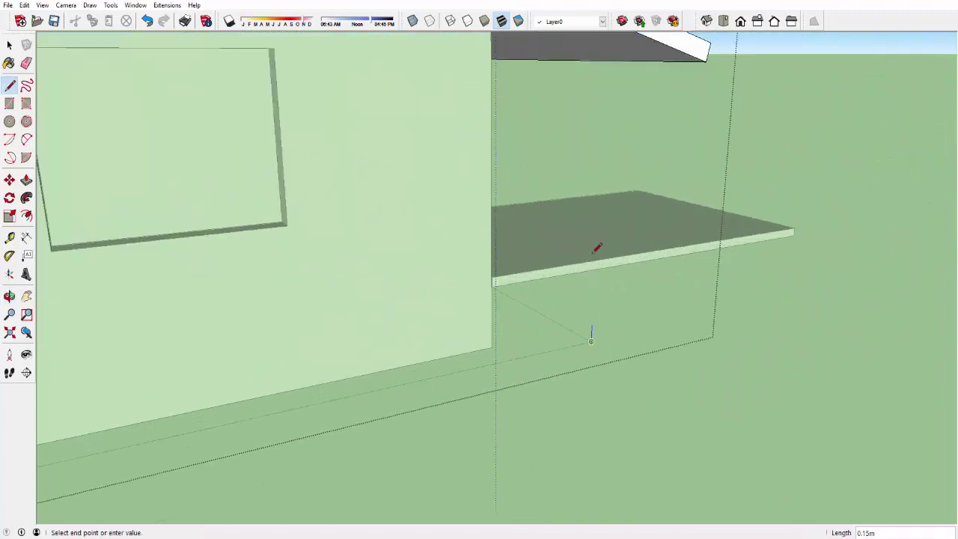
pyautogui.scroll(-3, 597, 247)
pyautogui.scroll(3, 577, 317)
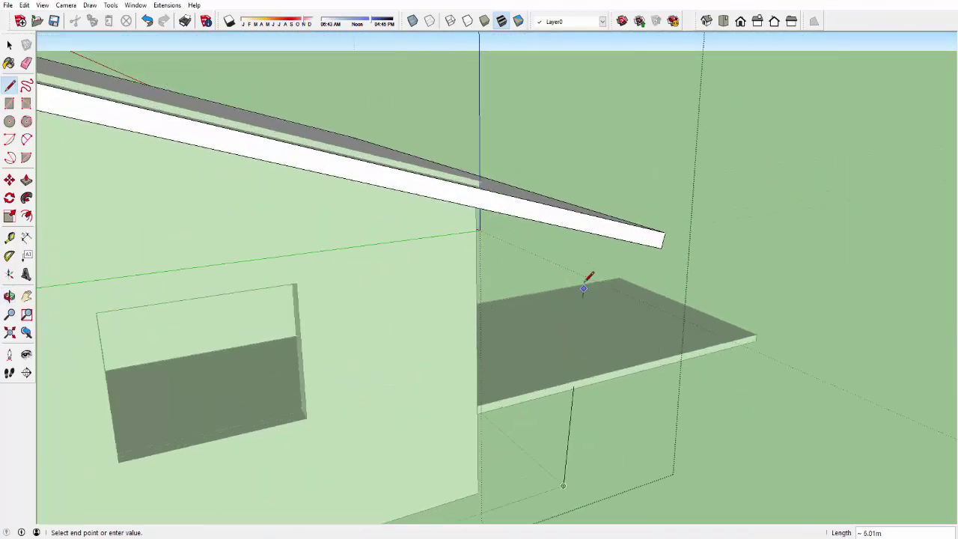
pyautogui.click(570, 228)
pyautogui.press('space')
pyautogui.scroll(-2, 789, 337)
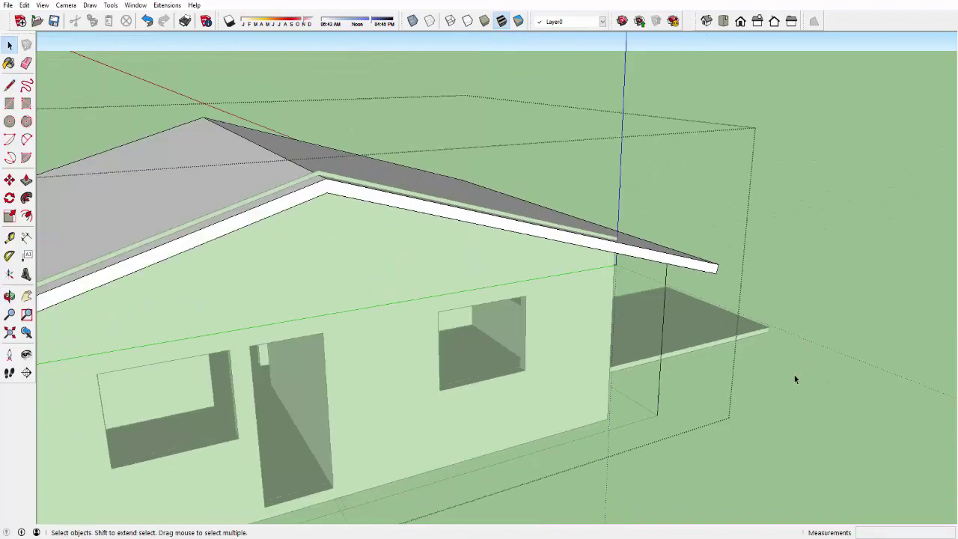
# Push the roof's front face inward to shorten the overhang above the porch
pyautogui.moveTo(795, 379)
pyautogui.mouseDown(button='middle')
pyautogui.moveTo(757, 372)
pyautogui.moveTo(726, 324)
pyautogui.moveTo(448, 314)
pyautogui.moveTo(509, 293)
pyautogui.moveTo(438, 284)
pyautogui.moveTo(367, 247)
pyautogui.mouseUp(button='middle')
pyautogui.press('p')
pyautogui.scroll(3, 419, 239)
pyautogui.scroll(2, 430, 227)
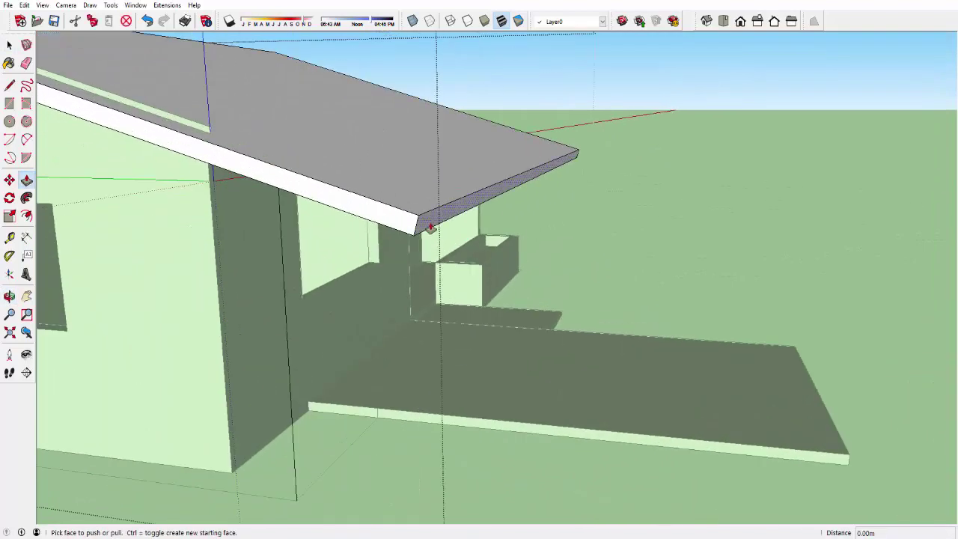
pyautogui.moveTo(430, 227)
pyautogui.mouseDown()
pyautogui.moveTo(378, 207)
pyautogui.moveTo(283, 198)
pyautogui.mouseUp()
pyautogui.scroll(-2, 327, 237)
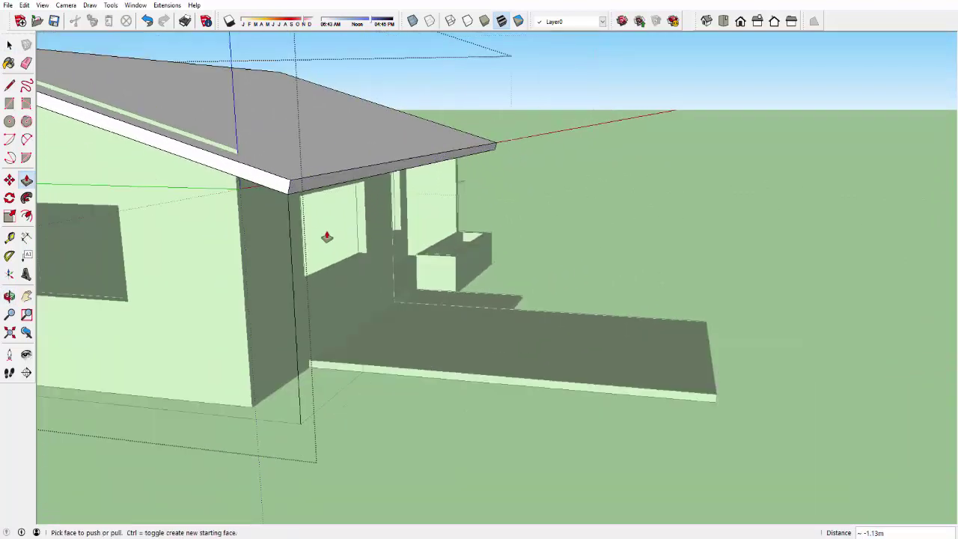
# Adjust the roof fascia face, then inspect the house's corner edge
pyautogui.moveTo(327, 237)
pyautogui.mouseDown(button='middle')
pyautogui.moveTo(684, 310)
pyautogui.moveTo(651, 210)
pyautogui.moveTo(718, 203)
pyautogui.mouseUp(button='middle')
pyautogui.click(720, 202)
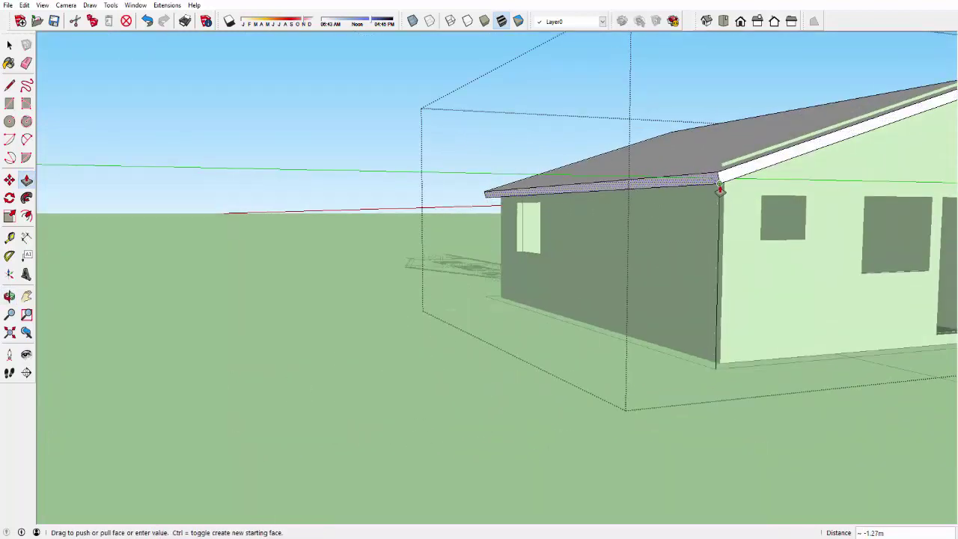
pyautogui.click(719, 190)
pyautogui.moveTo(748, 274)
pyautogui.mouseDown(button='middle')
pyautogui.moveTo(529, 316)
pyautogui.moveTo(468, 300)
pyautogui.mouseUp(button='middle')
pyautogui.press('space')
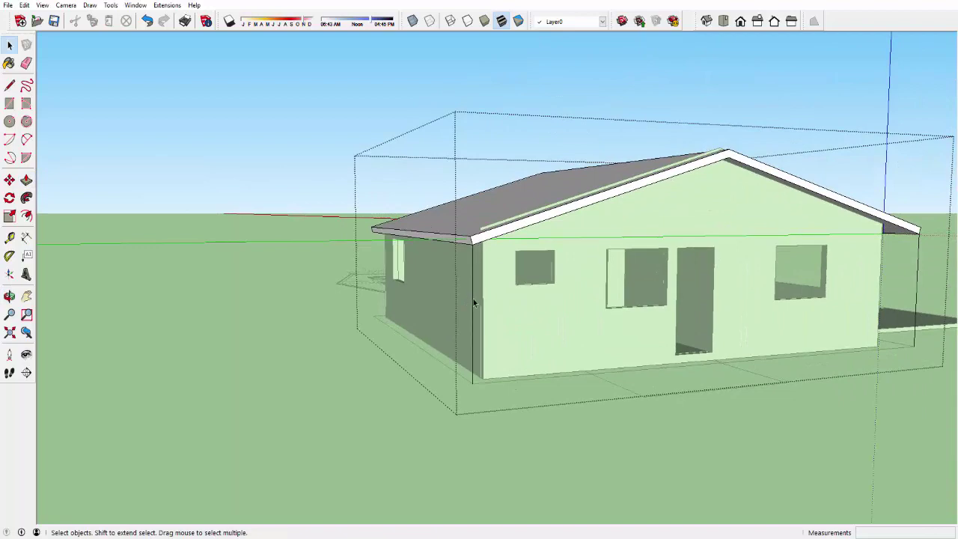
pyautogui.click(472, 299)
pyautogui.click(892, 267)
pyautogui.moveTo(904, 192)
pyautogui.mouseDown(button='middle')
pyautogui.moveTo(604, 220)
pyautogui.moveTo(873, 336)
pyautogui.moveTo(763, 302)
pyautogui.mouseUp(button='middle')
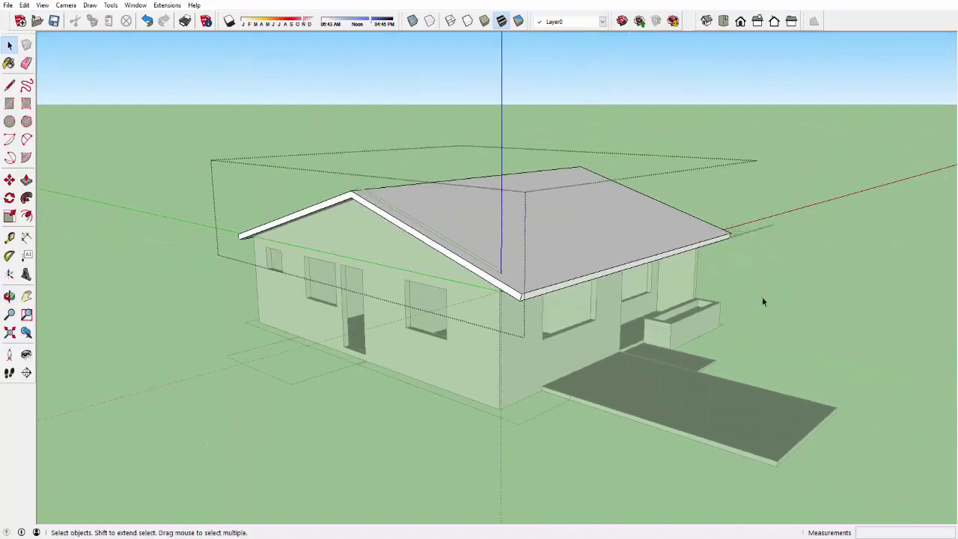
pyautogui.scroll(2, 449, 224)
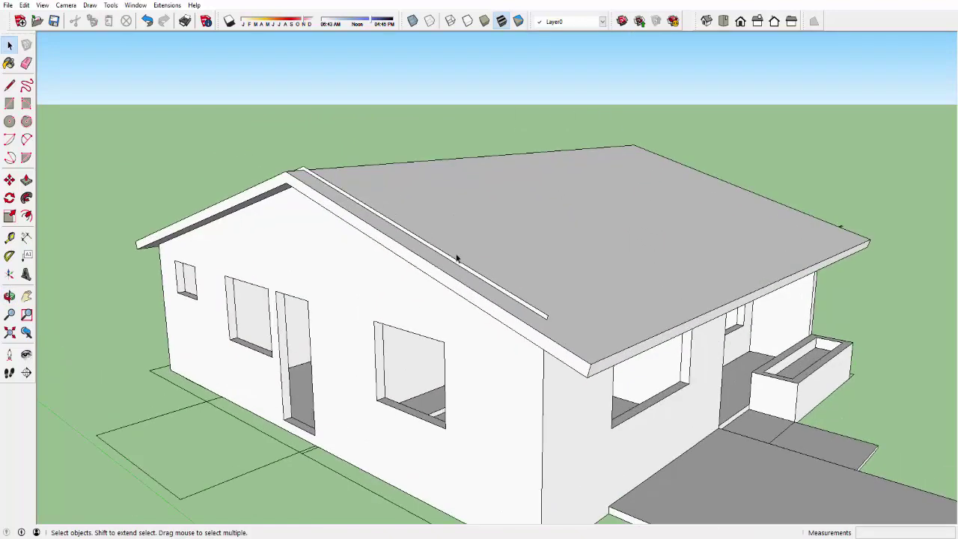
# Inside the roof group, extrude the sloped roof face to 9.11m
pyautogui.doubleClick(468, 269)
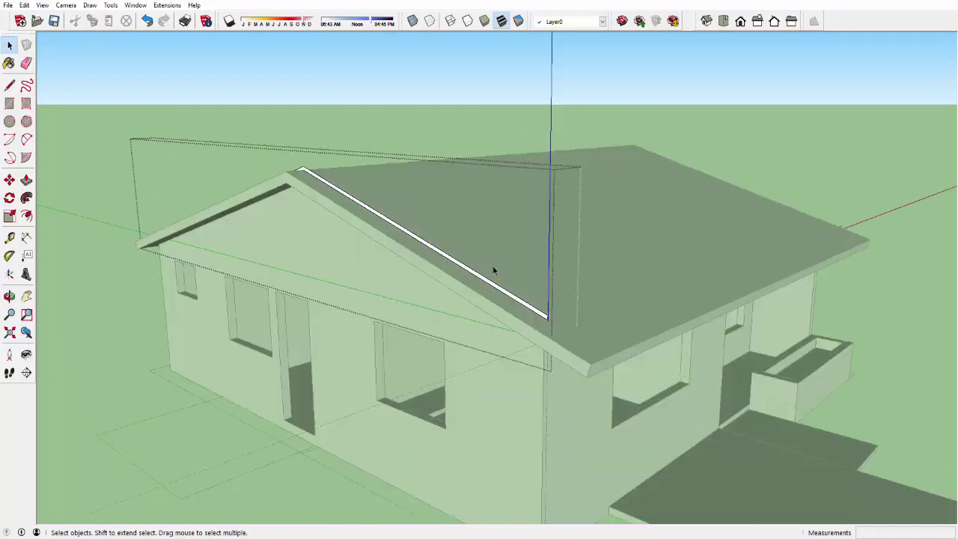
pyautogui.scroll(1, 492, 264)
pyautogui.scroll(1, 492, 265)
pyautogui.press('p')
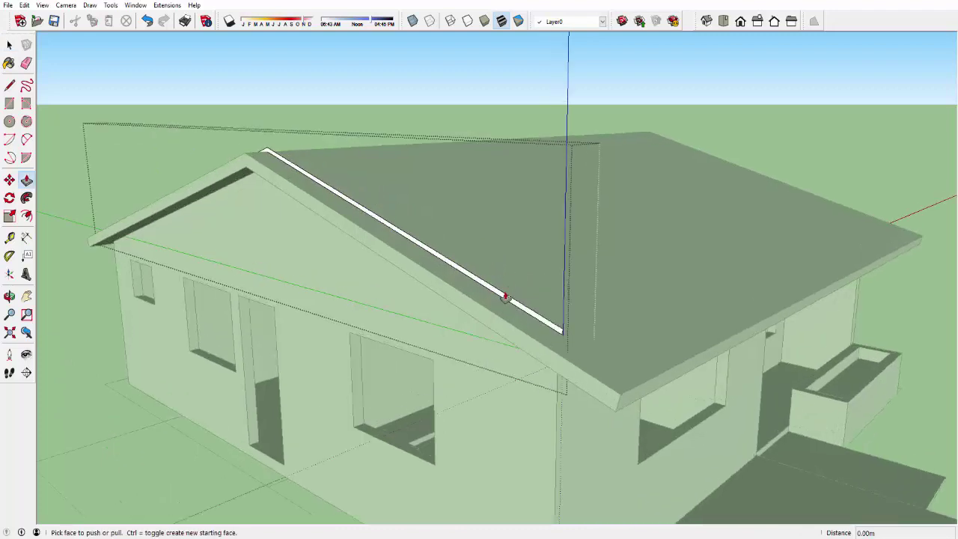
pyautogui.click(506, 302)
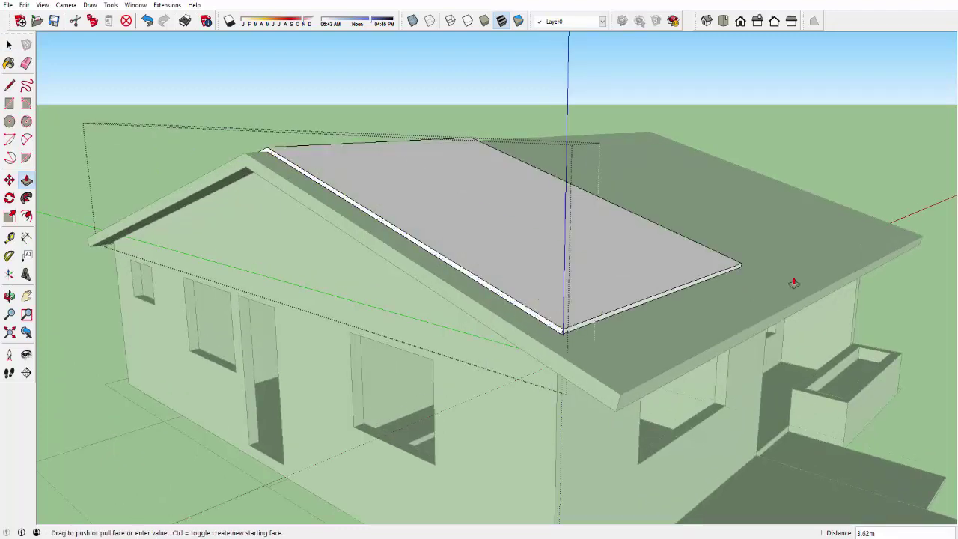
pyautogui.click(921, 240)
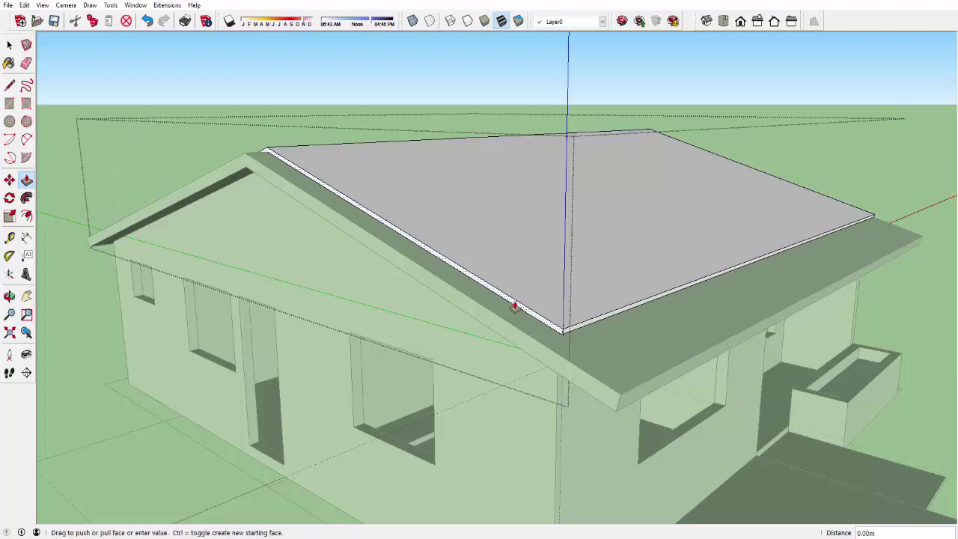
# Push the roof's eave face out about 0.83m at the corner
pyautogui.click(516, 333)
pyautogui.scroll(3, 521, 336)
pyautogui.click(599, 404)
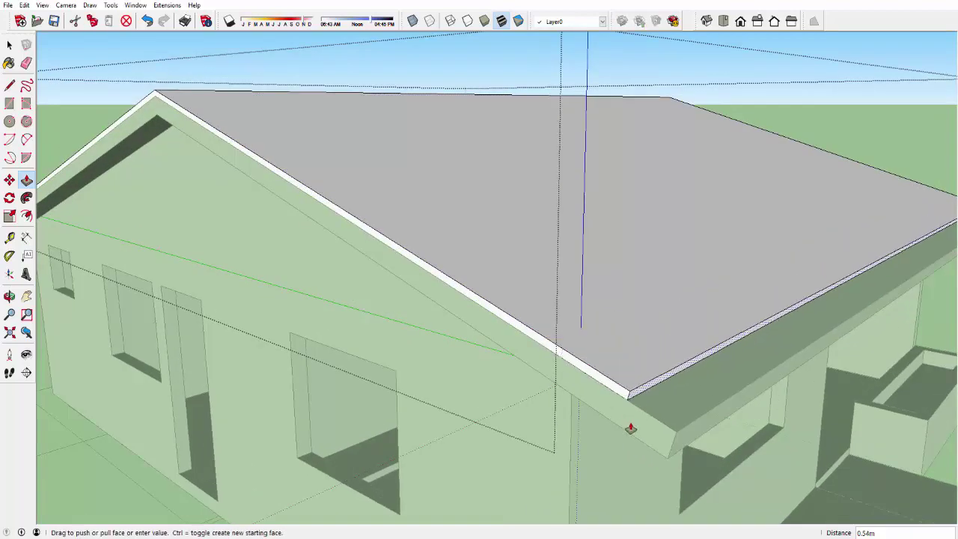
pyautogui.click(632, 419)
pyautogui.scroll(-5, 523, 359)
pyautogui.moveTo(367, 316)
pyautogui.mouseDown(button='middle')
pyautogui.moveTo(662, 232)
pyautogui.moveTo(737, 224)
pyautogui.mouseUp(button='middle')
pyautogui.scroll(3, 737, 225)
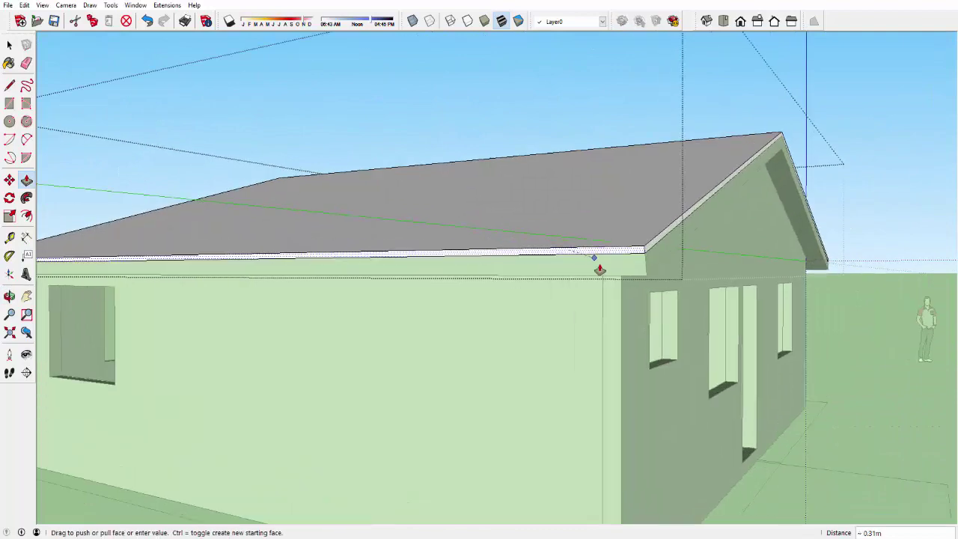
pyautogui.press('space')
pyautogui.scroll(-2, 789, 254)
# Leave the roof group and erase the person scale figure
pyautogui.click(807, 252)
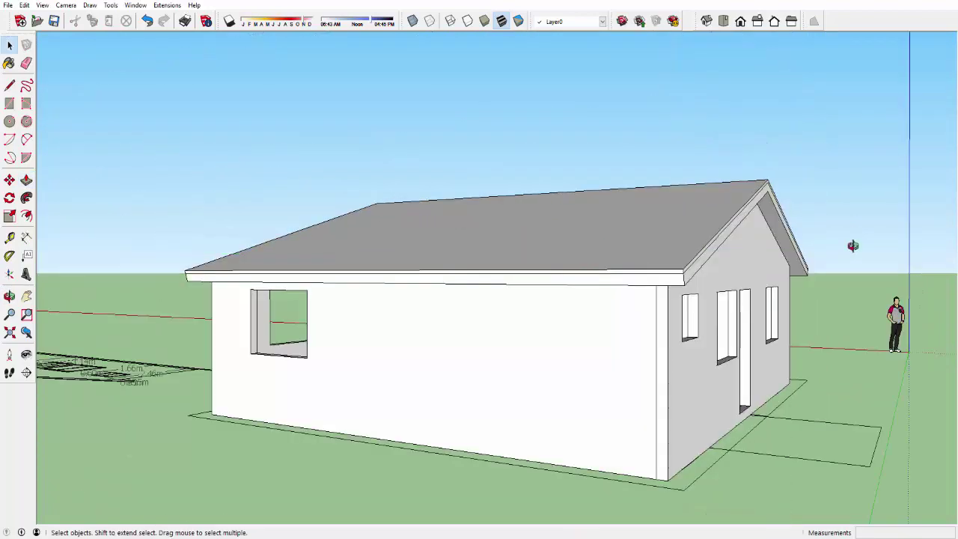
pyautogui.moveTo(851, 248); pyautogui.dragTo(559, 257, button='middle')
pyautogui.scroll(-3, 559, 257)
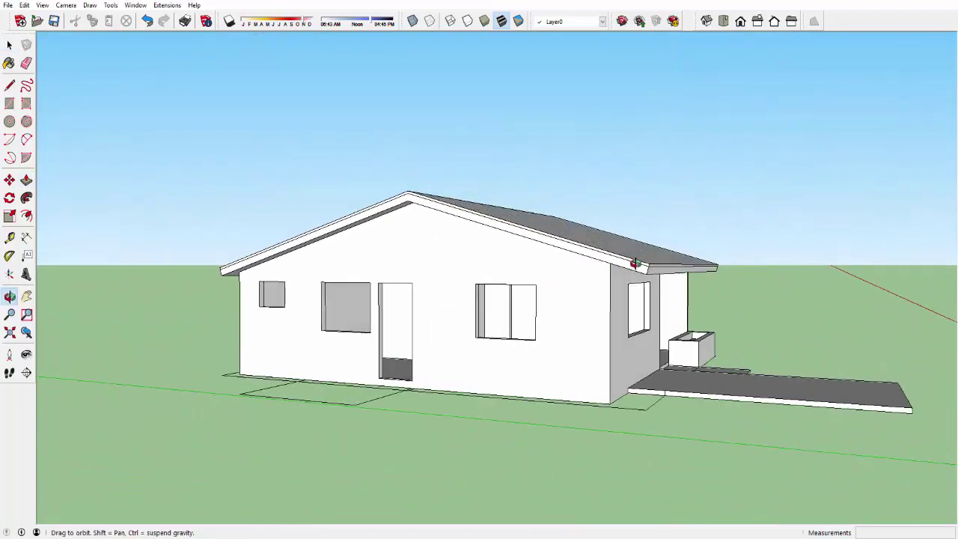
pyautogui.moveTo(634, 259)
pyautogui.mouseDown(button='middle')
pyautogui.moveTo(701, 274)
pyautogui.moveTo(569, 272)
pyautogui.moveTo(648, 354)
pyautogui.mouseUp(button='middle')
pyautogui.rightClick(682, 366)
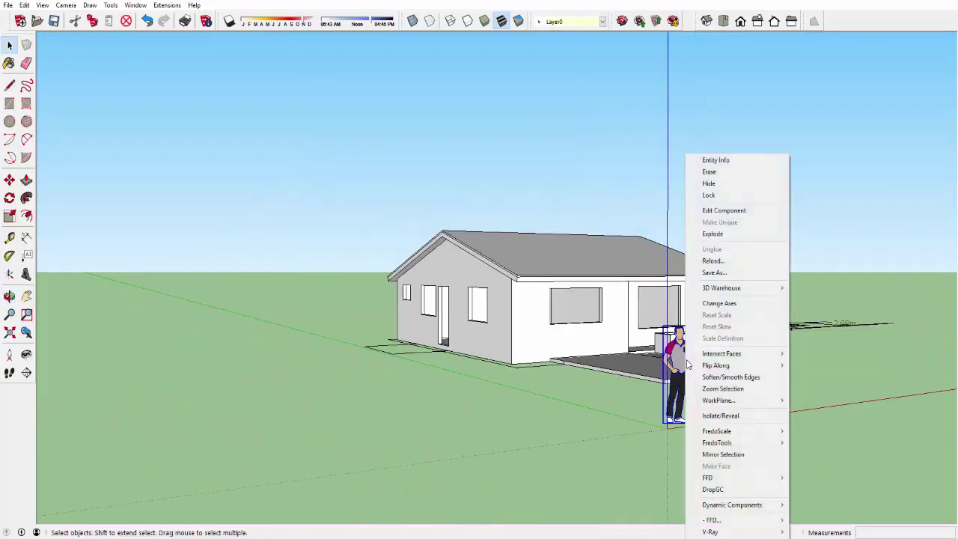
pyautogui.click(719, 173)
# Select the whole elevation reference drawing and delete it
pyautogui.moveTo(765, 229); pyautogui.dragTo(711, 378, button='middle')
pyautogui.scroll(-3, 676, 314)
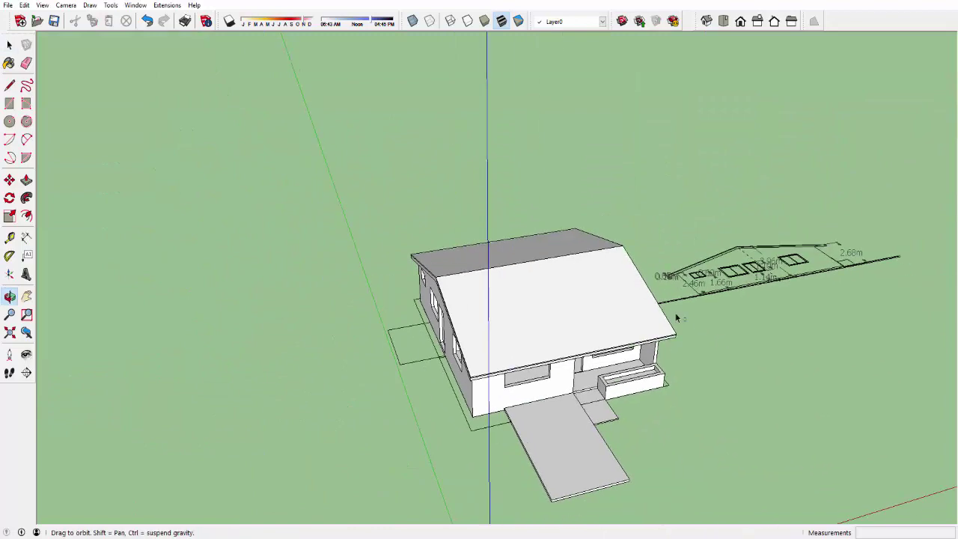
pyautogui.moveTo(676, 314); pyautogui.dragTo(567, 224, button='middle')
pyautogui.scroll(3, 619, 293)
pyautogui.click(624, 328)
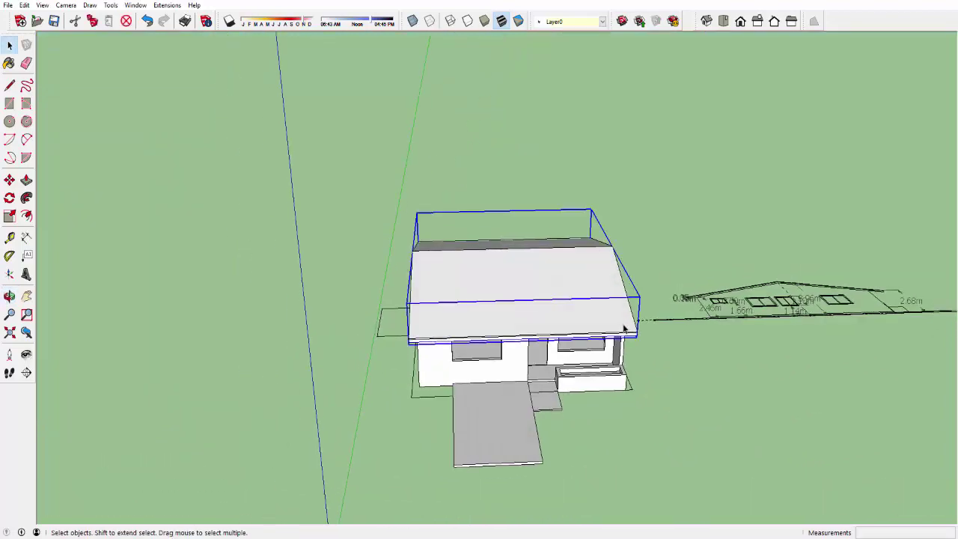
pyautogui.click(739, 307)
pyautogui.keyDown('shift'); pyautogui.moveTo(739, 307); pyautogui.dragTo(696, 305, button='middle'); pyautogui.keyUp('shift')
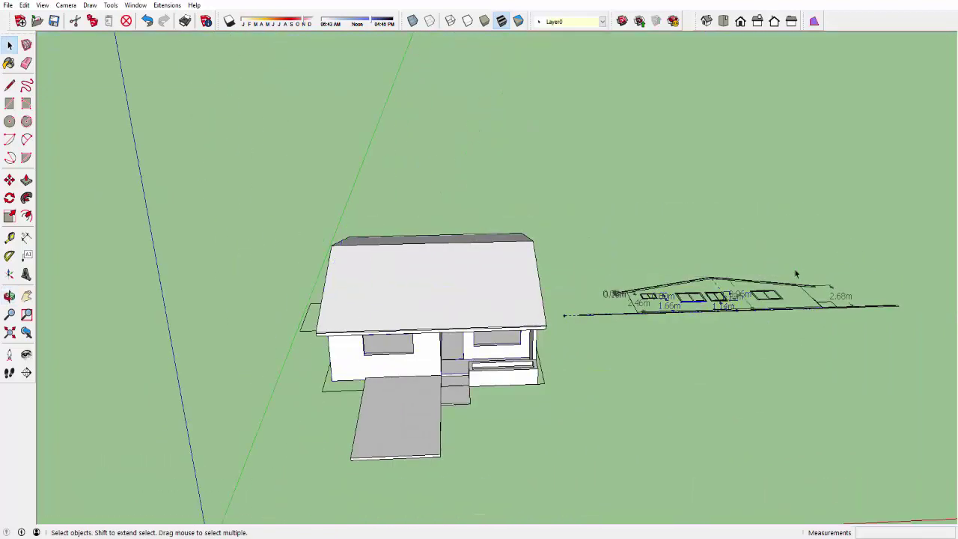
pyautogui.moveTo(795, 274)
pyautogui.mouseDown(button='middle')
pyautogui.moveTo(710, 274)
pyautogui.moveTo(746, 239)
pyautogui.mouseUp(button='middle')
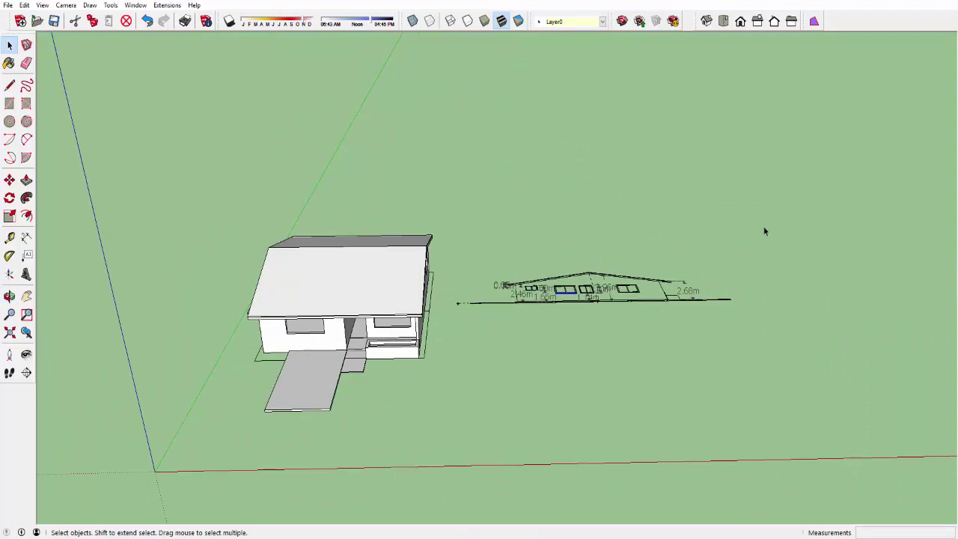
pyautogui.moveTo(766, 225)
pyautogui.mouseDown()
pyautogui.moveTo(428, 350)
pyautogui.moveTo(447, 346)
pyautogui.mouseUp()
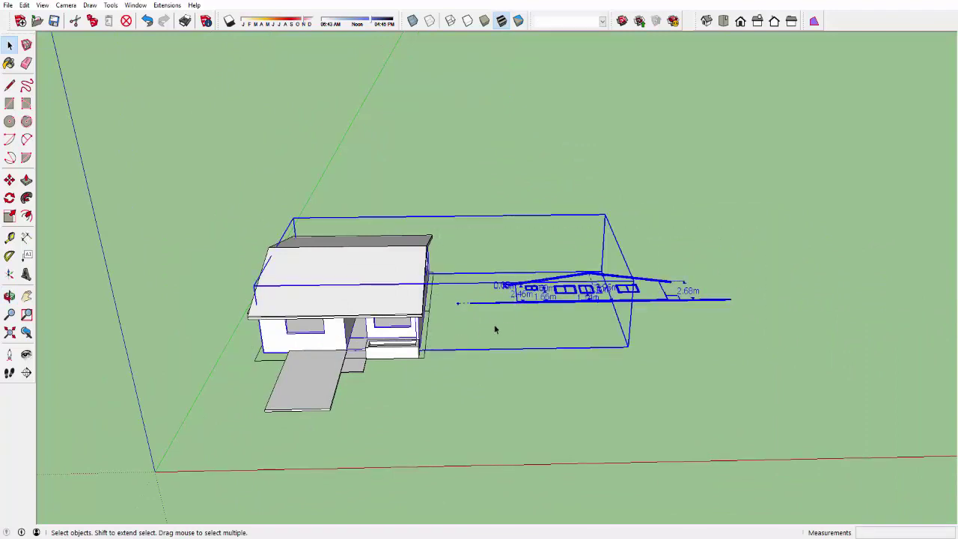
pyautogui.click(594, 276)
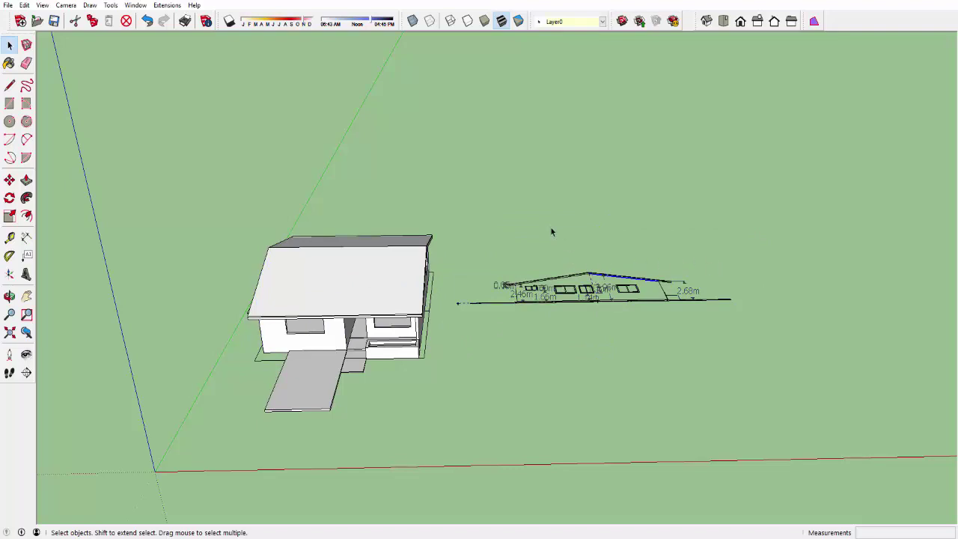
pyautogui.moveTo(795, 326); pyautogui.dragTo(803, 350)
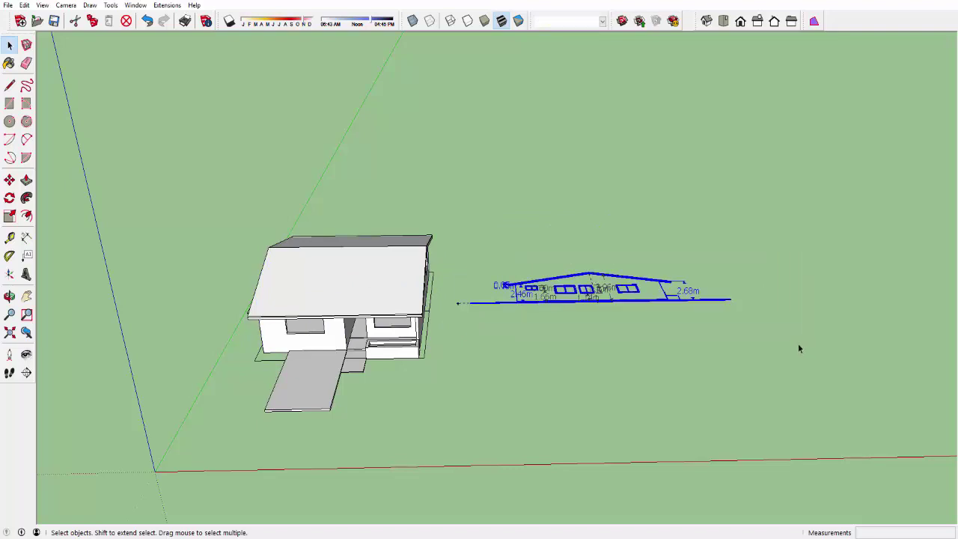
pyautogui.press('Delete')
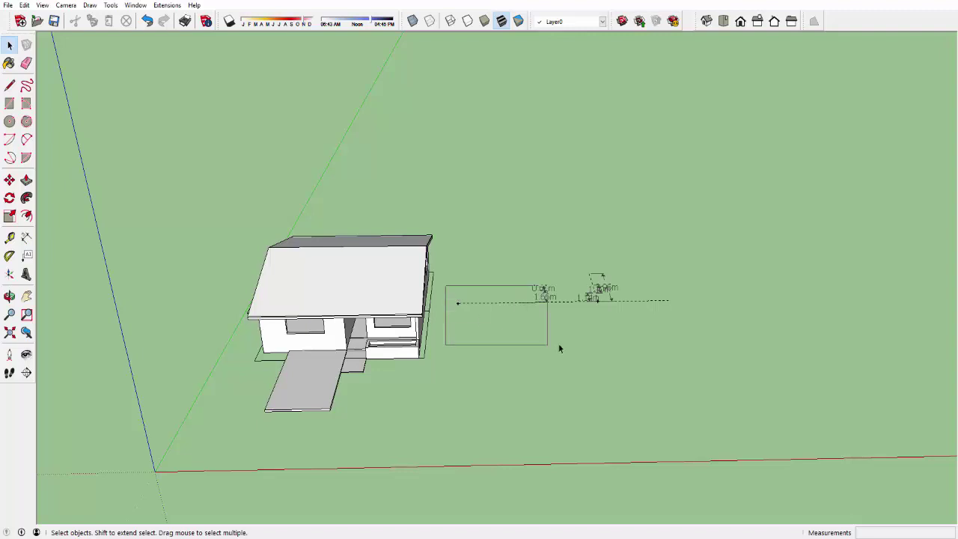
# Inside the house's nested groups, delete the leftover 0.50m, 1.20m, 1.60m and 3.96m dimensions
pyautogui.doubleClick(405, 346)
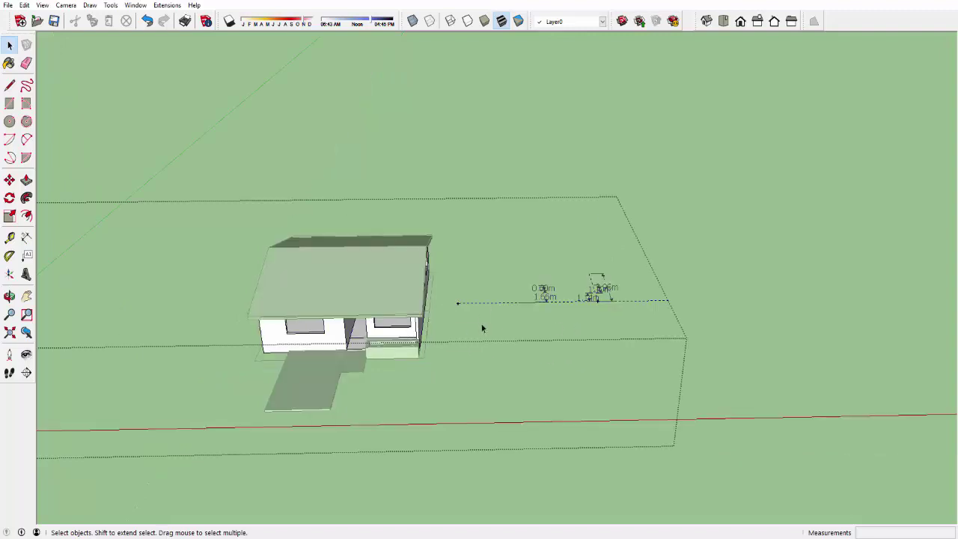
pyautogui.click(454, 344)
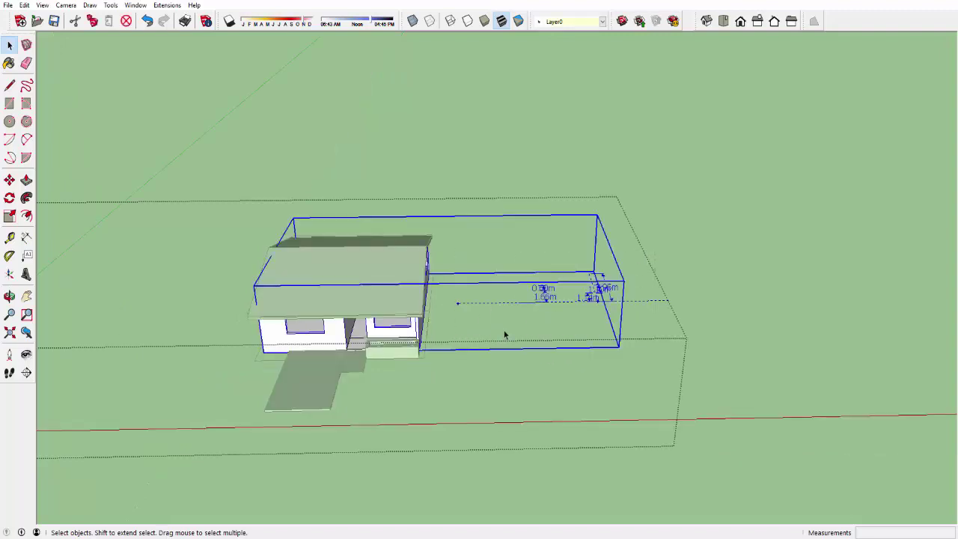
pyautogui.doubleClick(545, 288)
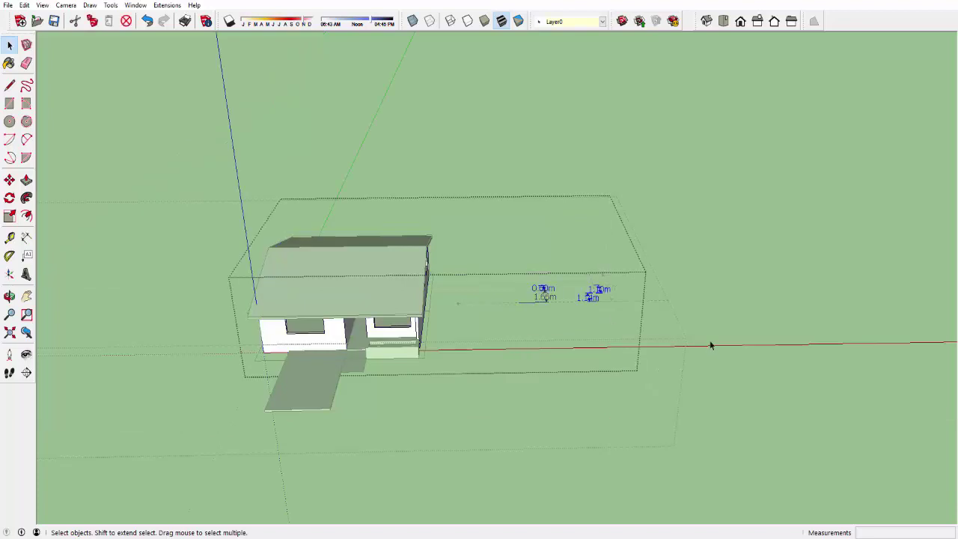
pyautogui.press('Delete')
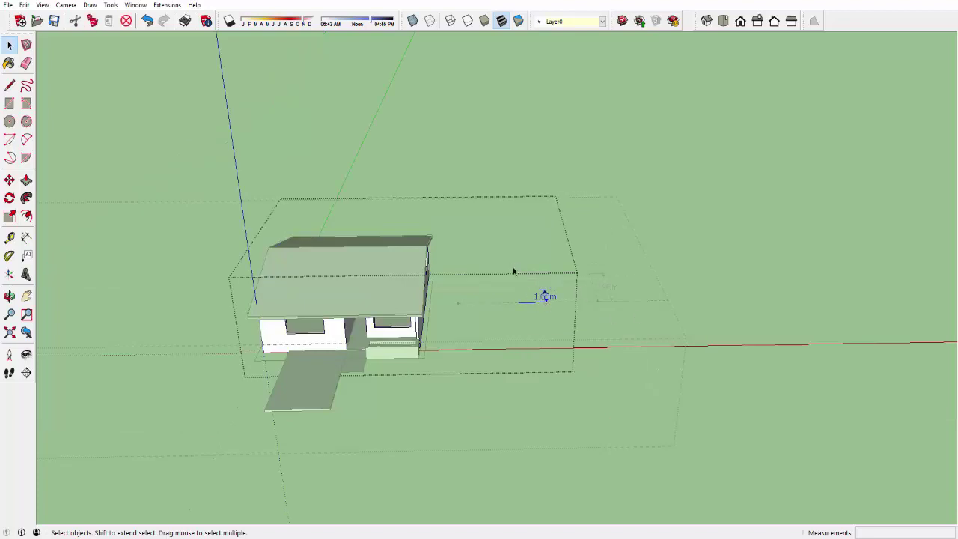
pyautogui.press('Delete')
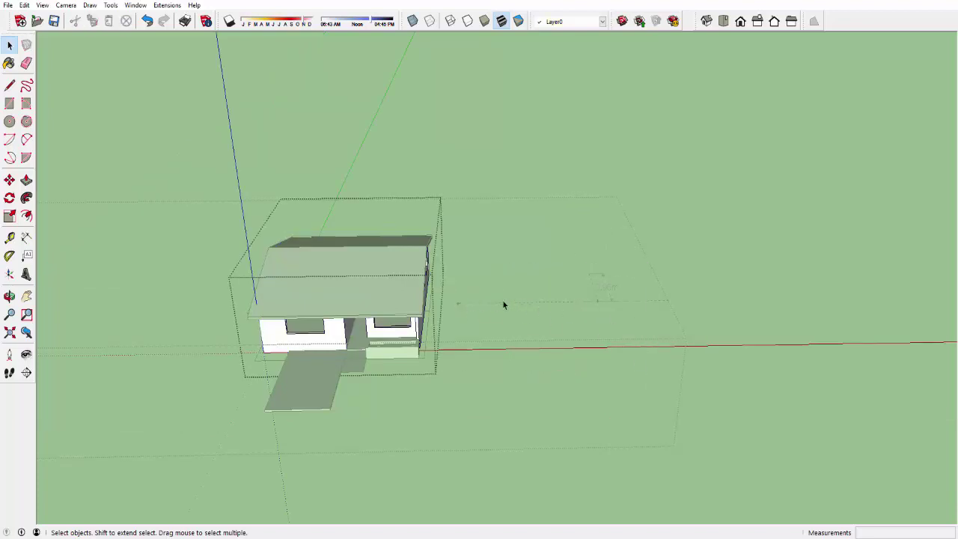
pyautogui.click(500, 303)
pyautogui.press('Delete')
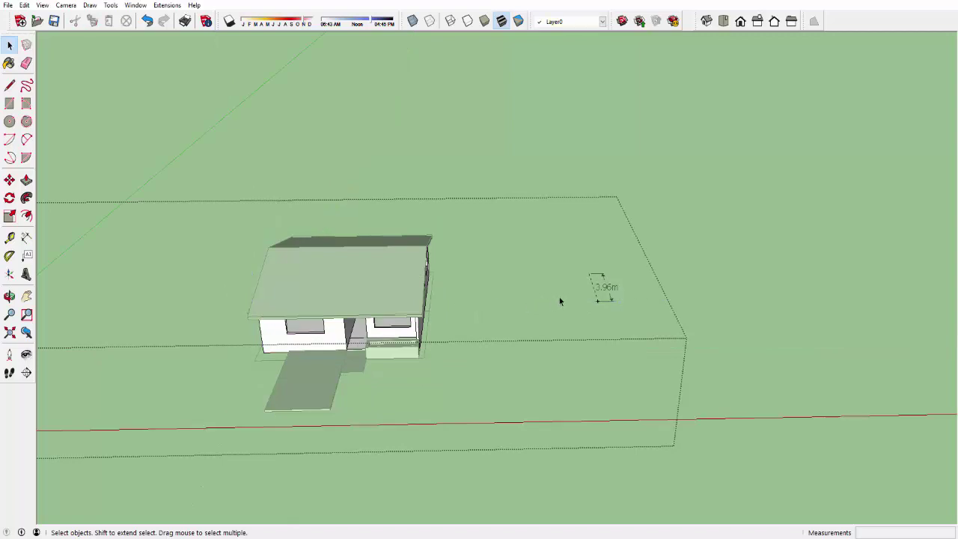
pyautogui.press('Delete')
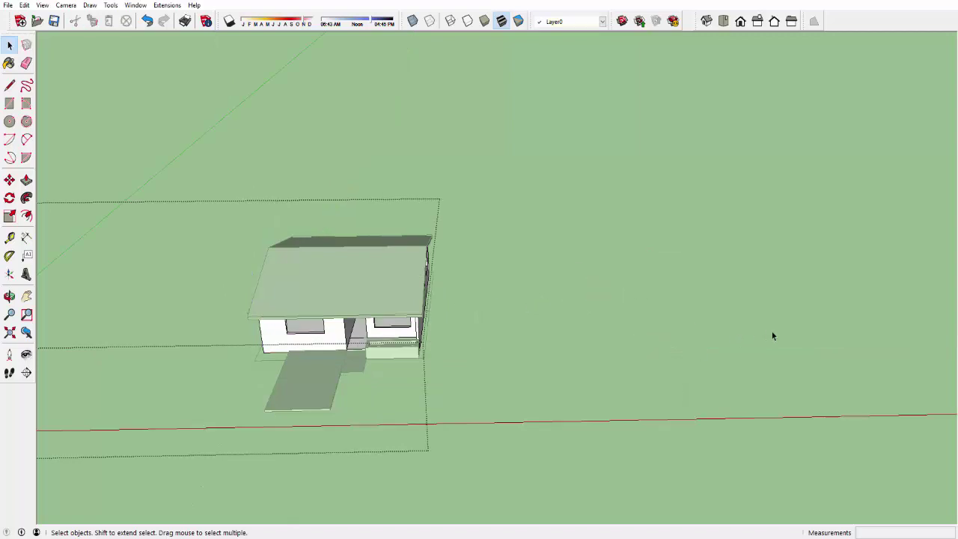
pyautogui.moveTo(771, 331); pyautogui.dragTo(747, 316, button='middle')
pyautogui.moveTo(480, 349); pyautogui.dragTo(545, 284, button='middle')
pyautogui.scroll(2, 544, 284)
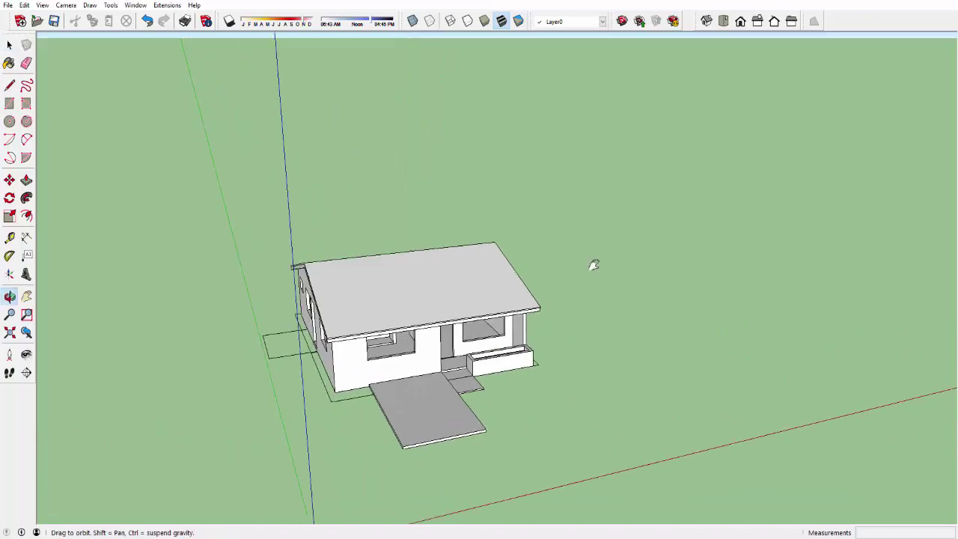
pyautogui.moveTo(591, 265); pyautogui.dragTo(665, 212, button='middle')
pyautogui.scroll(3, 641, 244)
pyautogui.moveTo(641, 244)
pyautogui.mouseDown(button='middle')
pyautogui.moveTo(671, 302)
pyautogui.moveTo(622, 310)
pyautogui.mouseUp(button='middle')
pyautogui.scroll(2, 670, 291)
pyautogui.moveTo(671, 291)
pyautogui.mouseDown(button='middle')
pyautogui.moveTo(677, 318)
pyautogui.moveTo(650, 254)
pyautogui.moveTo(659, 263)
pyautogui.moveTo(596, 331)
pyautogui.mouseUp(button='middle')
pyautogui.moveTo(655, 346)
pyautogui.mouseDown(button='middle')
pyautogui.moveTo(436, 316)
pyautogui.moveTo(269, 318)
pyautogui.mouseUp(button='middle')
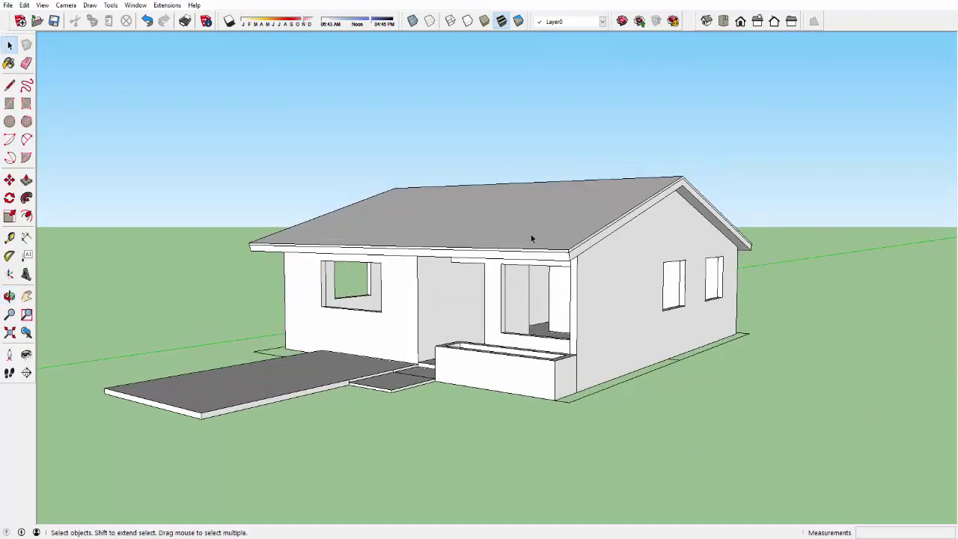
pyautogui.moveTo(533, 236)
pyautogui.mouseDown(button='middle')
pyautogui.moveTo(526, 257)
pyautogui.moveTo(537, 313)
pyautogui.mouseUp(button='middle')
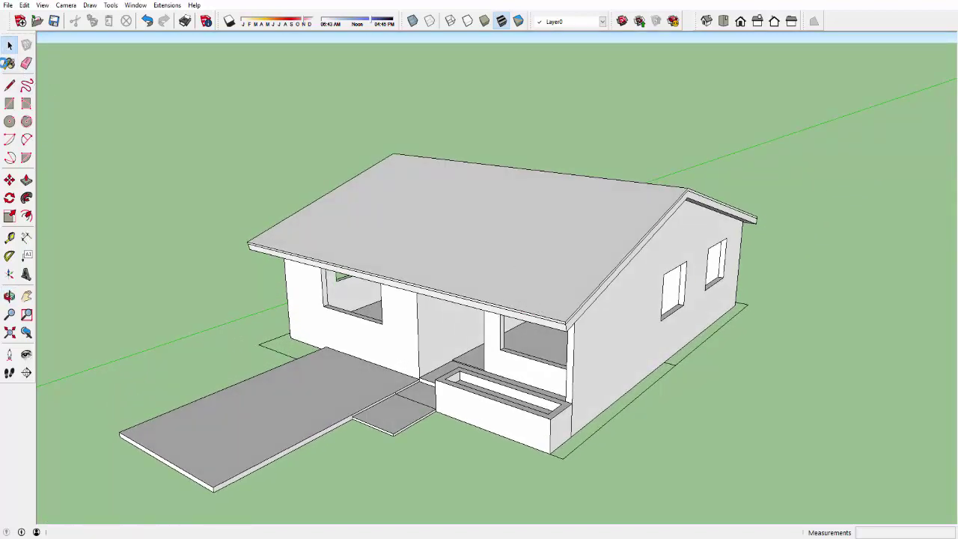
# Paint the roof with Roofing Shingles Asphalt from the Roofing material library
pyautogui.click(9, 64)
pyautogui.click(834, 116)
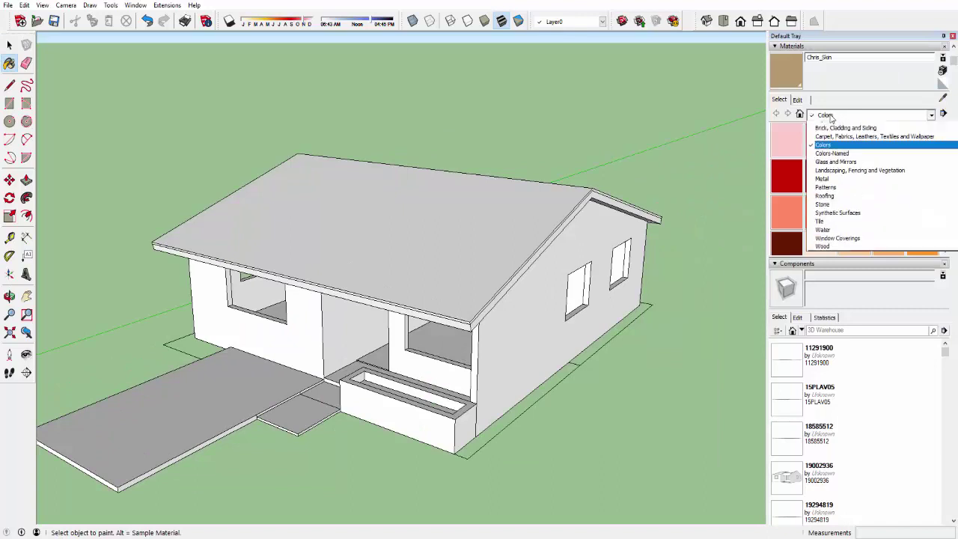
pyautogui.click(830, 203)
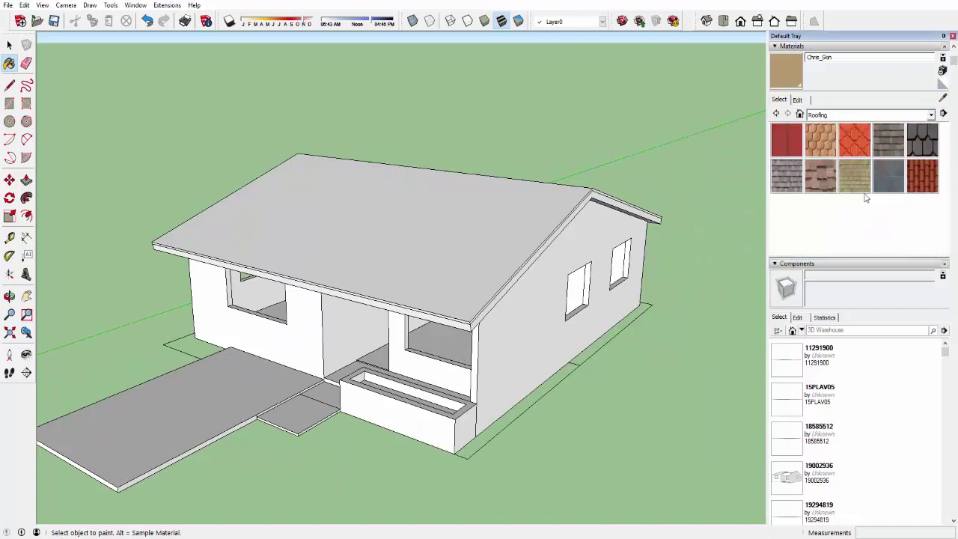
pyautogui.click(889, 147)
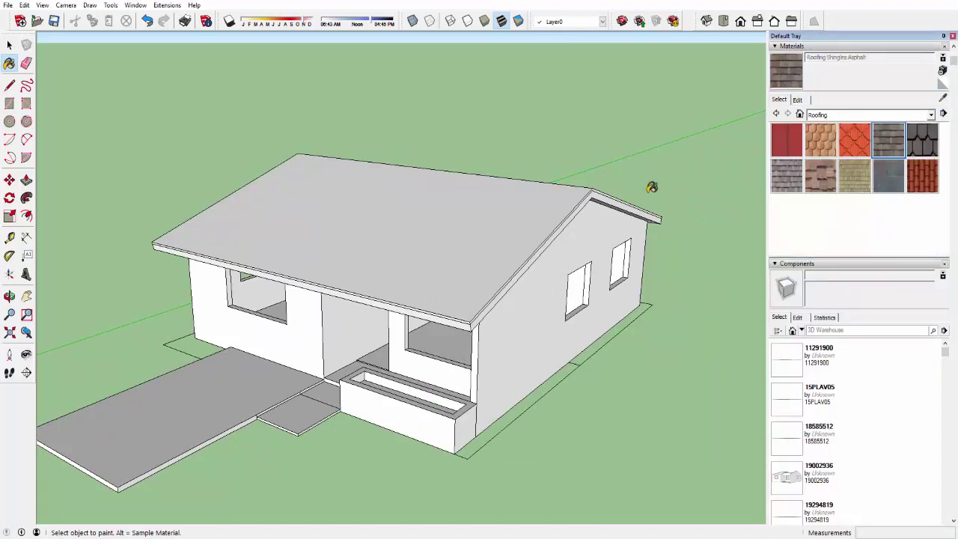
pyautogui.click(531, 228)
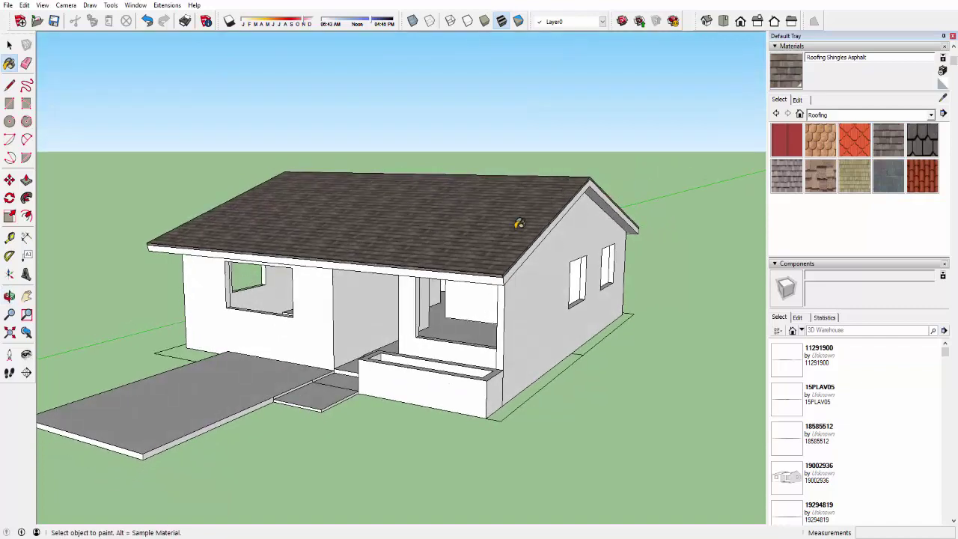
# Repaint the roof with Roofing Slate Dark
pyautogui.scroll(5, 524, 228)
pyautogui.moveTo(528, 234)
pyautogui.mouseDown(button='middle')
pyautogui.moveTo(426, 196)
pyautogui.moveTo(517, 294)
pyautogui.moveTo(532, 298)
pyautogui.mouseUp(button='middle')
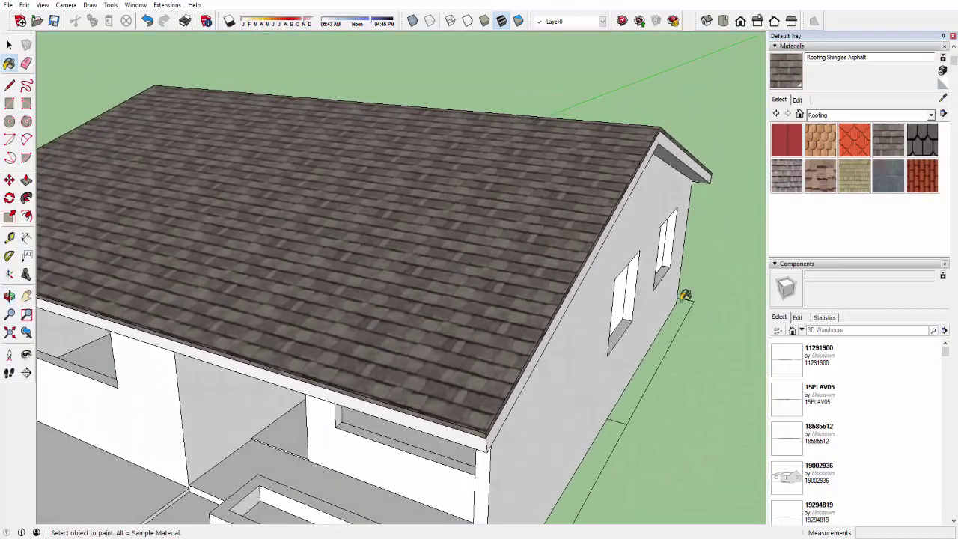
pyautogui.click(886, 167)
pyautogui.click(554, 223)
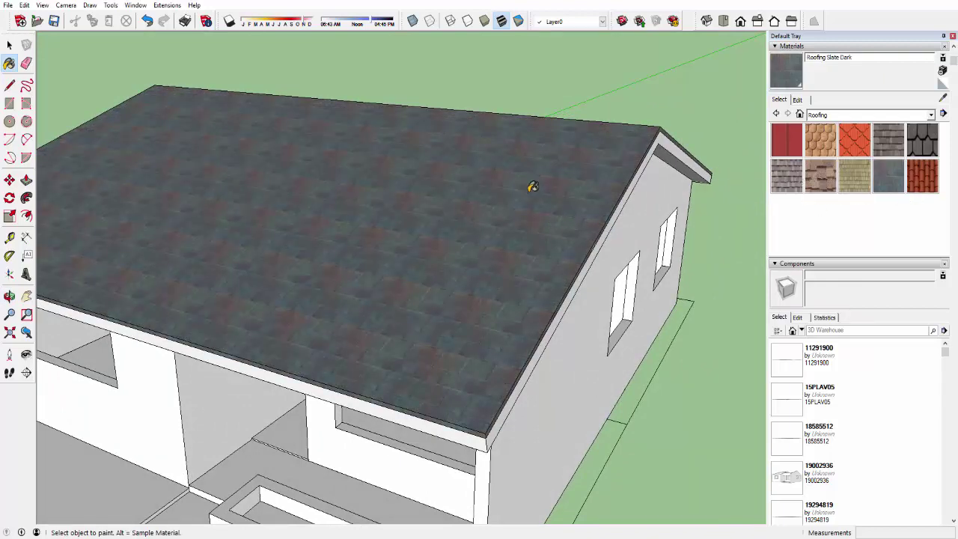
# Repaint the roof with brown Roofing Shingles Variable and view the whole house
pyautogui.click(820, 175)
pyautogui.click(615, 187)
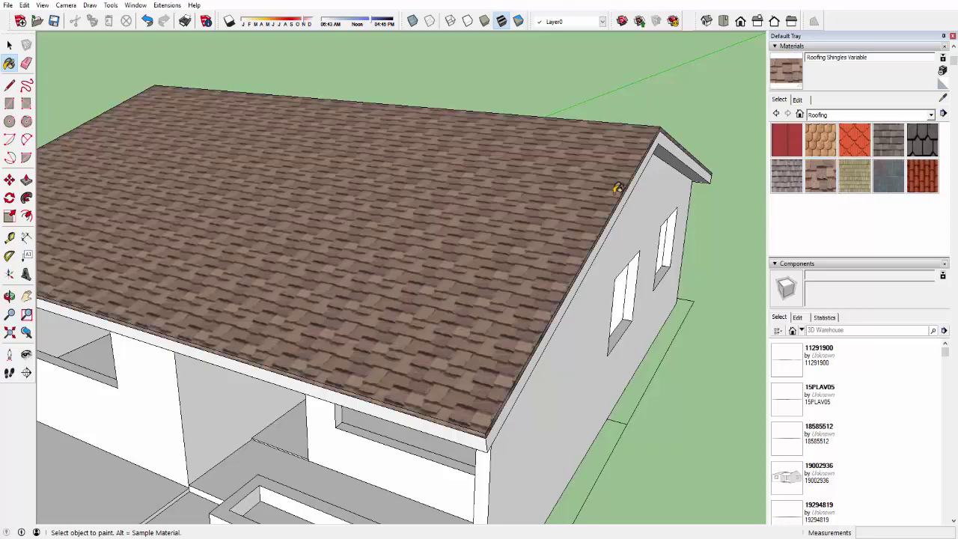
pyautogui.moveTo(616, 187)
pyautogui.mouseDown(button='middle')
pyautogui.moveTo(612, 208)
pyautogui.moveTo(740, 232)
pyautogui.moveTo(478, 238)
pyautogui.moveTo(460, 211)
pyautogui.moveTo(467, 224)
pyautogui.moveTo(512, 239)
pyautogui.mouseUp(button='middle')
pyautogui.scroll(5, 486, 234)
pyautogui.scroll(2, 486, 235)
pyautogui.scroll(-5, 486, 235)
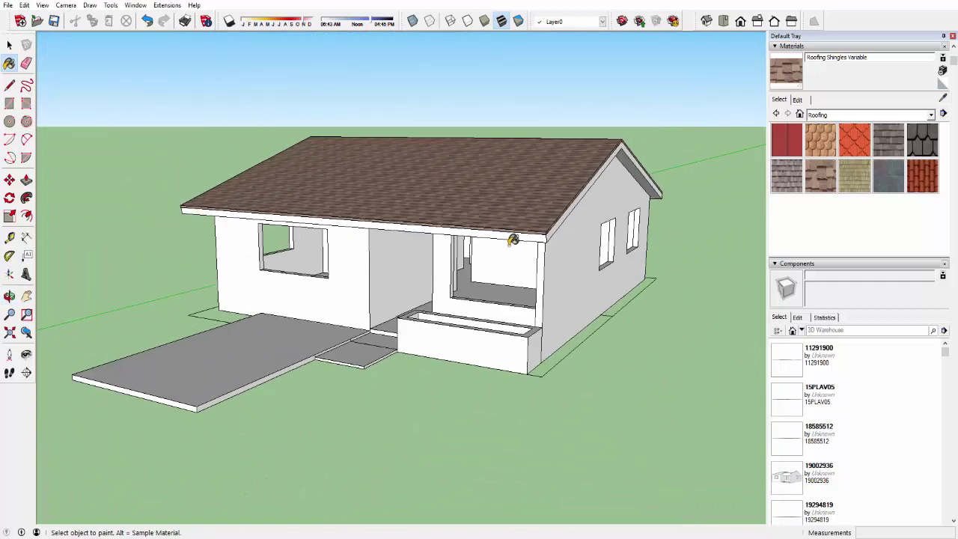
pyautogui.press('space')
pyautogui.moveTo(719, 180)
pyautogui.mouseDown(button='middle')
pyautogui.moveTo(481, 278)
pyautogui.moveTo(581, 299)
pyautogui.moveTo(355, 288)
pyautogui.moveTo(514, 259)
pyautogui.moveTo(497, 327)
pyautogui.mouseUp(button='middle')
pyautogui.moveTo(626, 316)
pyautogui.mouseDown(button='middle')
pyautogui.moveTo(617, 372)
pyautogui.moveTo(658, 250)
pyautogui.moveTo(581, 239)
pyautogui.moveTo(456, 235)
pyautogui.moveTo(620, 252)
pyautogui.moveTo(505, 282)
pyautogui.moveTo(545, 305)
pyautogui.moveTo(551, 324)
pyautogui.moveTo(536, 310)
pyautogui.moveTo(567, 320)
pyautogui.moveTo(603, 352)
pyautogui.moveTo(552, 359)
pyautogui.moveTo(569, 343)
pyautogui.moveTo(620, 336)
pyautogui.moveTo(487, 336)
pyautogui.moveTo(617, 323)
pyautogui.moveTo(462, 299)
pyautogui.moveTo(217, 294)
pyautogui.mouseUp(button='middle')
pyautogui.scroll(-3, 617, 322)
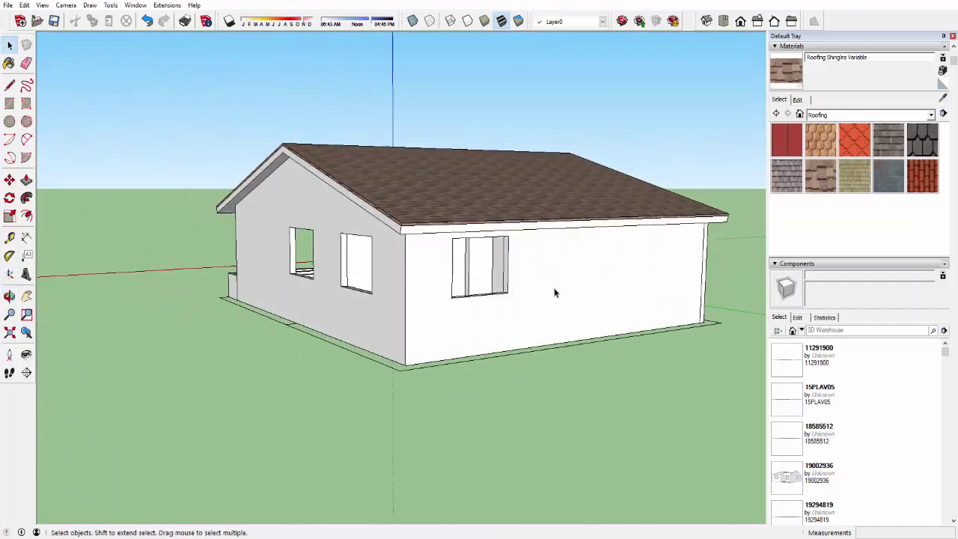
pyautogui.moveTo(556, 293)
pyautogui.mouseDown(button='middle')
pyautogui.moveTo(376, 304)
pyautogui.moveTo(681, 327)
pyautogui.mouseUp(button='middle')
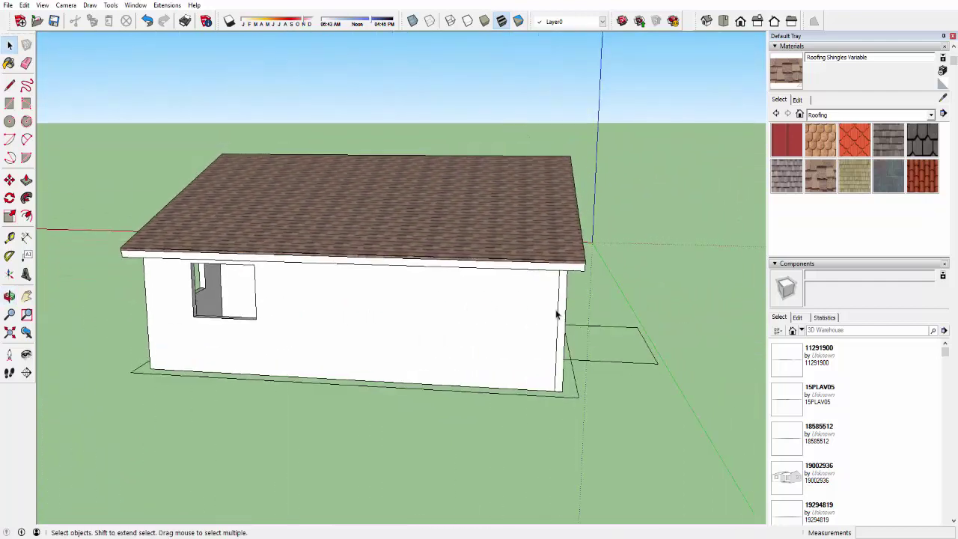
pyautogui.moveTo(556, 314)
pyautogui.mouseDown(button='middle')
pyautogui.moveTo(656, 286)
pyautogui.moveTo(310, 280)
pyautogui.moveTo(364, 281)
pyautogui.moveTo(566, 241)
pyautogui.moveTo(606, 264)
pyautogui.moveTo(599, 260)
pyautogui.mouseUp(button='middle')
pyautogui.scroll(2, 566, 241)
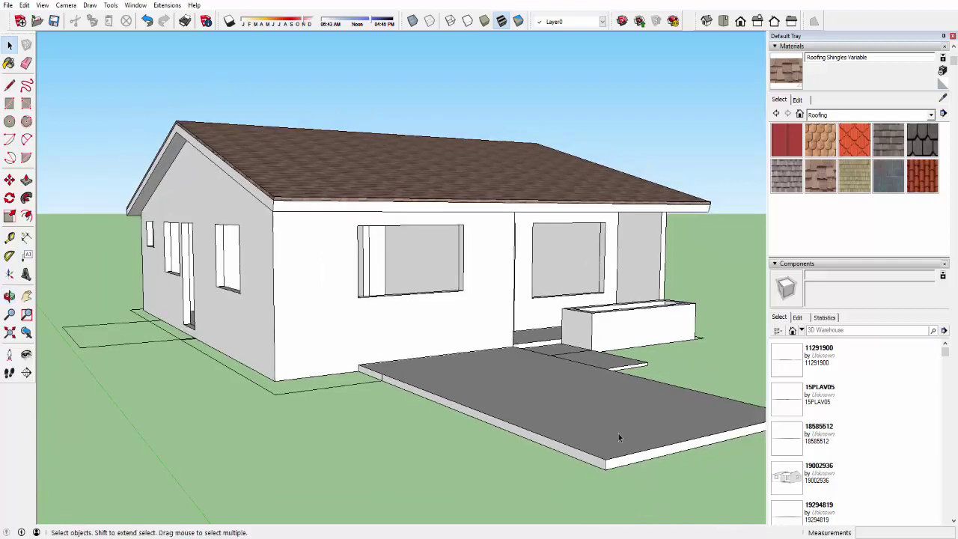